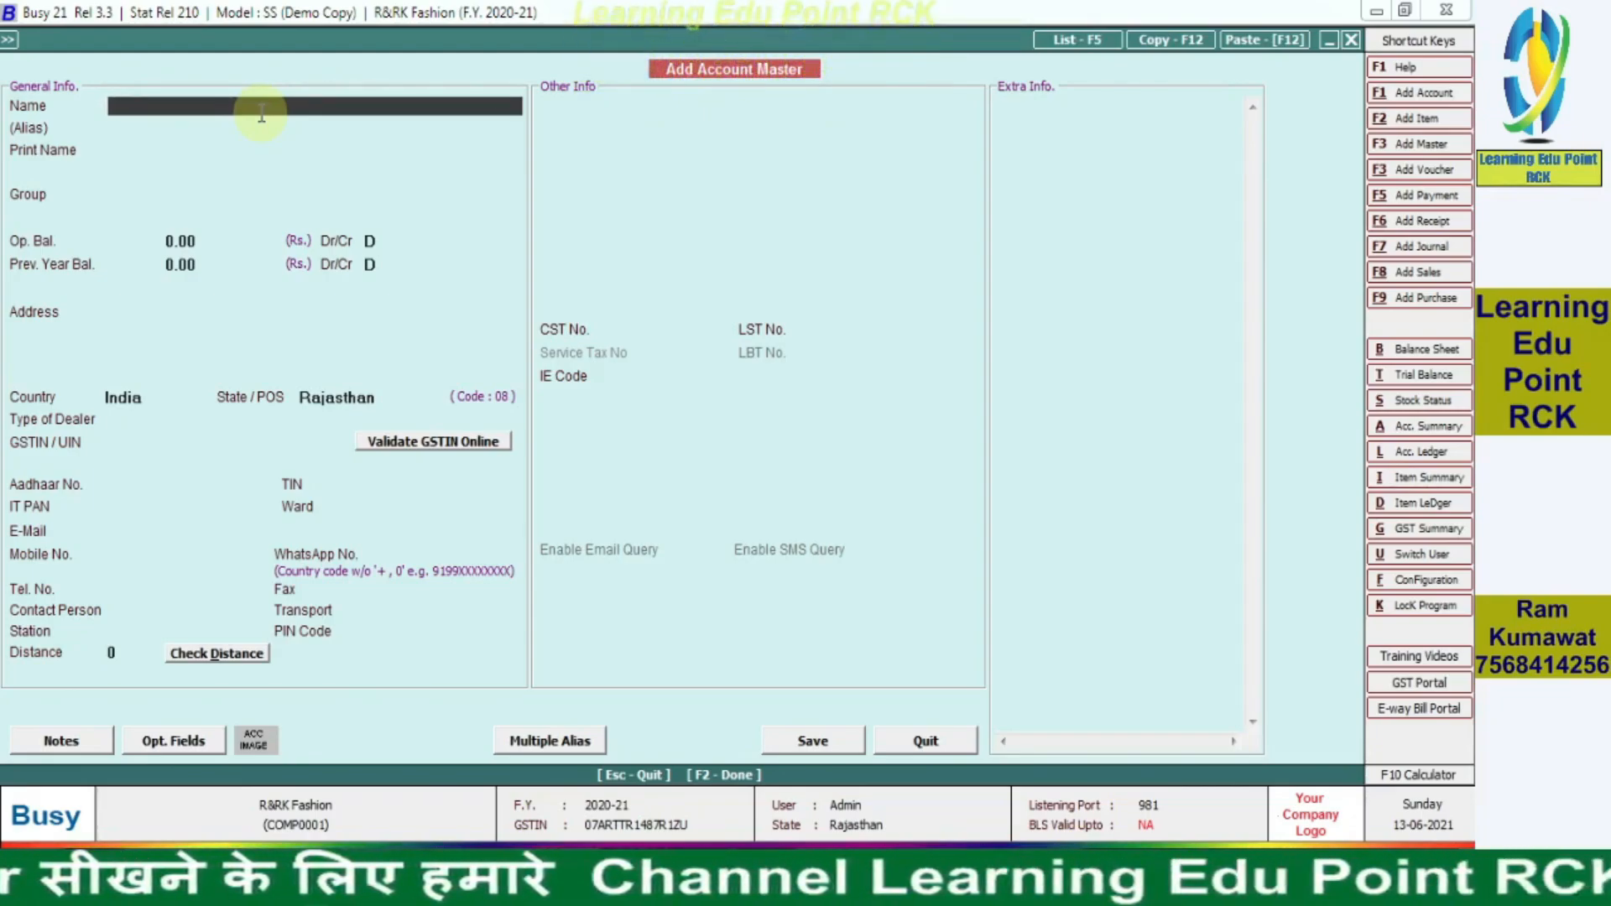
Step: Enter the account name 'Shyam Pvt. Ltd' with alias 'Shaym', keeping the print name unchanged
text(S)
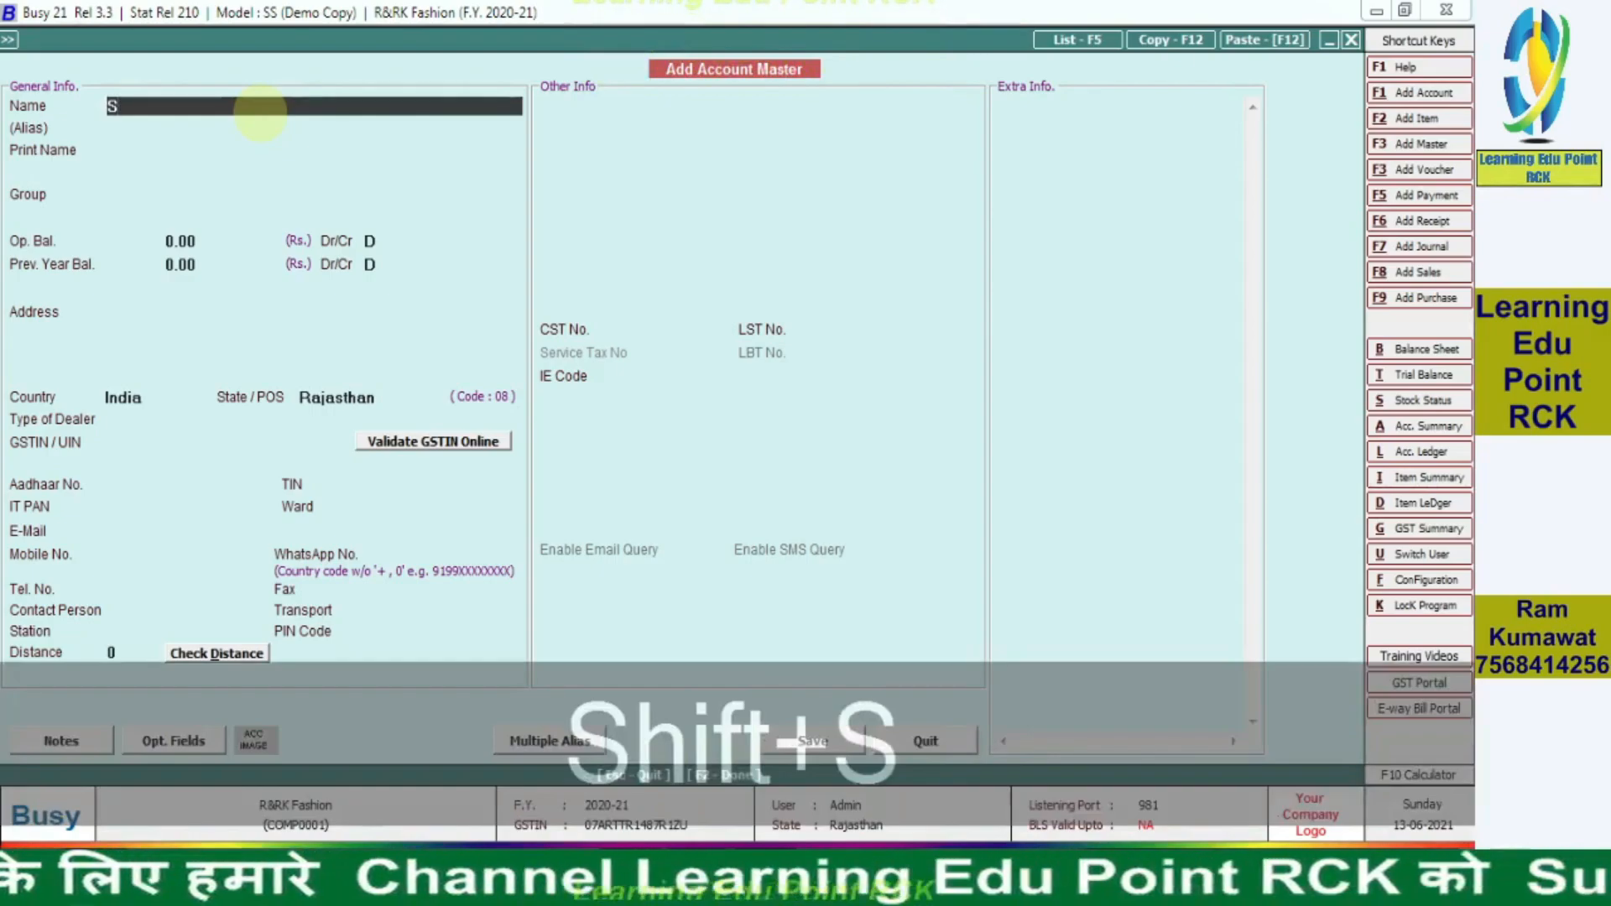
text(hyam)
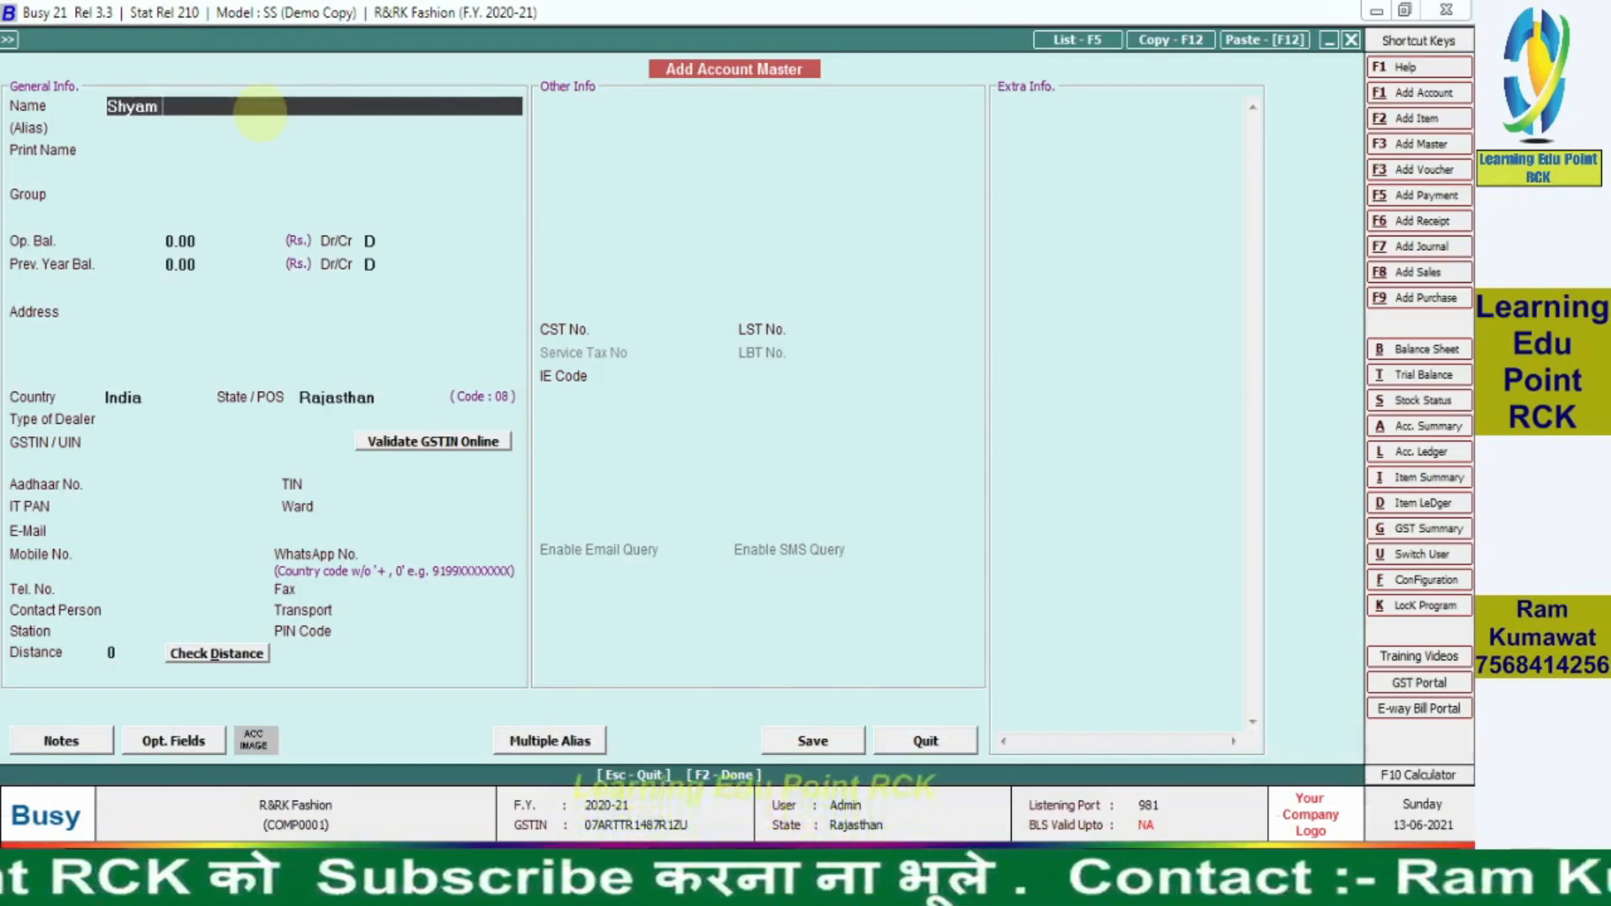
text(Pvt)
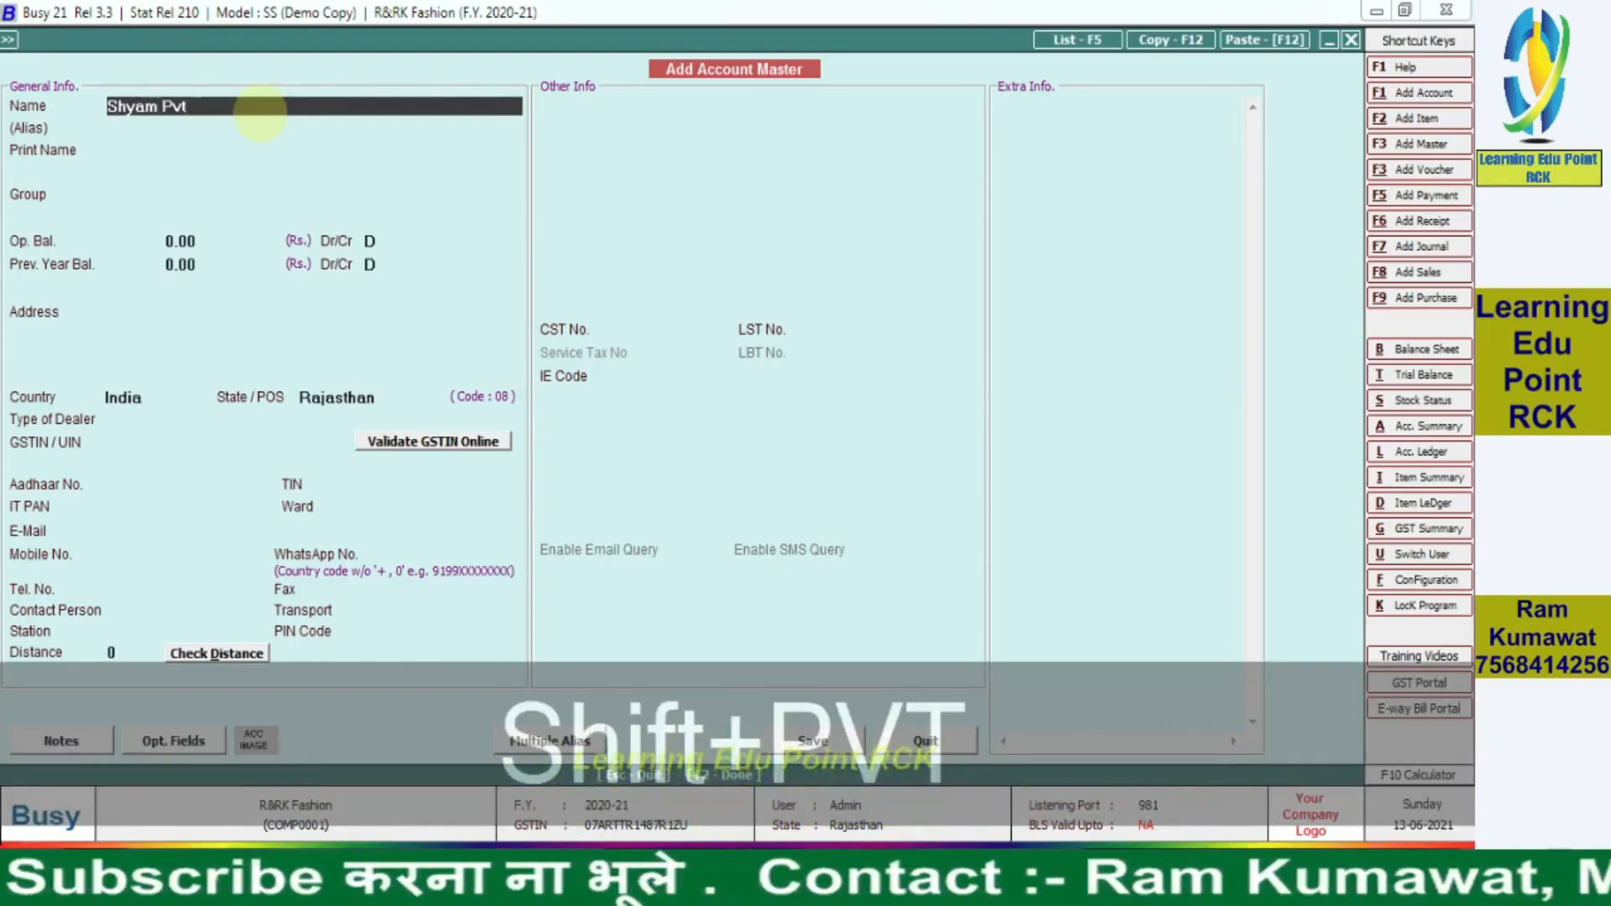
text(. Ltd)
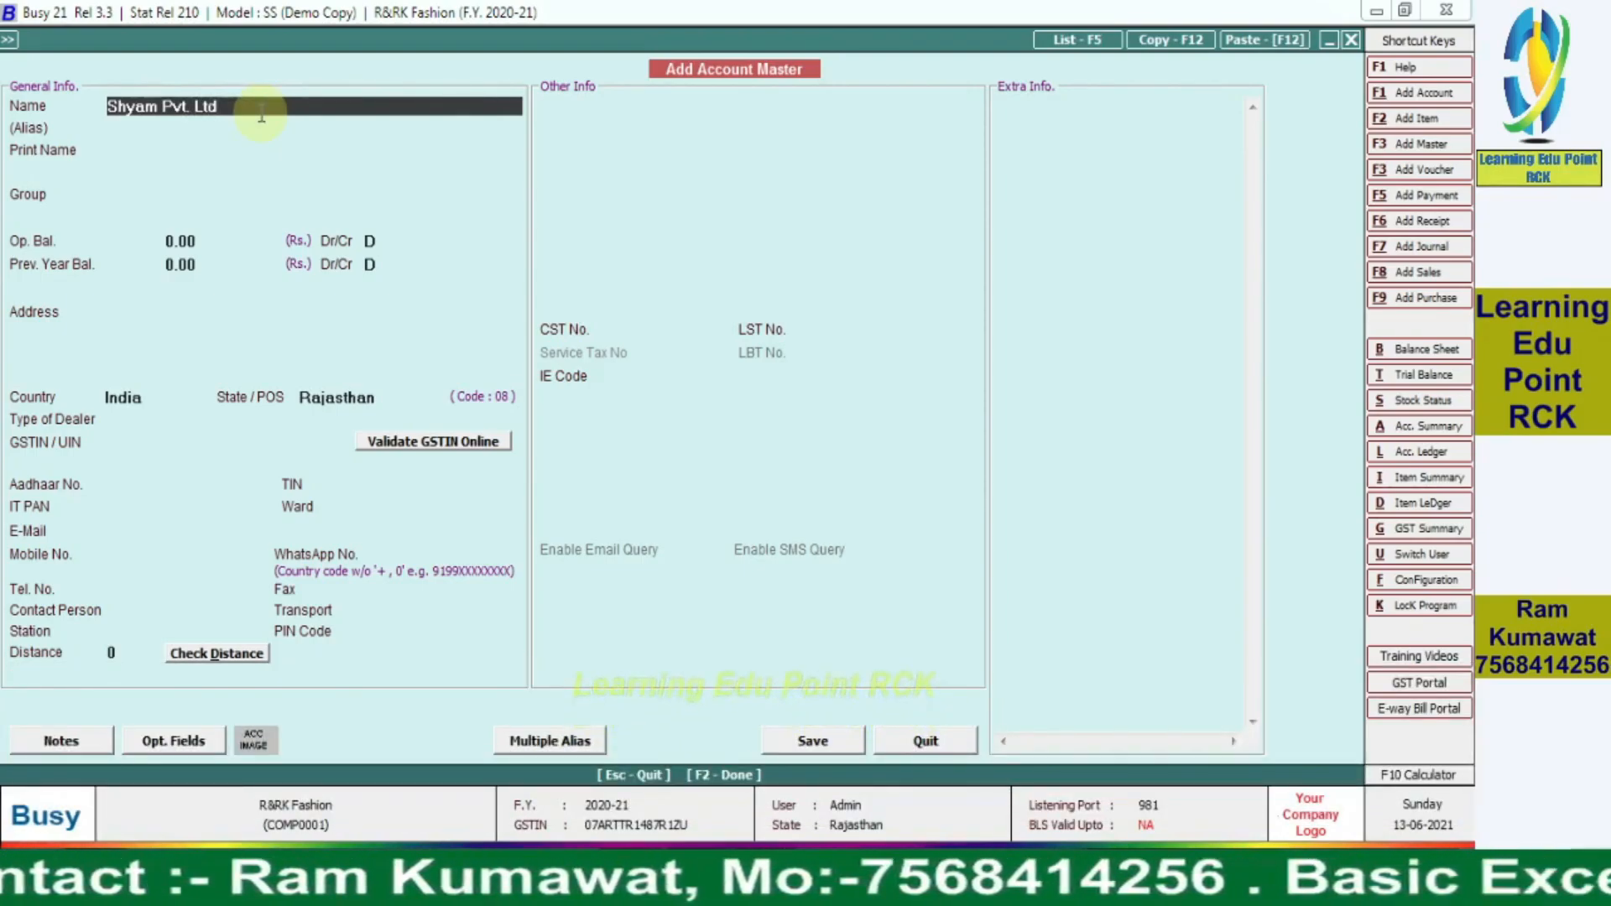
key(Return)
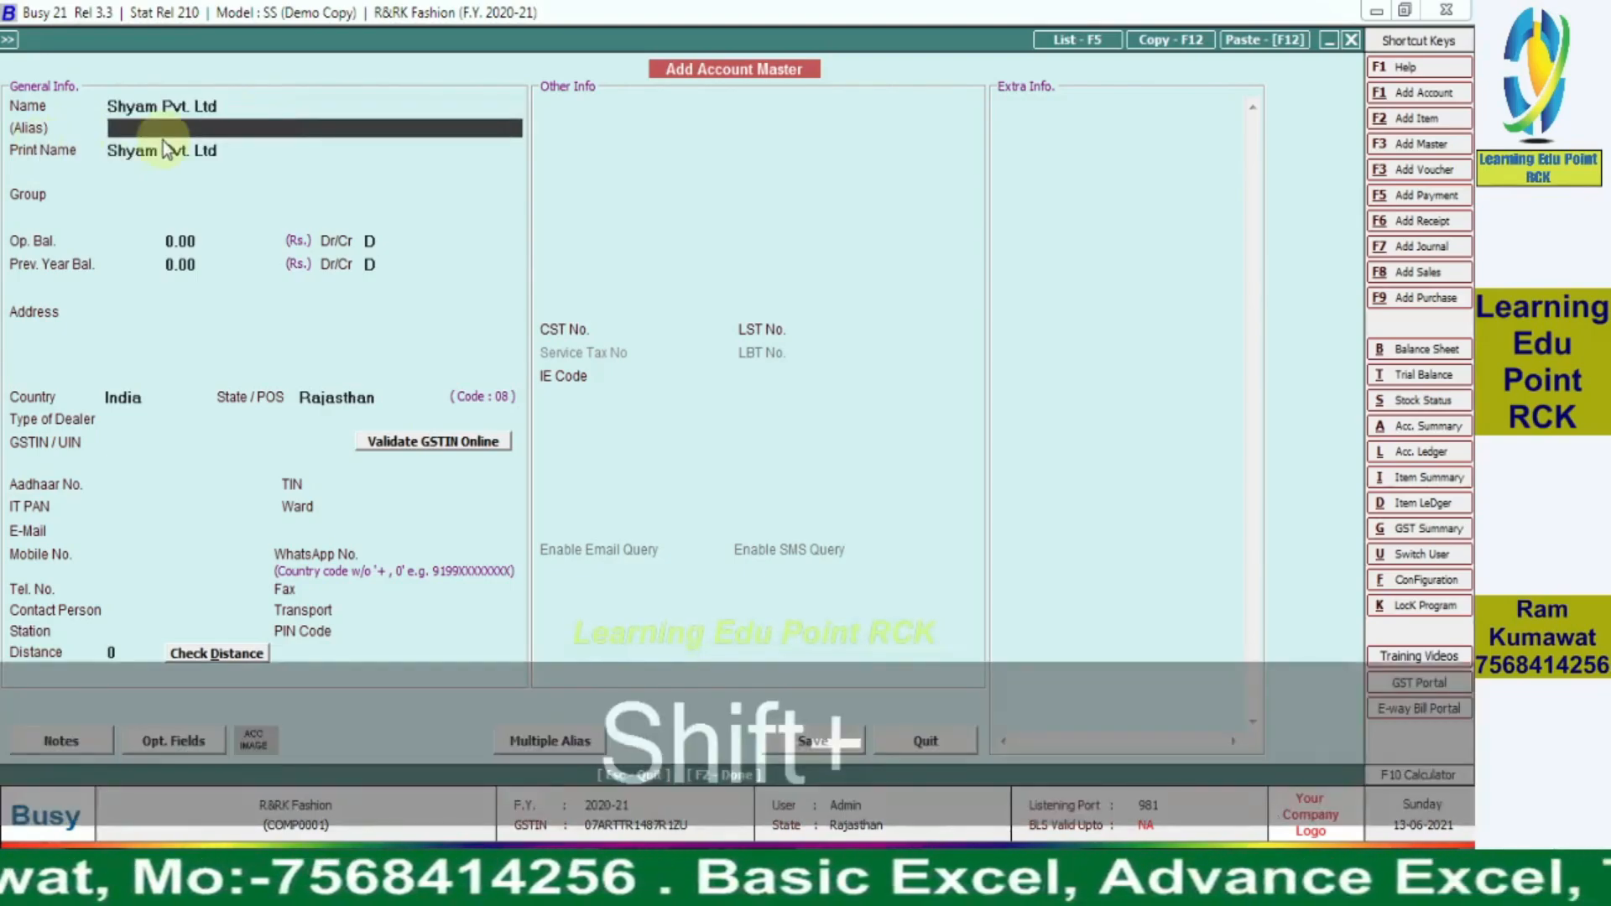
text(Shaym)
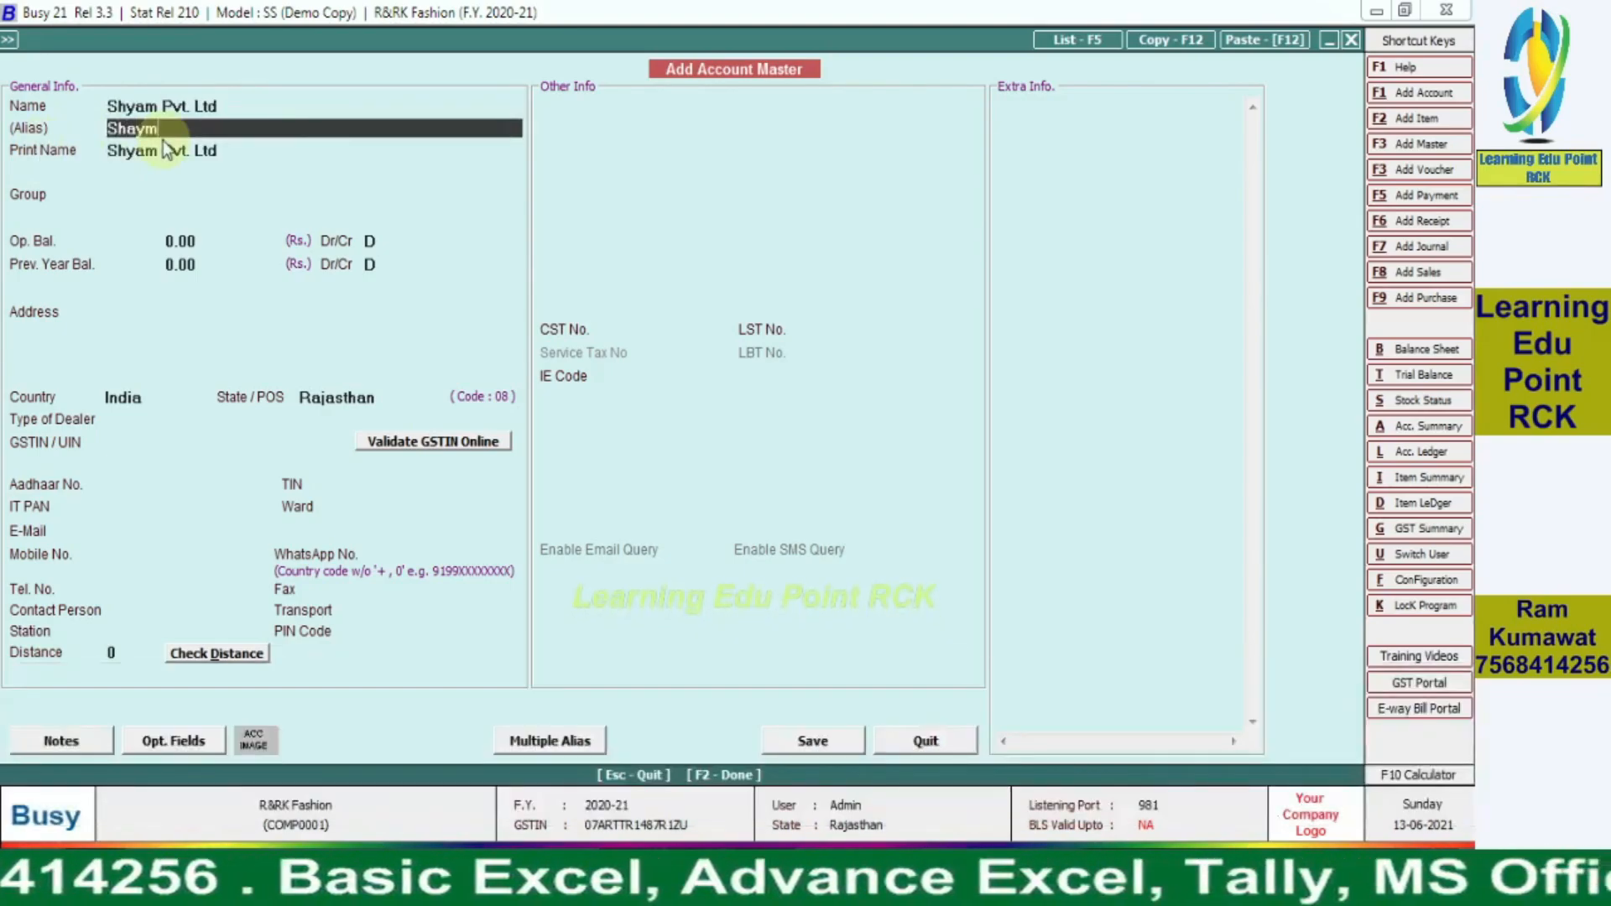
key(Return)
key(Return)
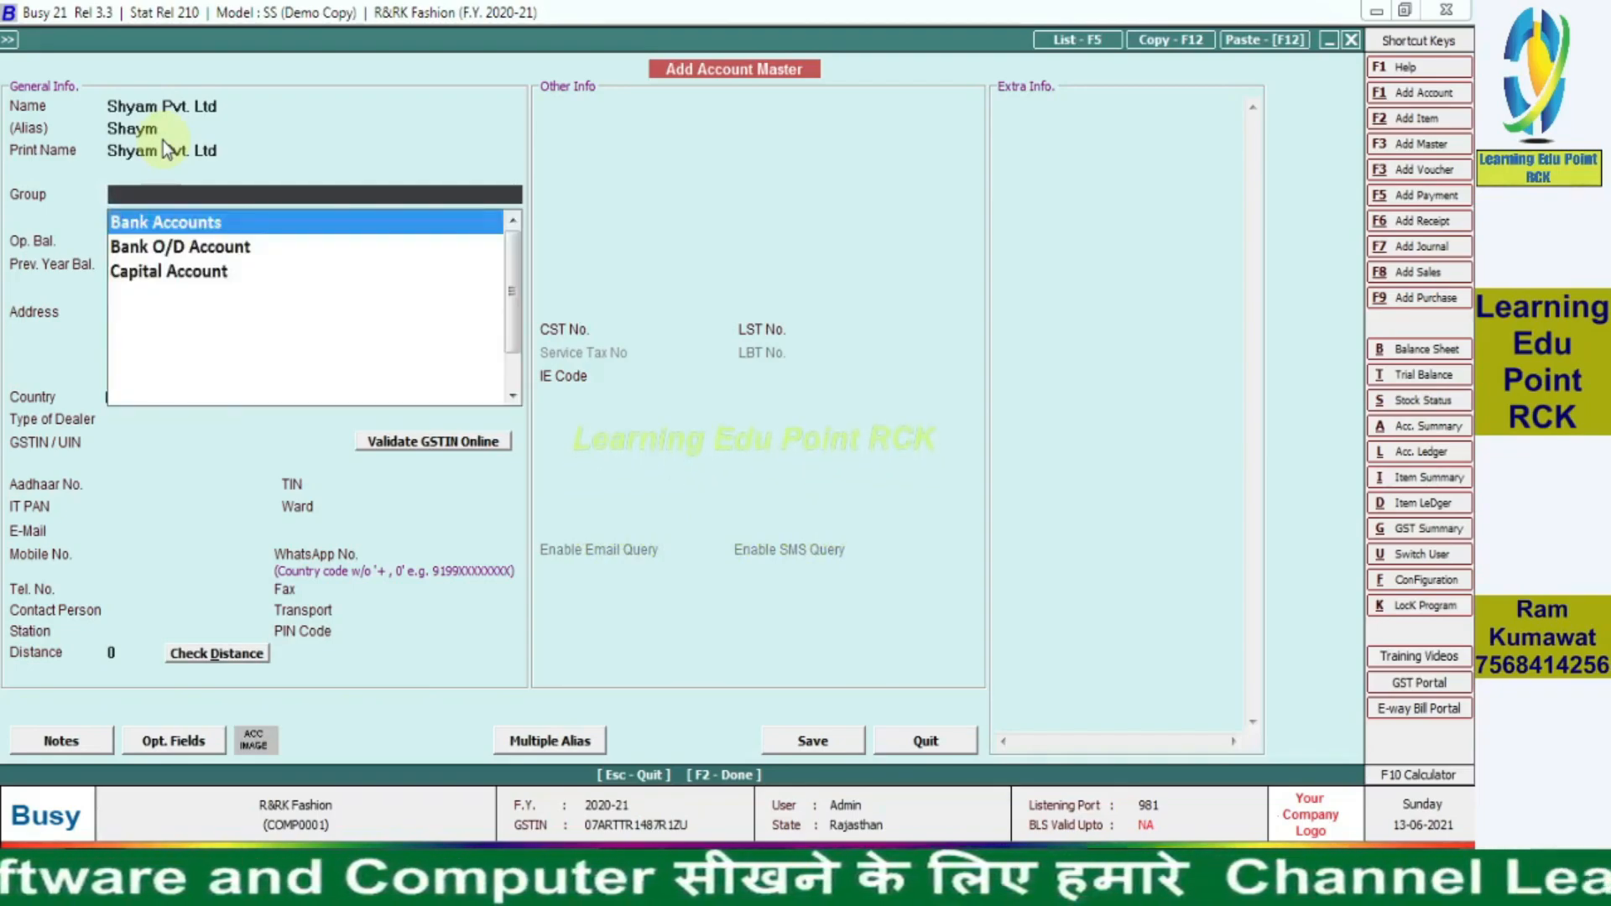
Step: Assign the account to the Sundry Creditors group by typing 'sun'
text(sun)
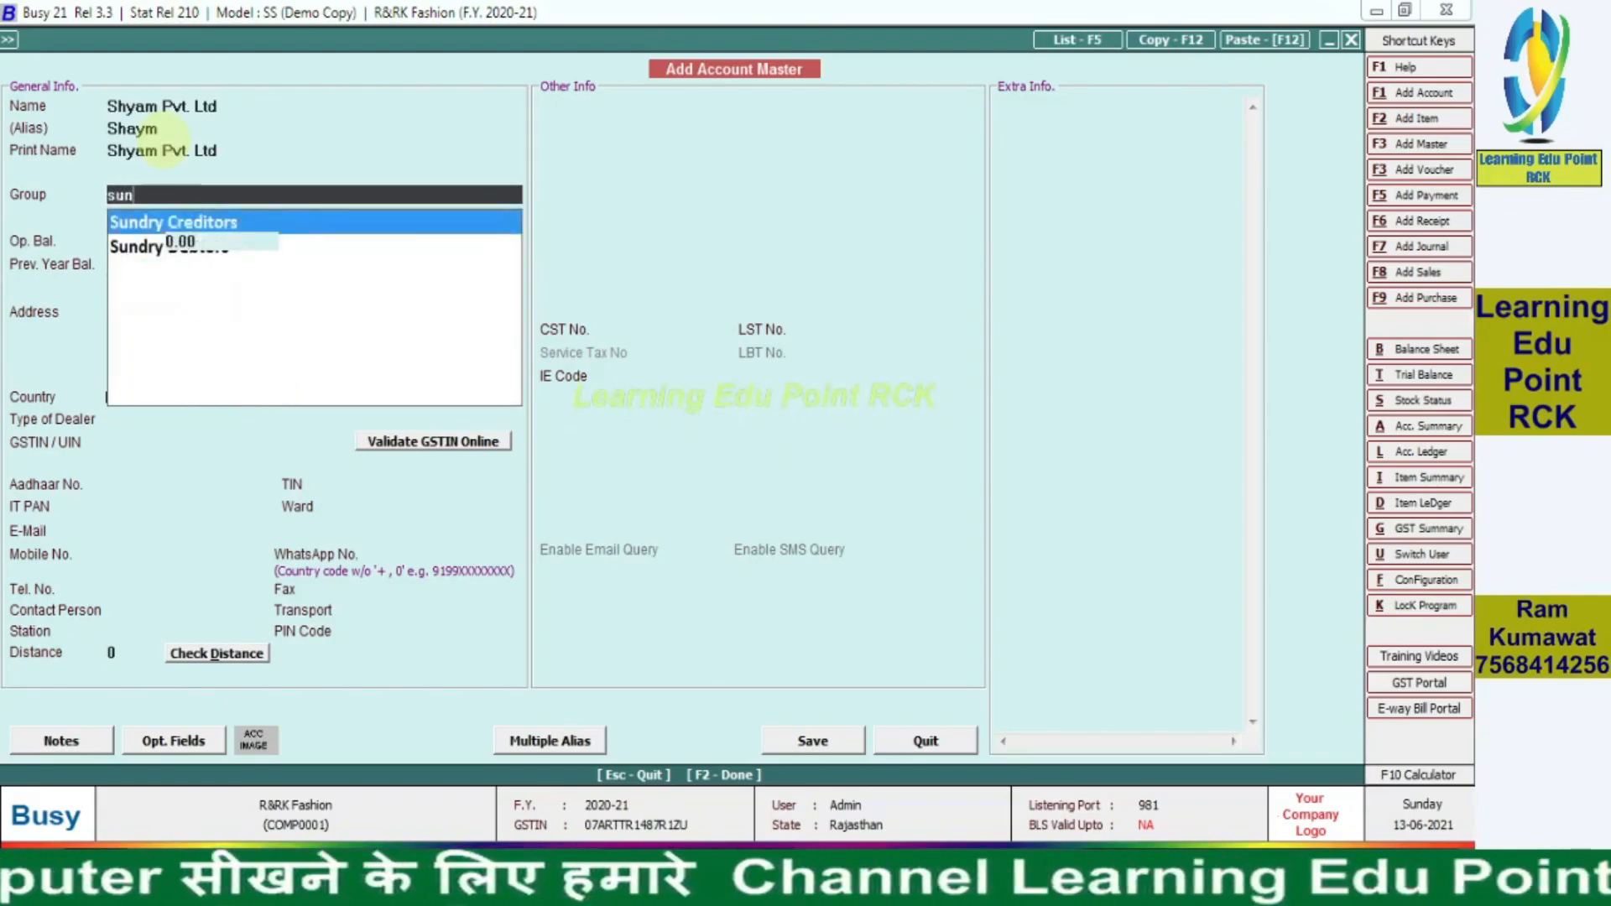
key(Return)
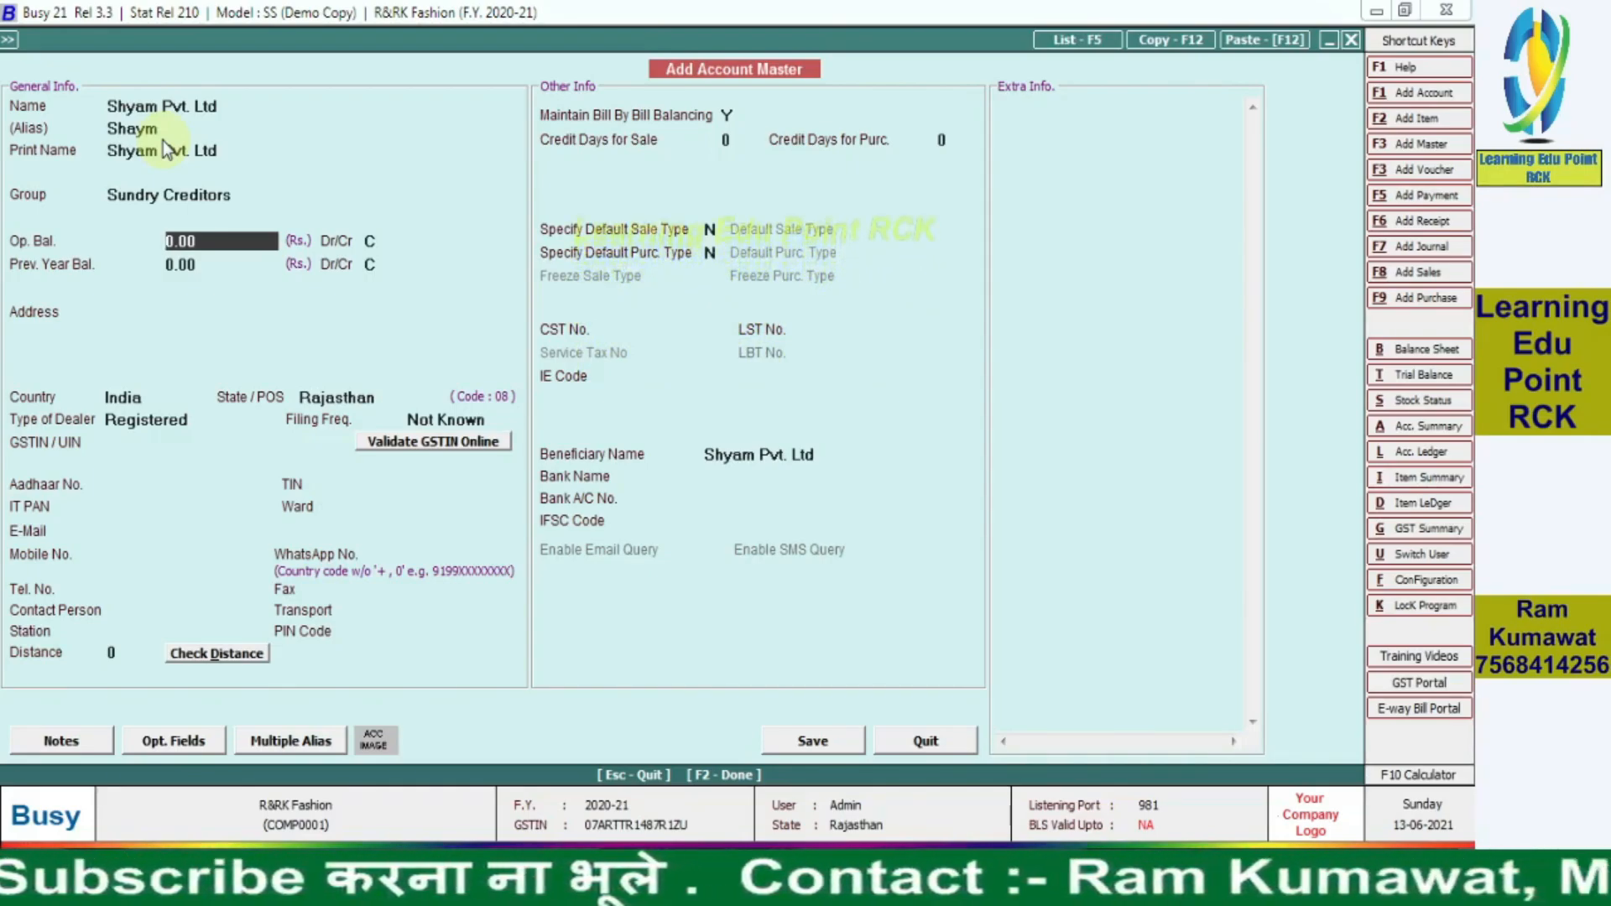
Step: Leave the opening and previous-year balances at 0.00 on the credit side
key(Return)
key(Return)
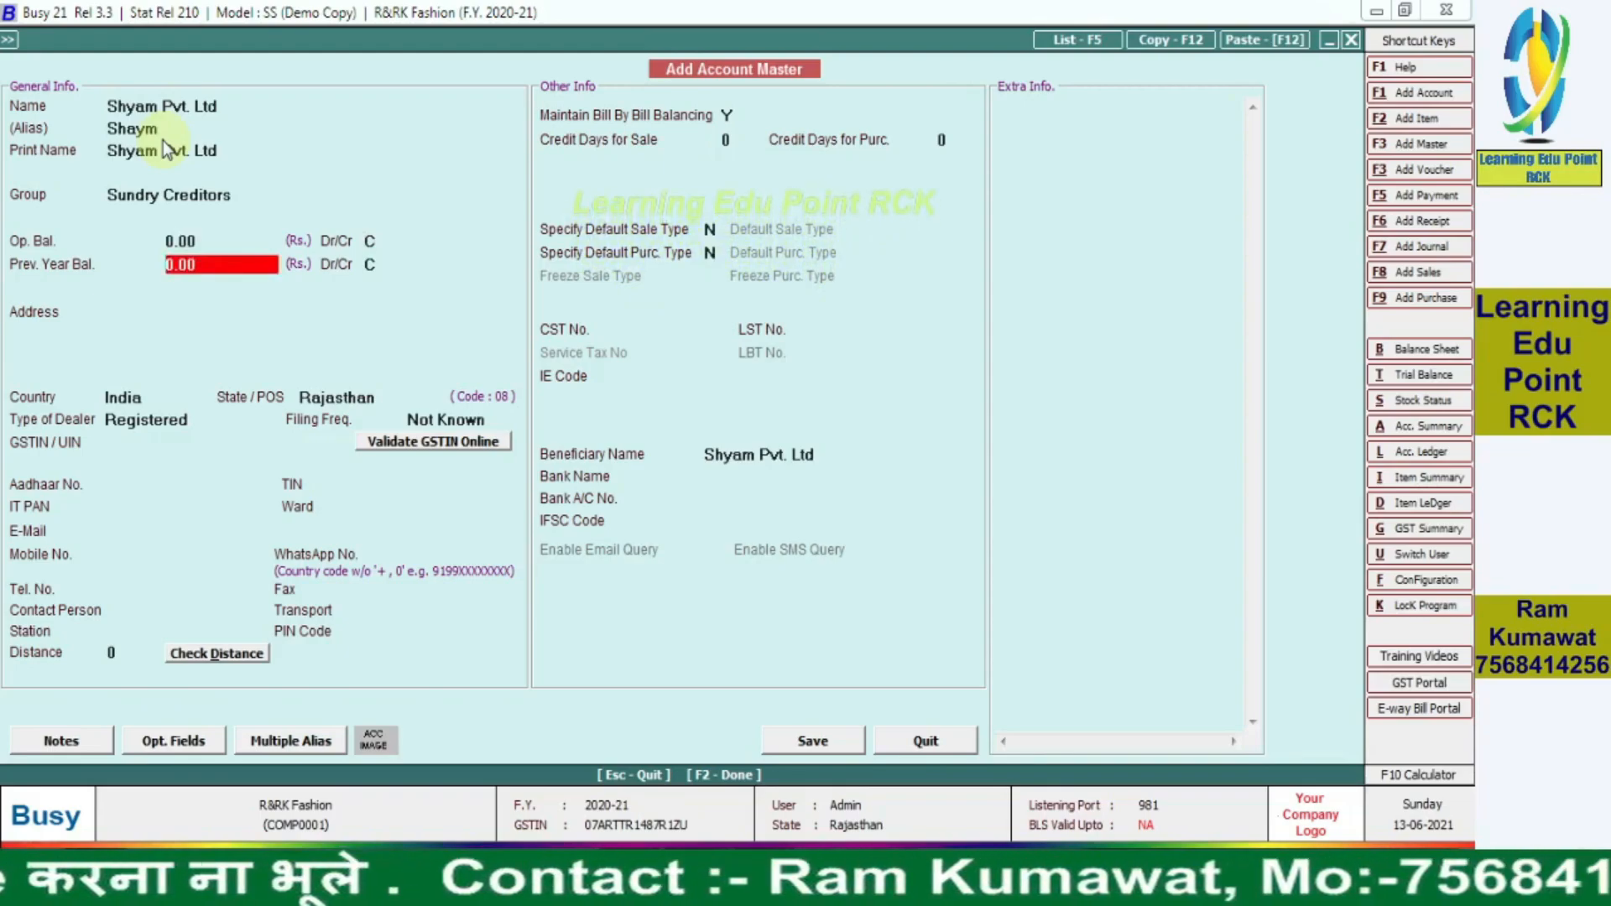
key(Return)
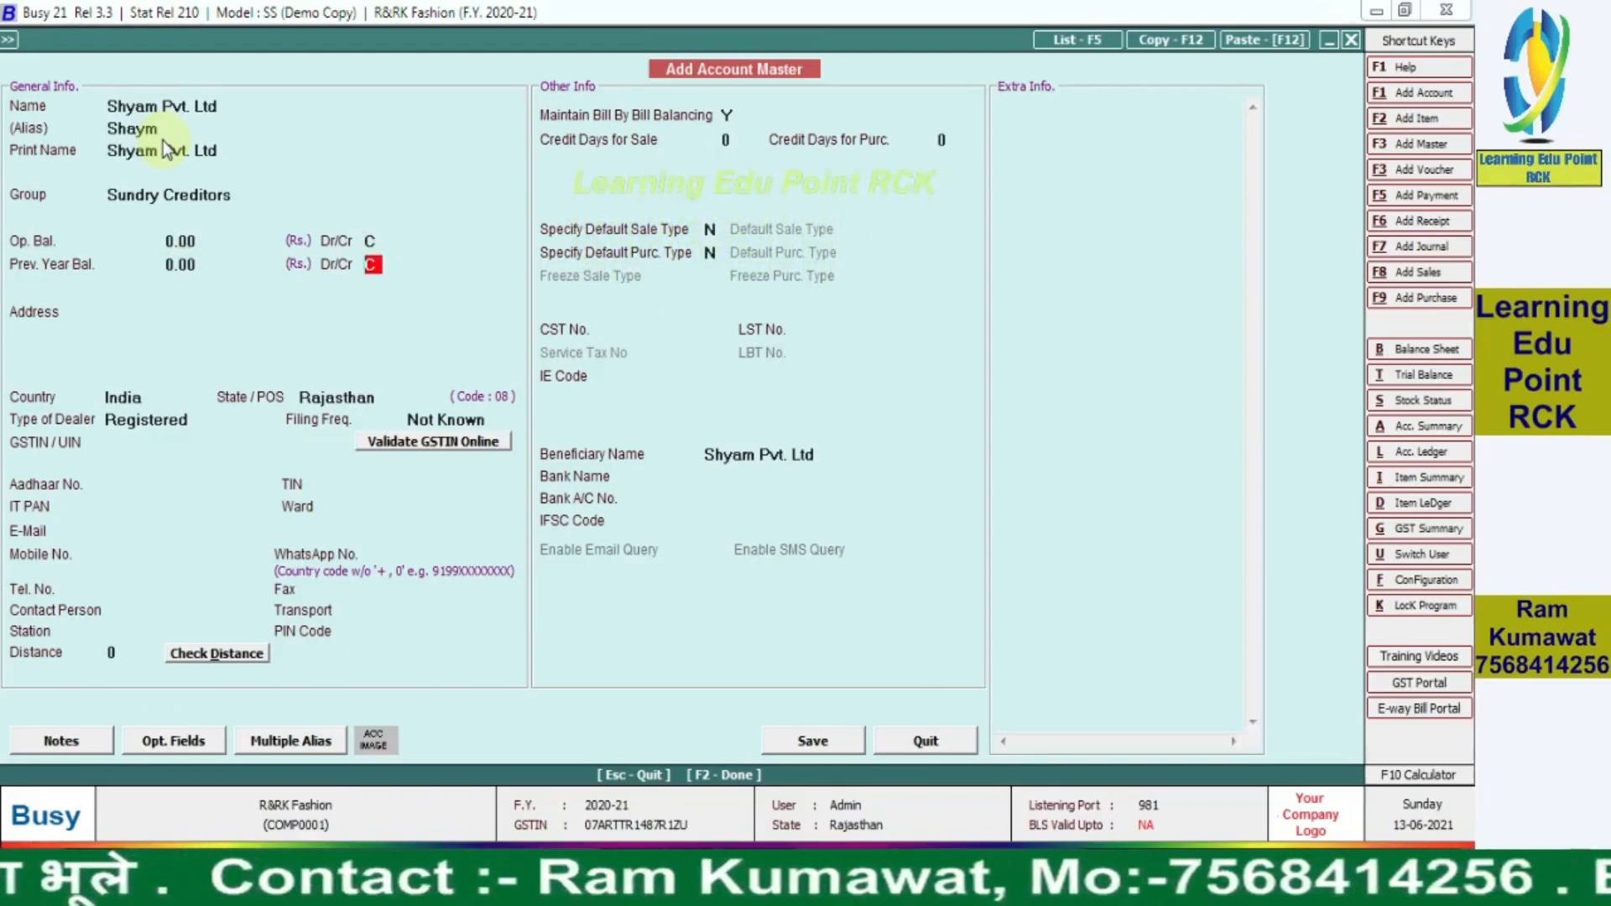
key(Return)
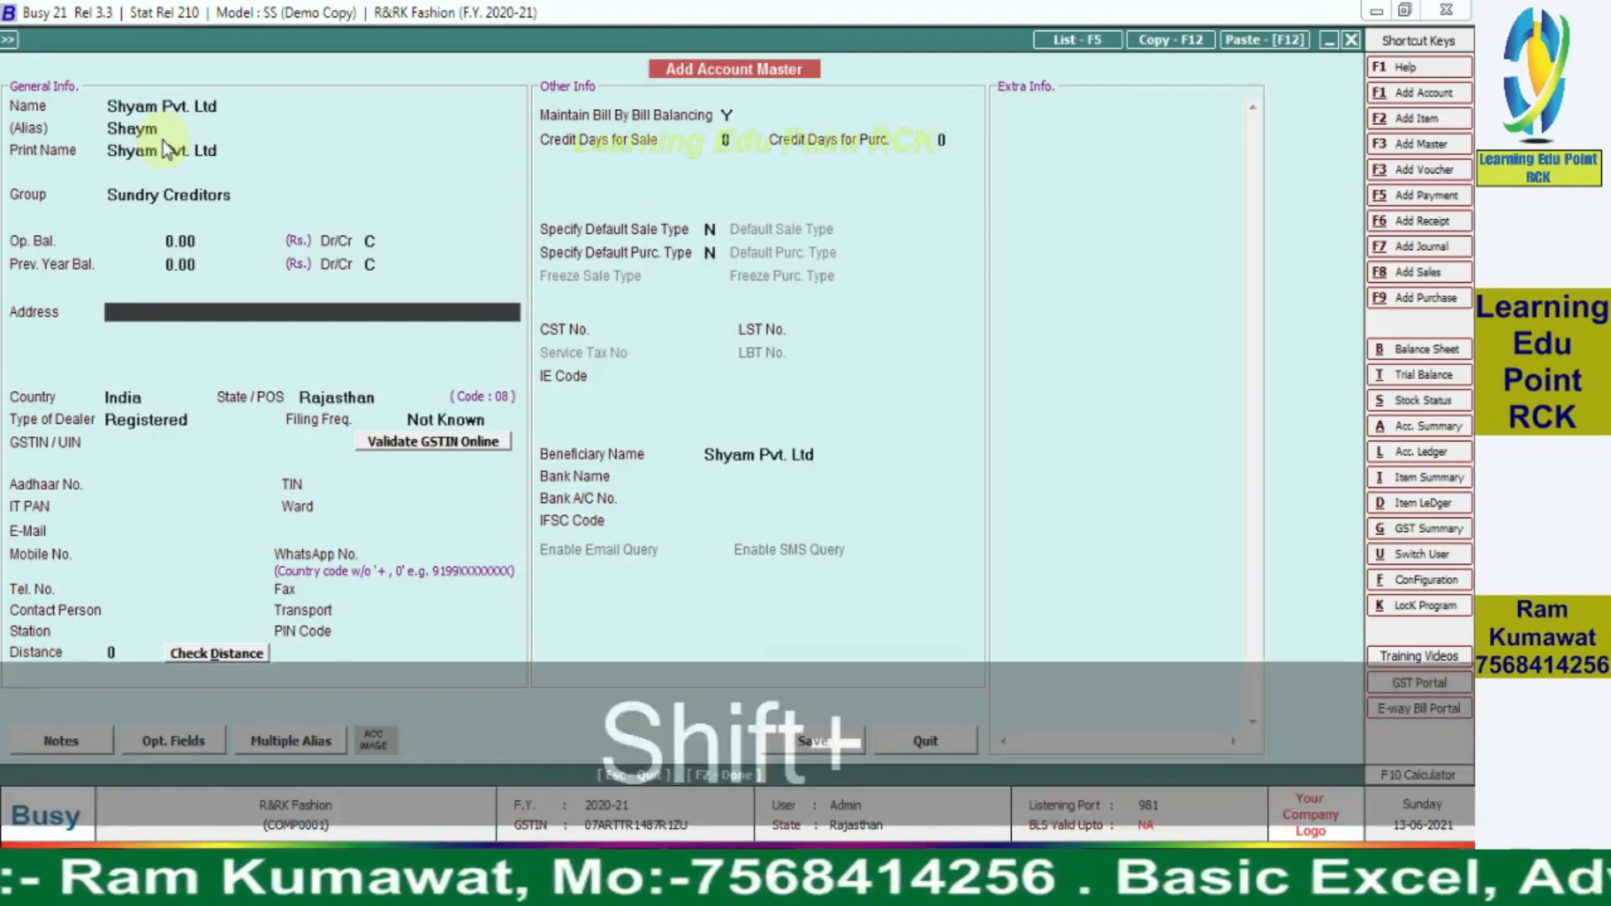
Step: Replace a mistaken entry with the party's address on the first address line
text(Mumbai)
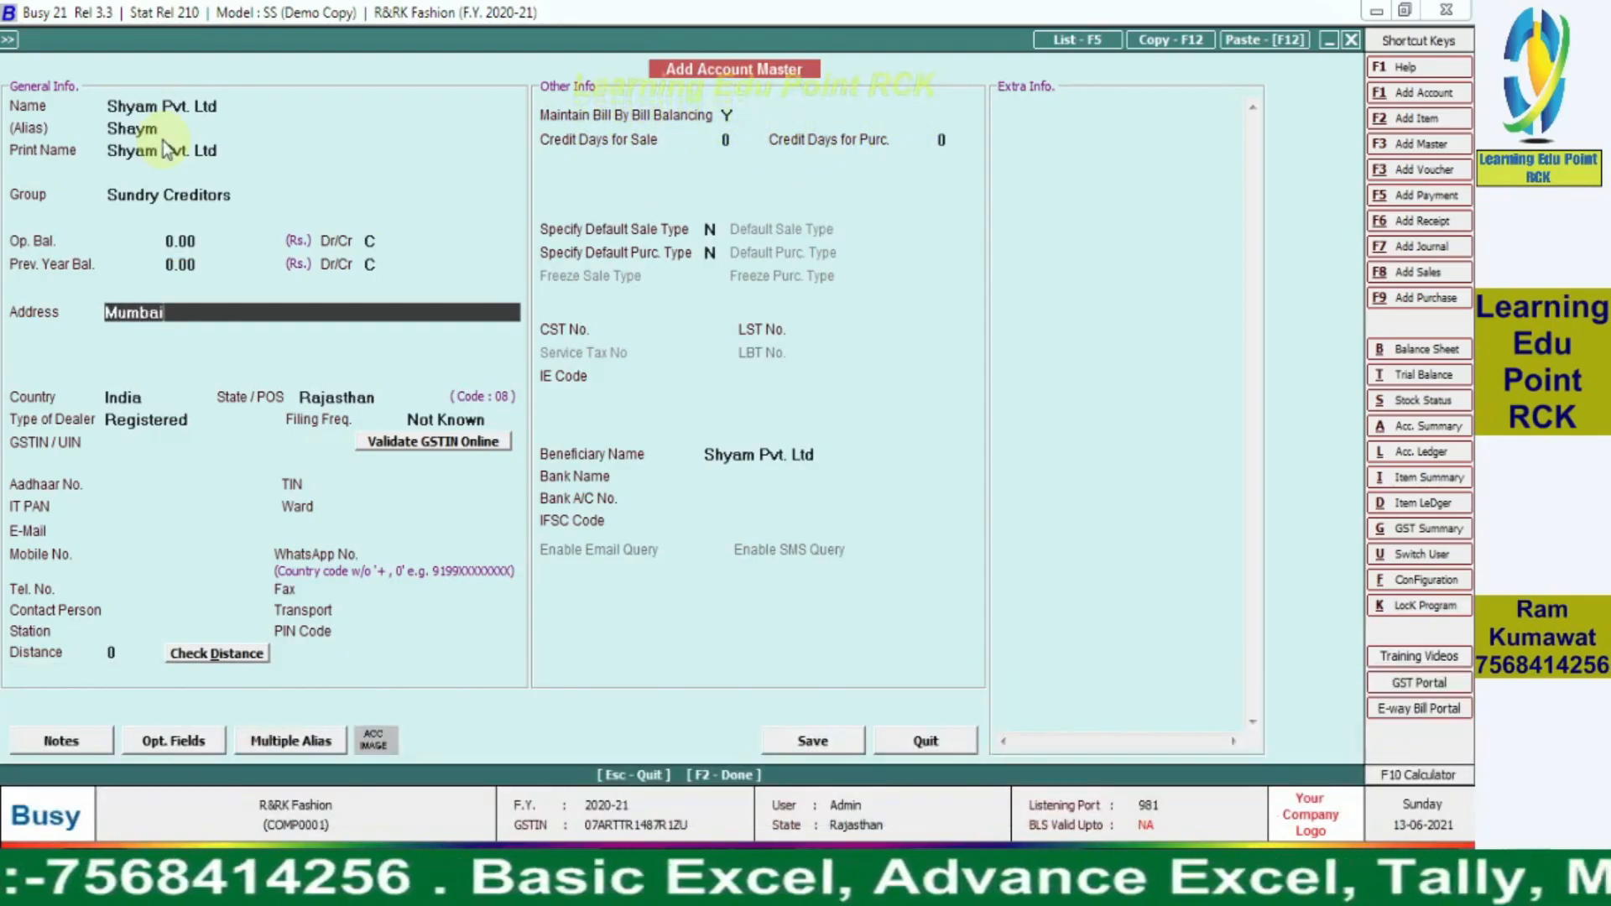
key(BackSpace)
key(BackSpace)
key(BackSpace)
key(BackSpace)
key(BackSpace)
key(BackSpace)
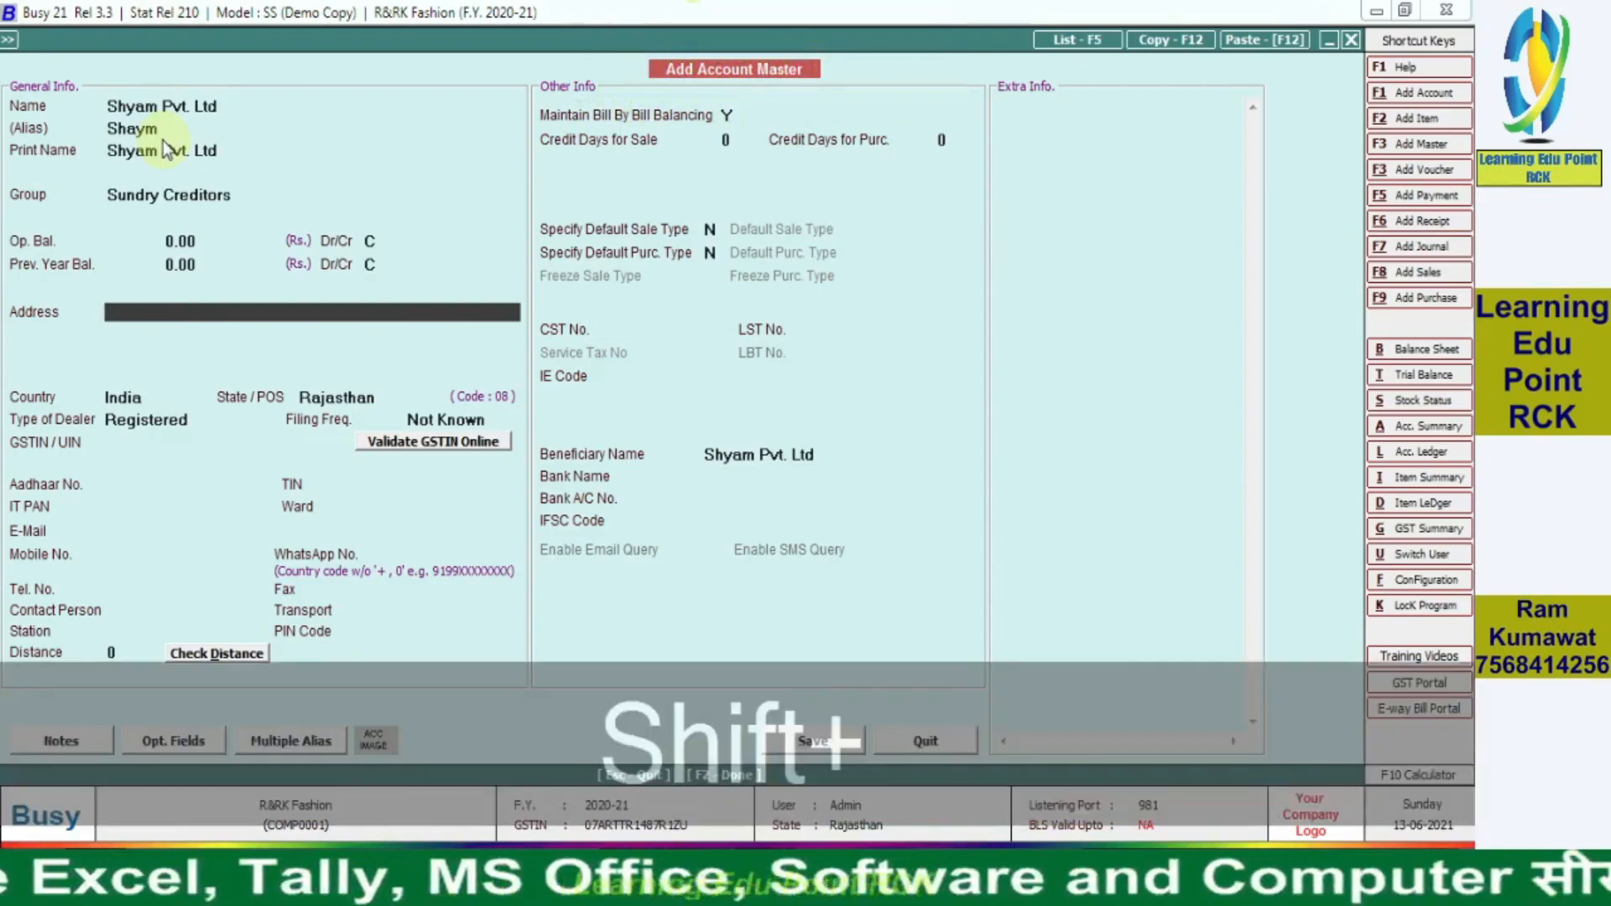
text(Ajmeri Gat)
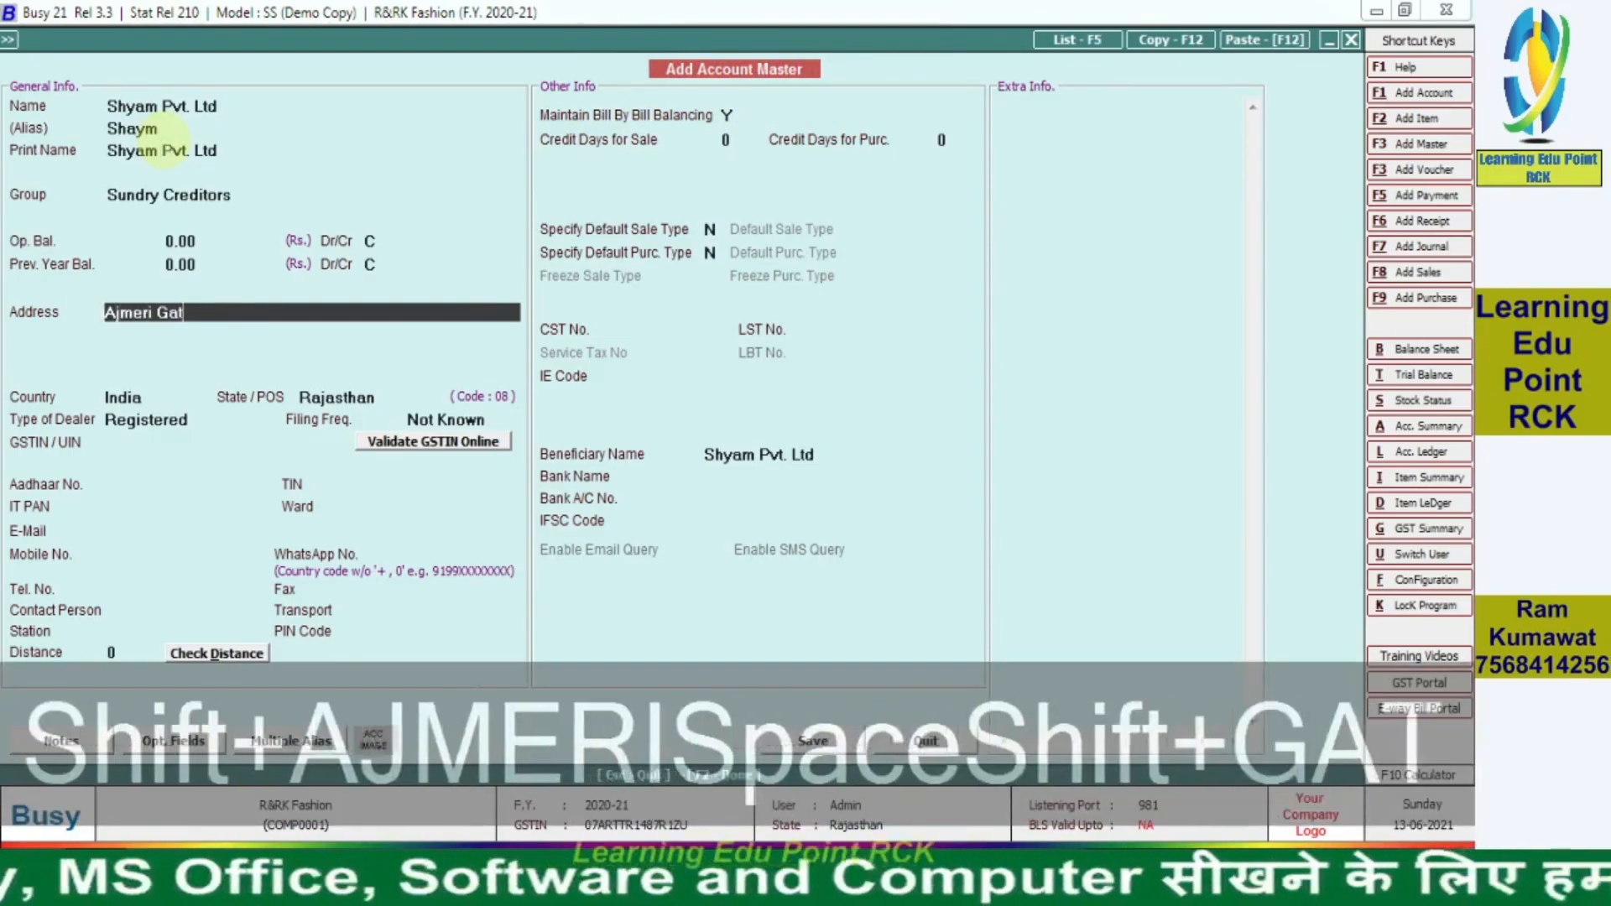
text(e Delhi -)
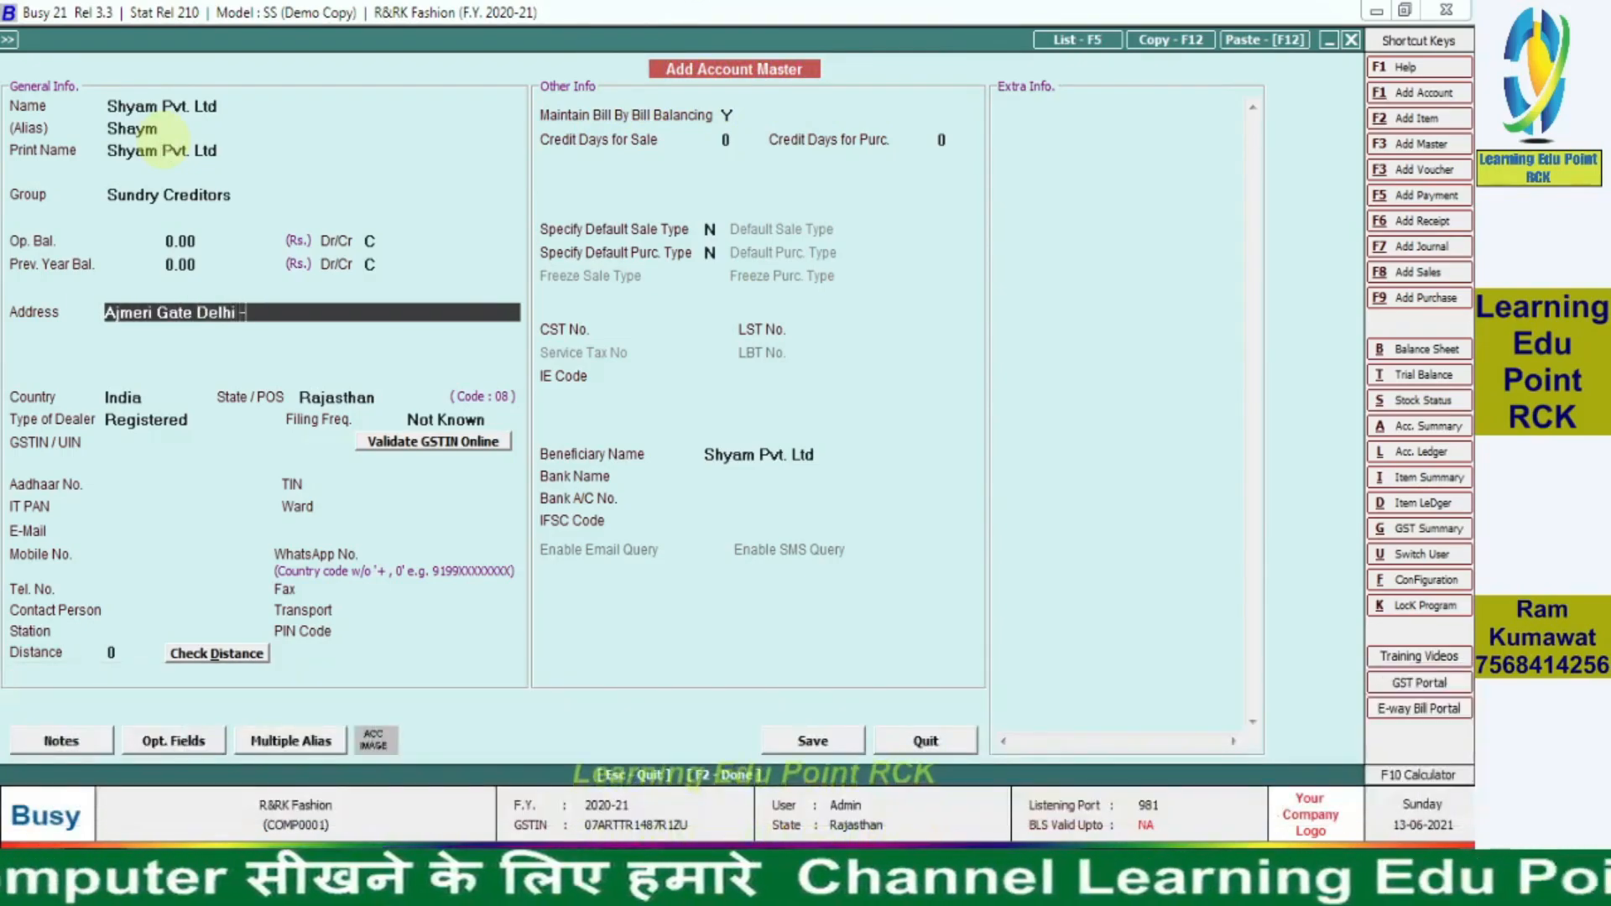
text(122001)
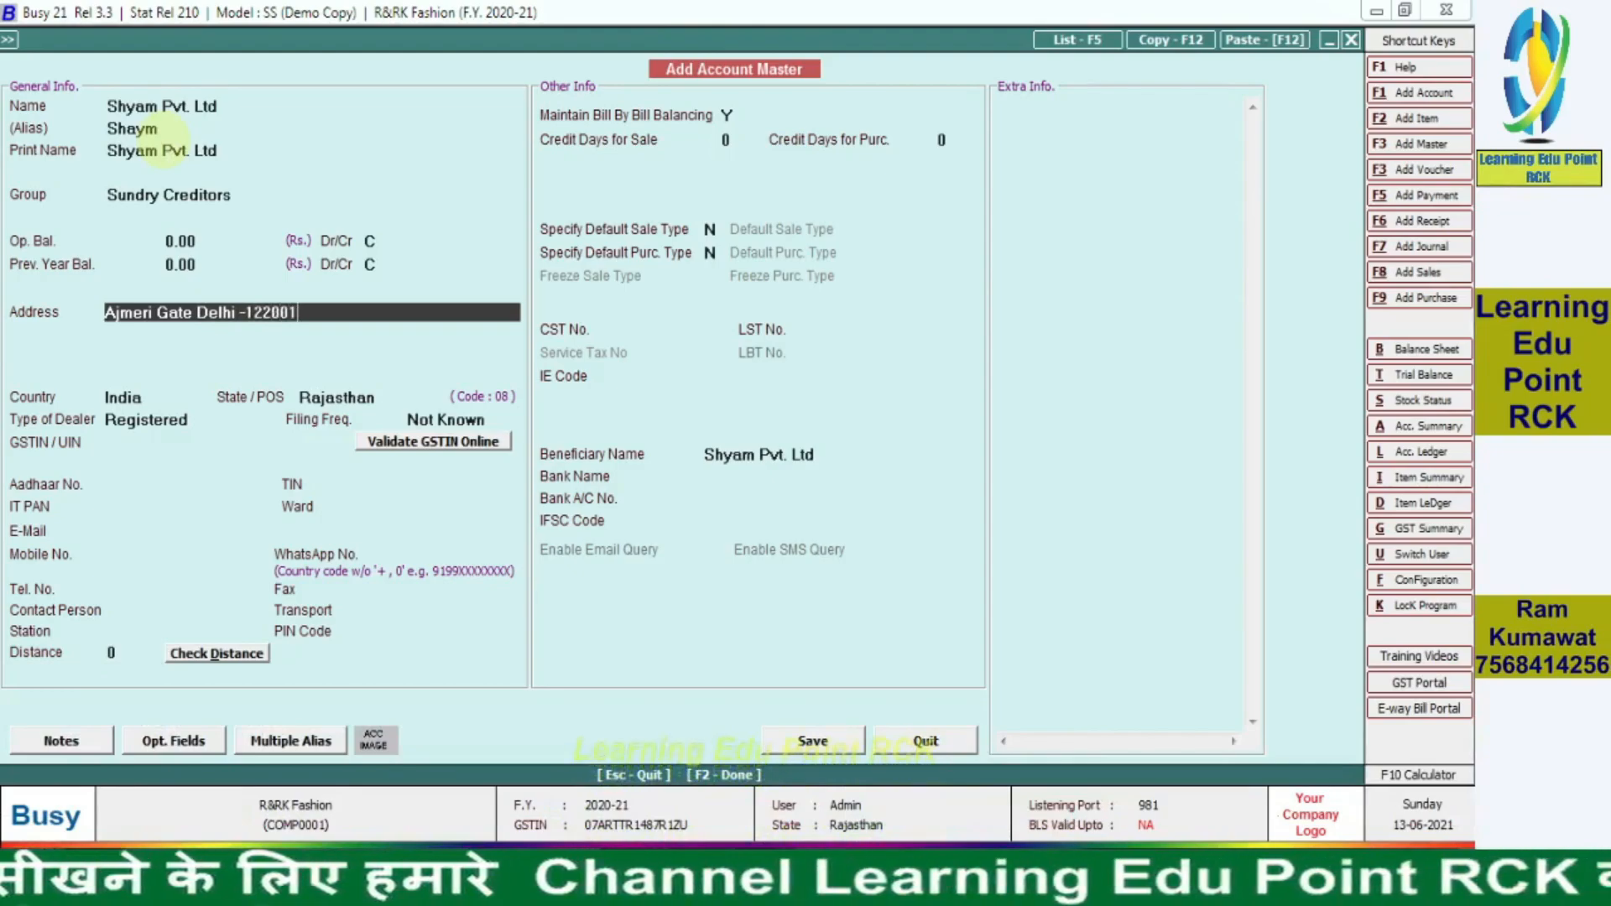
key(Return)
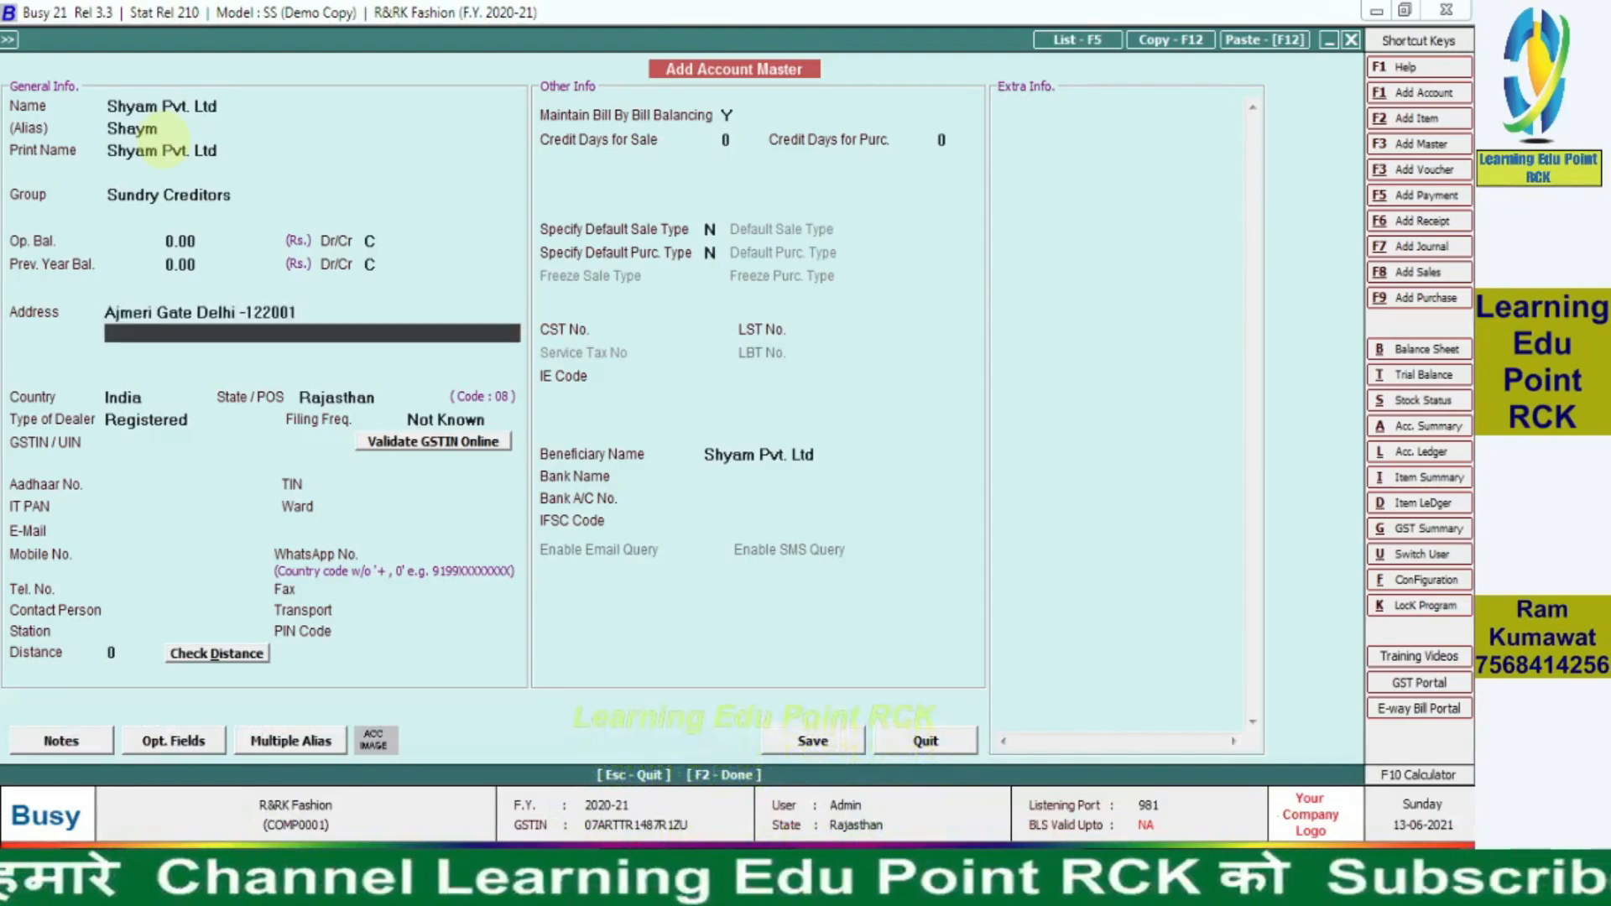
key(Return)
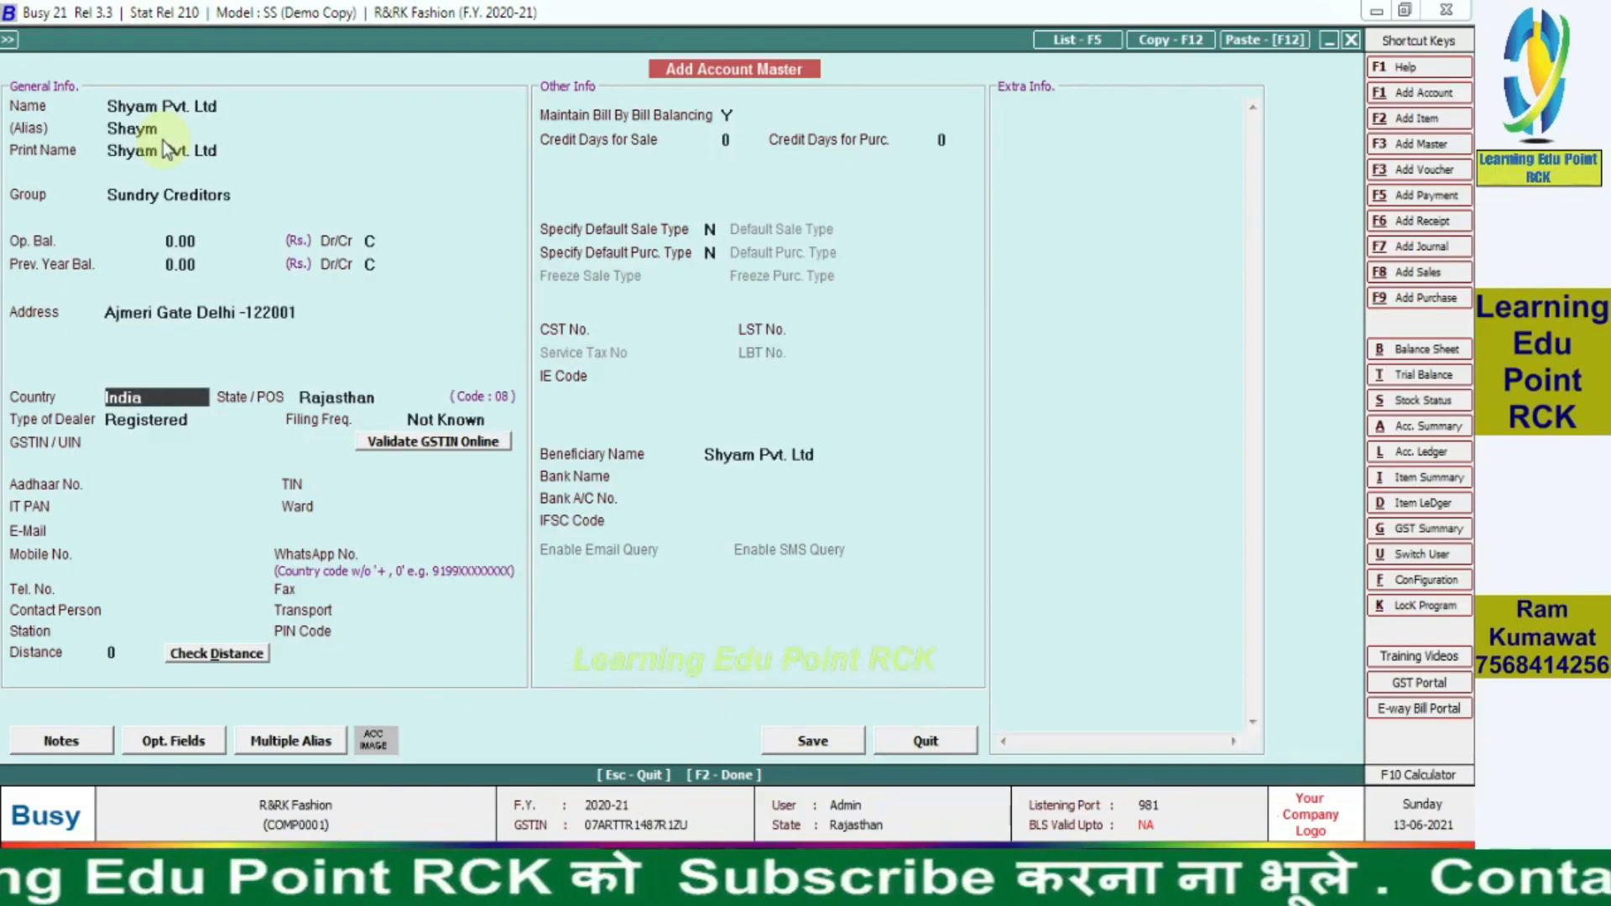
Step: Keep India and Registered dealer type, choose Monthly filing, and paste the party's GSTIN
key(Return)
key(Return)
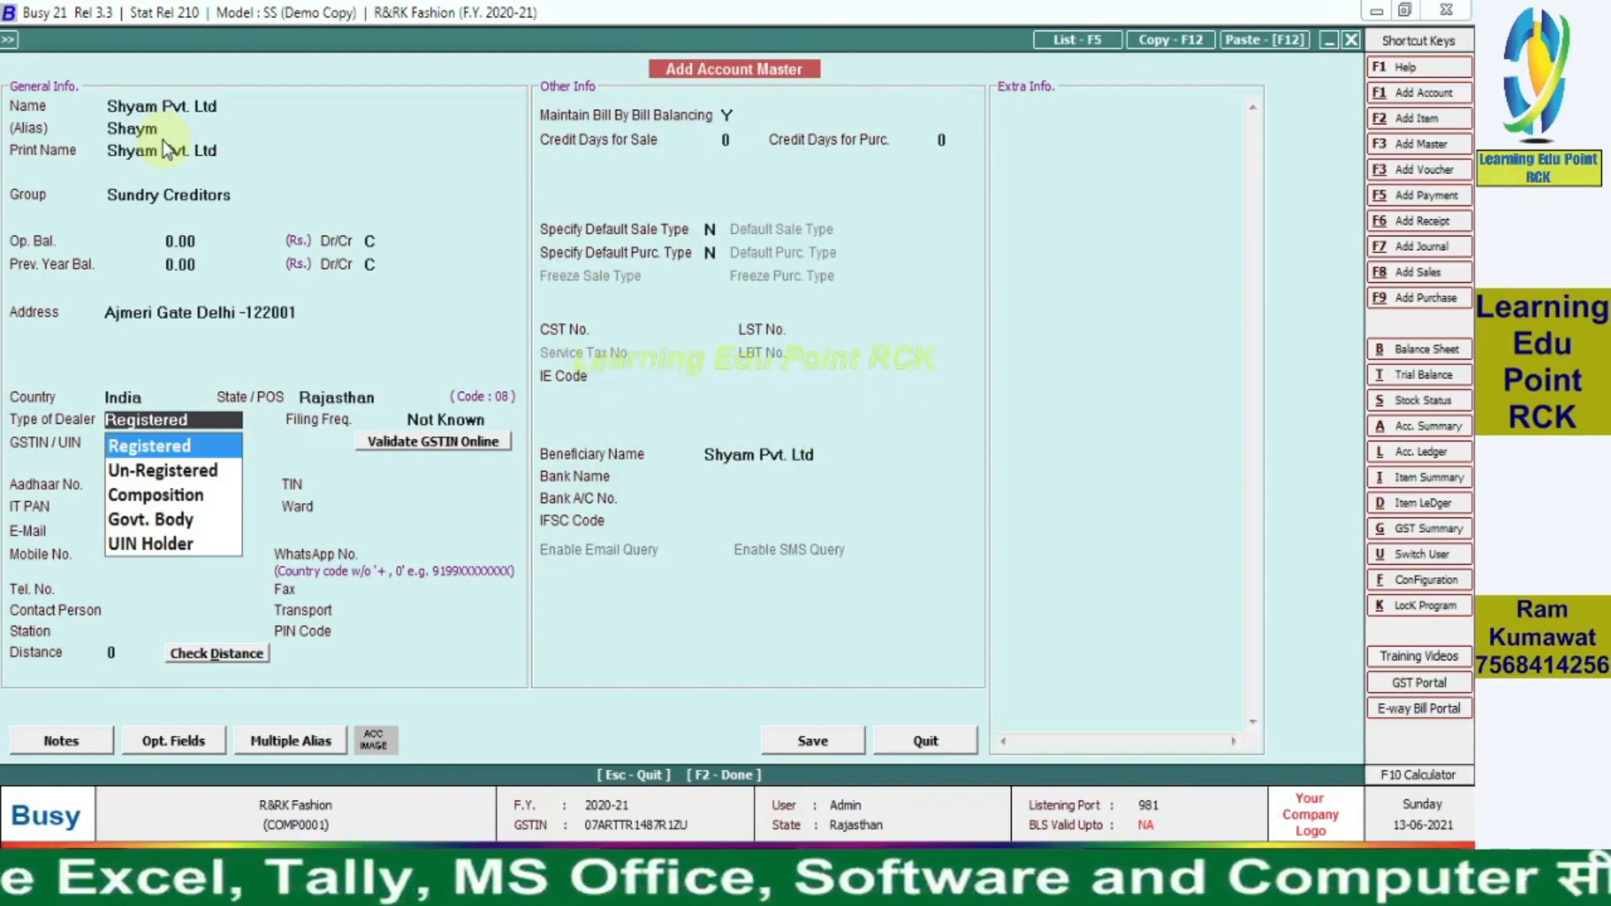
key(Return)
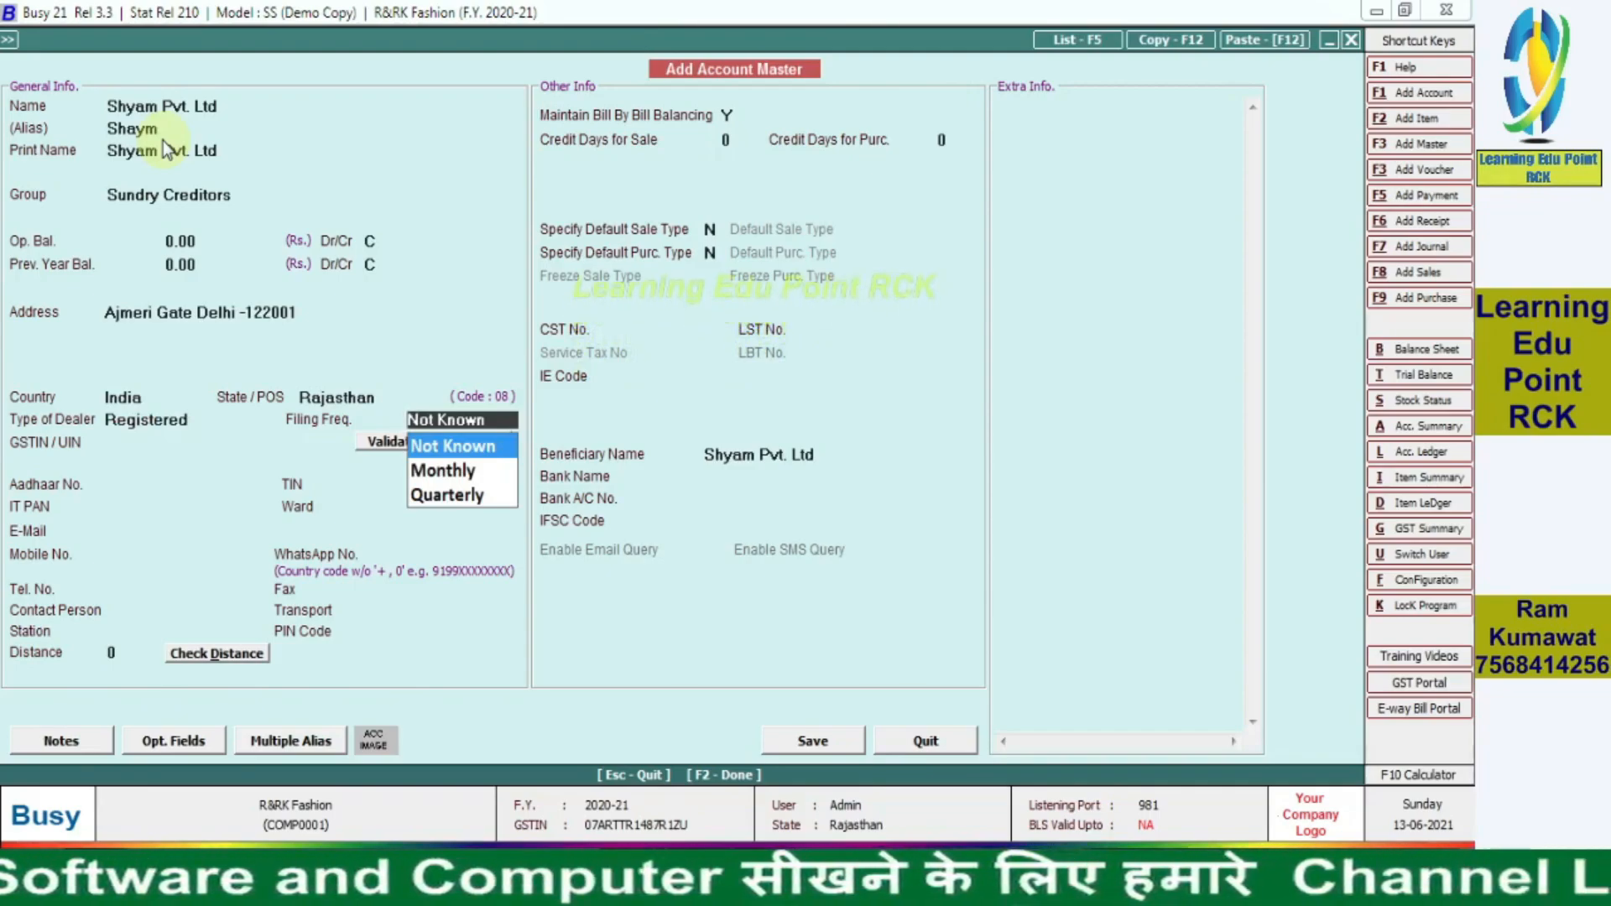
key(Down)
key(Return)
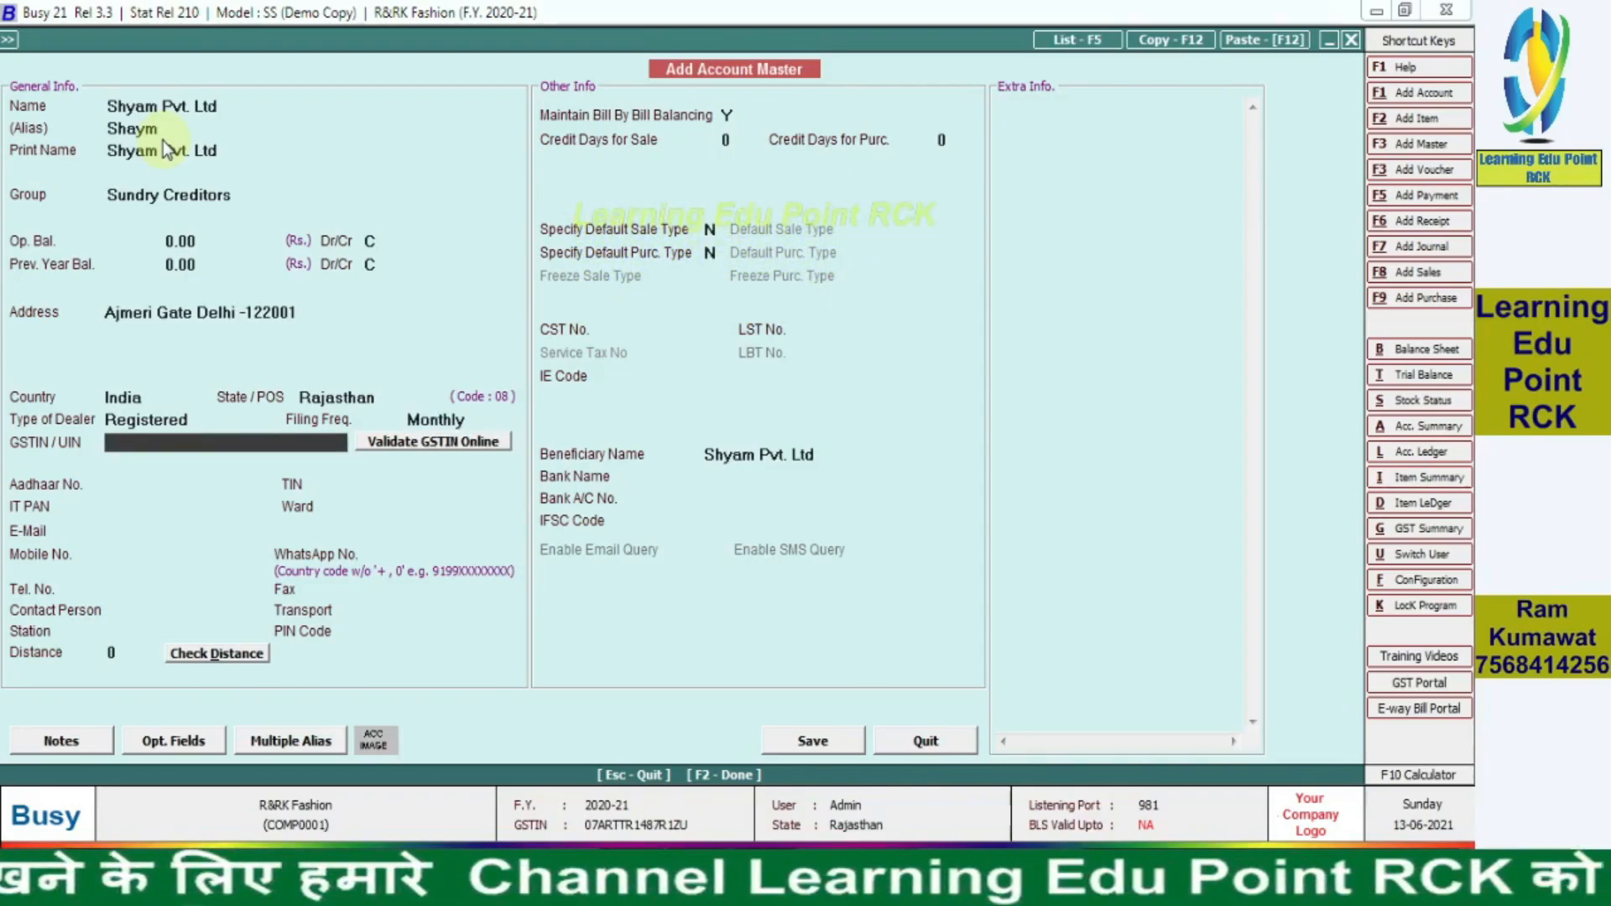
text(07ASDHG1234S1Z1)
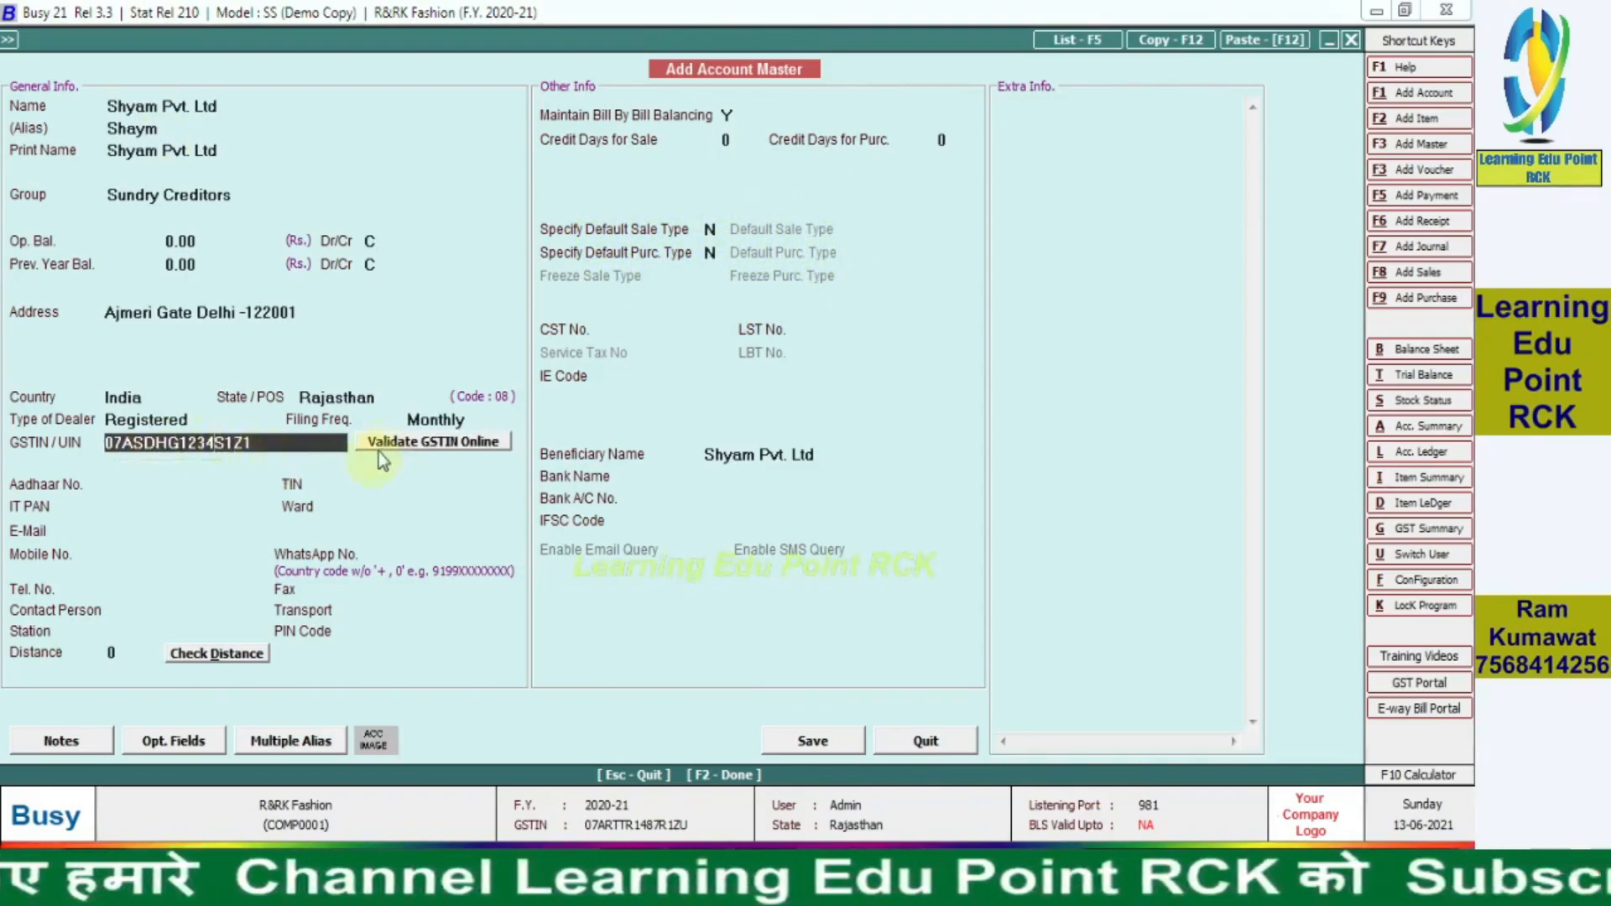
key(Return)
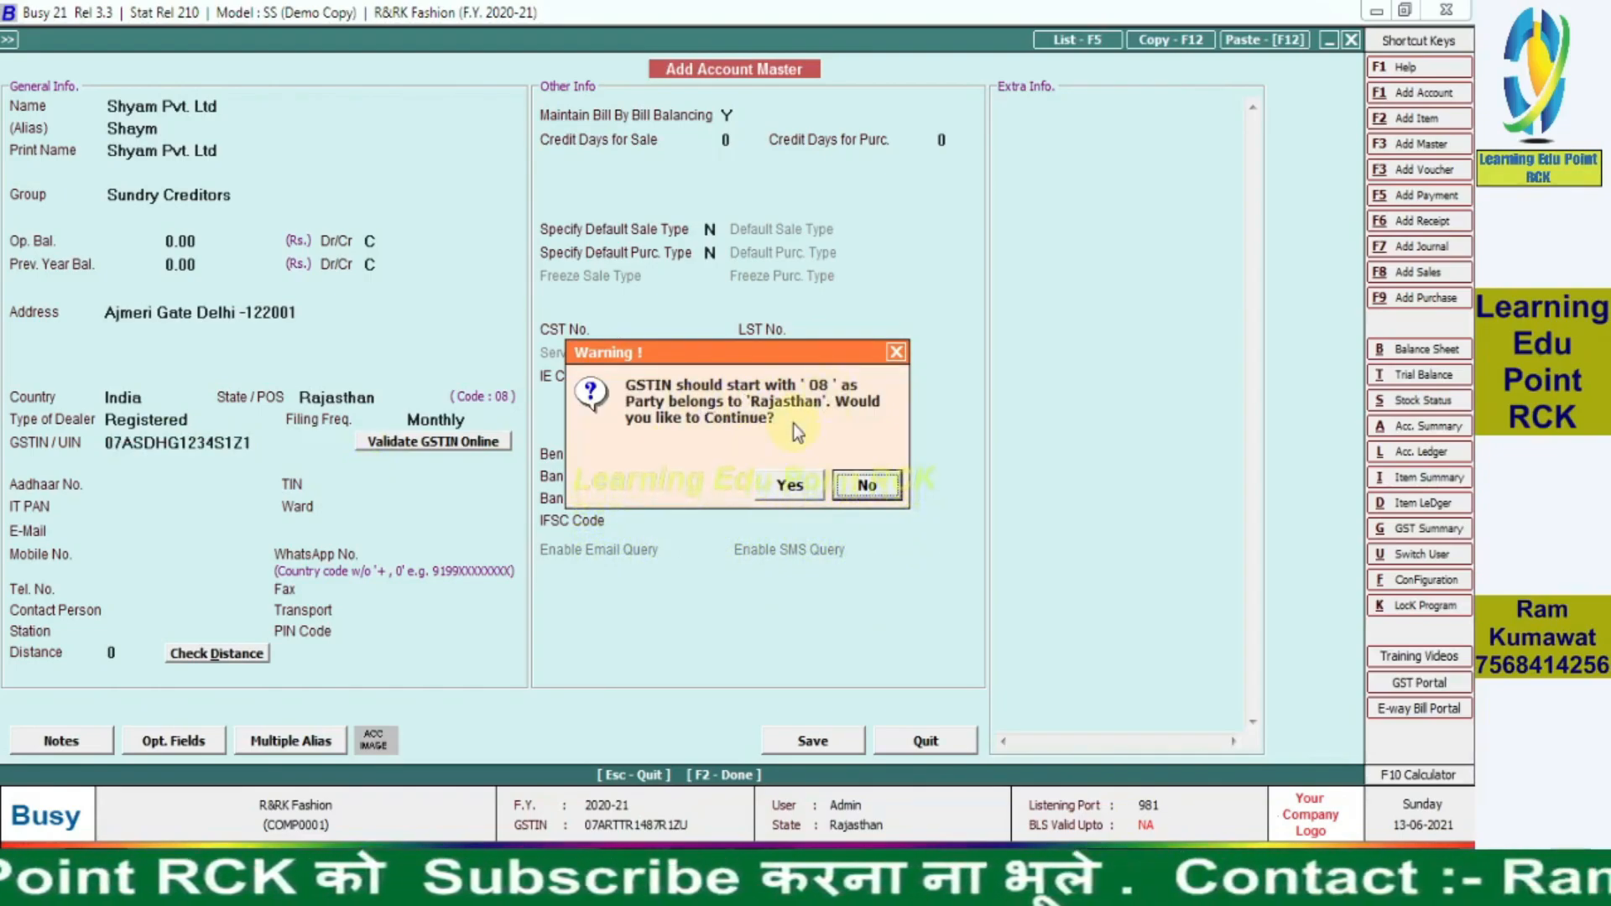
Step: Dismiss the GSTIN warning and revisit the State field, keeping Rajasthan
click(789, 486)
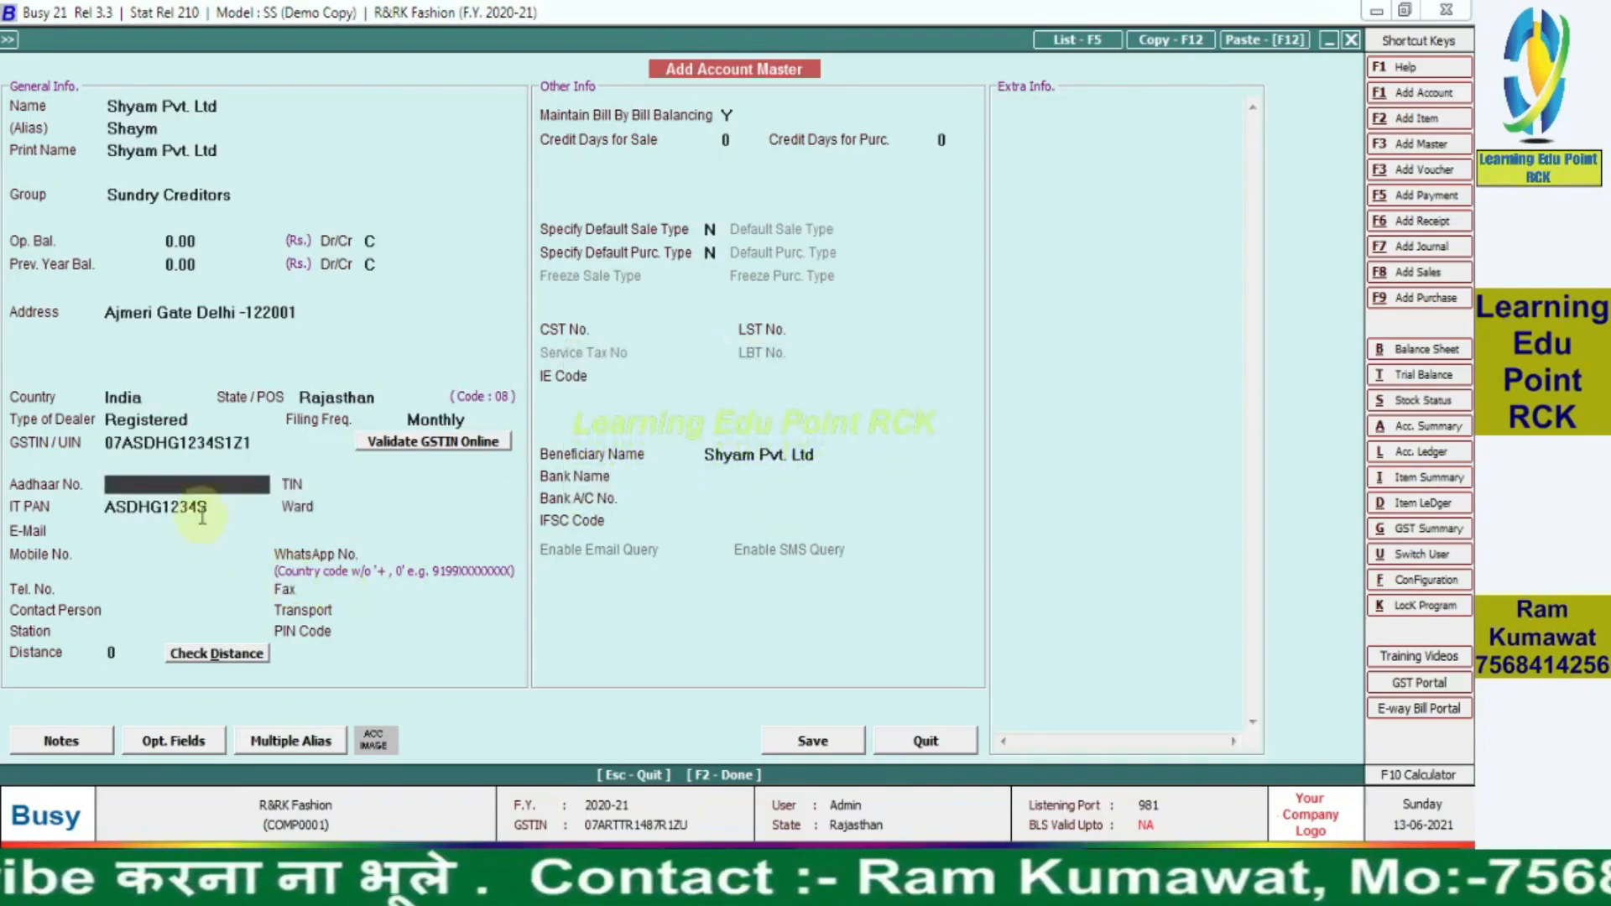
click(330, 398)
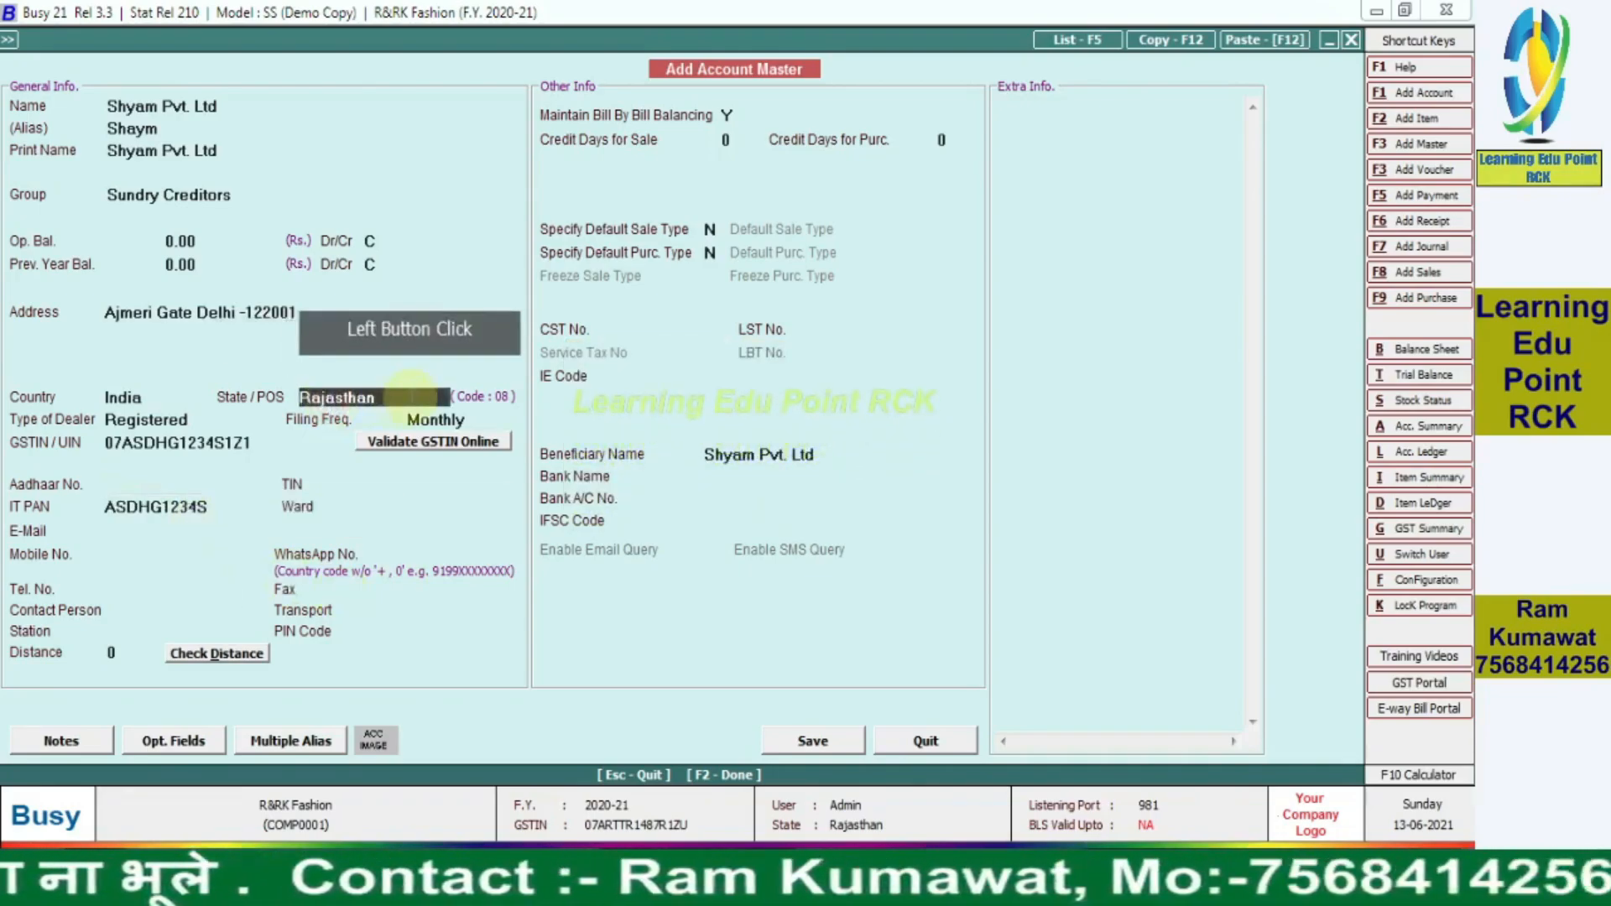
drag(393, 398, 280, 386)
text(DE)
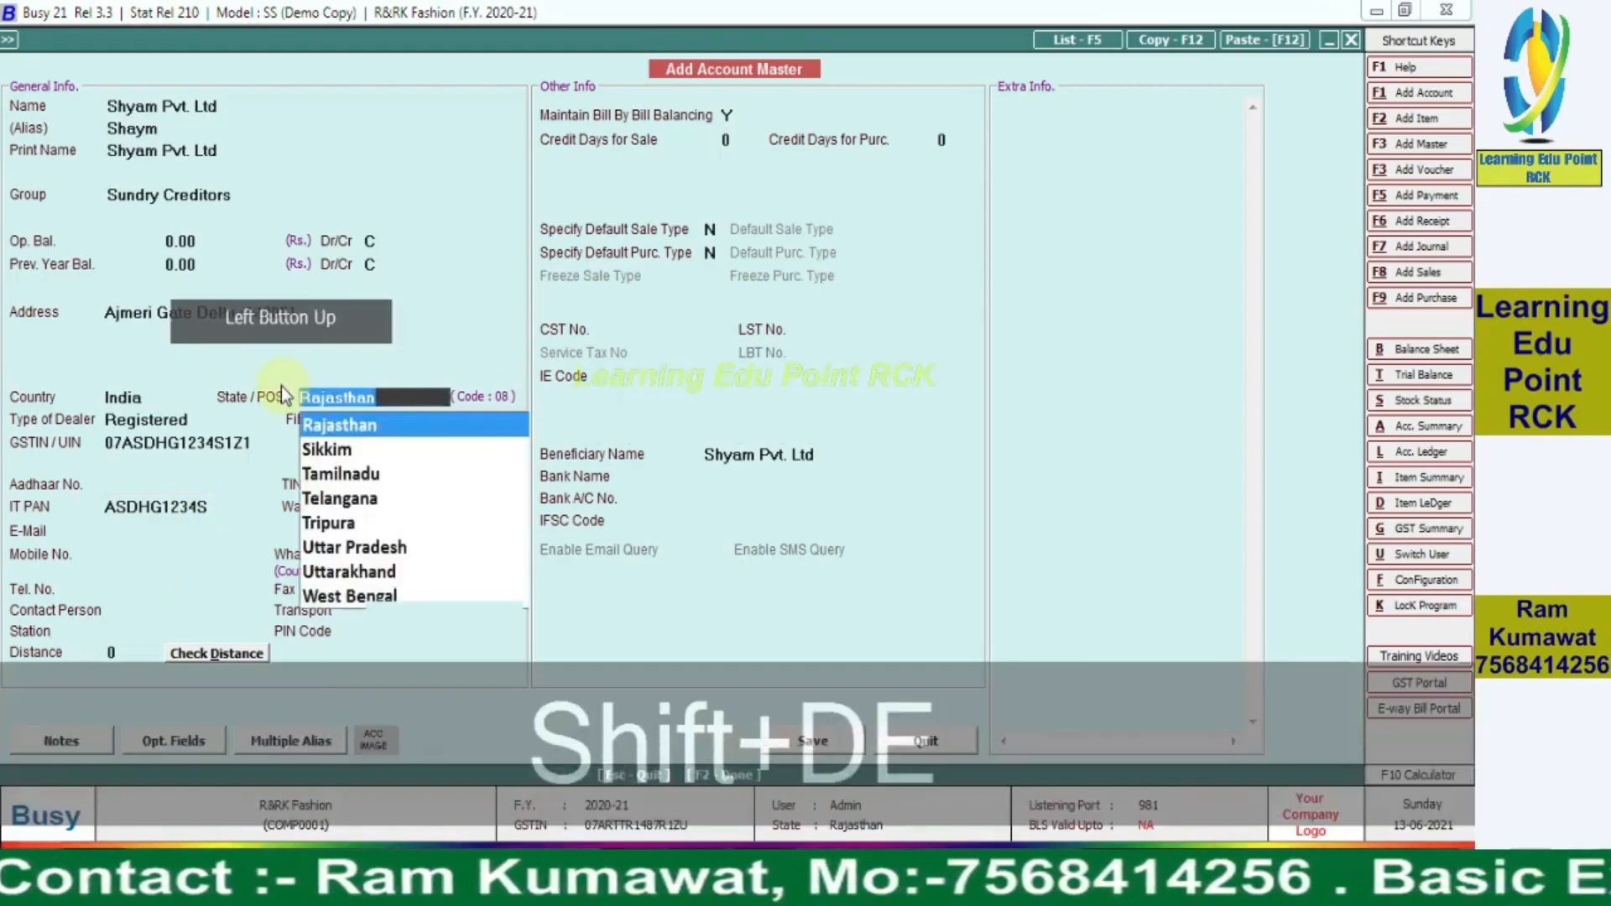
key(Return)
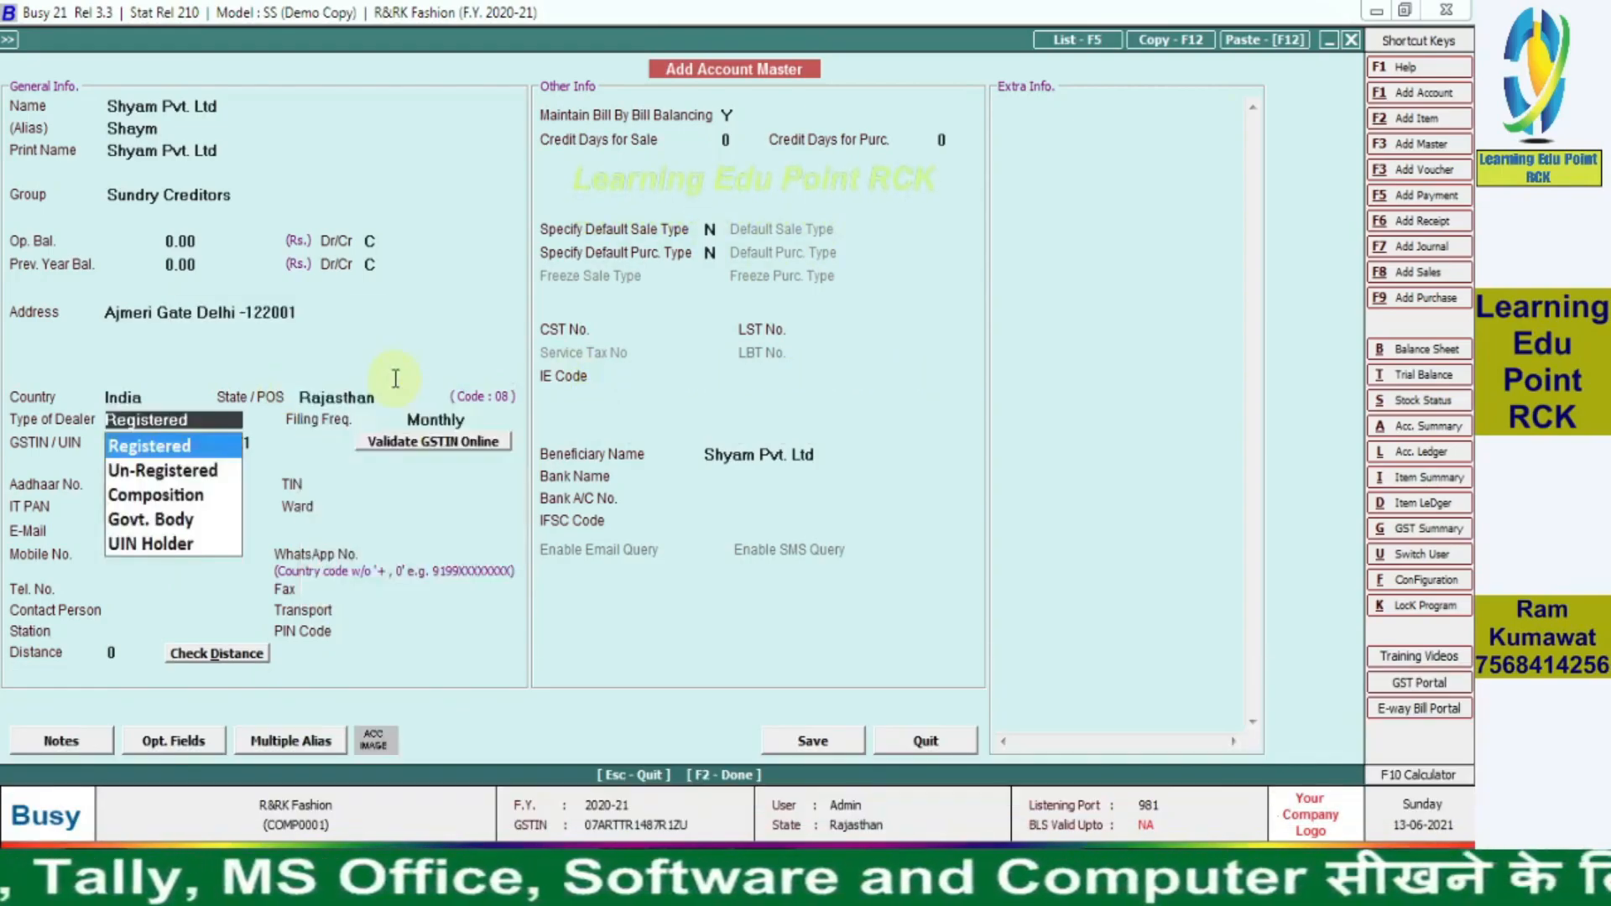
Step: Correct the GSTIN's state code from 07 to 08, keeping Registered and Monthly
key(Return)
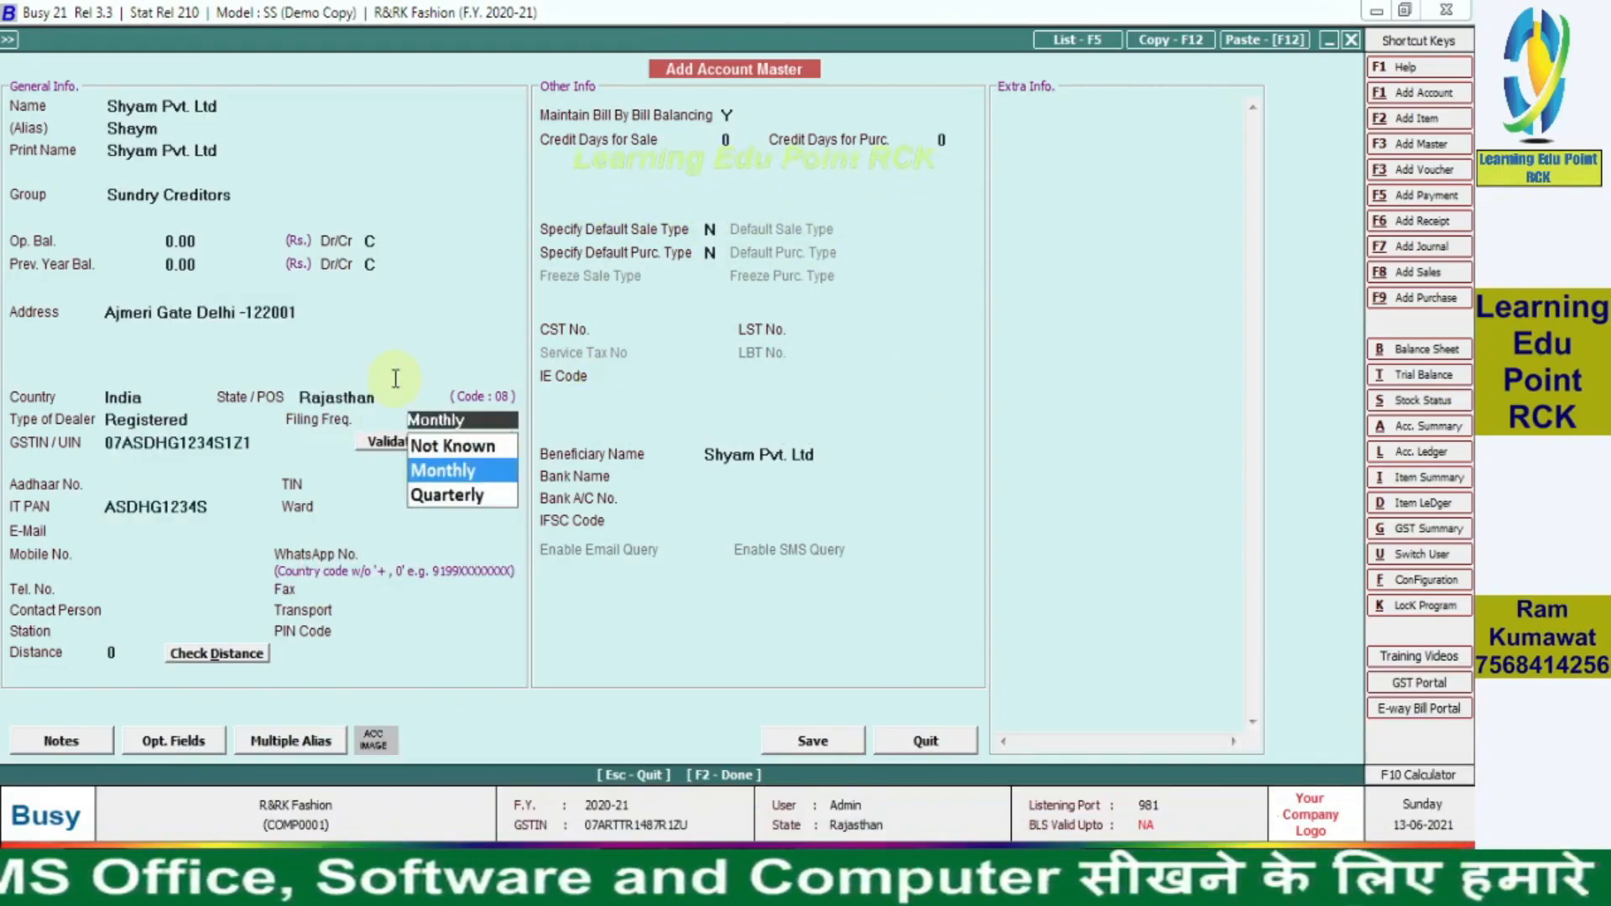
key(Return)
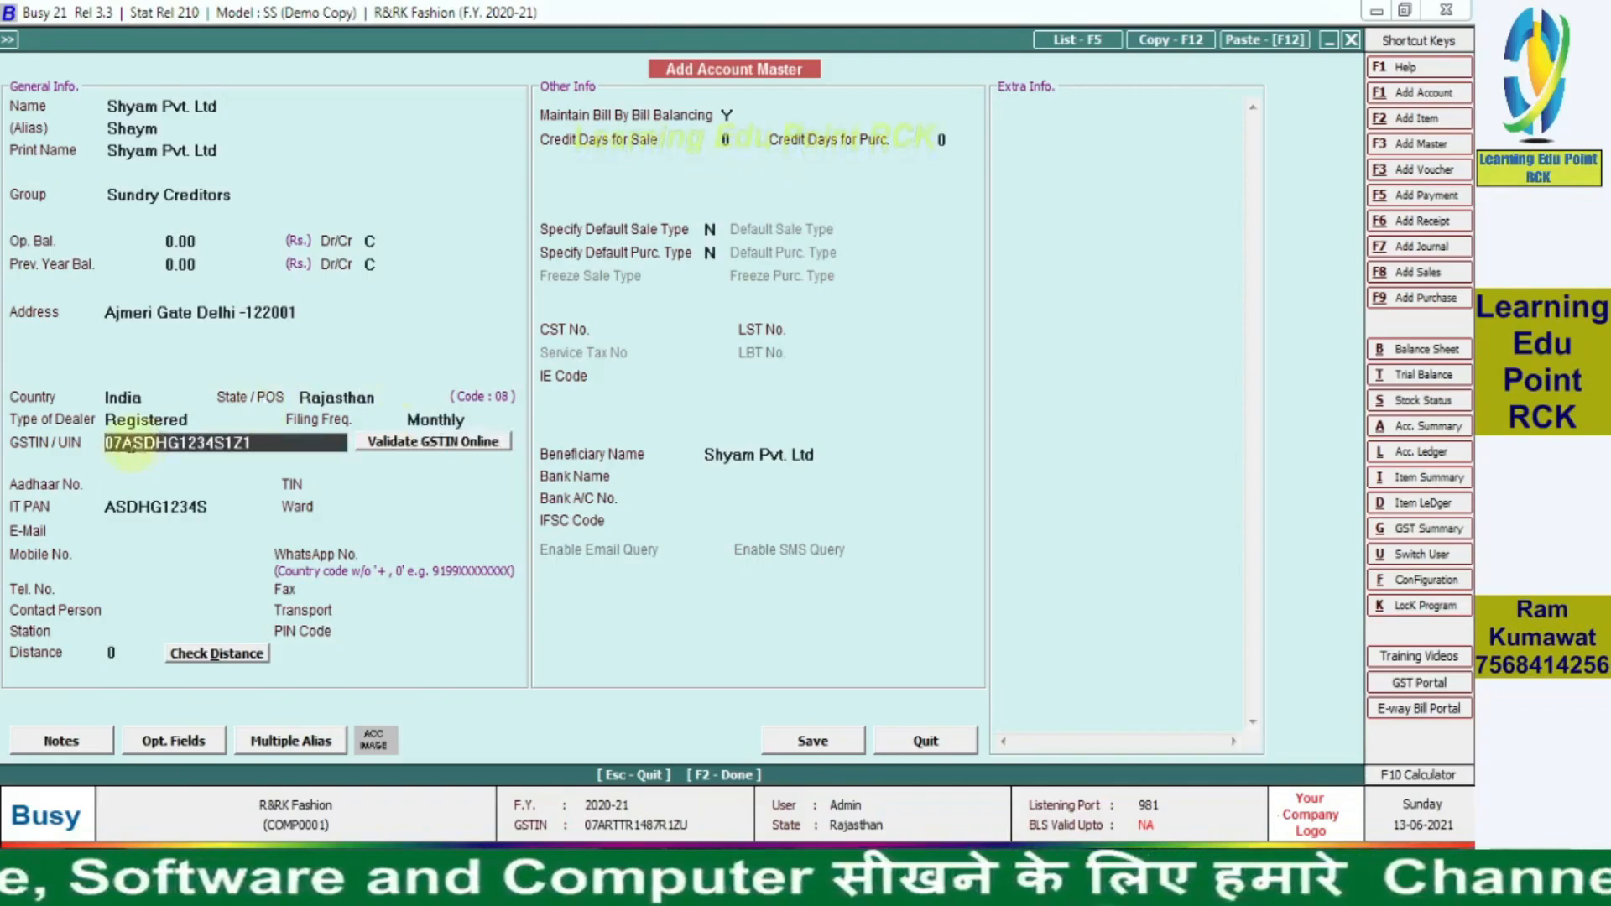
click(124, 442)
key(BackSpace)
text(8)
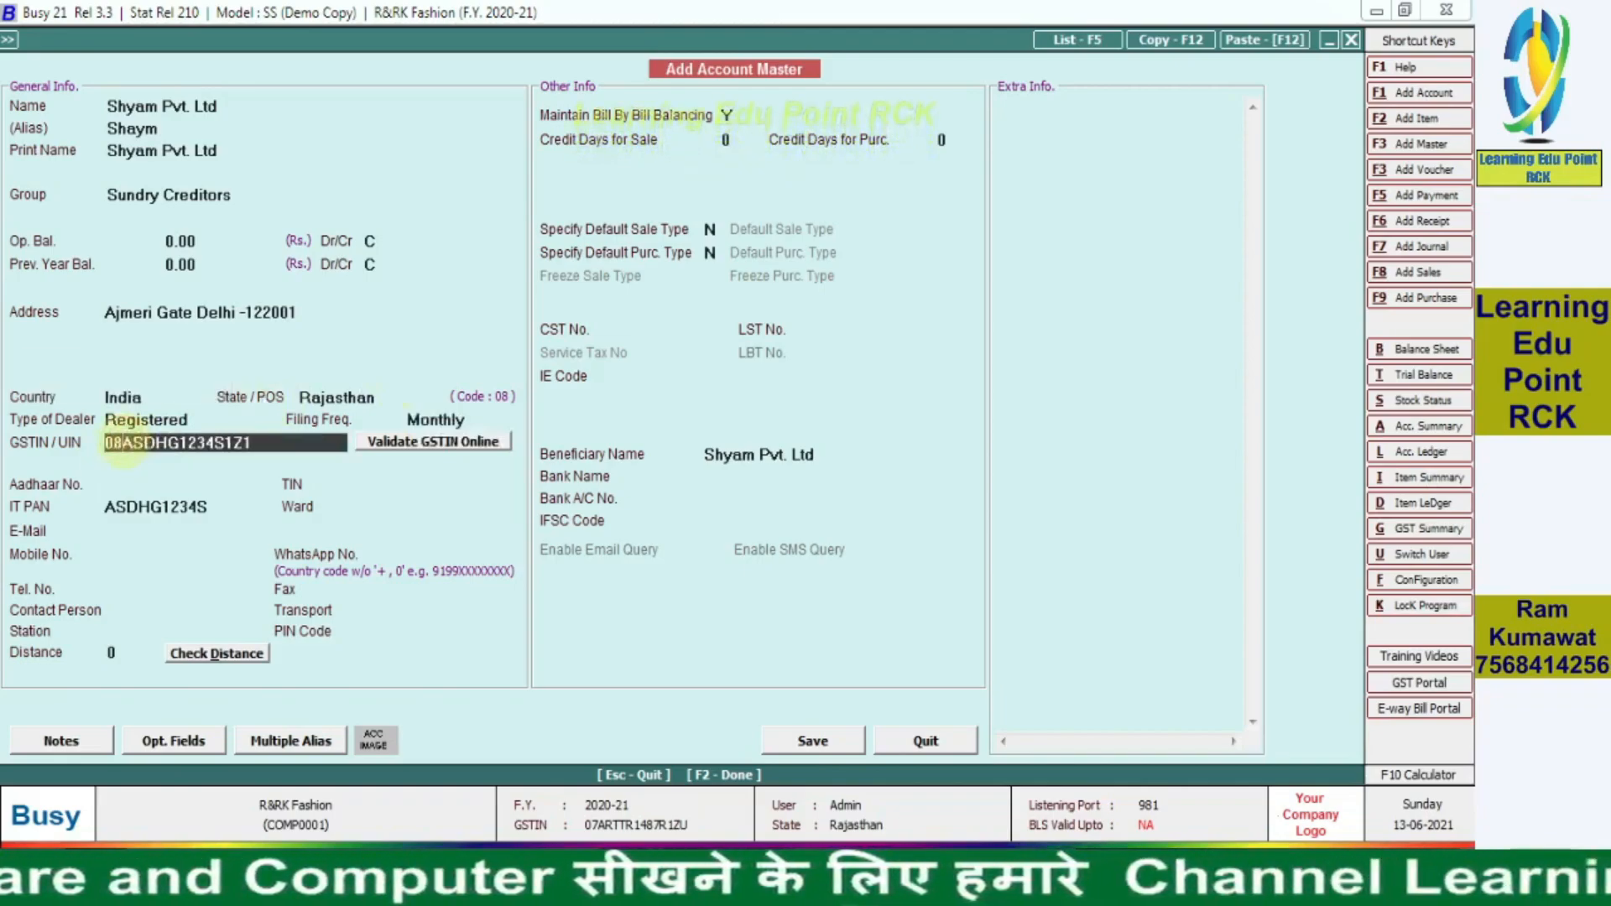
key(Return)
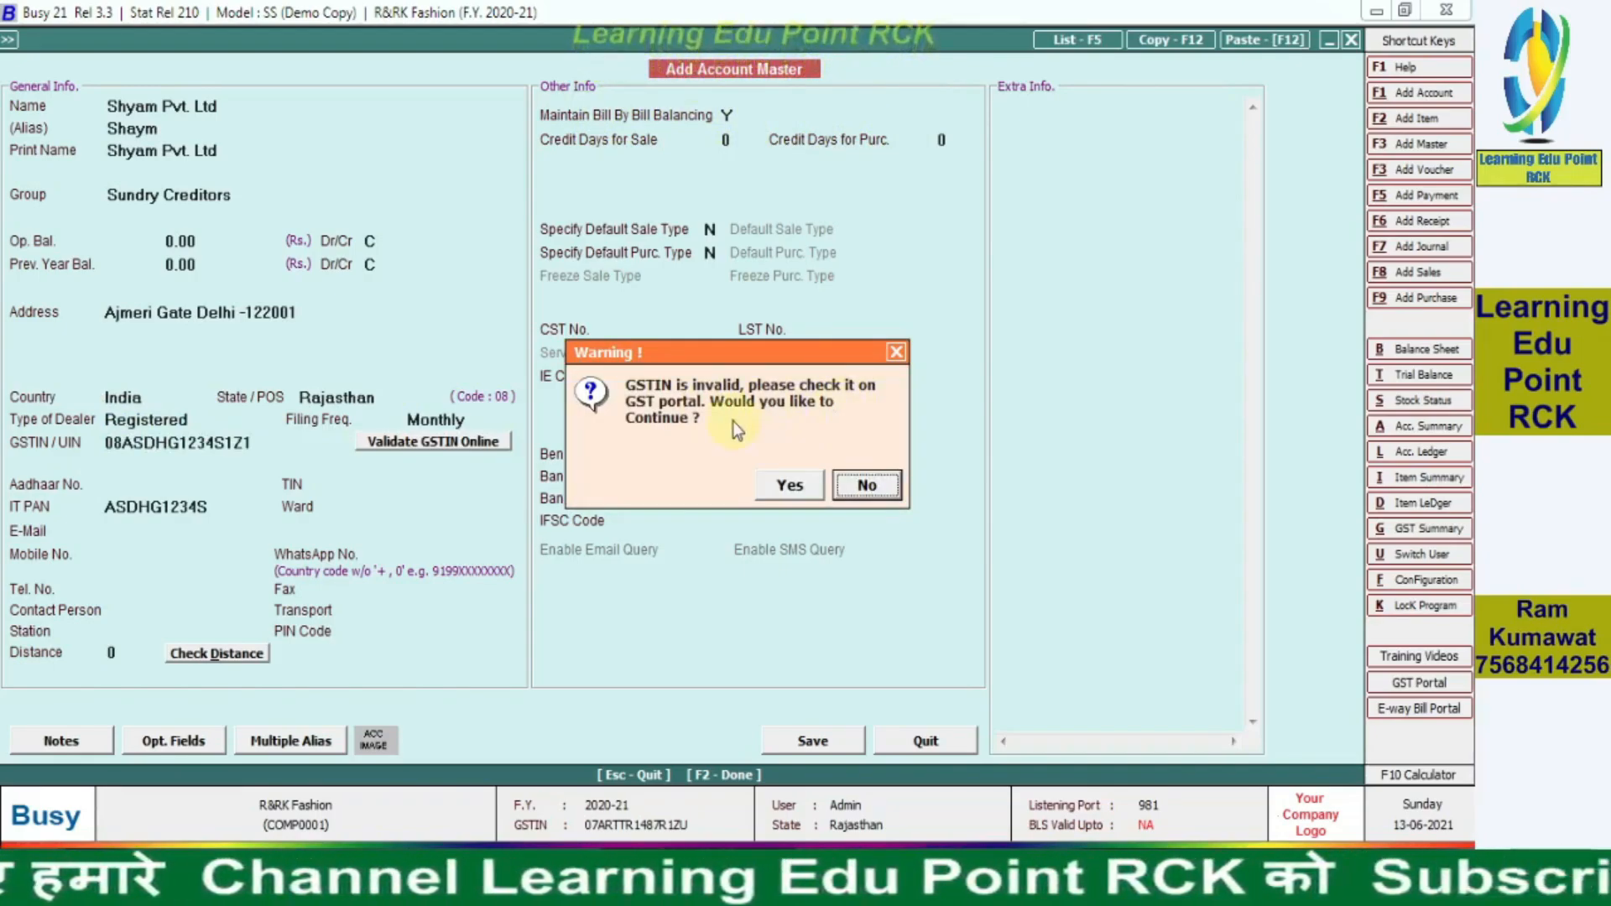
Step: Accept the GSTIN, skip Aadhaar, TIN, PAN and Ward, and enter the party's e-mail address
click(788, 487)
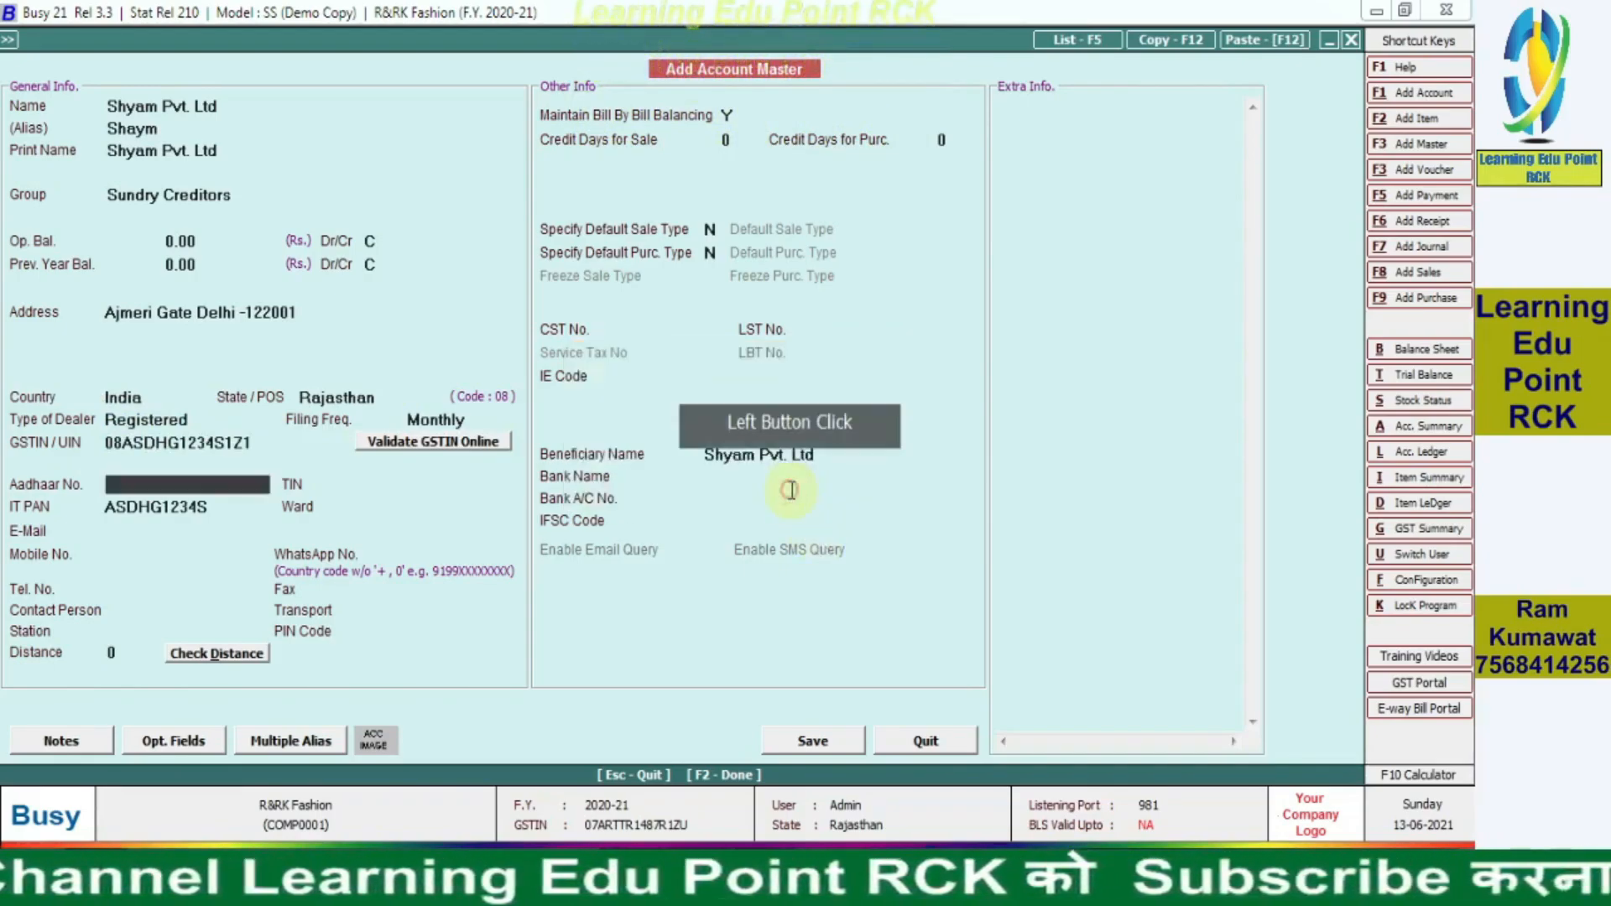
key(Return)
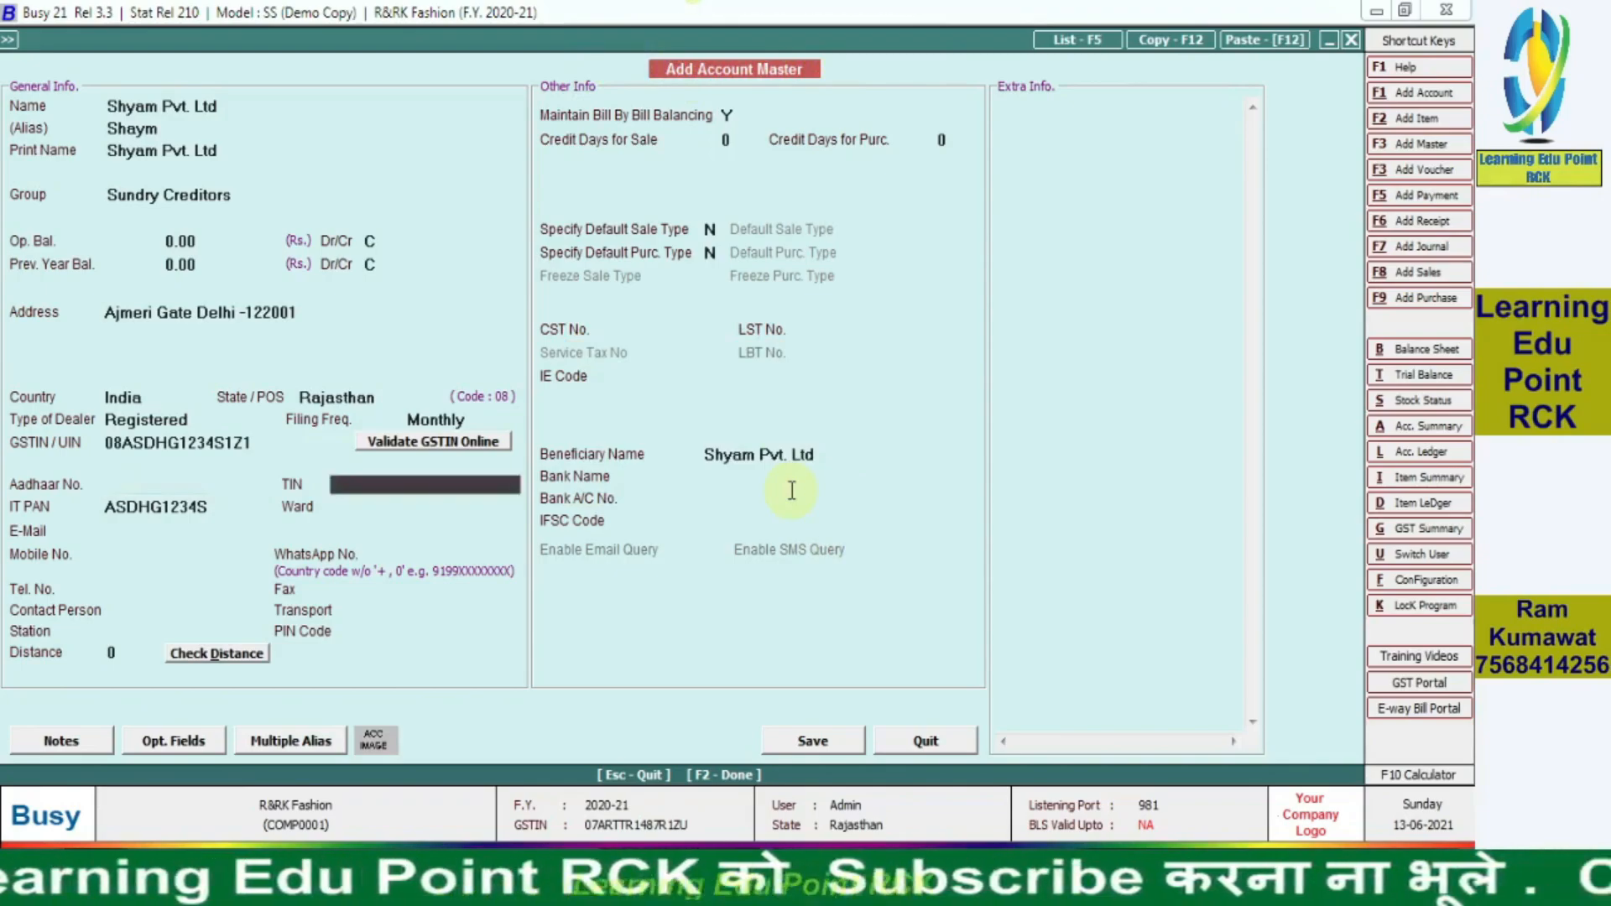
key(Return)
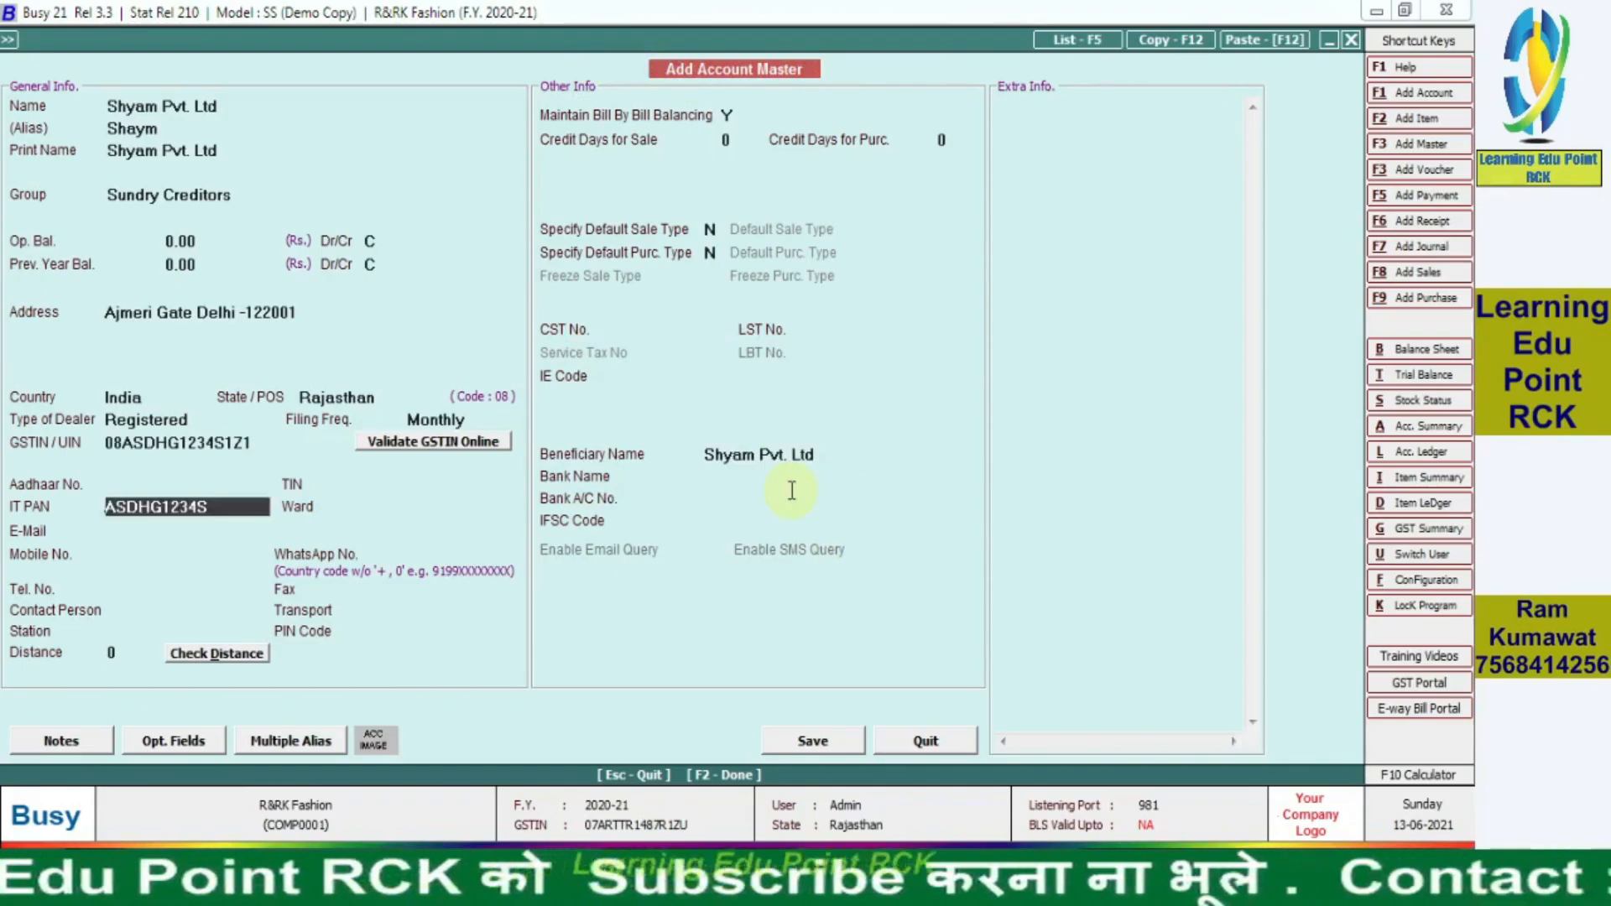
key(Return)
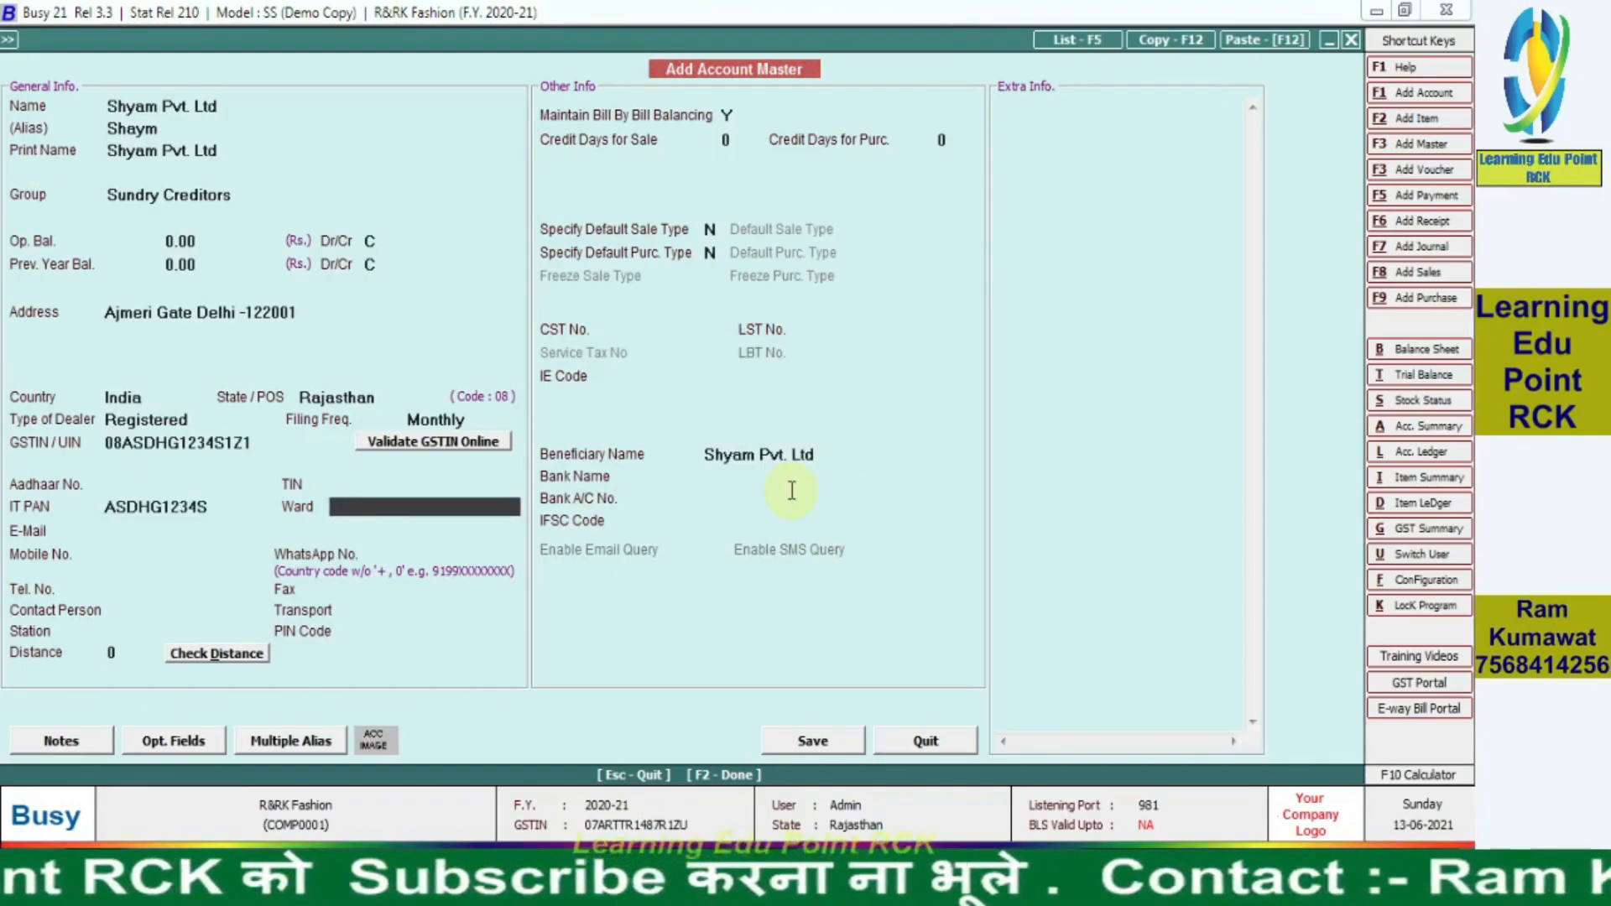
key(Return)
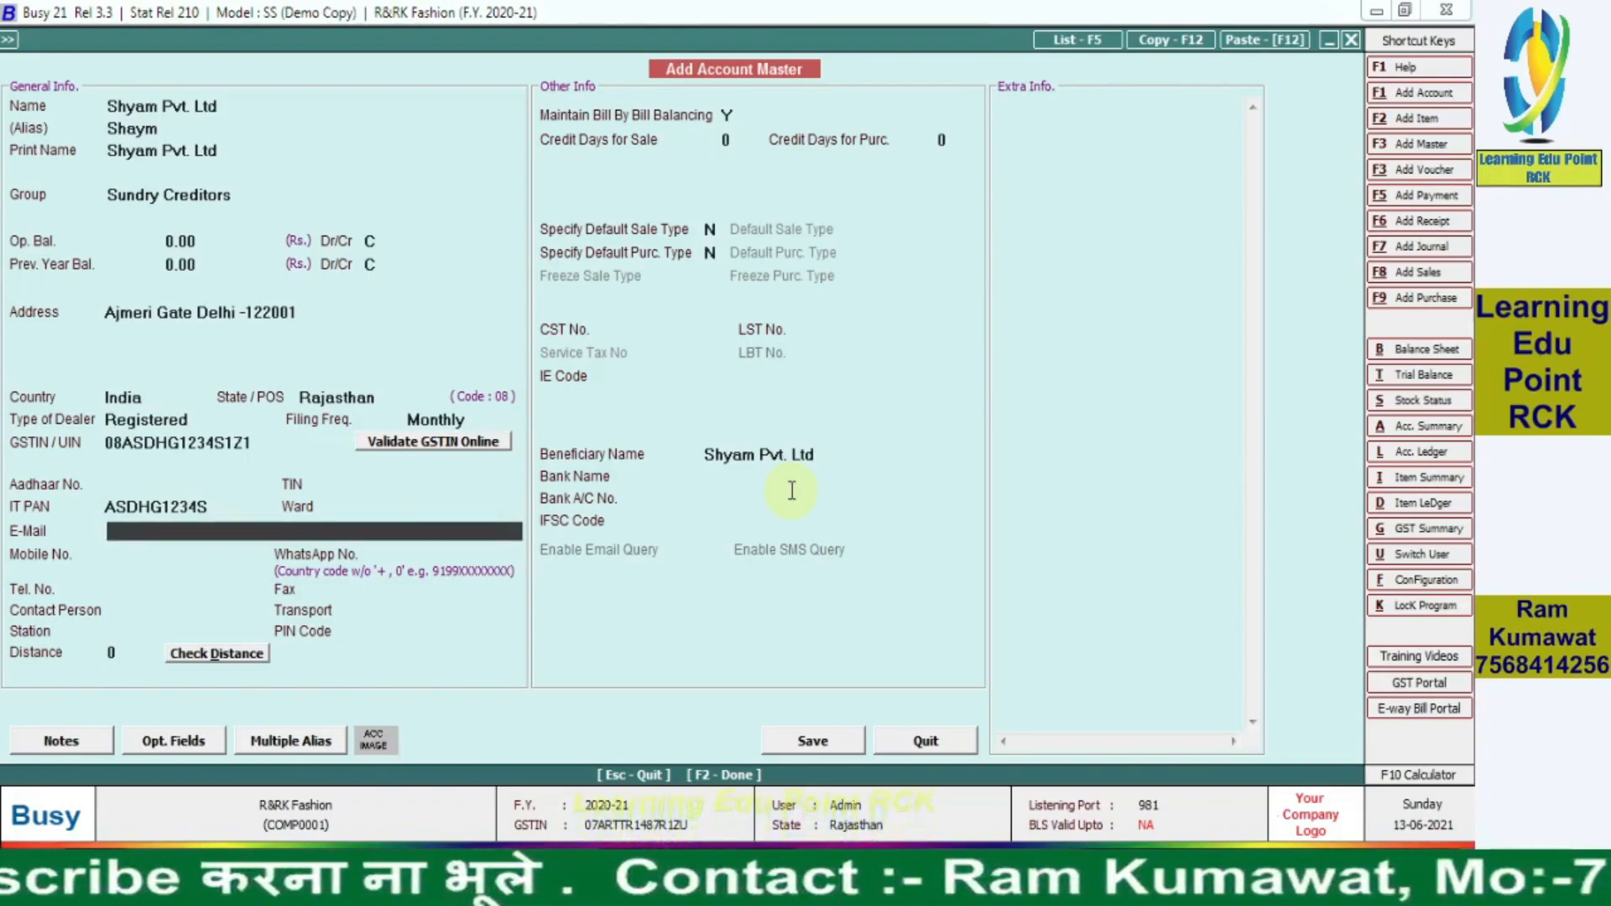
text(r@r.com)
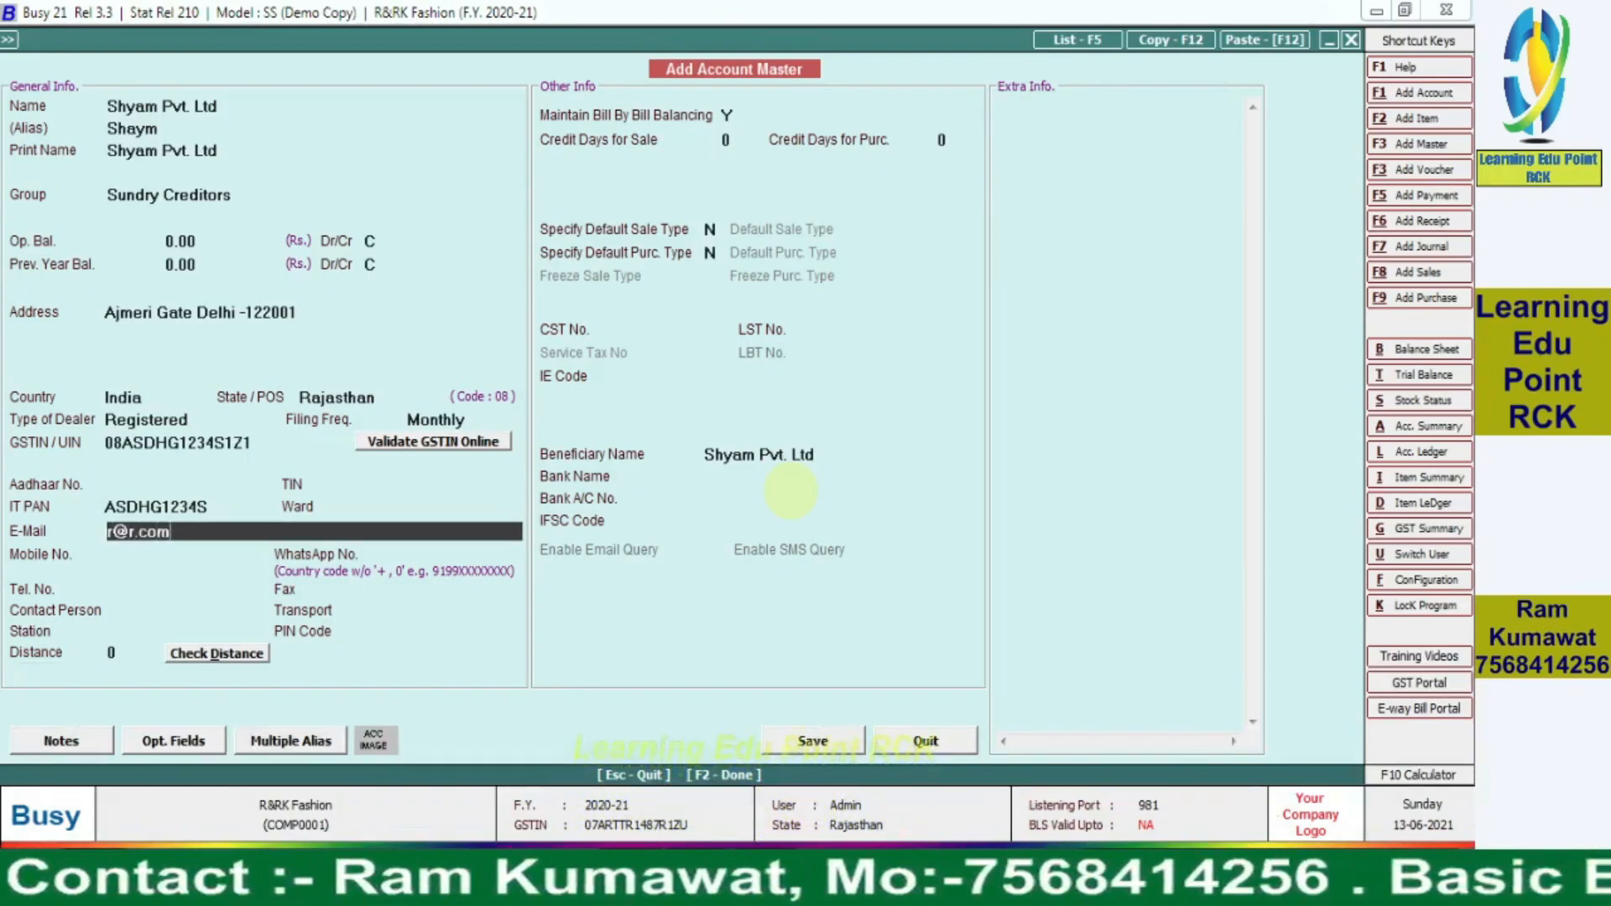
key(Return)
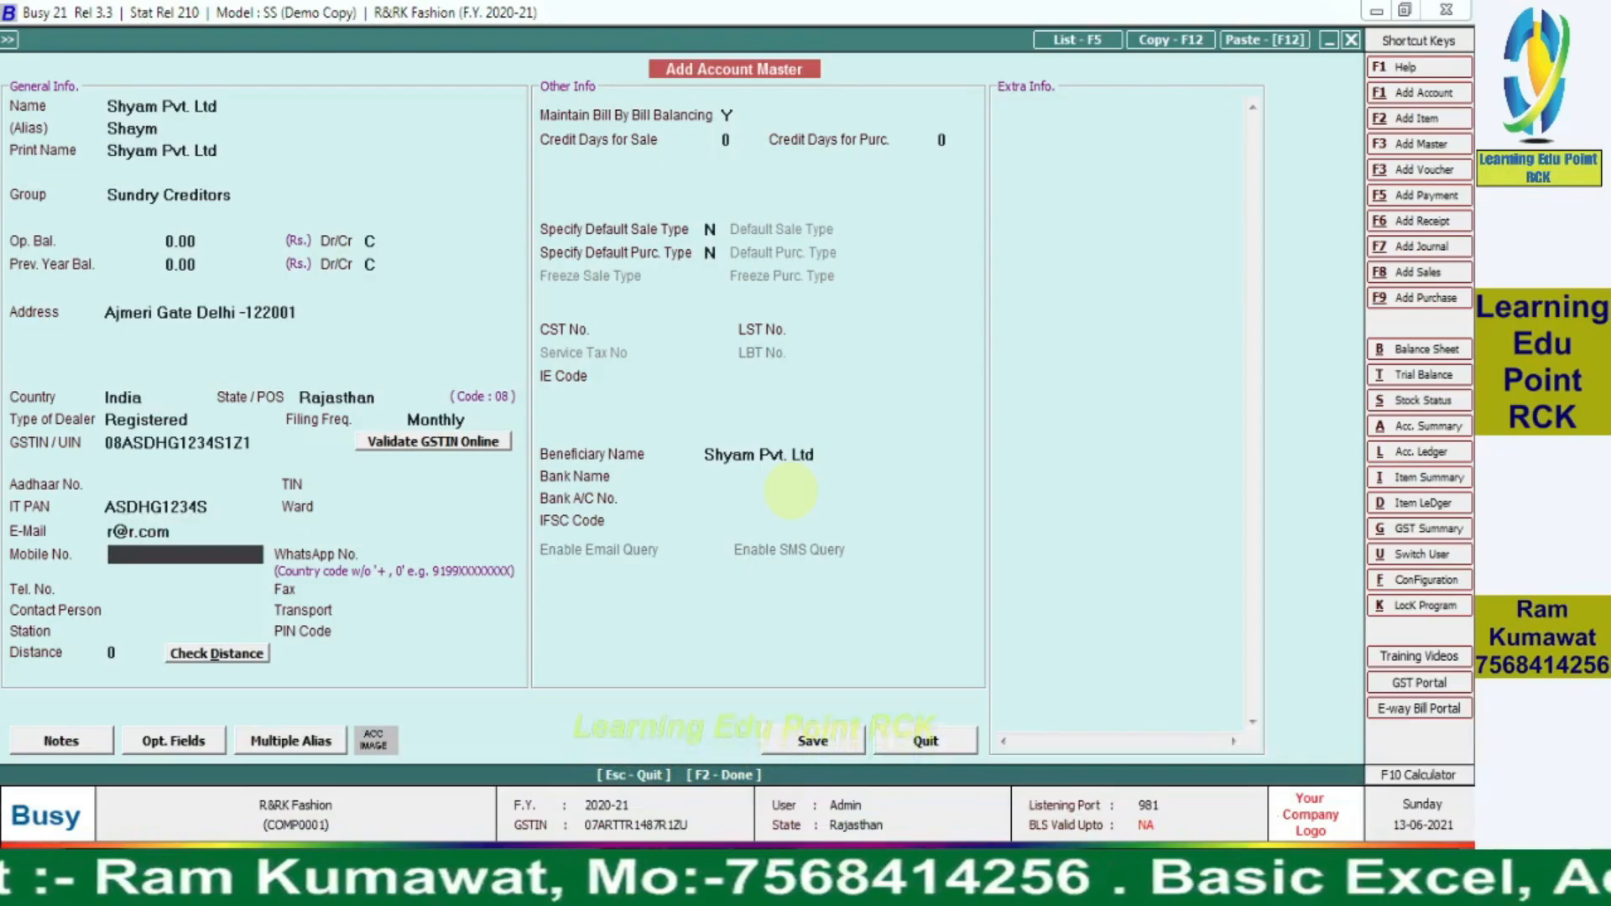
Step: Enter the party's mobile number, auto-filling WhatsApp, and skip telephone and fax
text(88)
text(88)
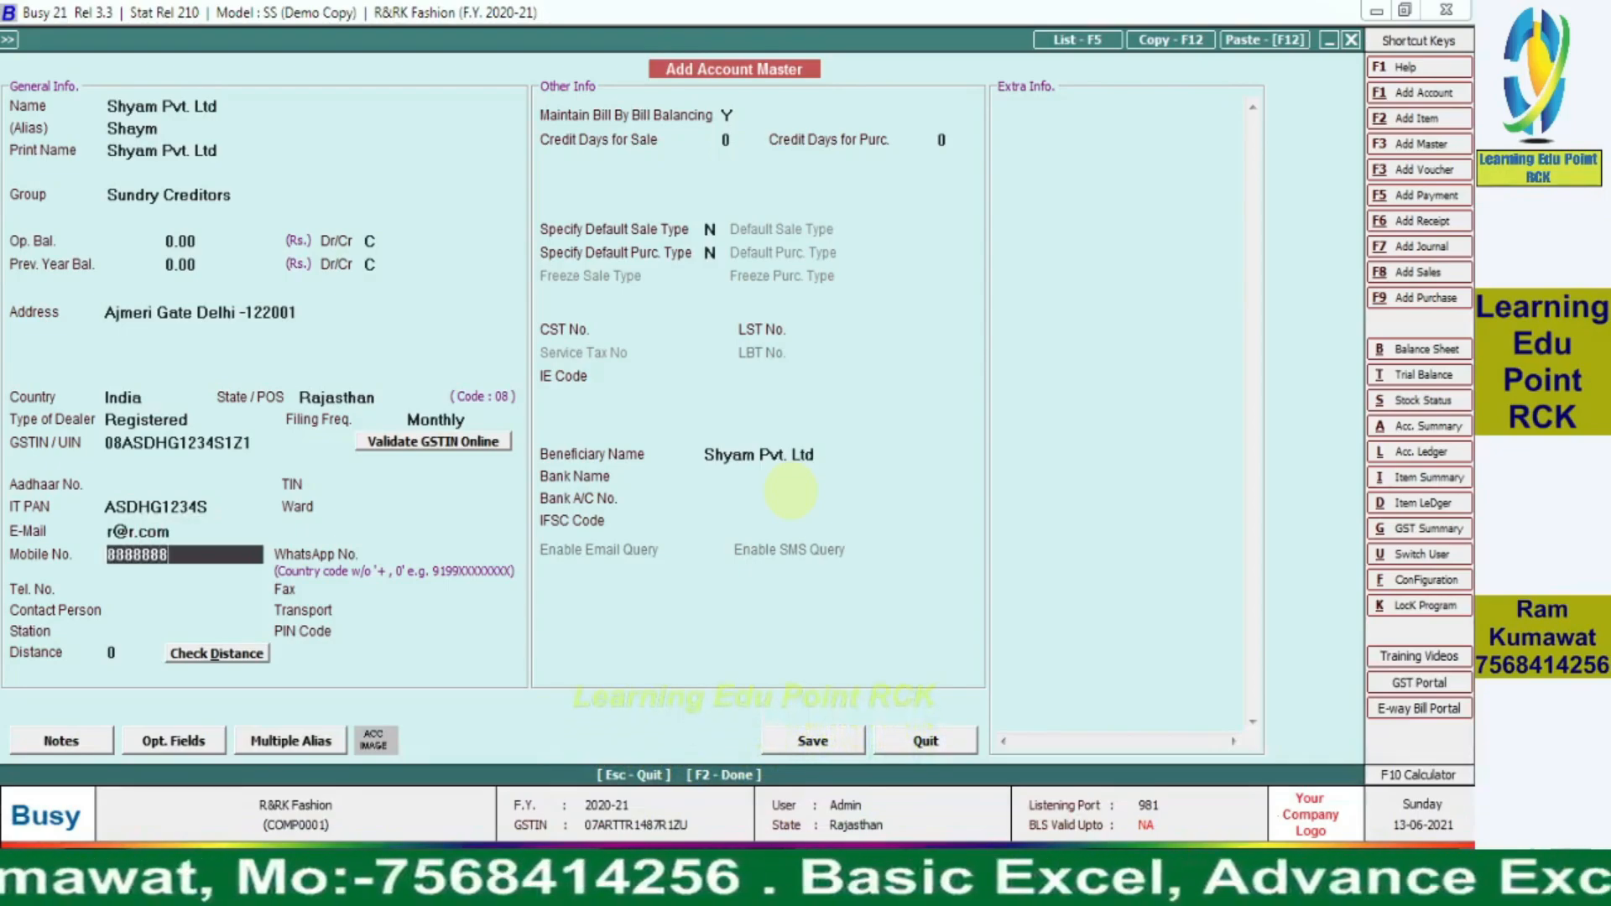
text(8)
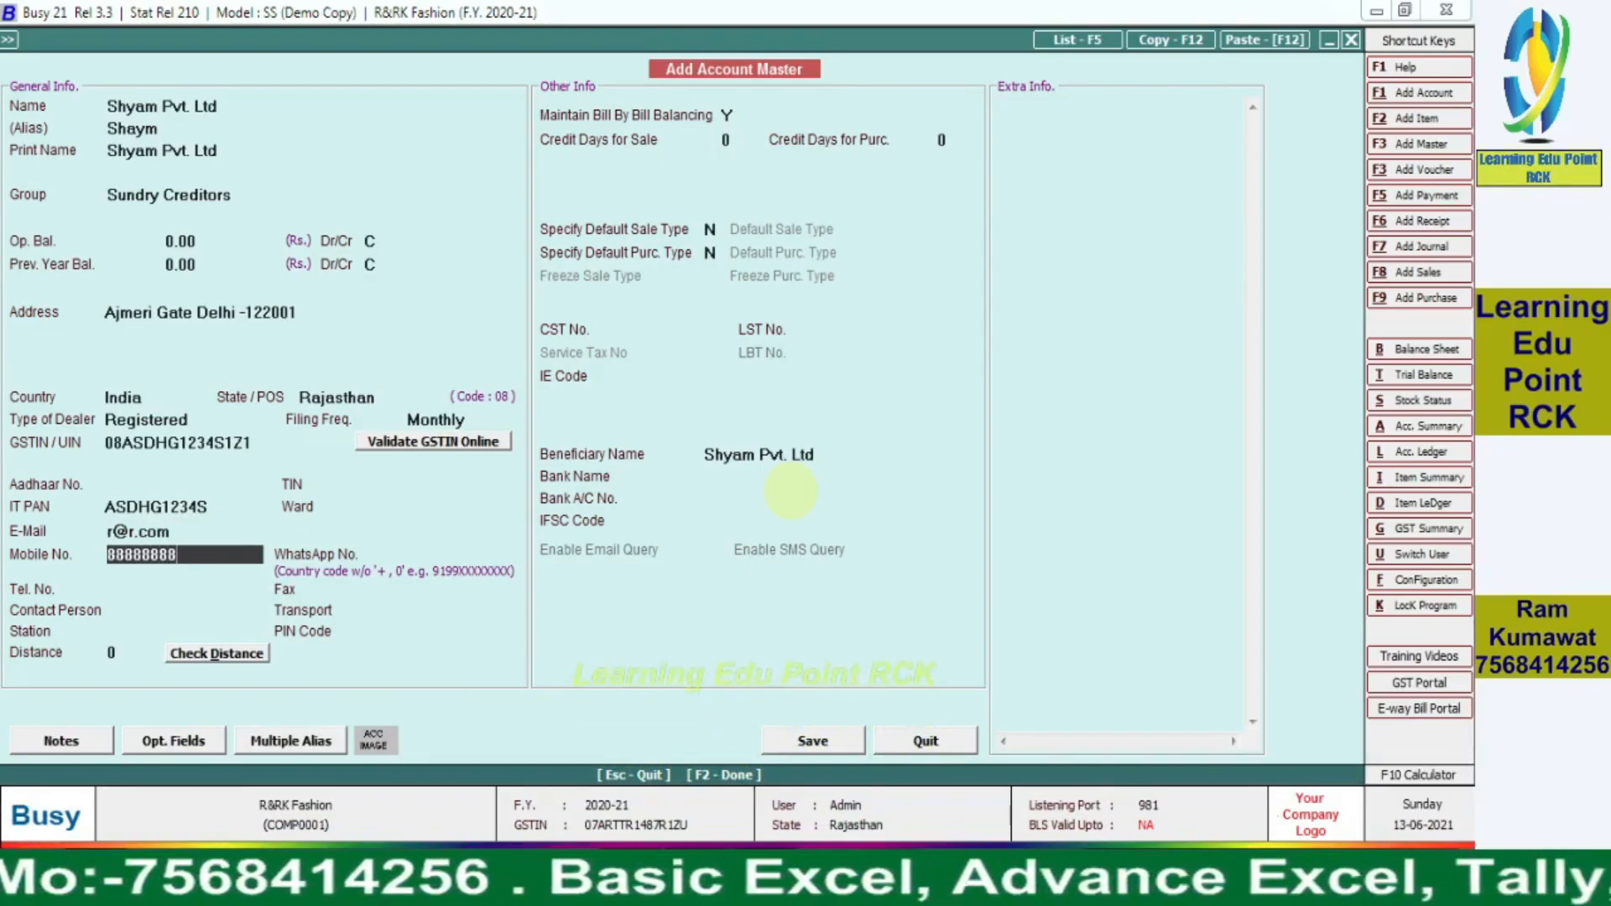
text(88)
key(Return)
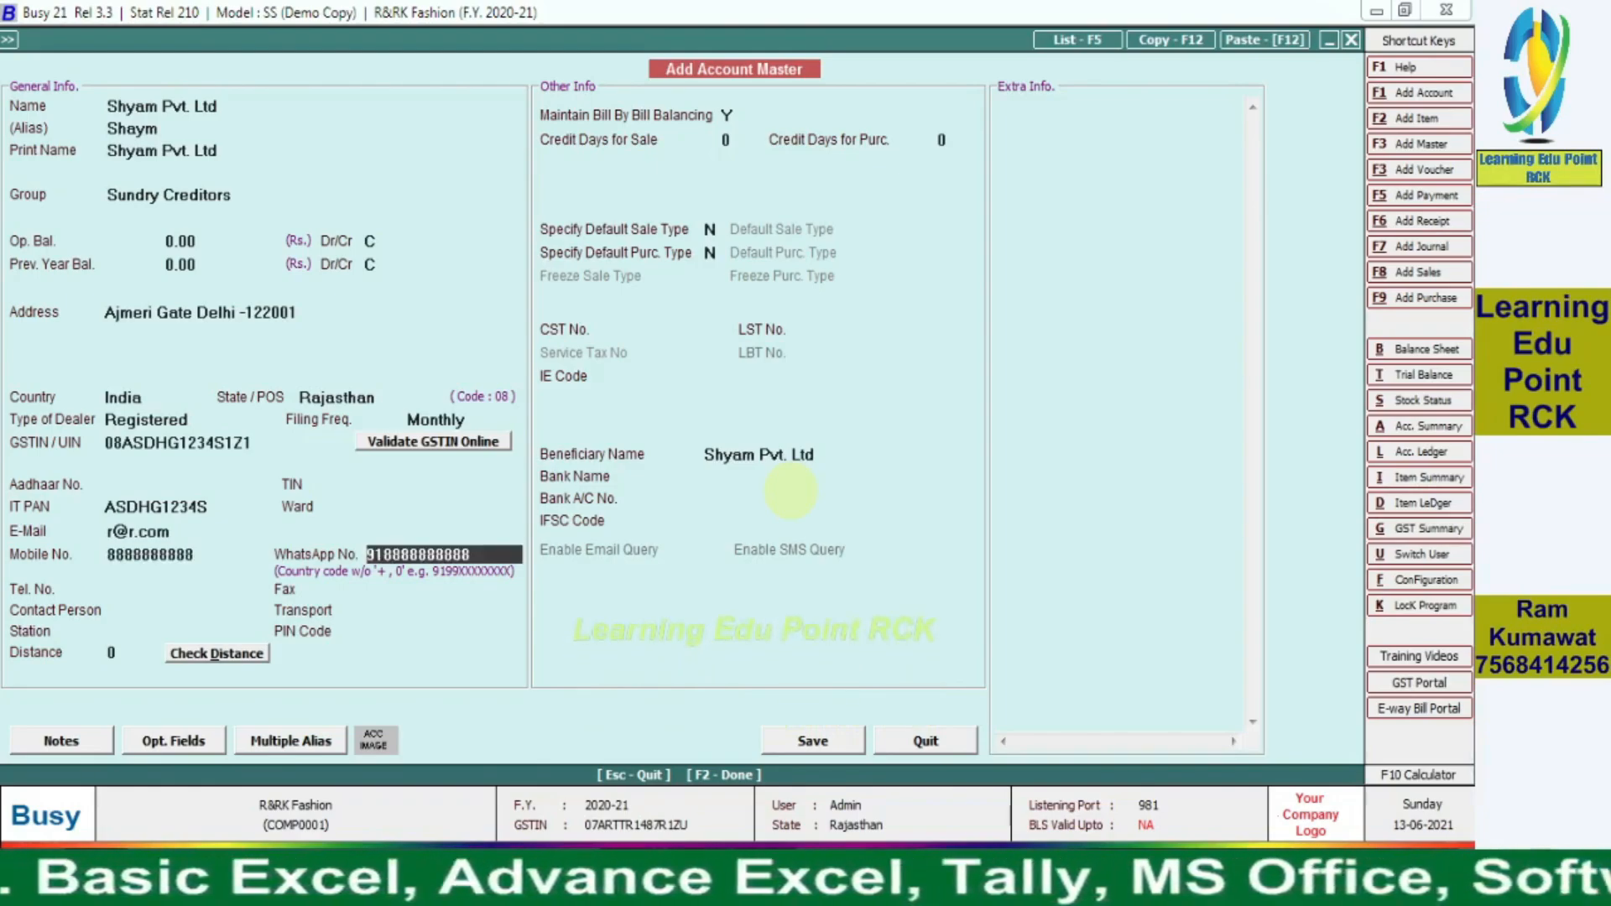
click(789, 491)
key(shift+Tab)
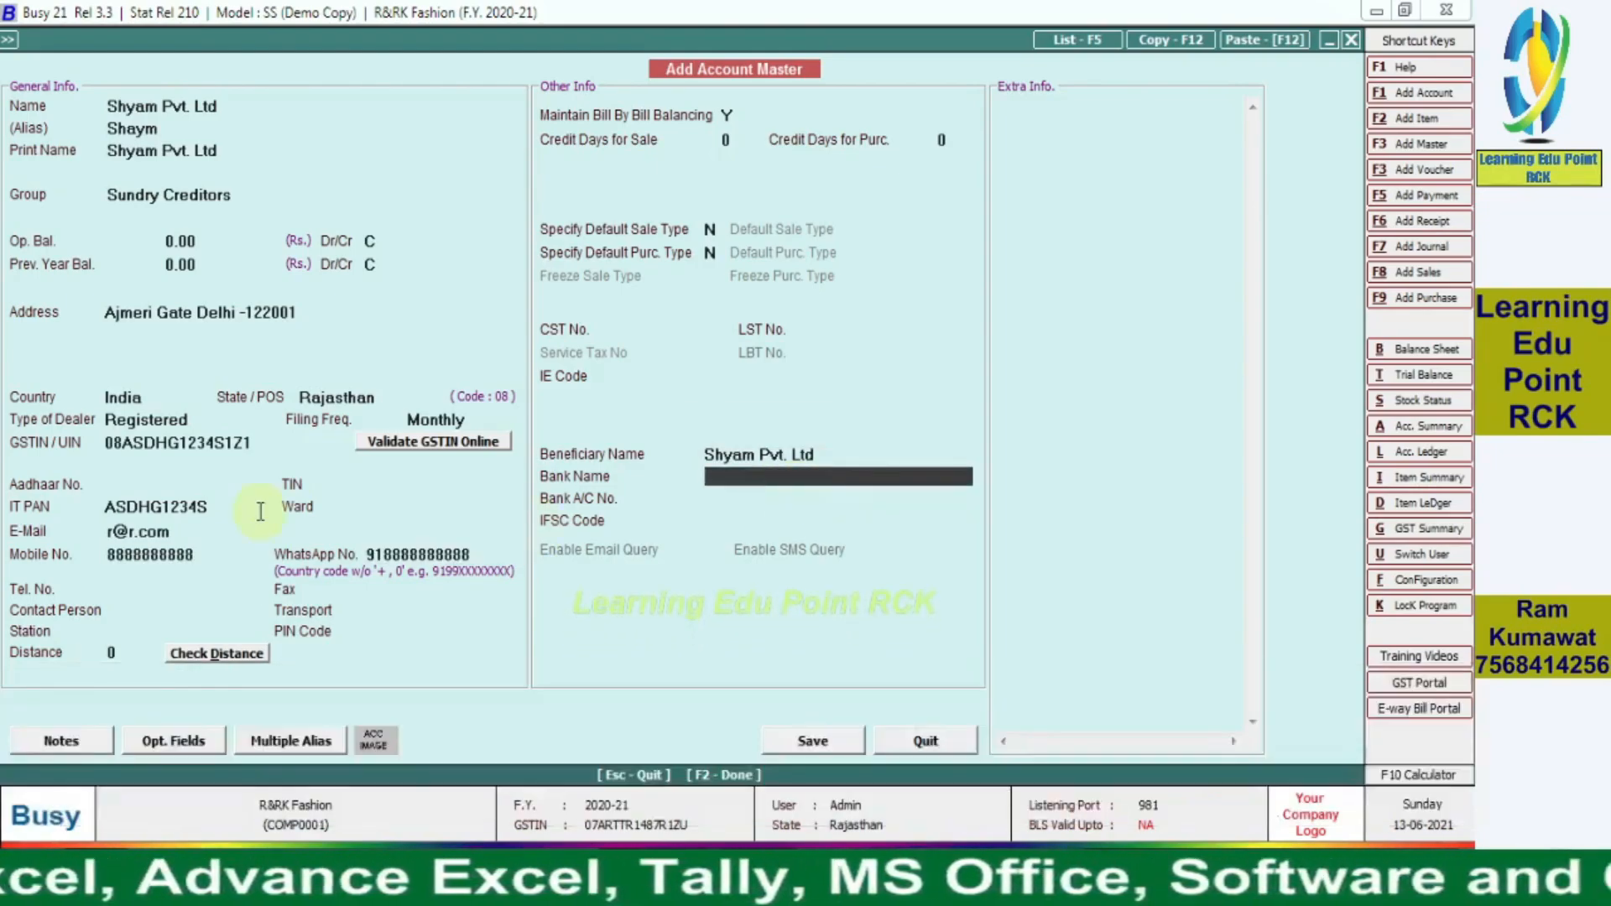
click(126, 582)
key(Return)
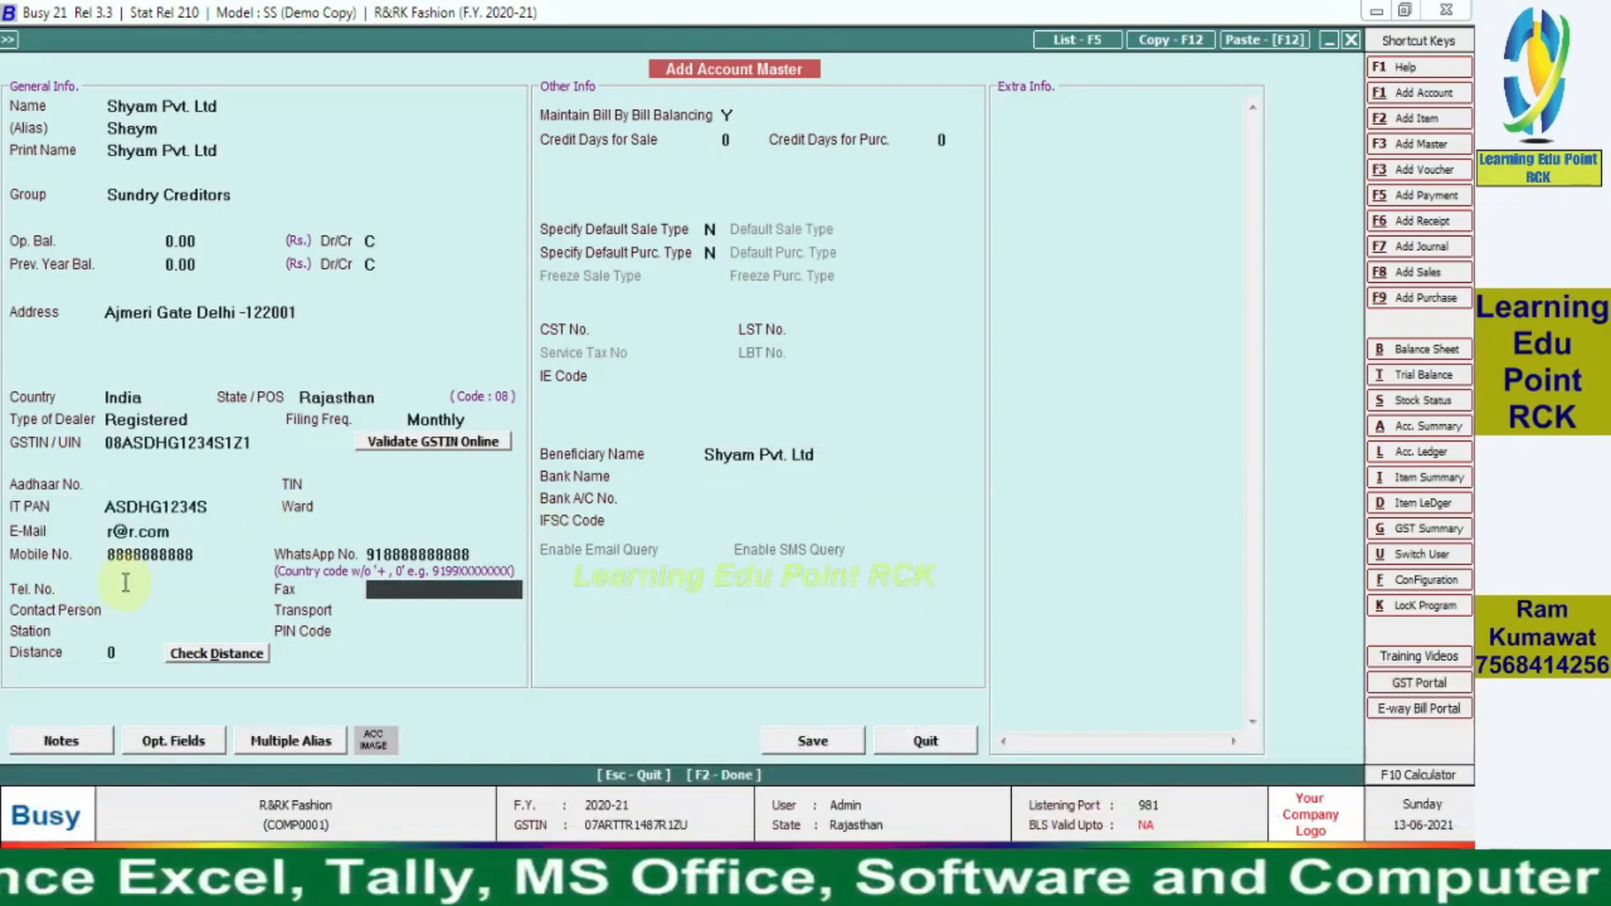
key(Return)
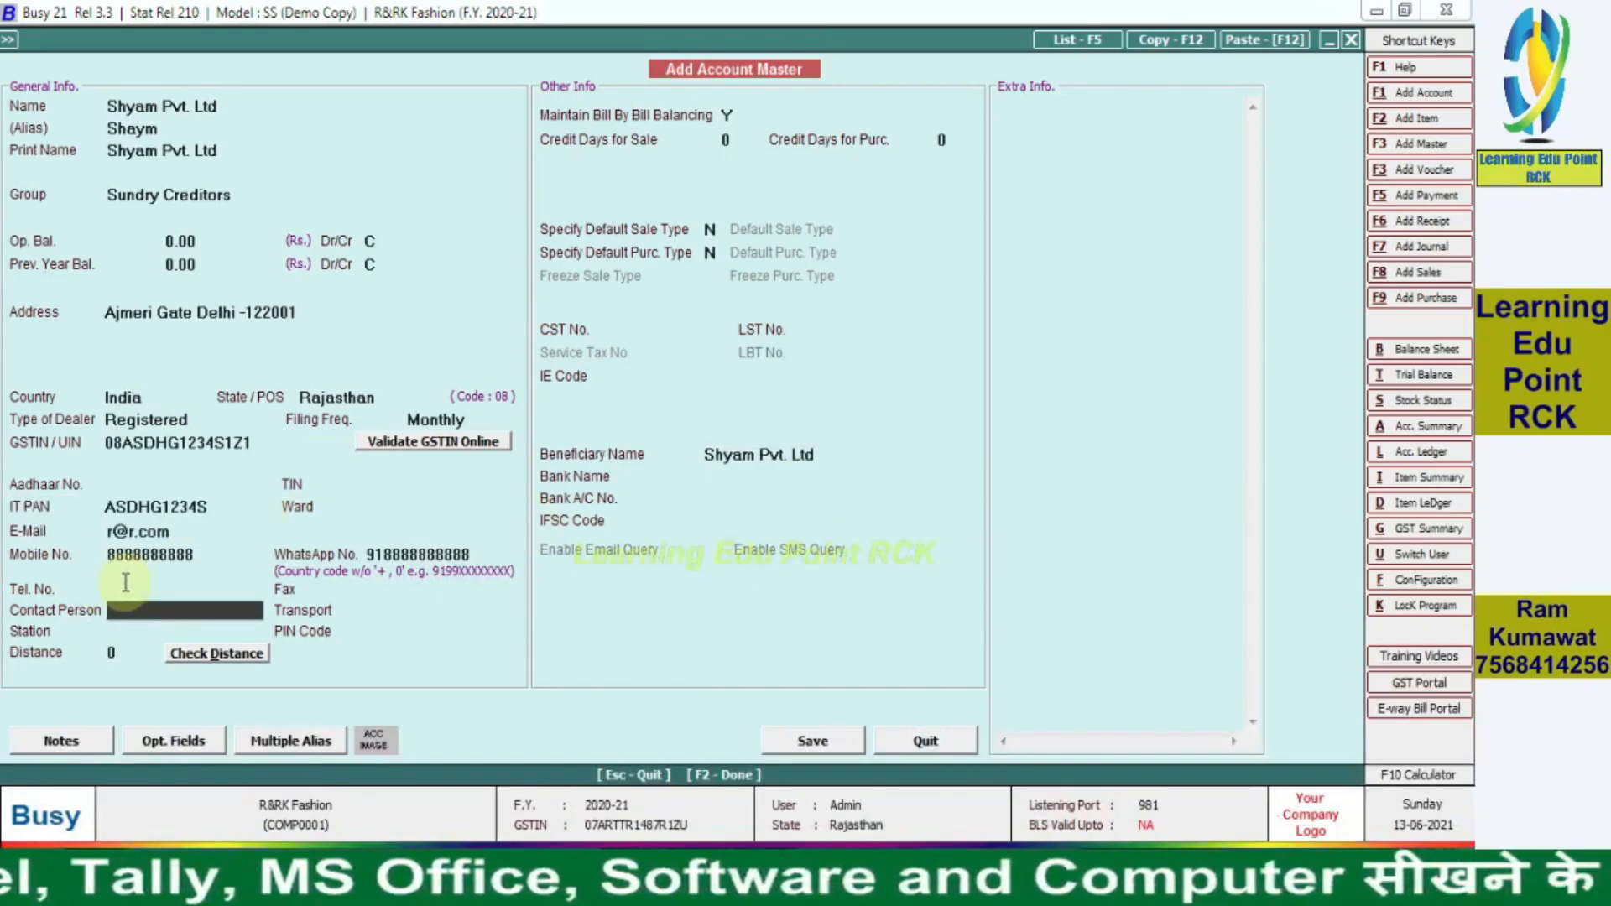
key(Return)
Step: Enter the contact person's name and the PIN code, skipping transport, station and distance
key(shift+Tab)
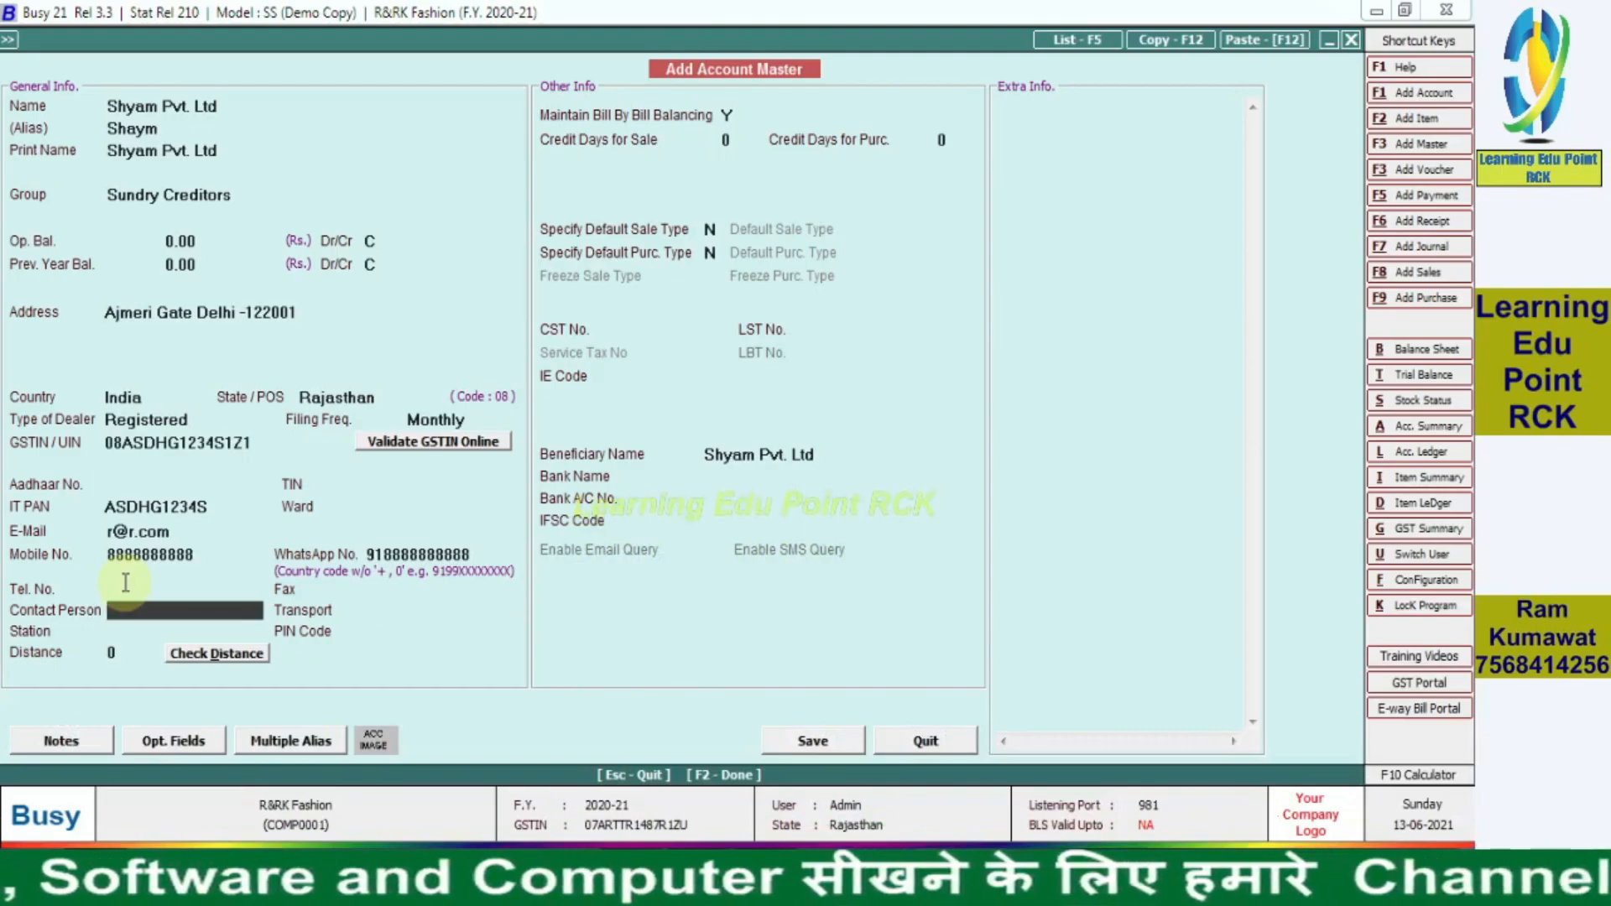
text(Rajneesh)
key(Return)
key(Tab)
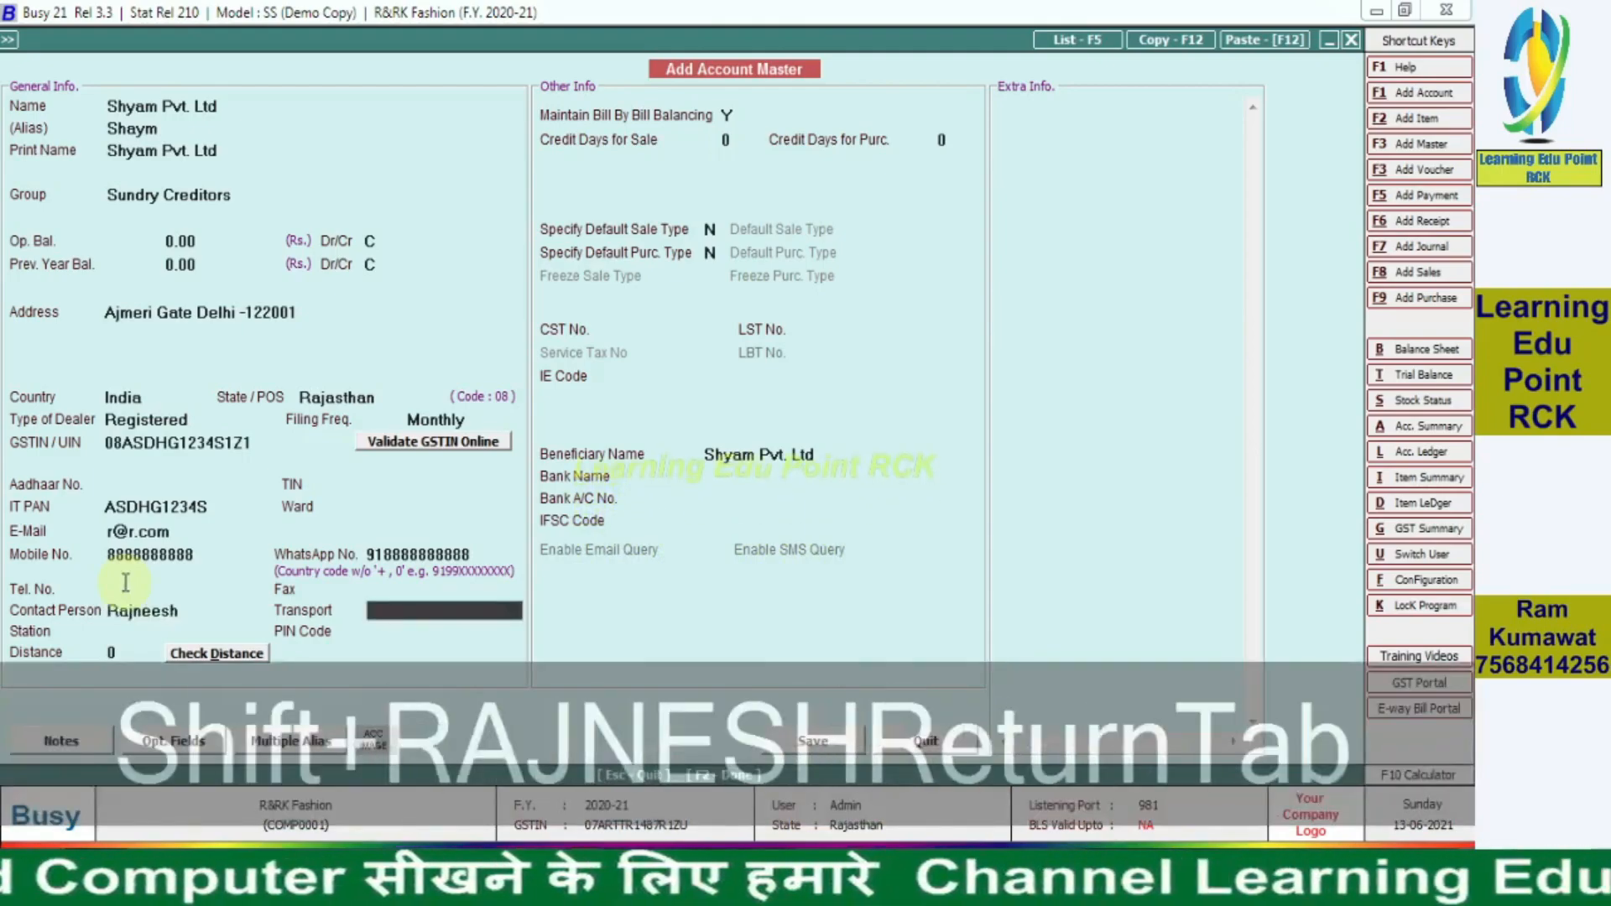
key(Return)
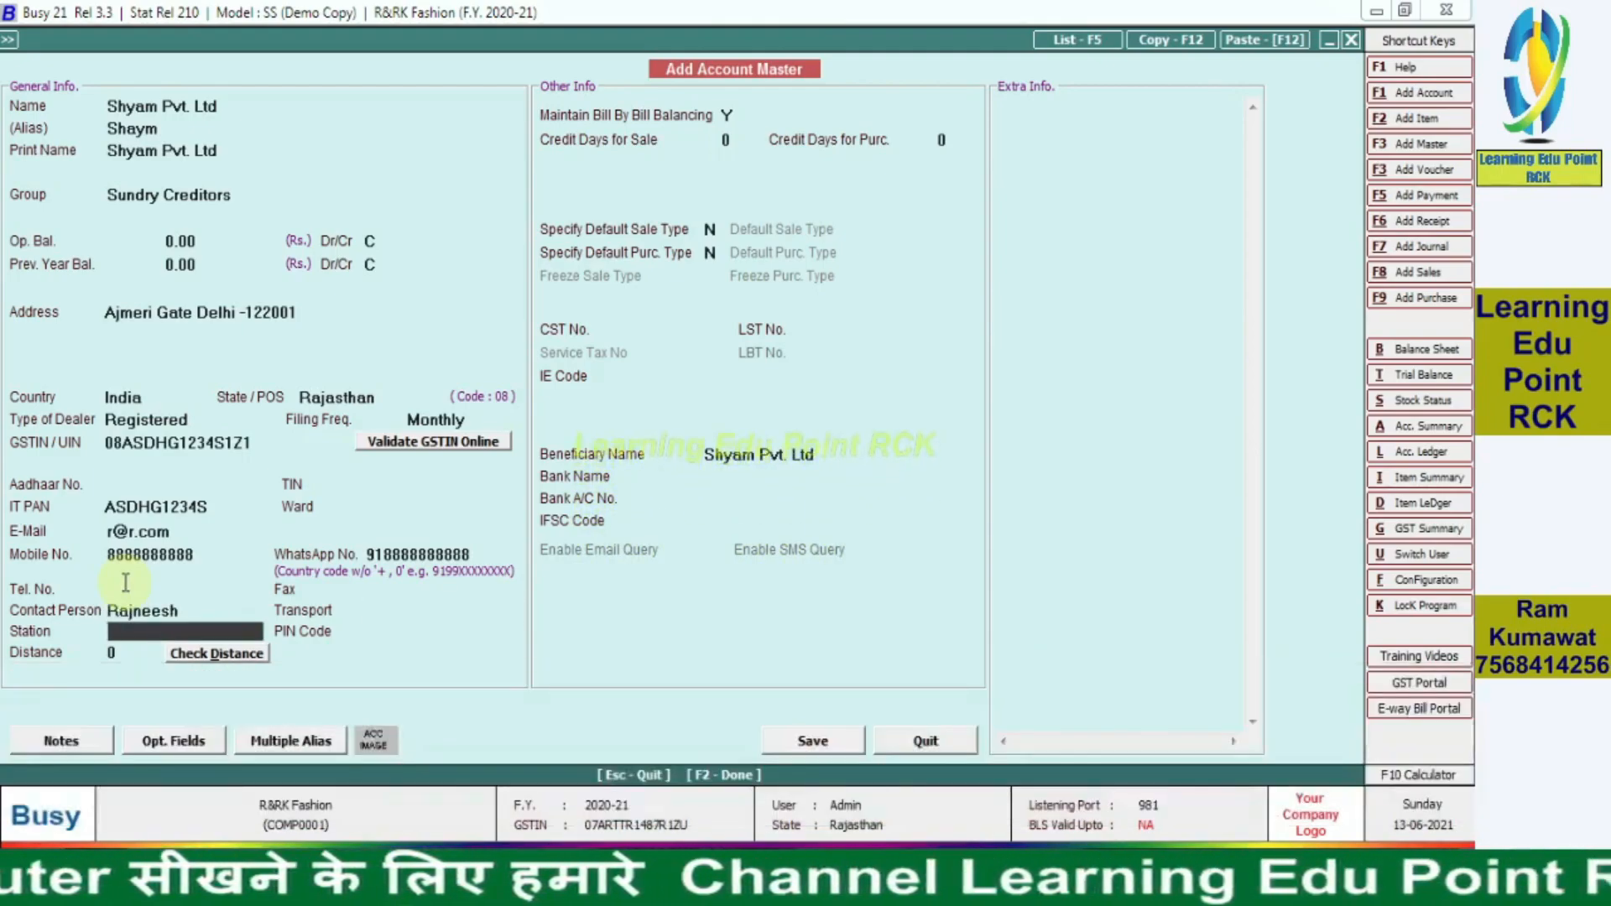
key(Return)
text(1)
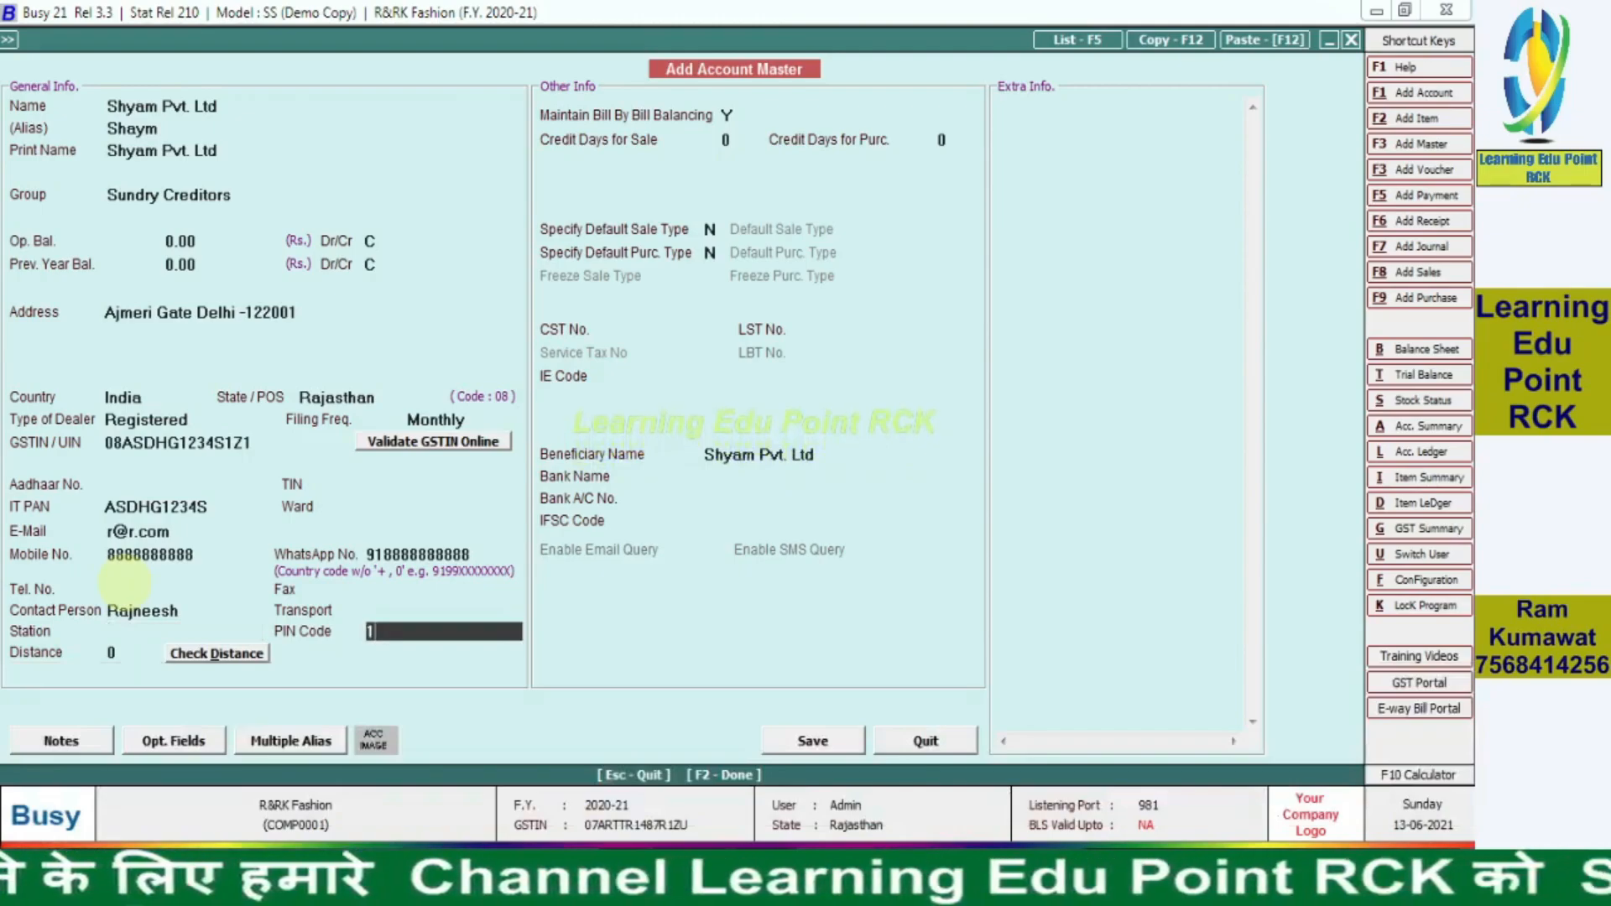
text(22001)
key(Return)
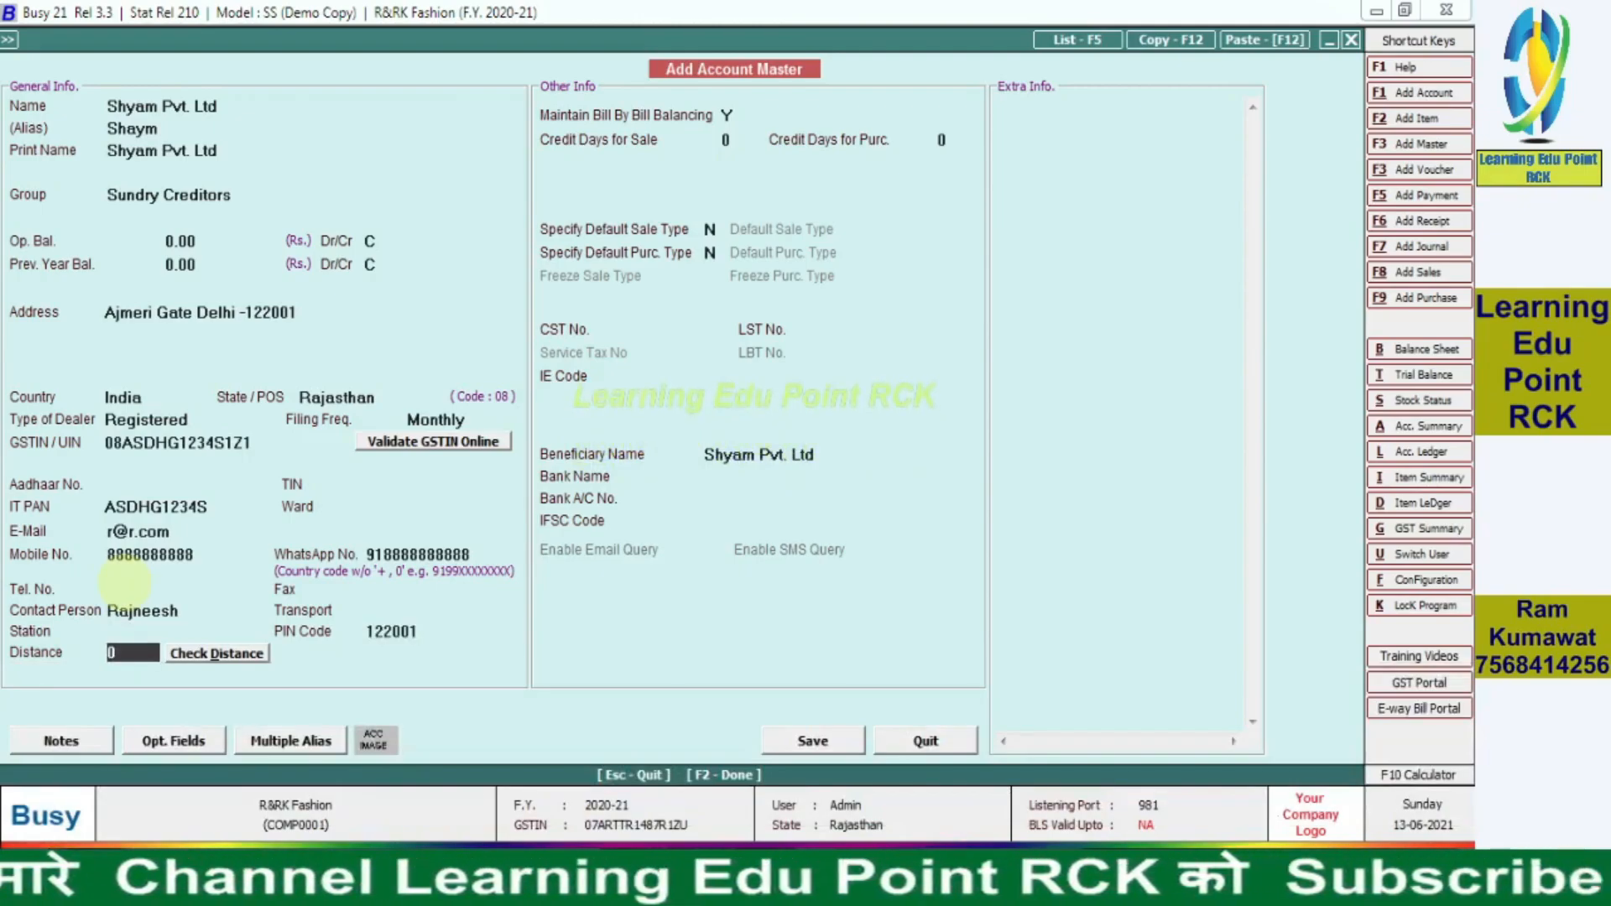
key(Return)
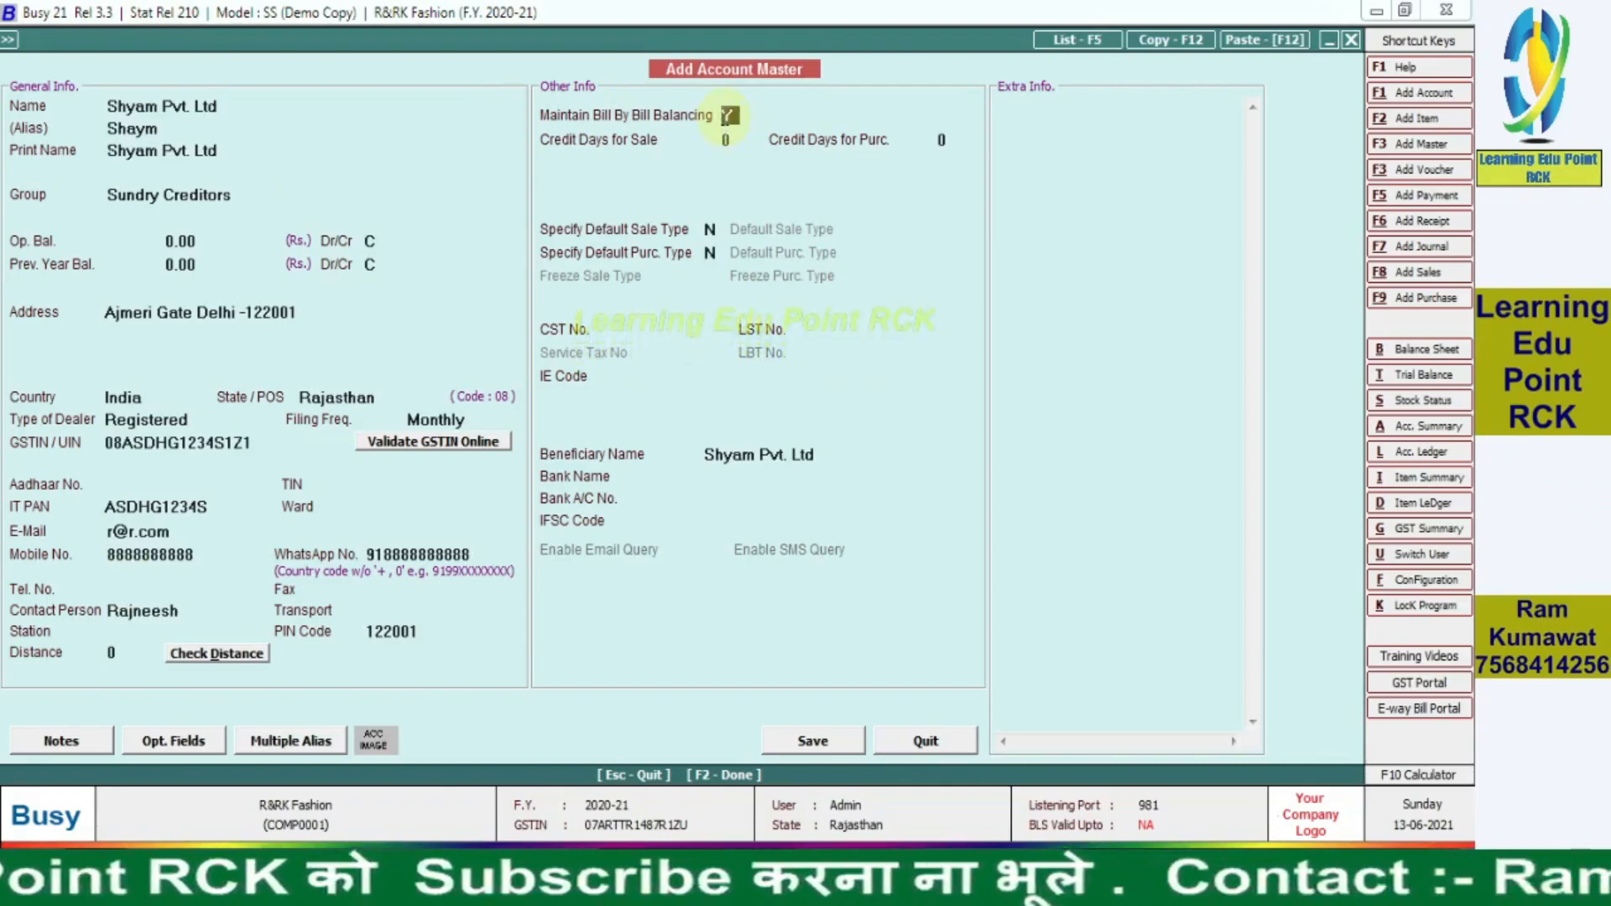
Step: Keep bill-by-bill balancing on, with 0 credit days for sales and 90 for purchases
key(Return)
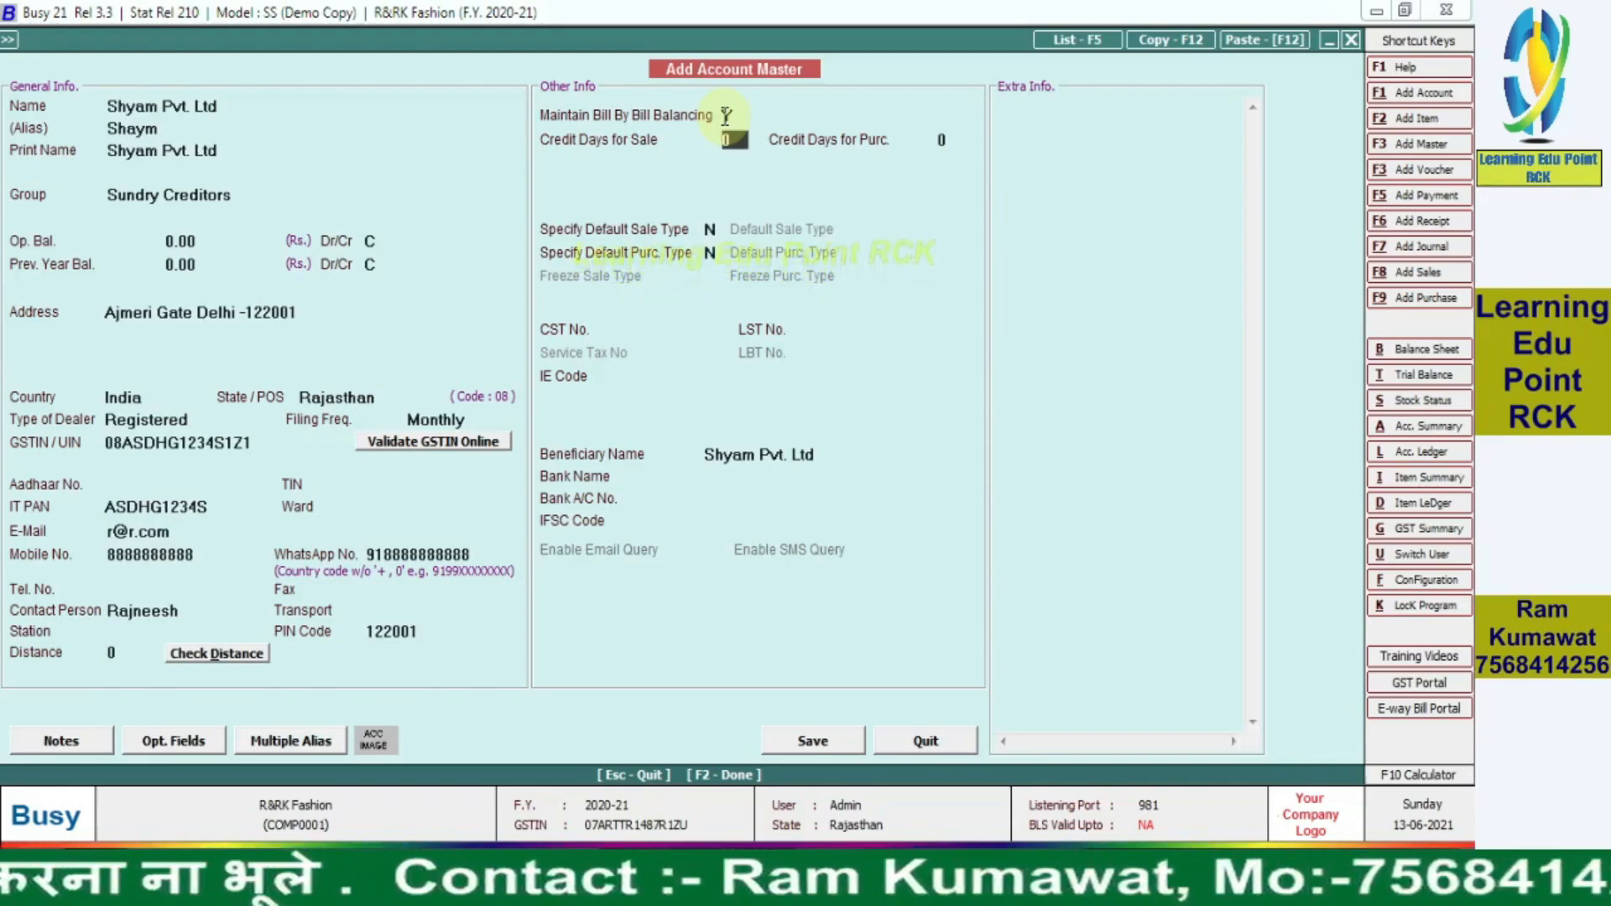
text(90)
key(Return)
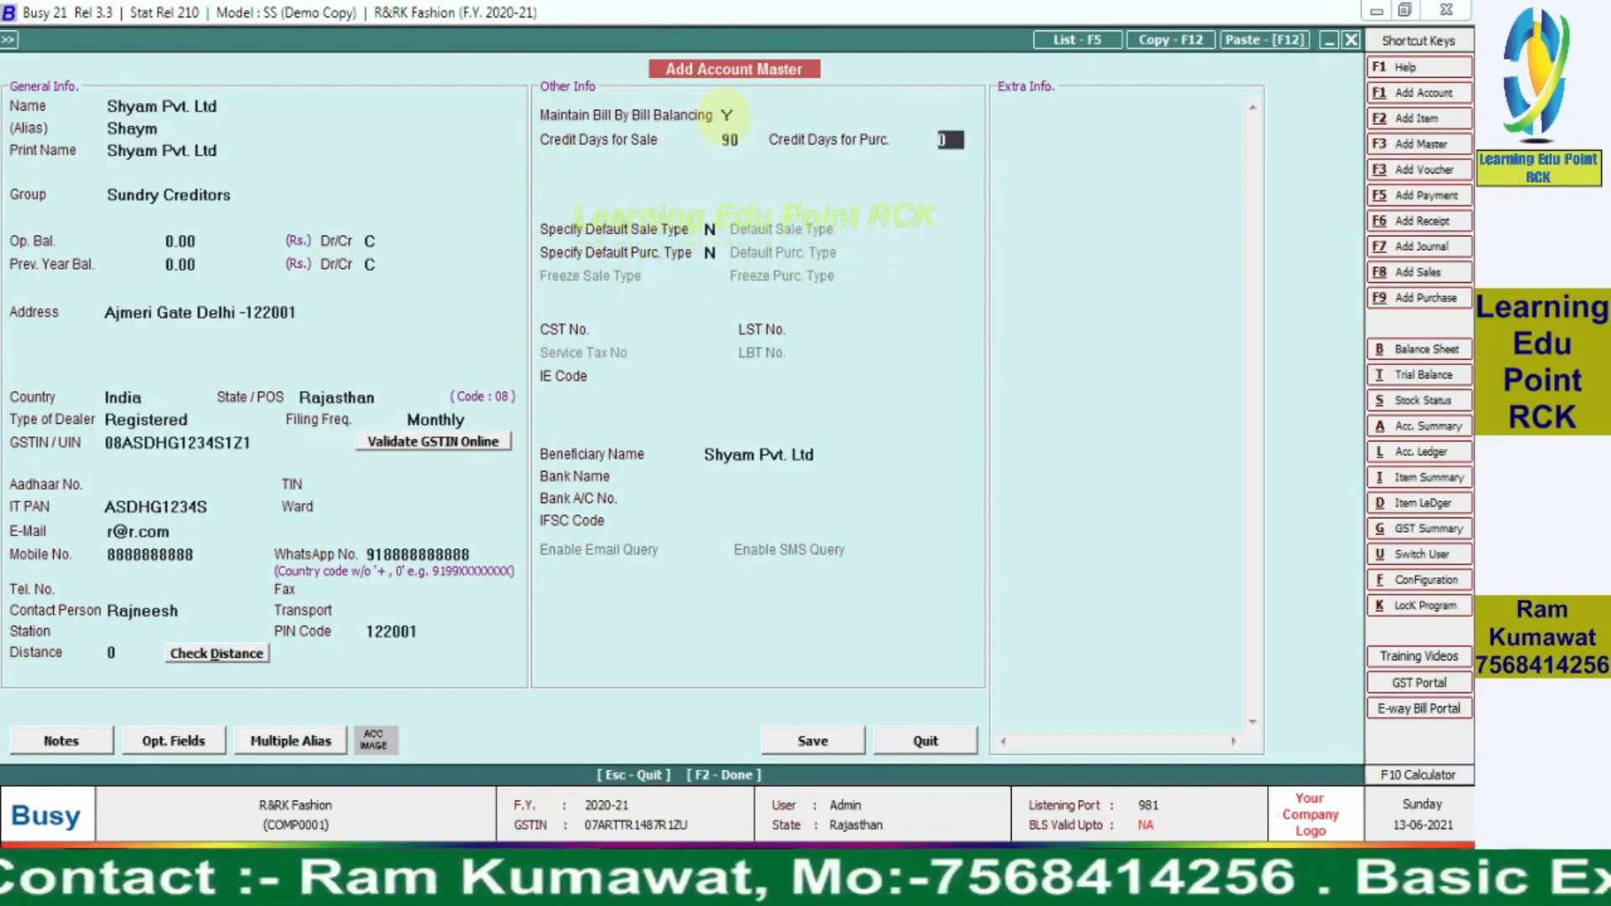
key(Up)
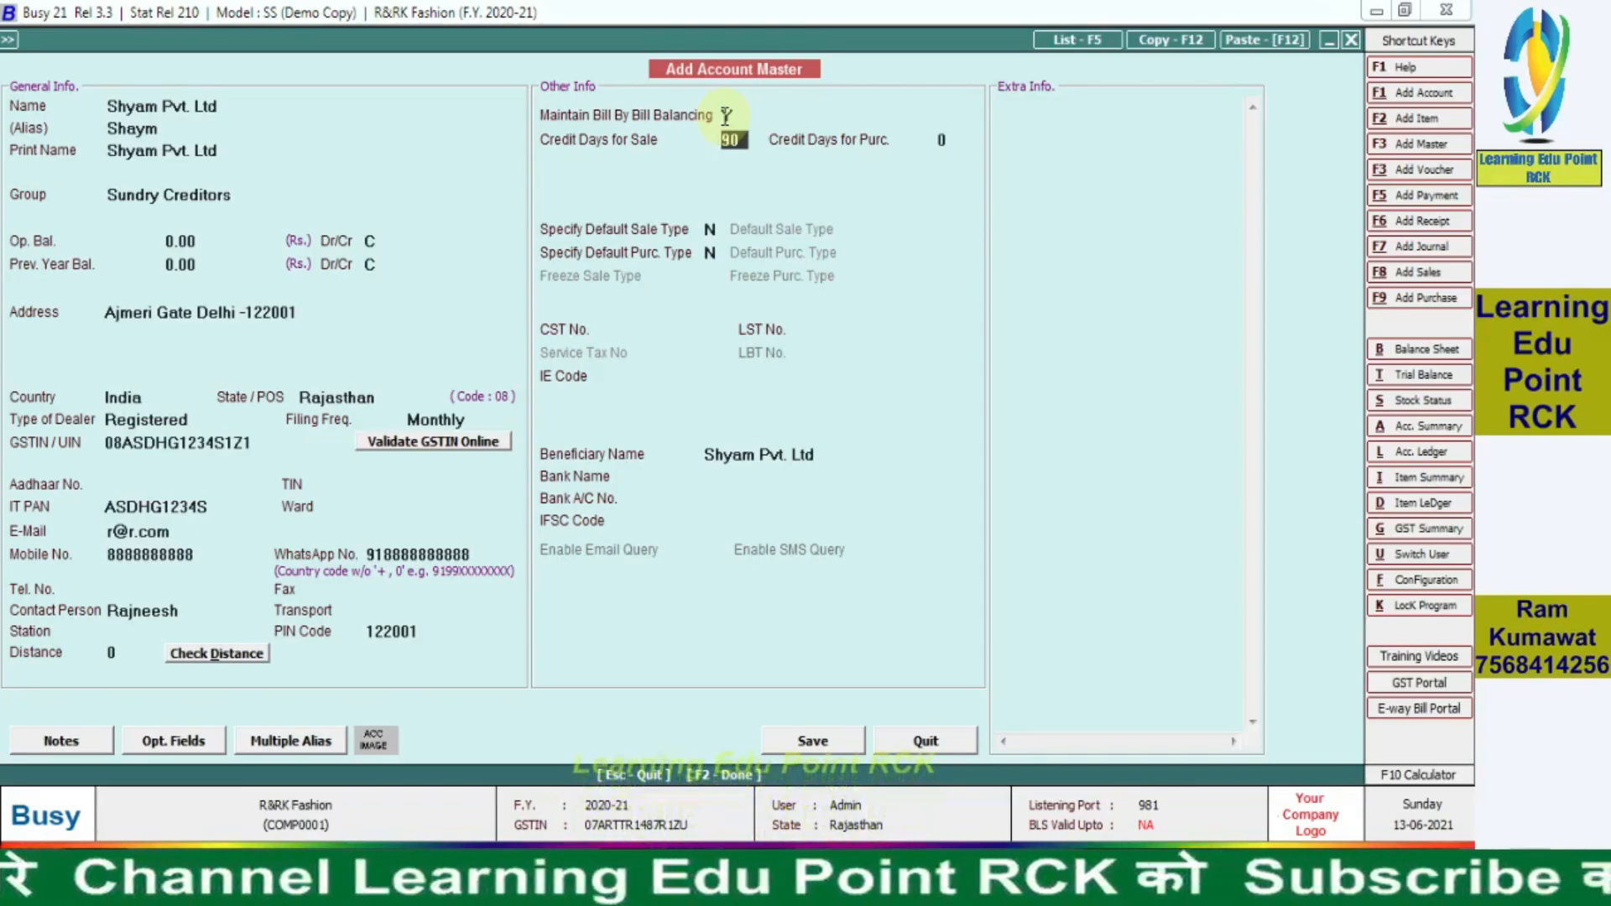
text(0)
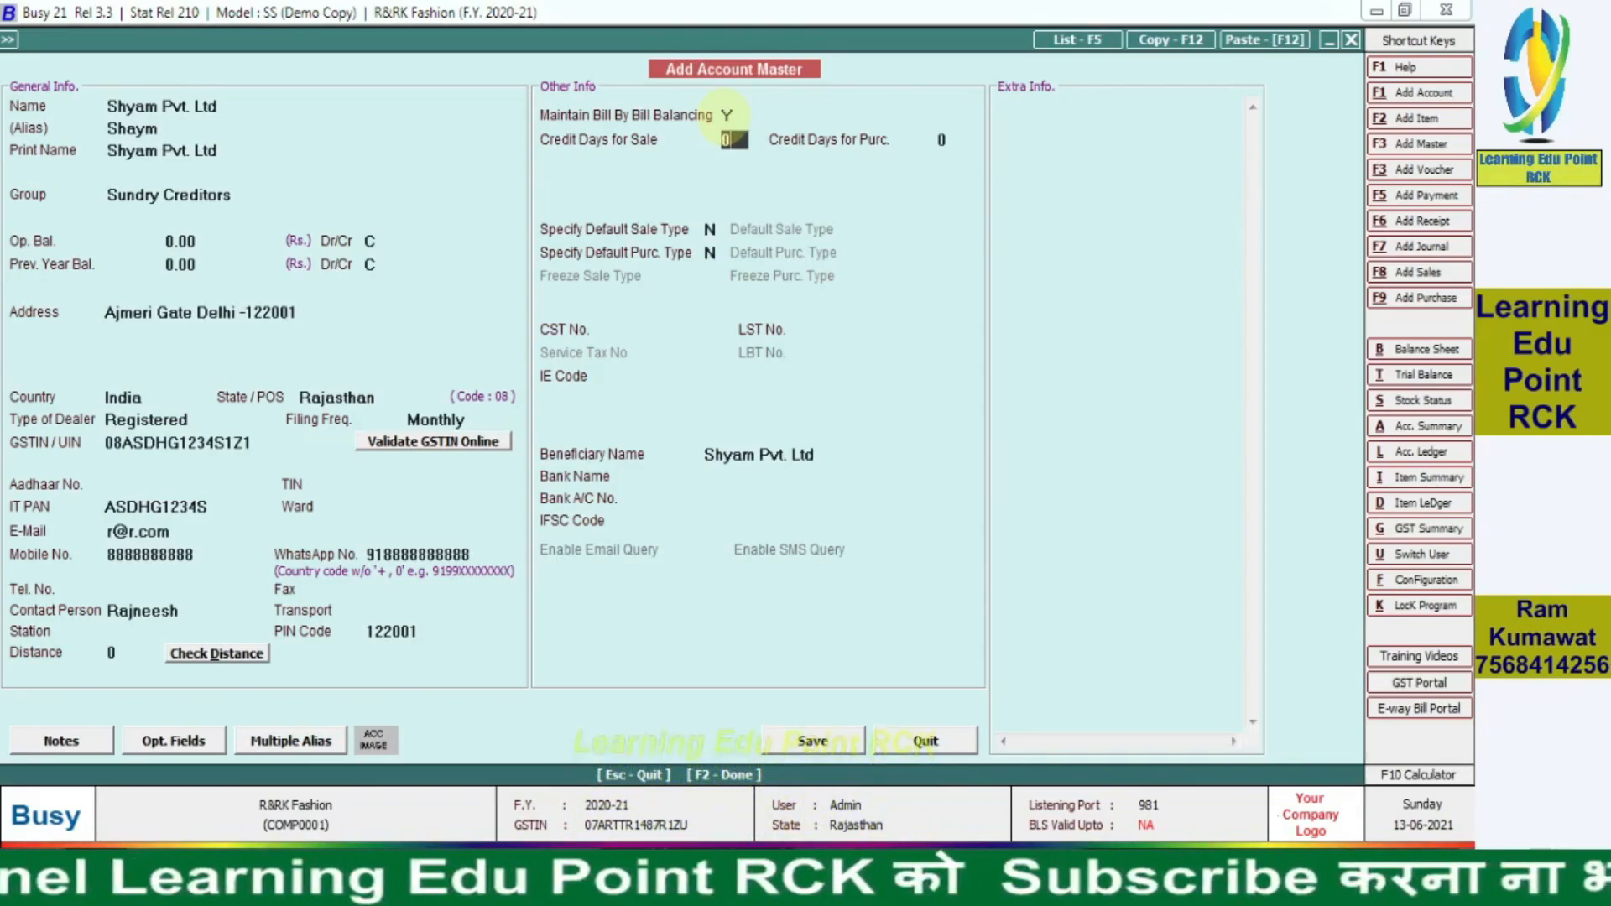
key(Return)
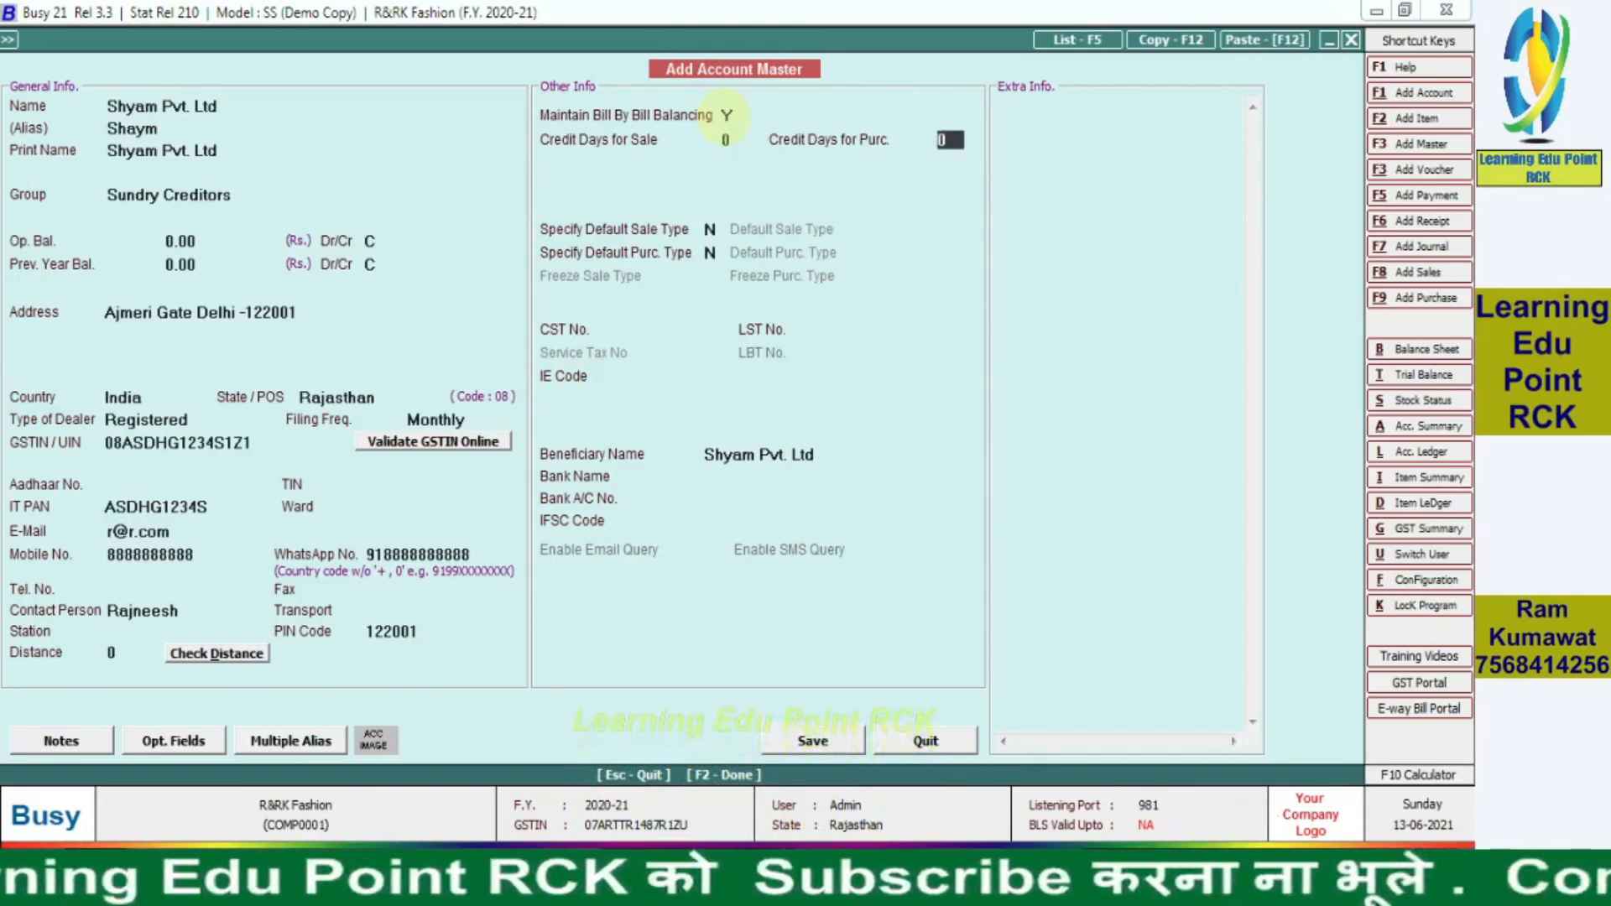
key(Return)
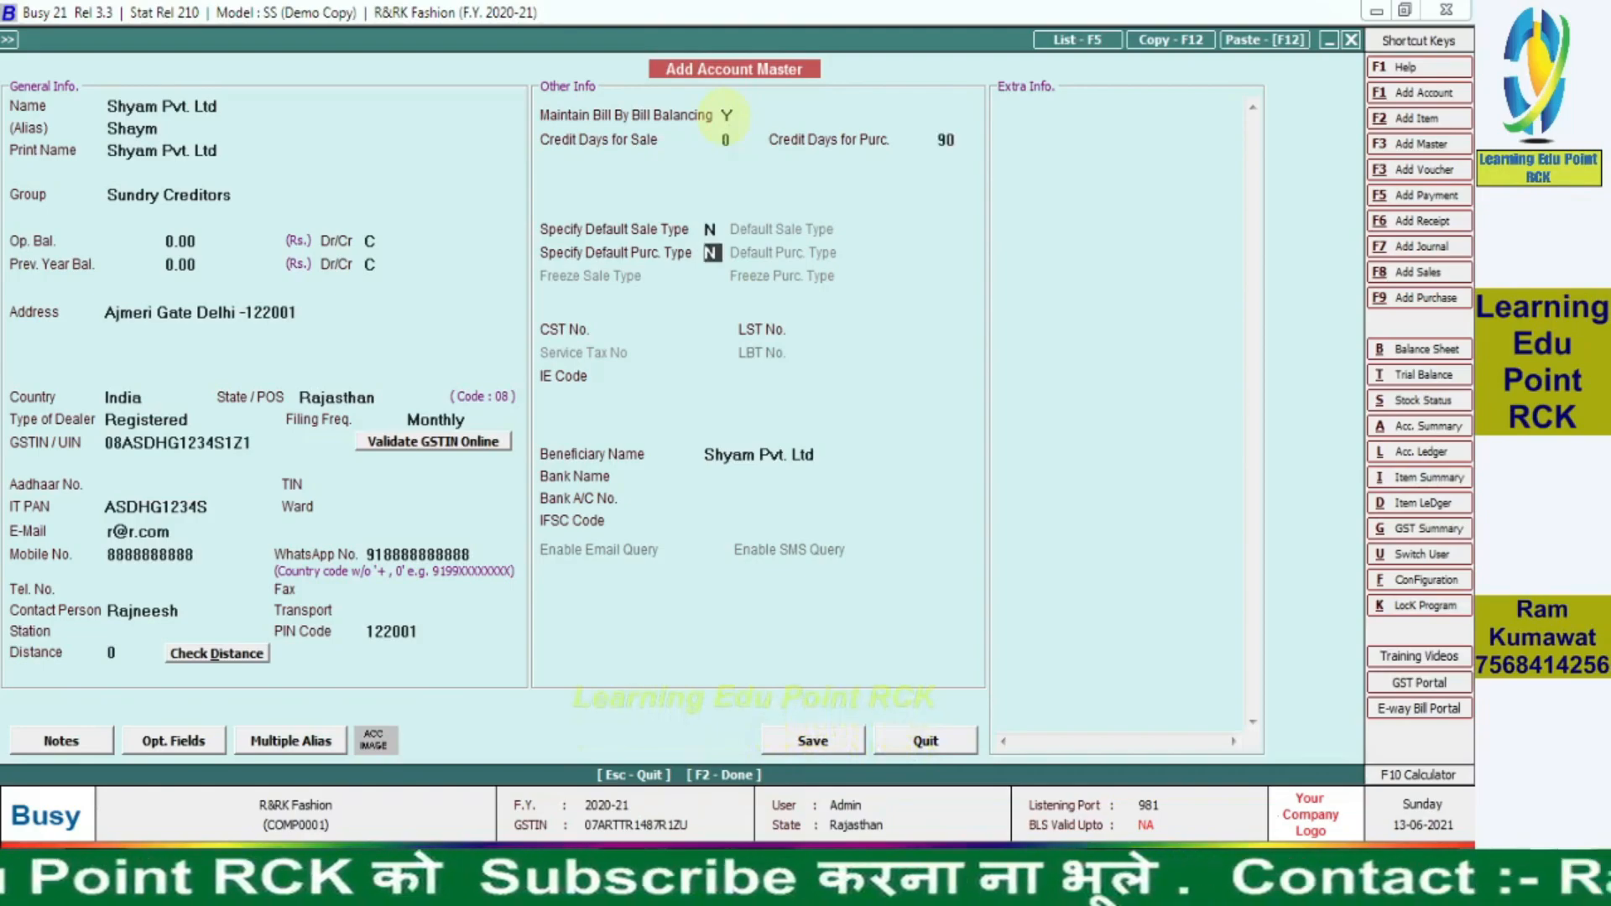
key(shift+Tab)
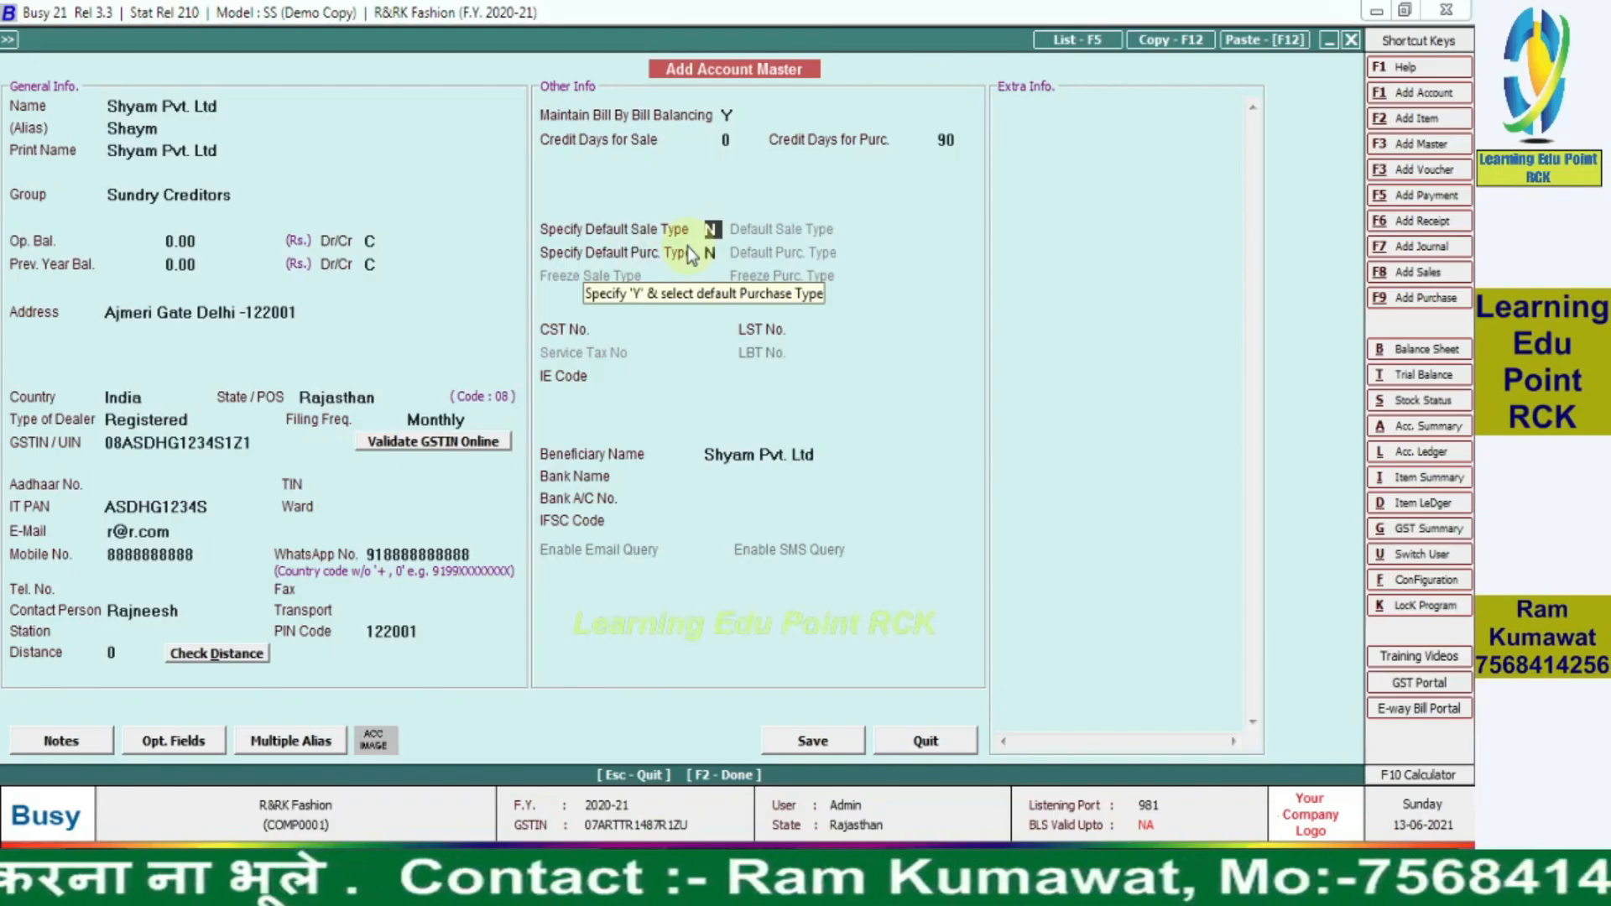
text(Y)
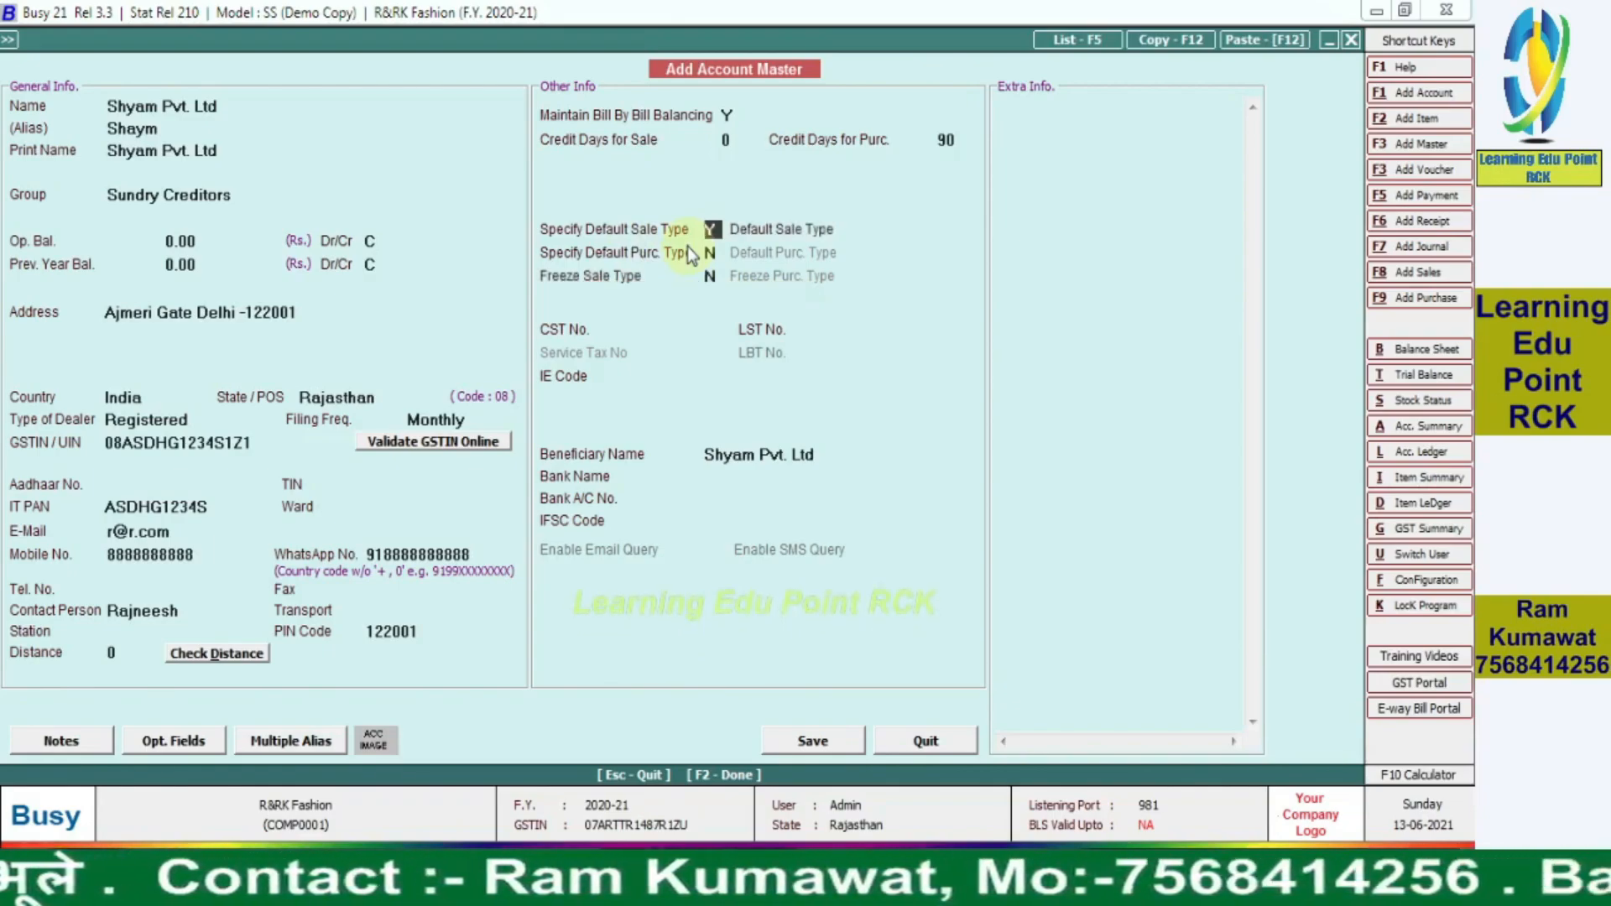
key(Return)
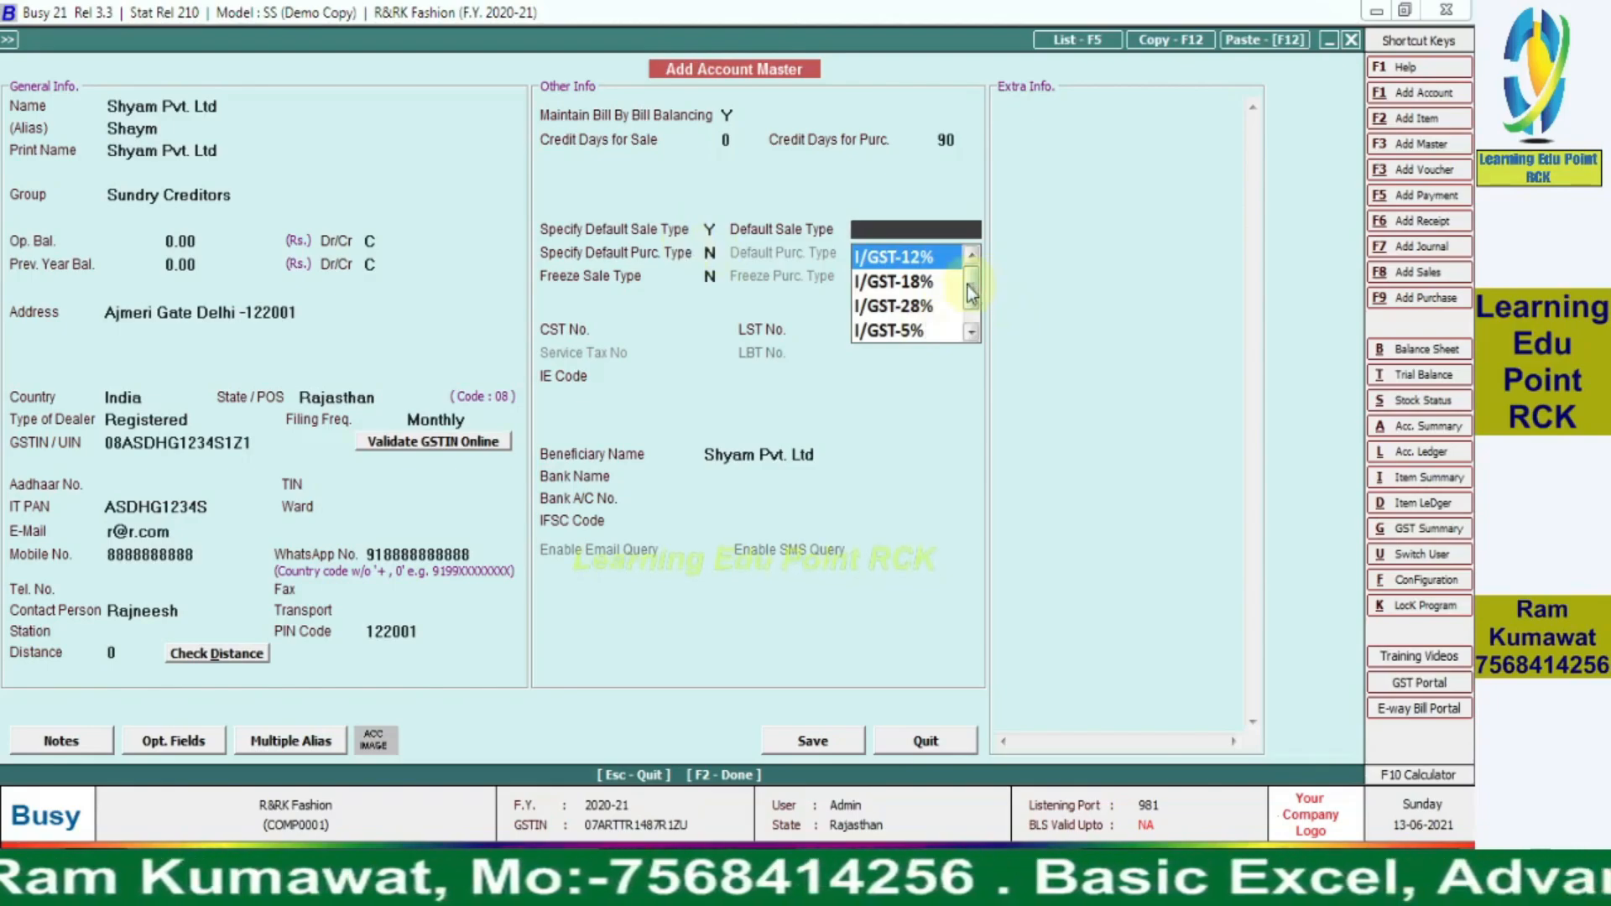
mouse_move(969, 285)
mouse_down()
mouse_move(973, 310)
mouse_move(970, 282)
mouse_up()
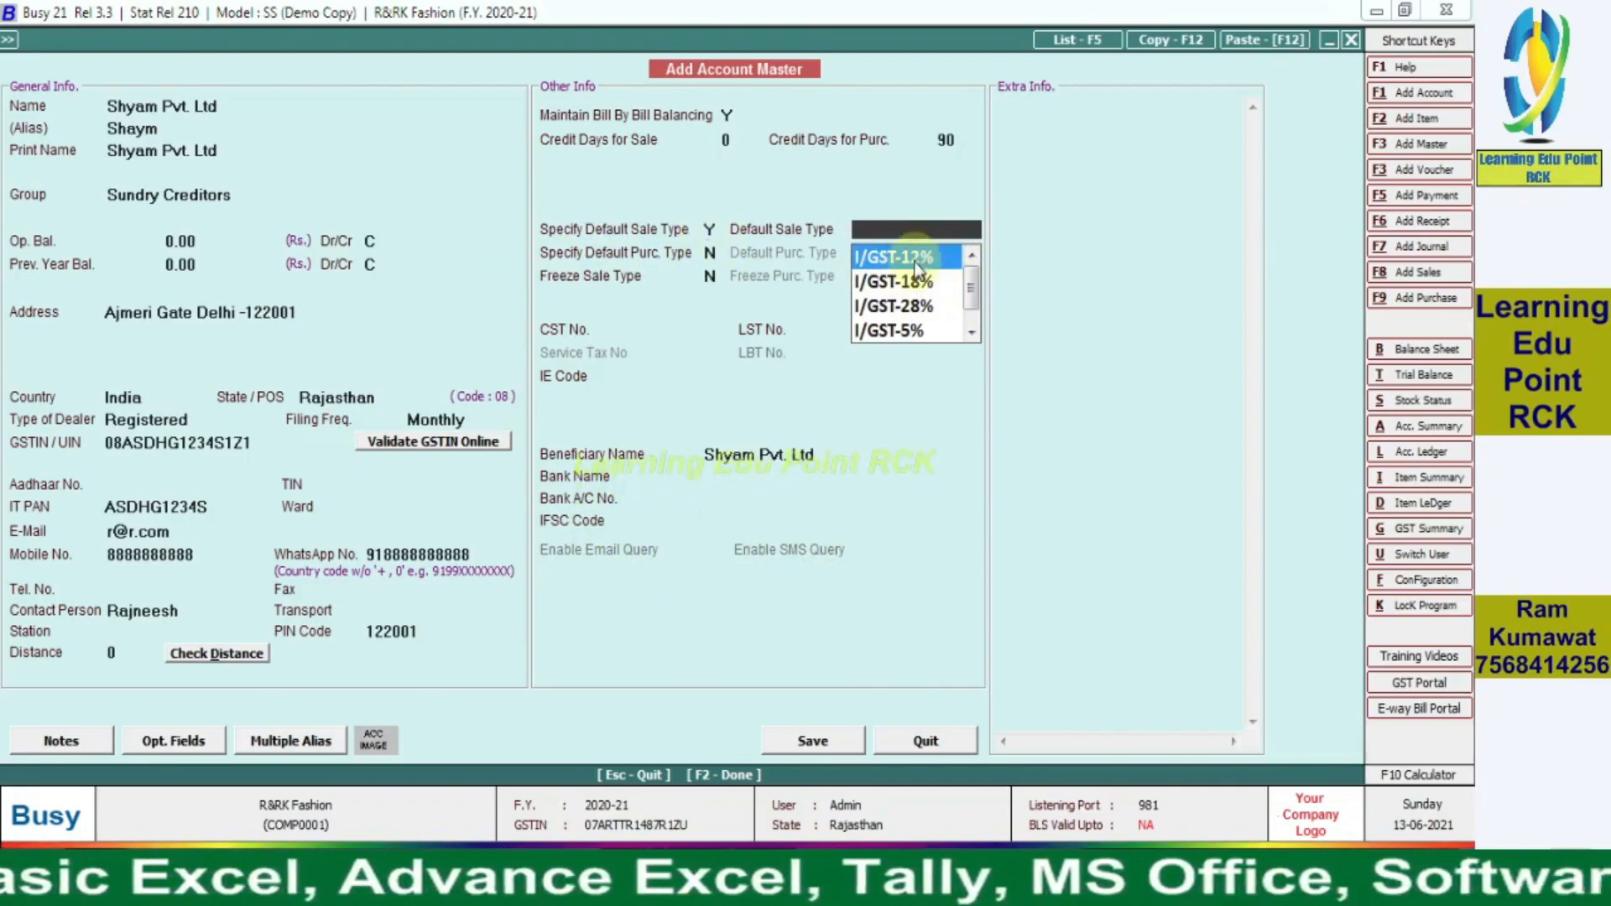
click(707, 228)
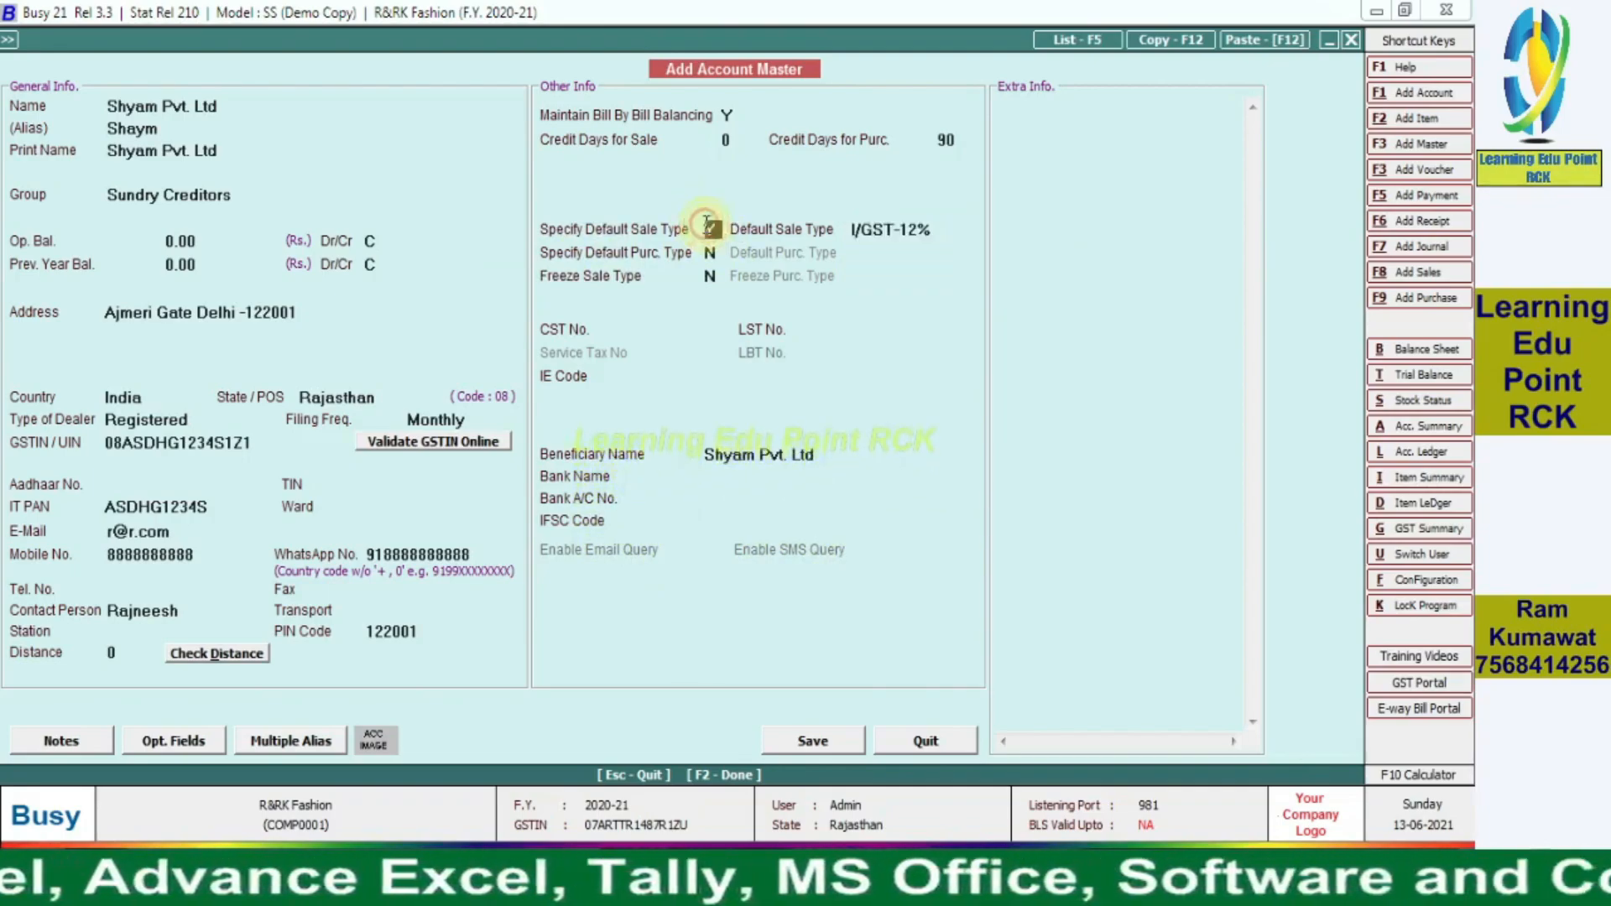
key(n)
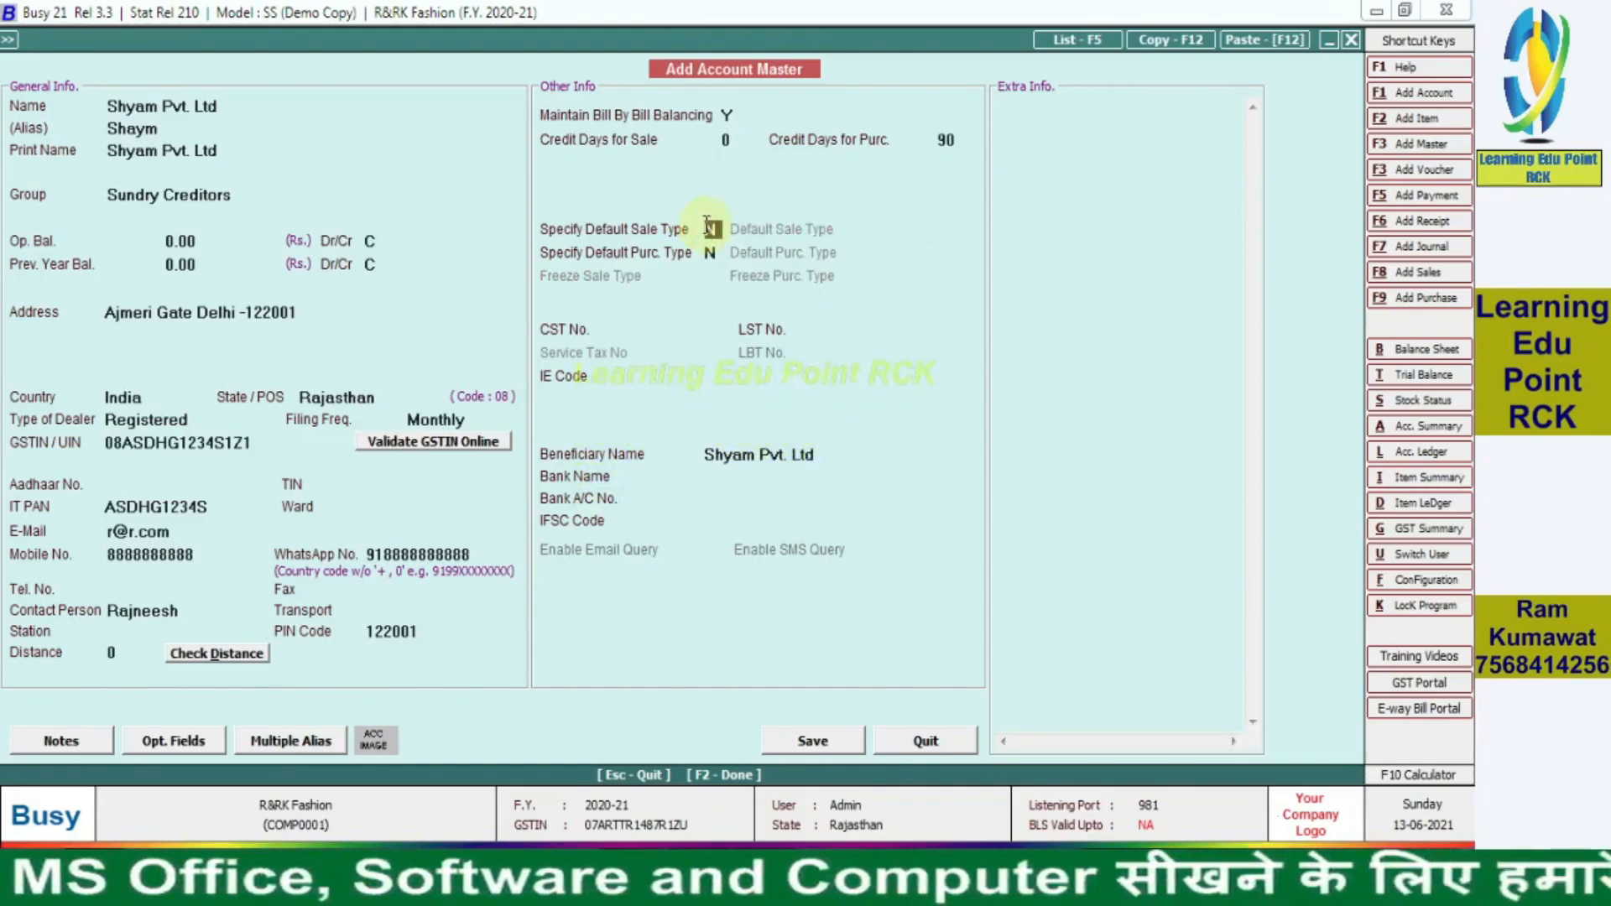
key(Return)
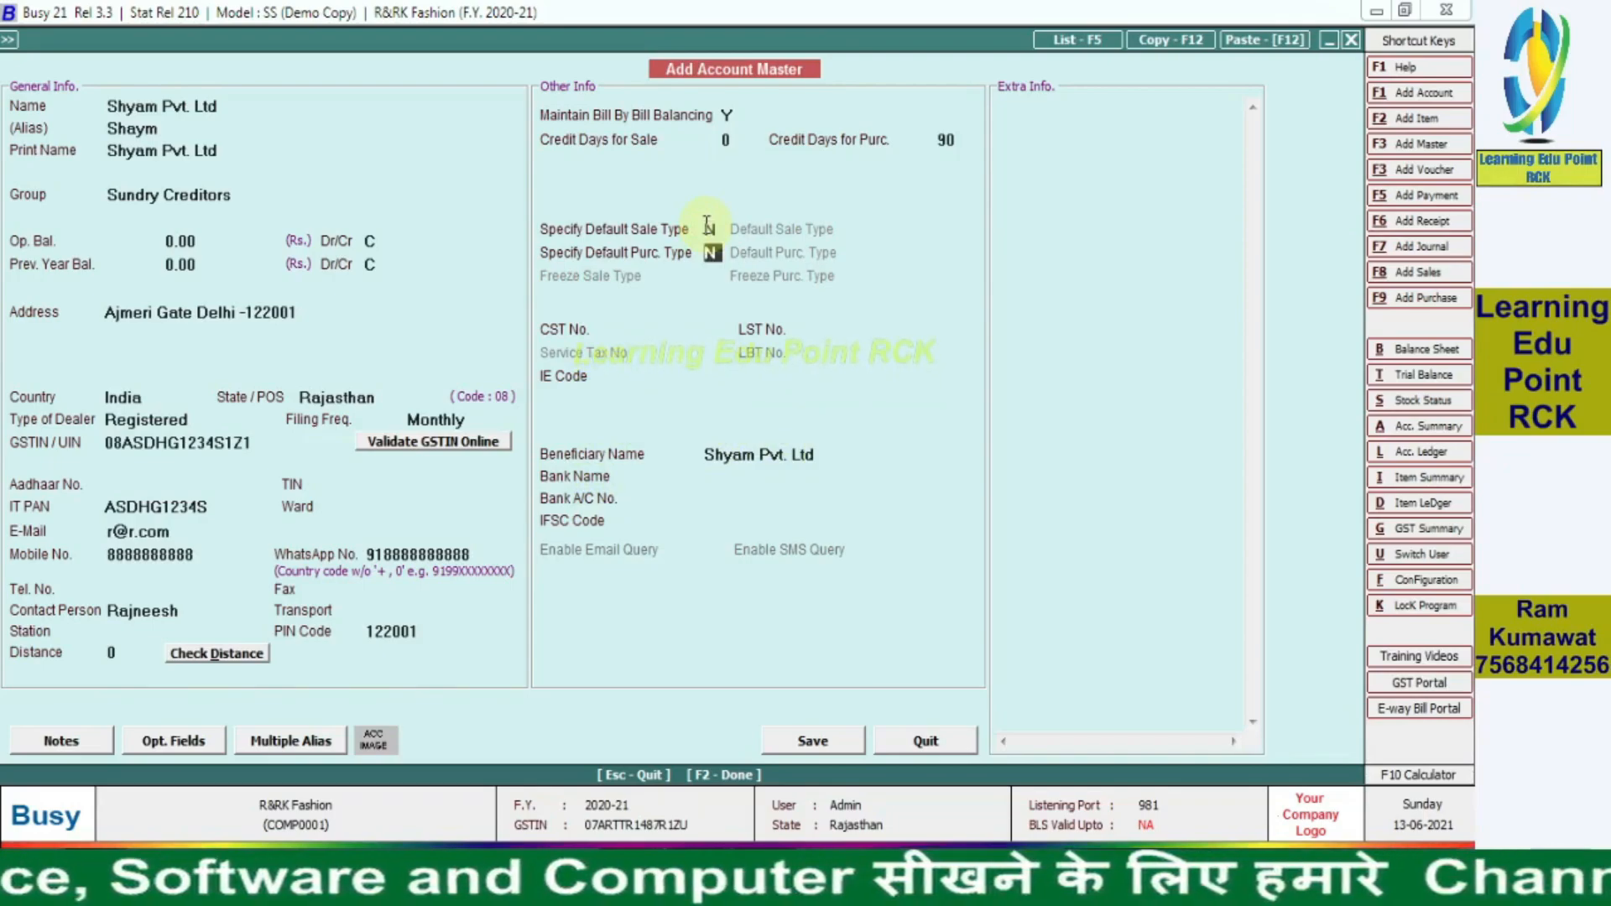
key(Return)
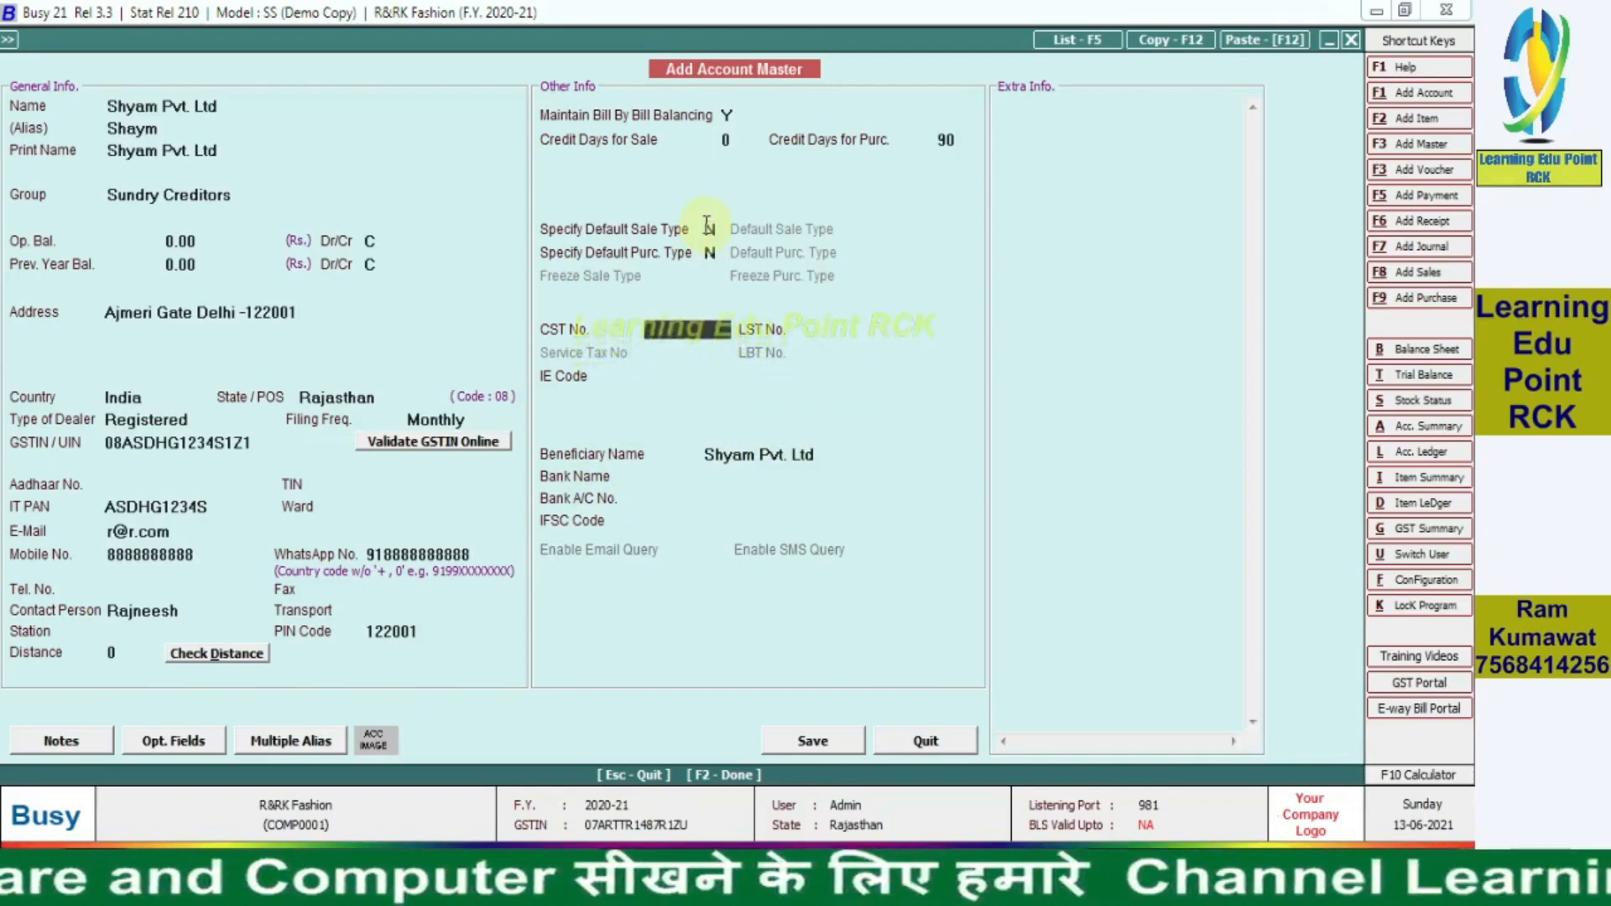
key(Return)
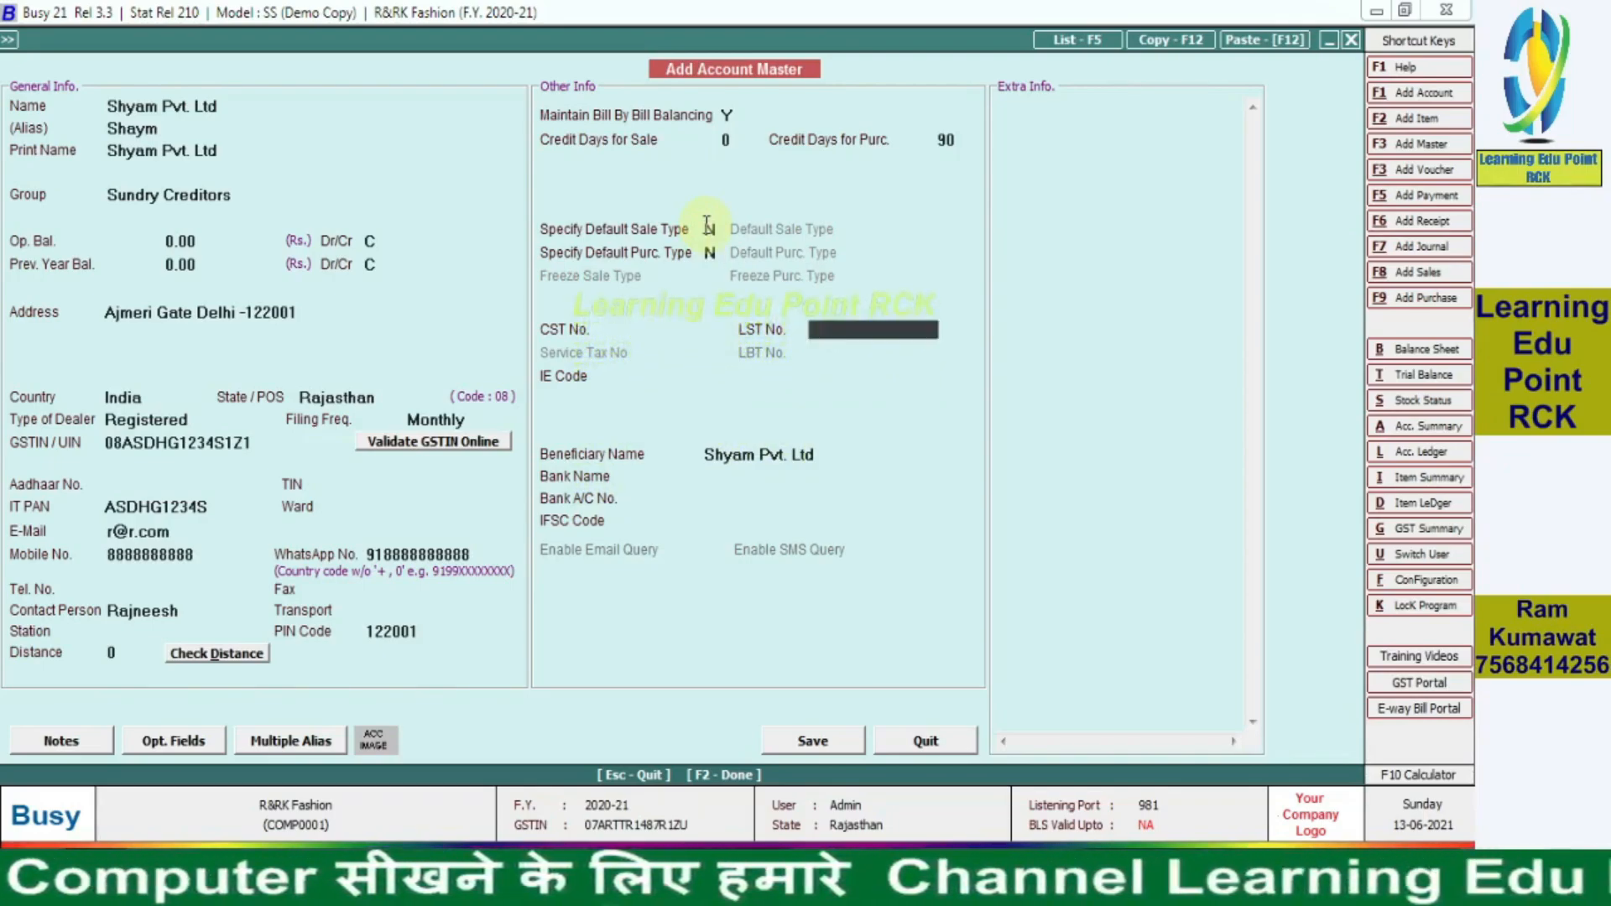
key(Return)
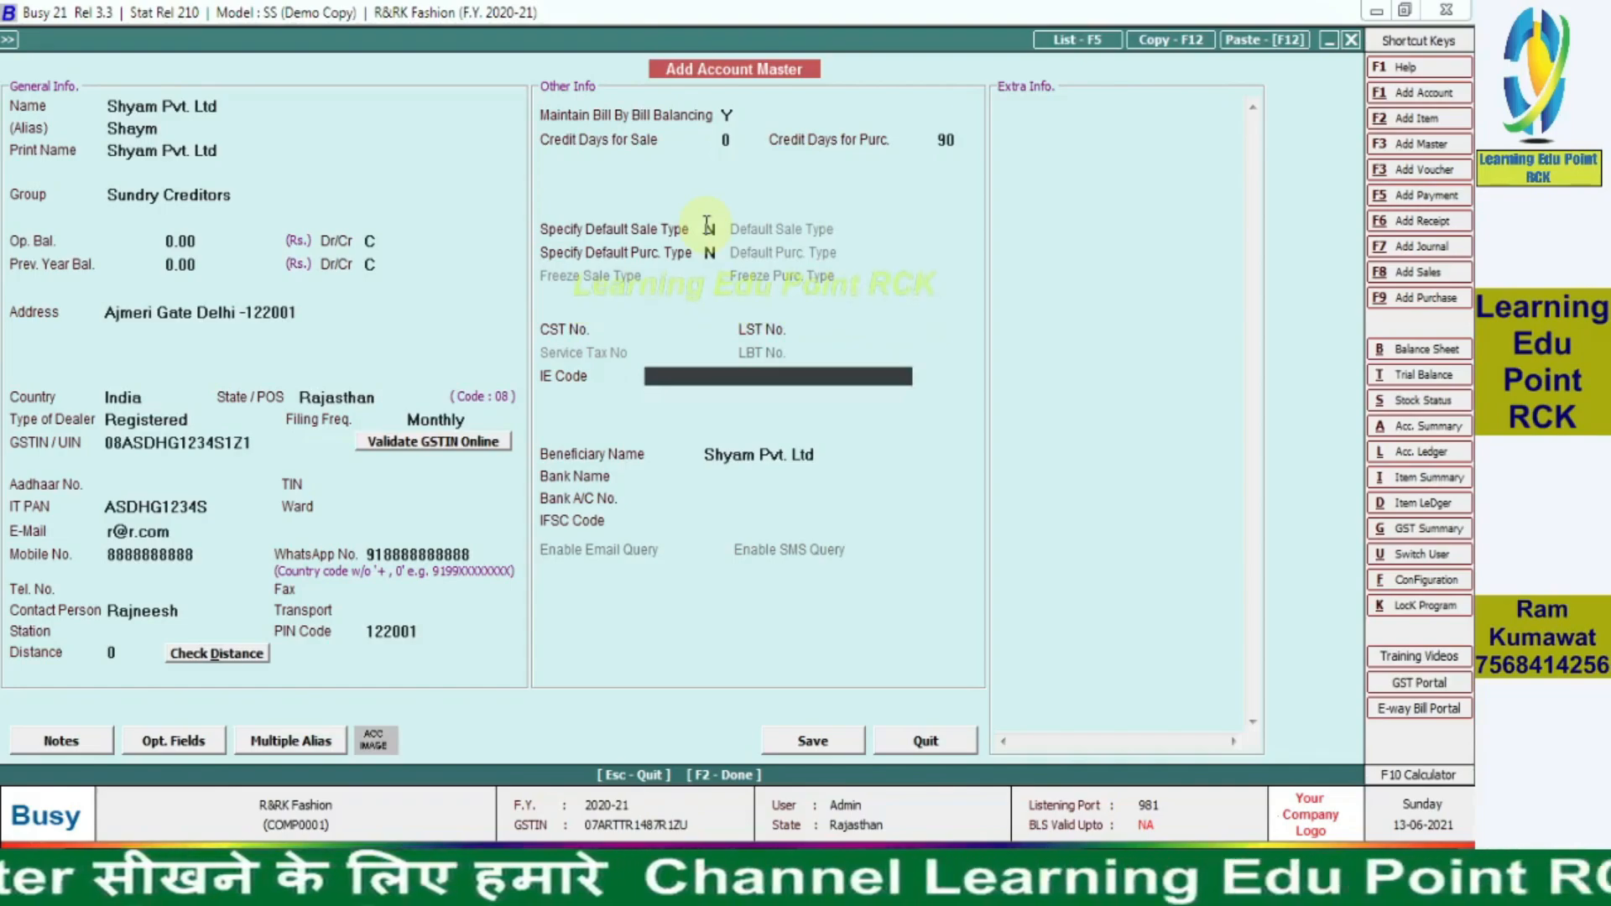
Step: Enter bank name 'State Bank of India', the bank account number and the IFSC code
key(Return)
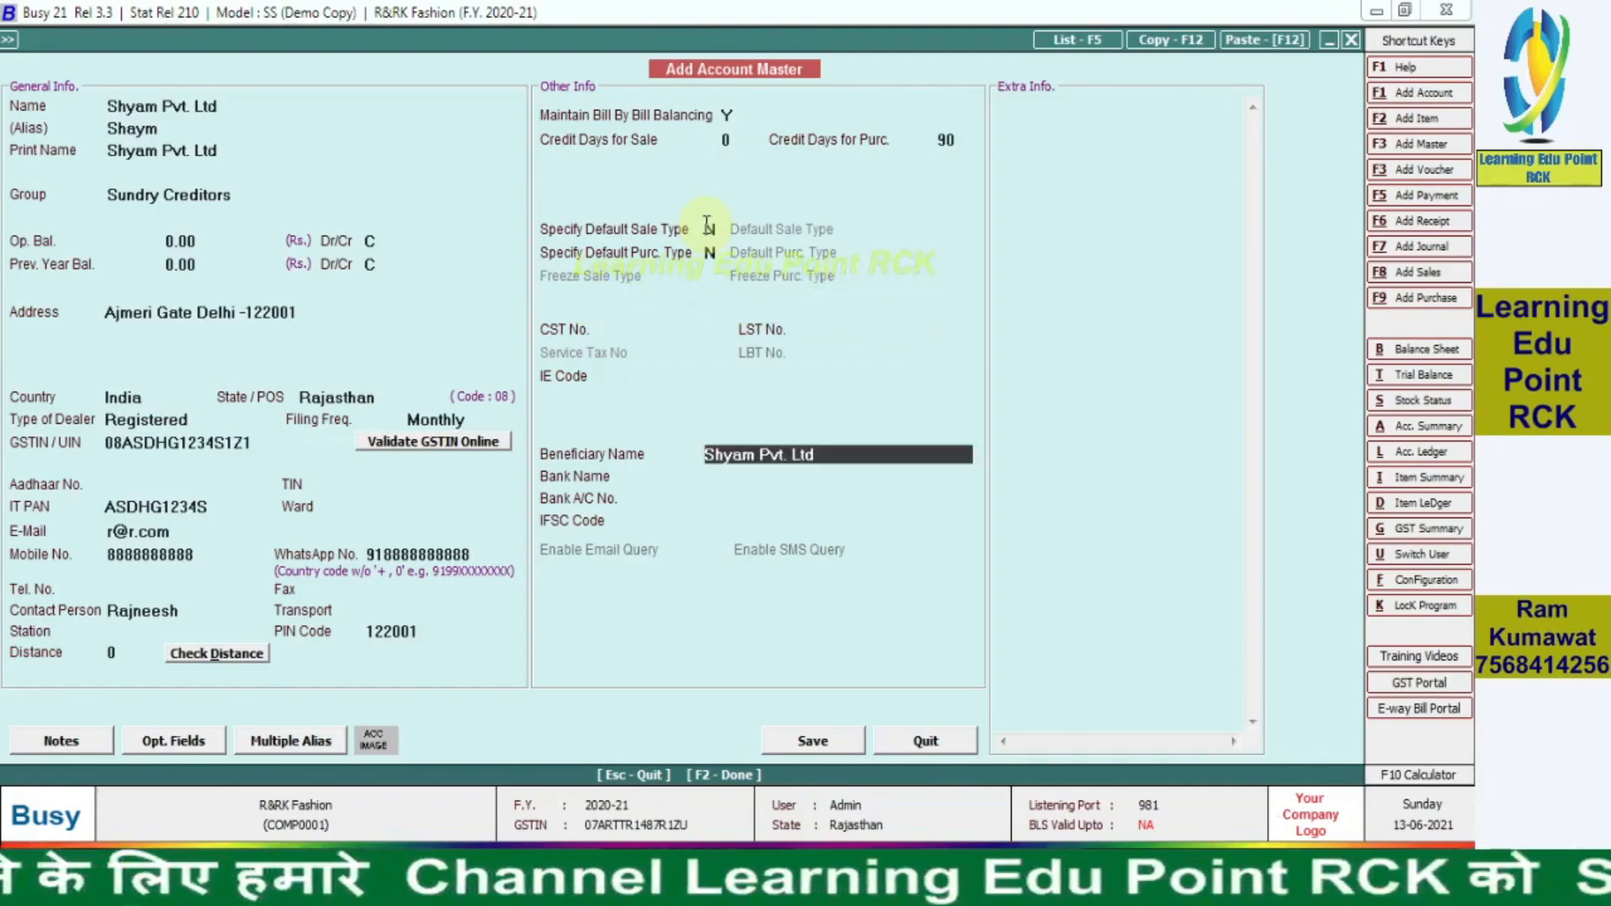
key(Return)
text(S)
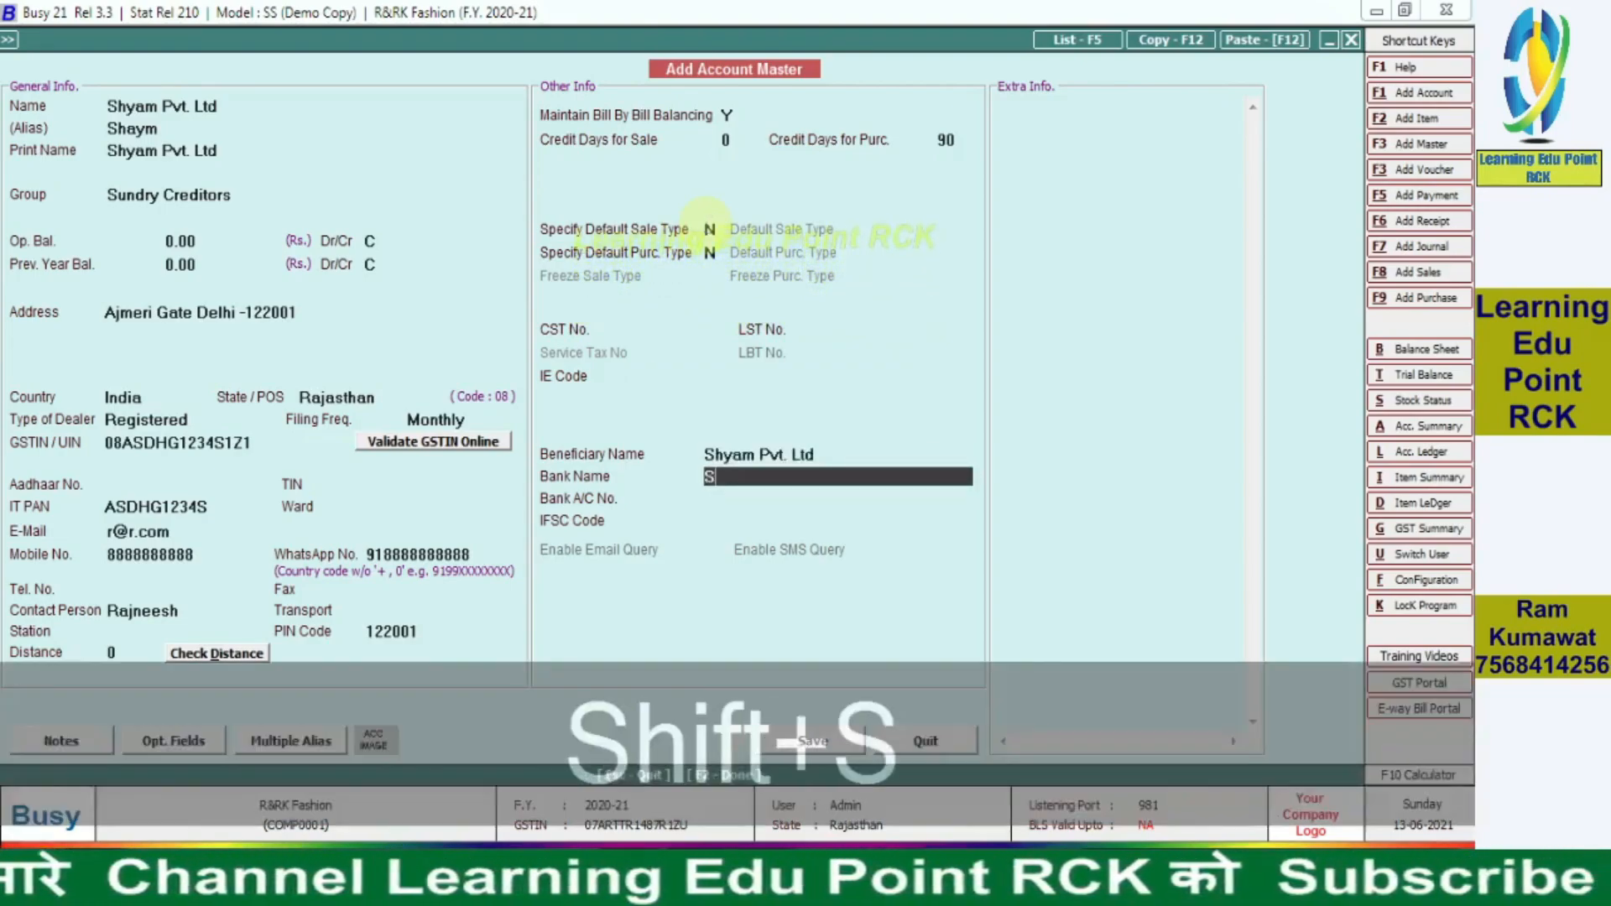
text(tate bank o)
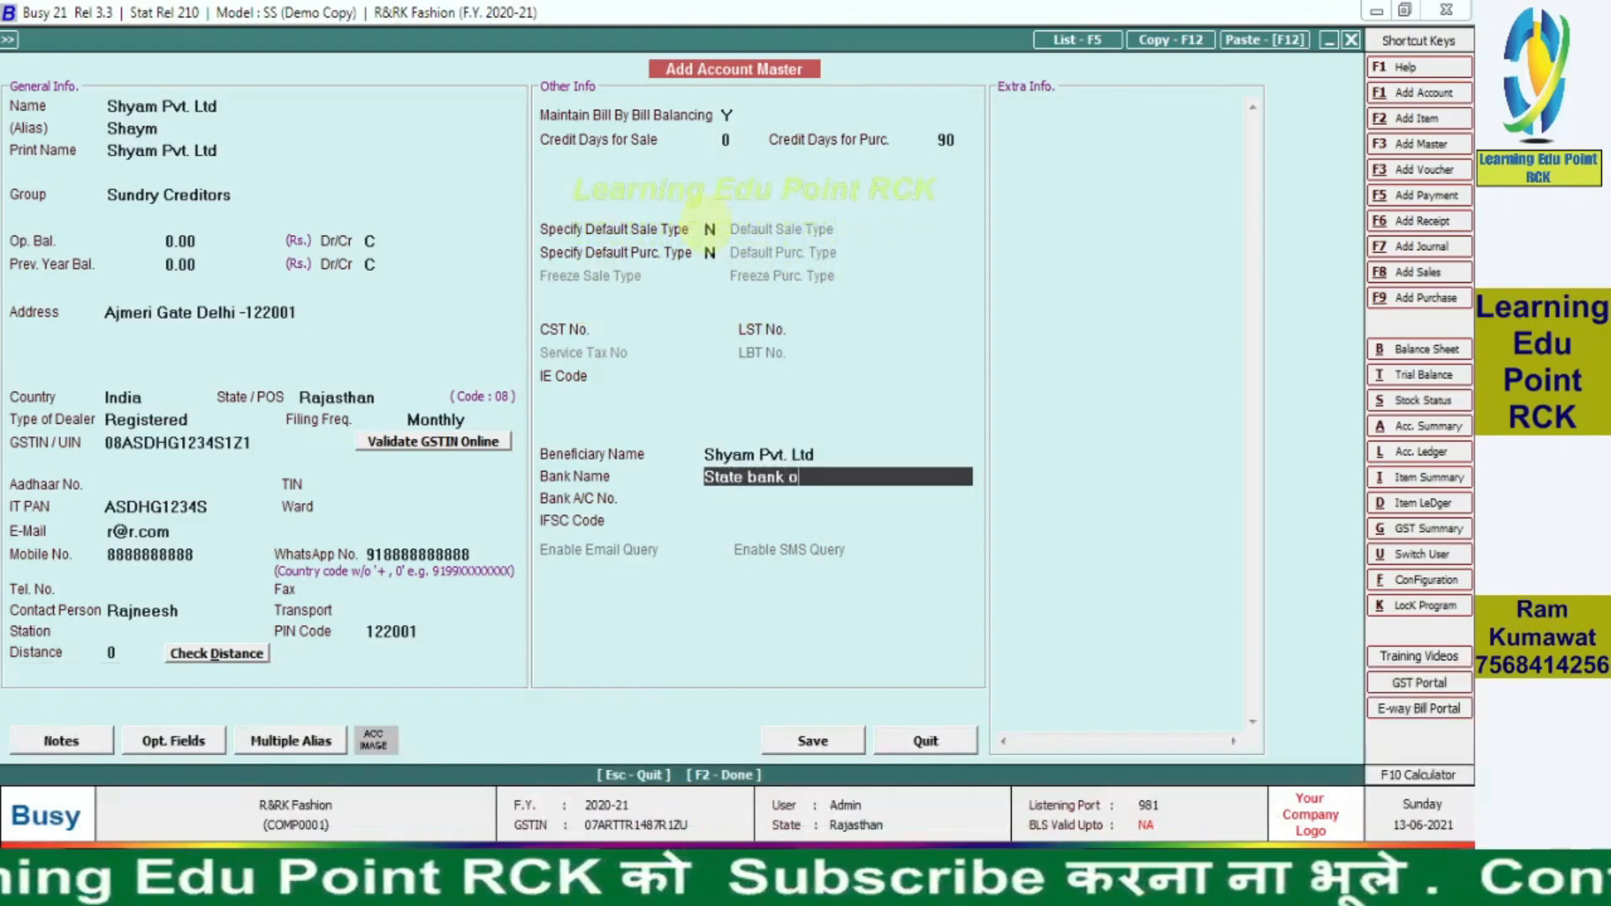
text(f india)
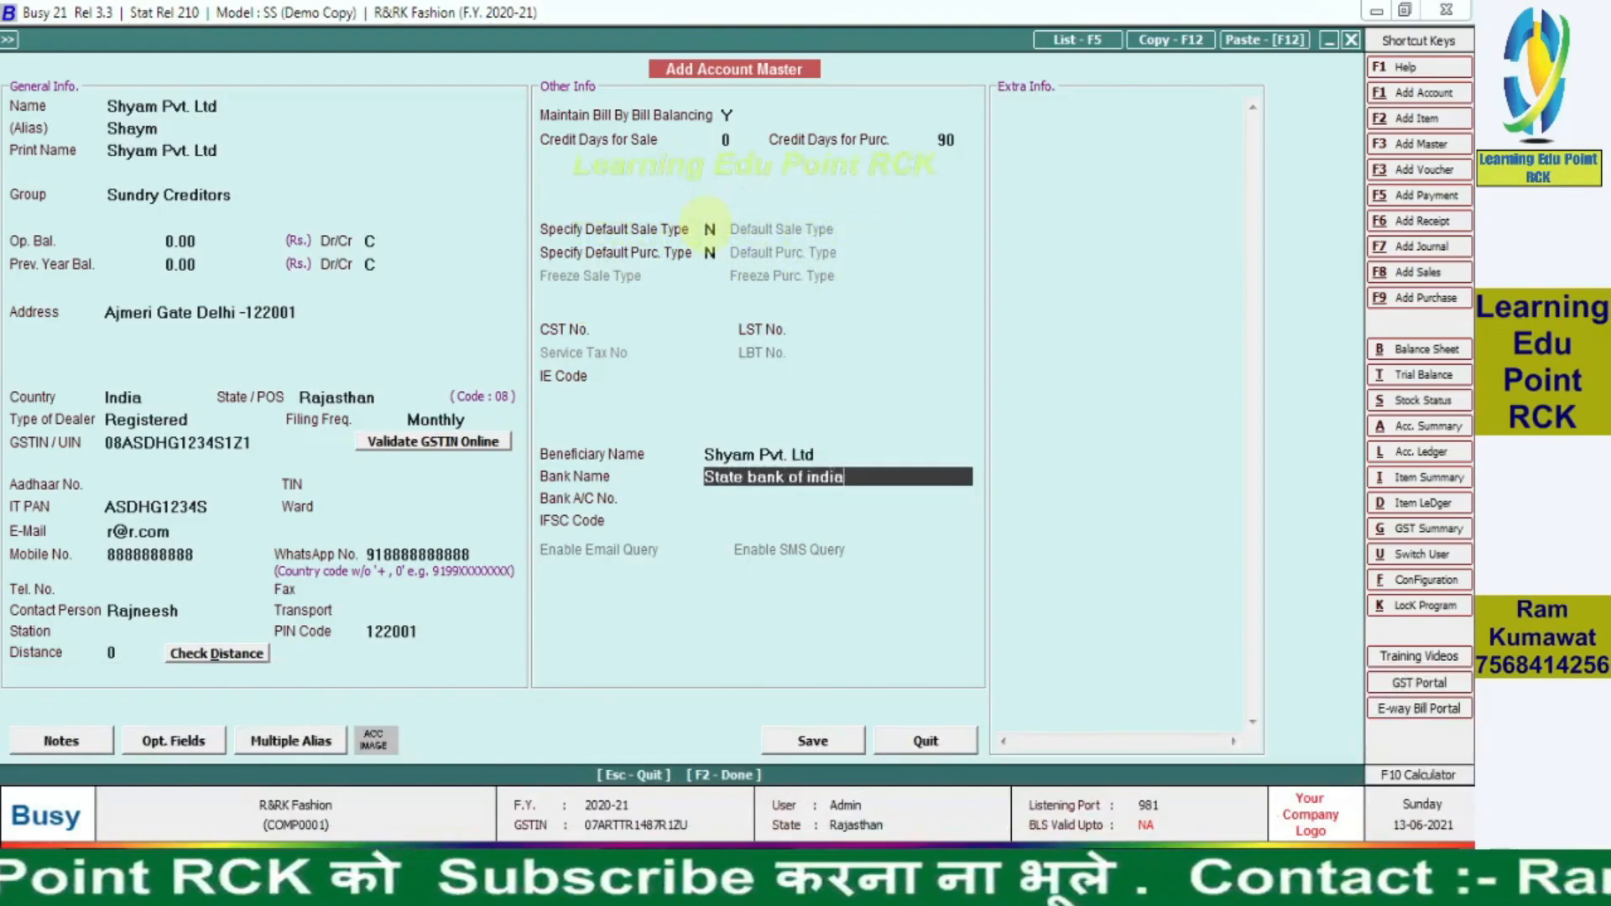
key(Return)
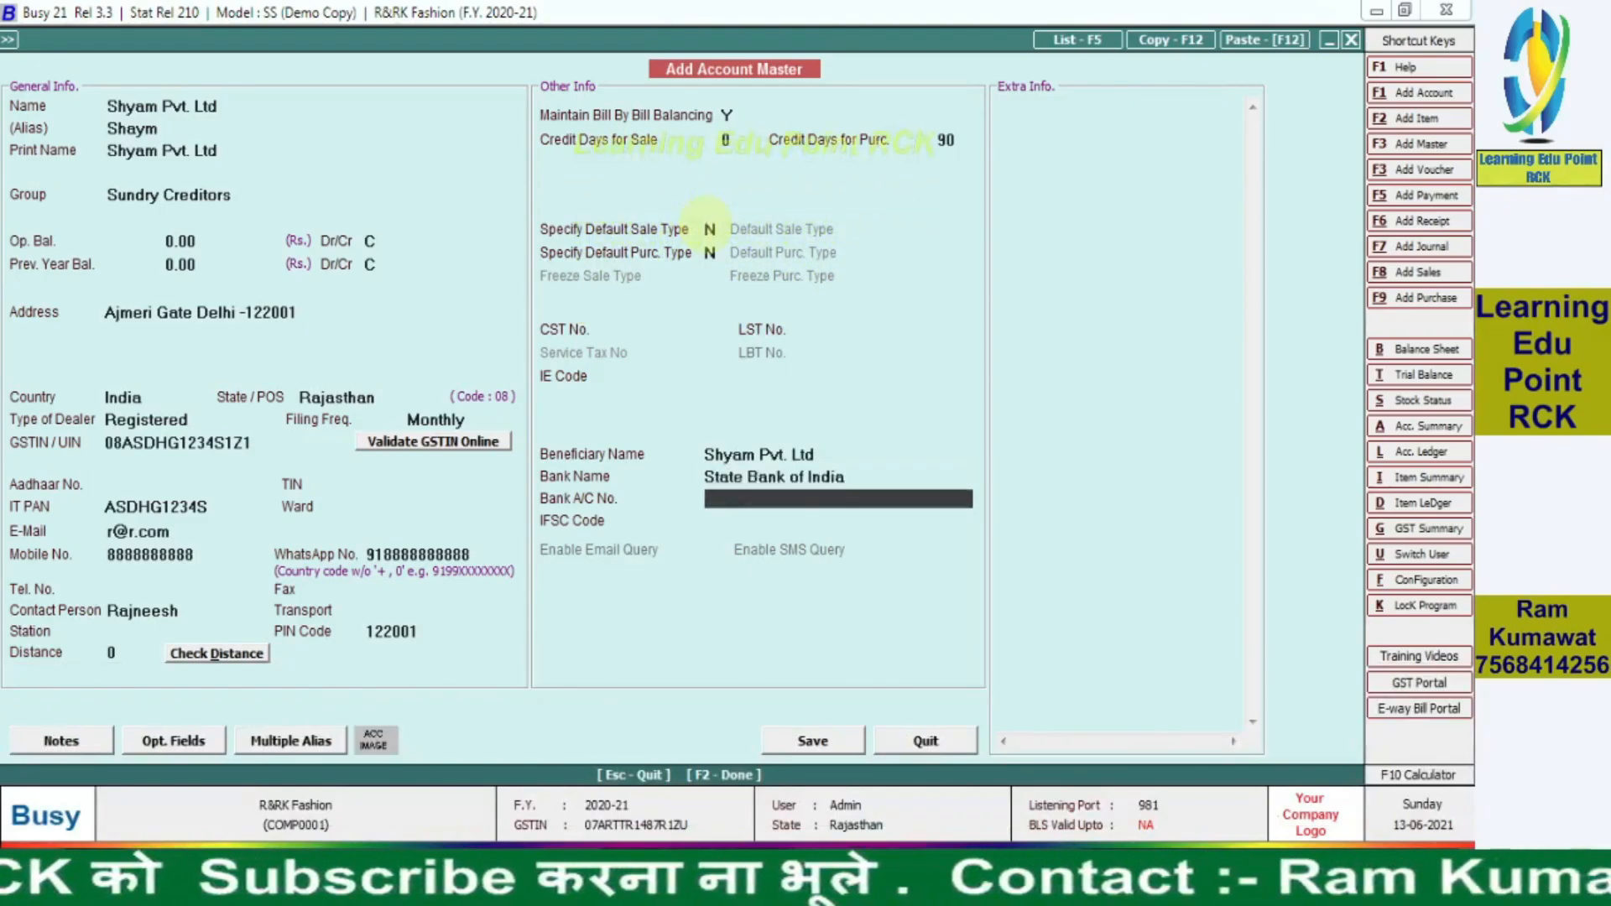
text(123456789123)
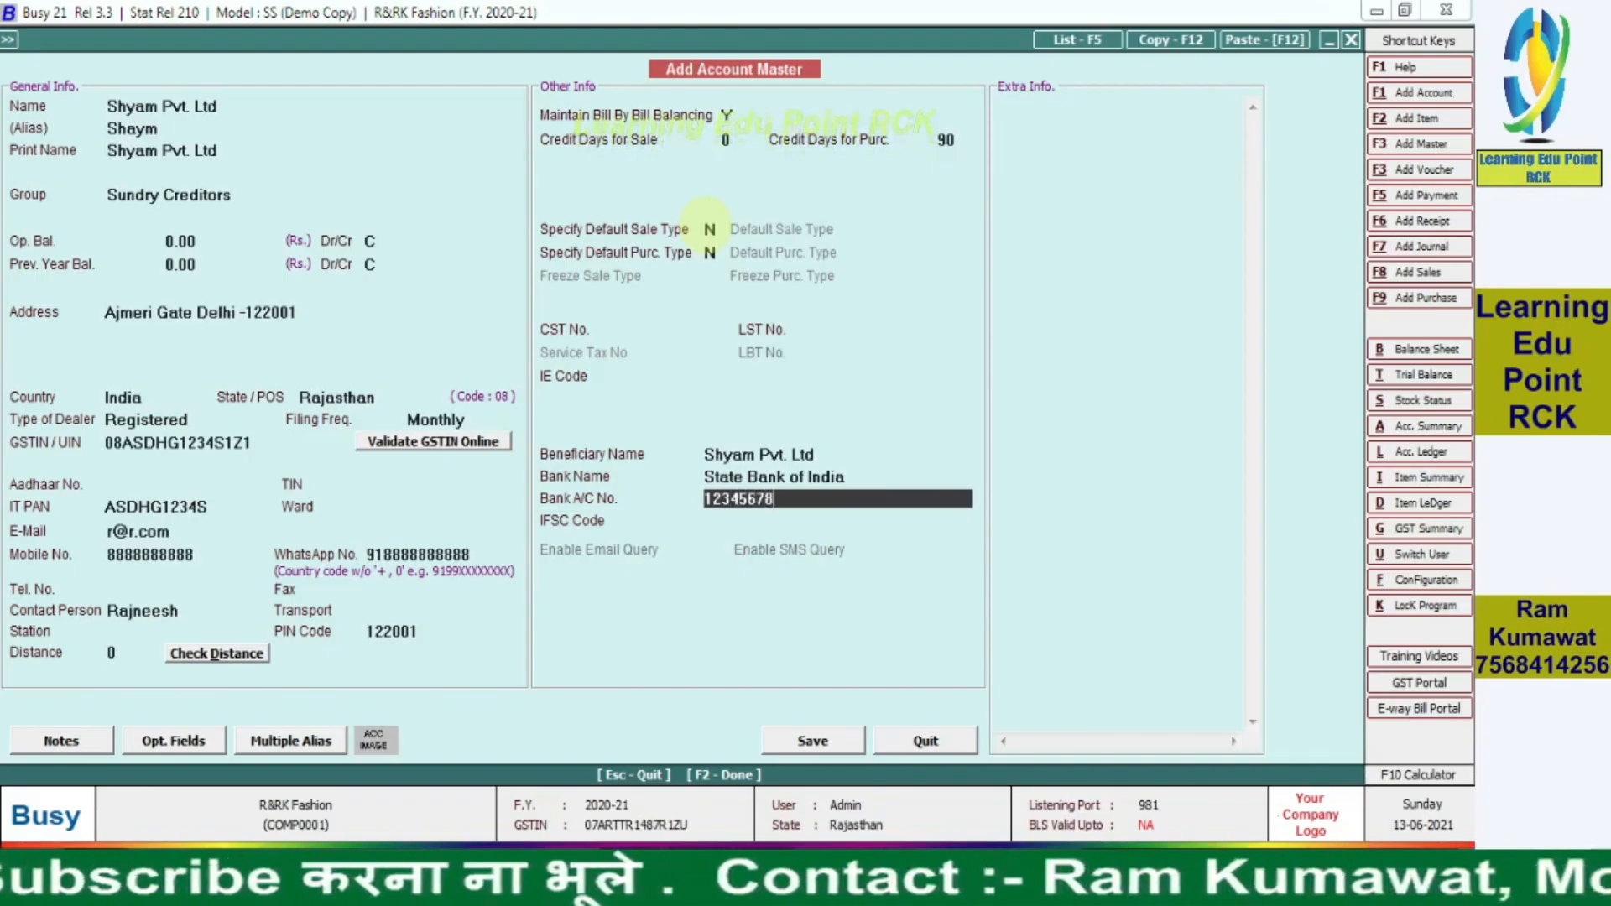
key(Return)
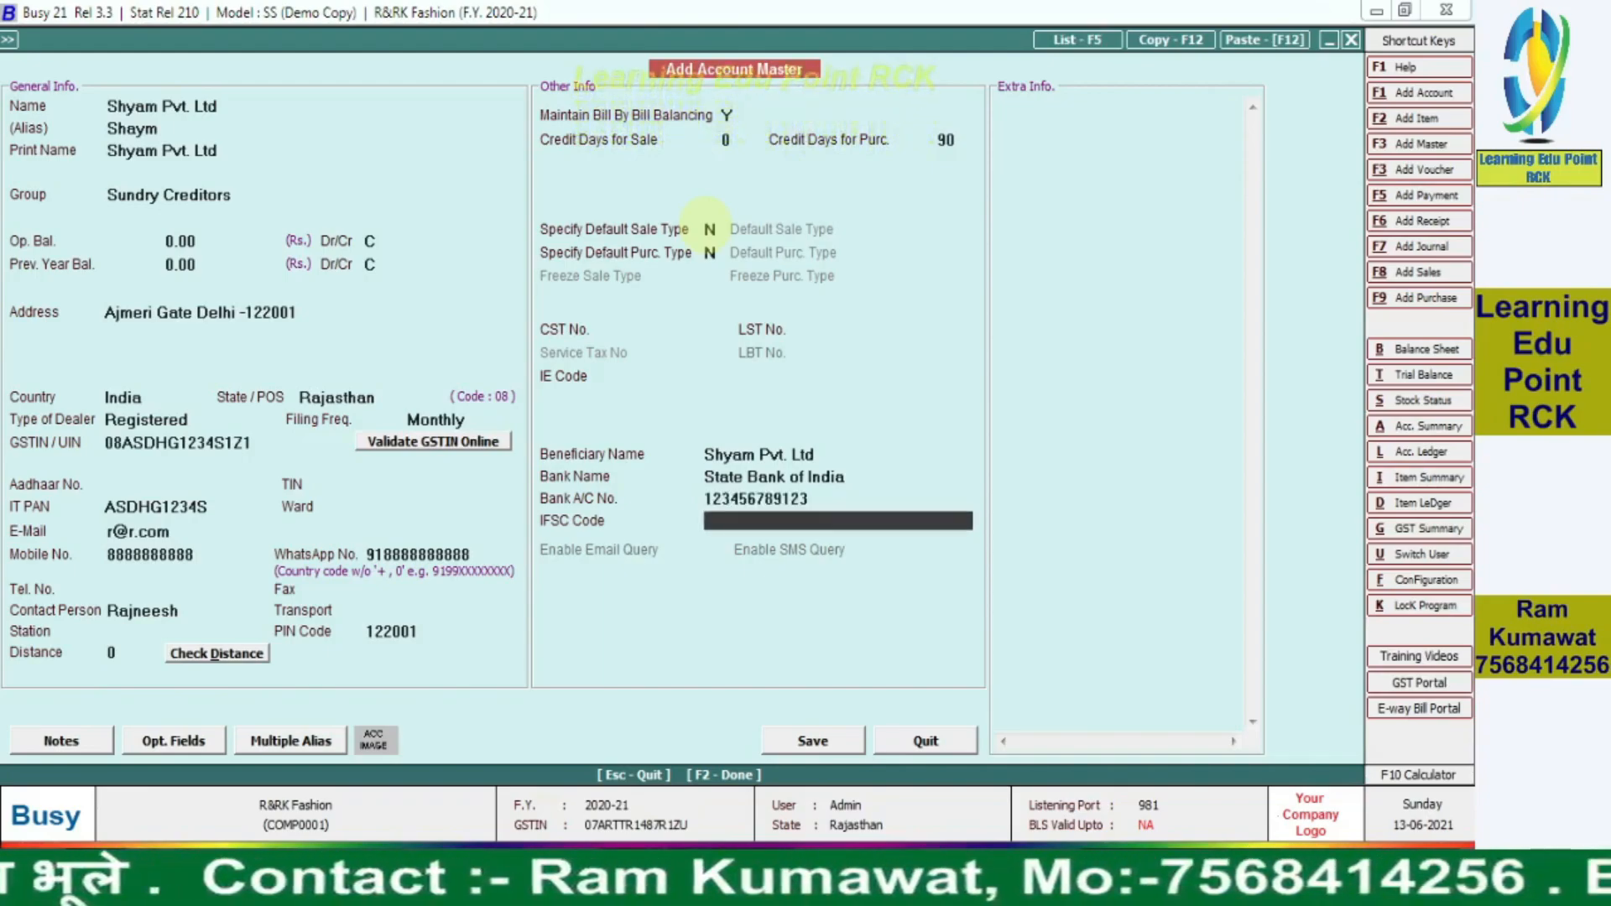
text(sbi)
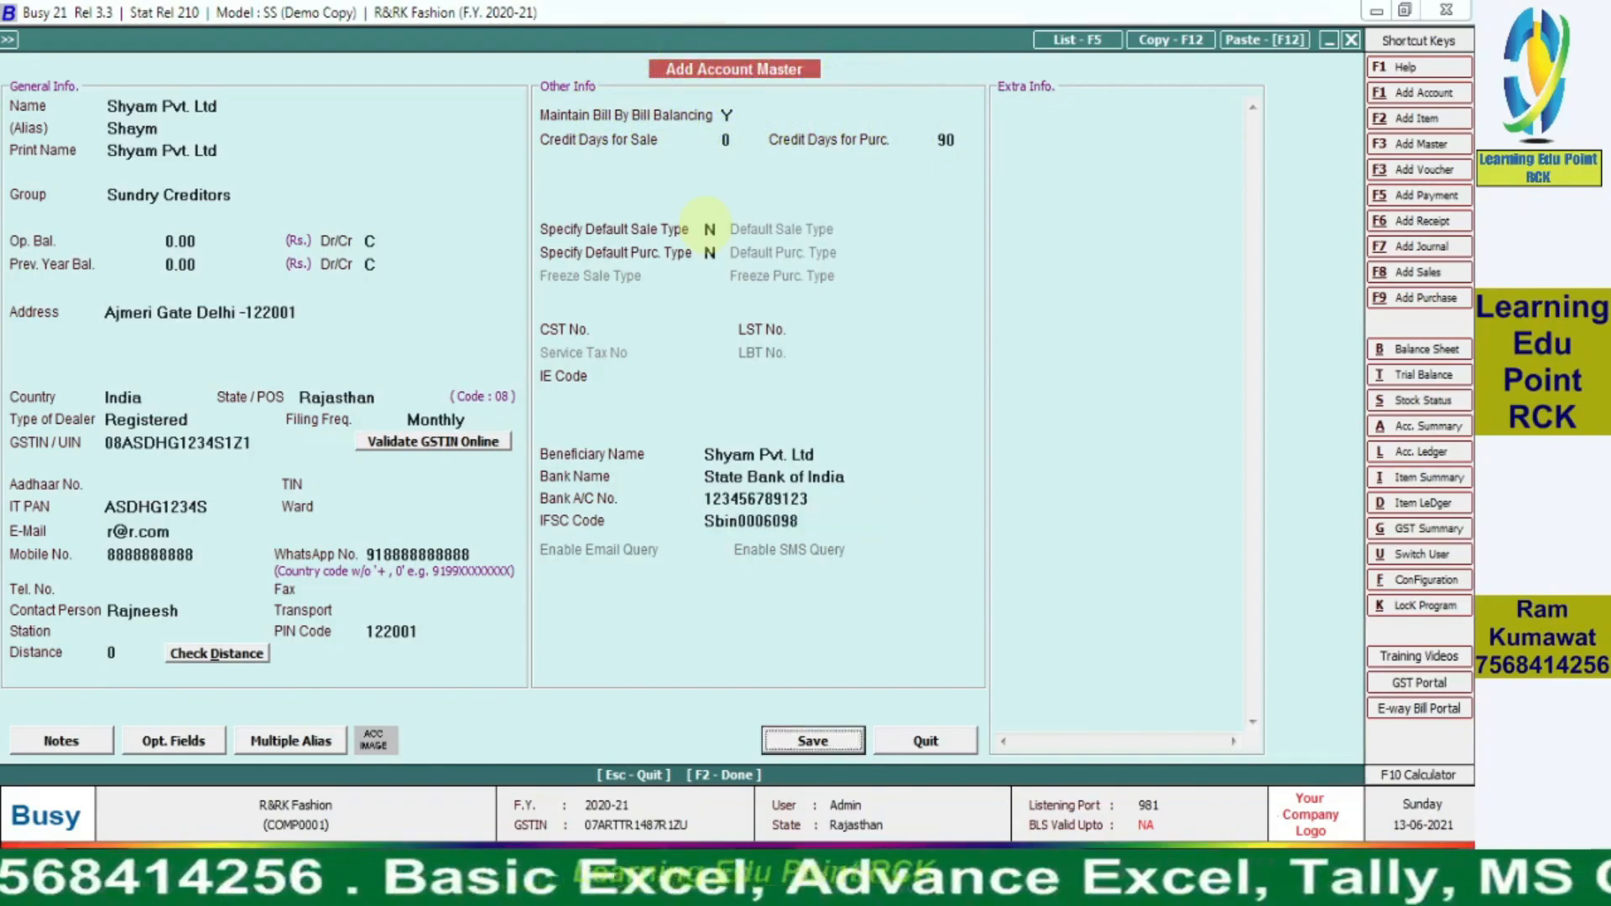
click(852, 744)
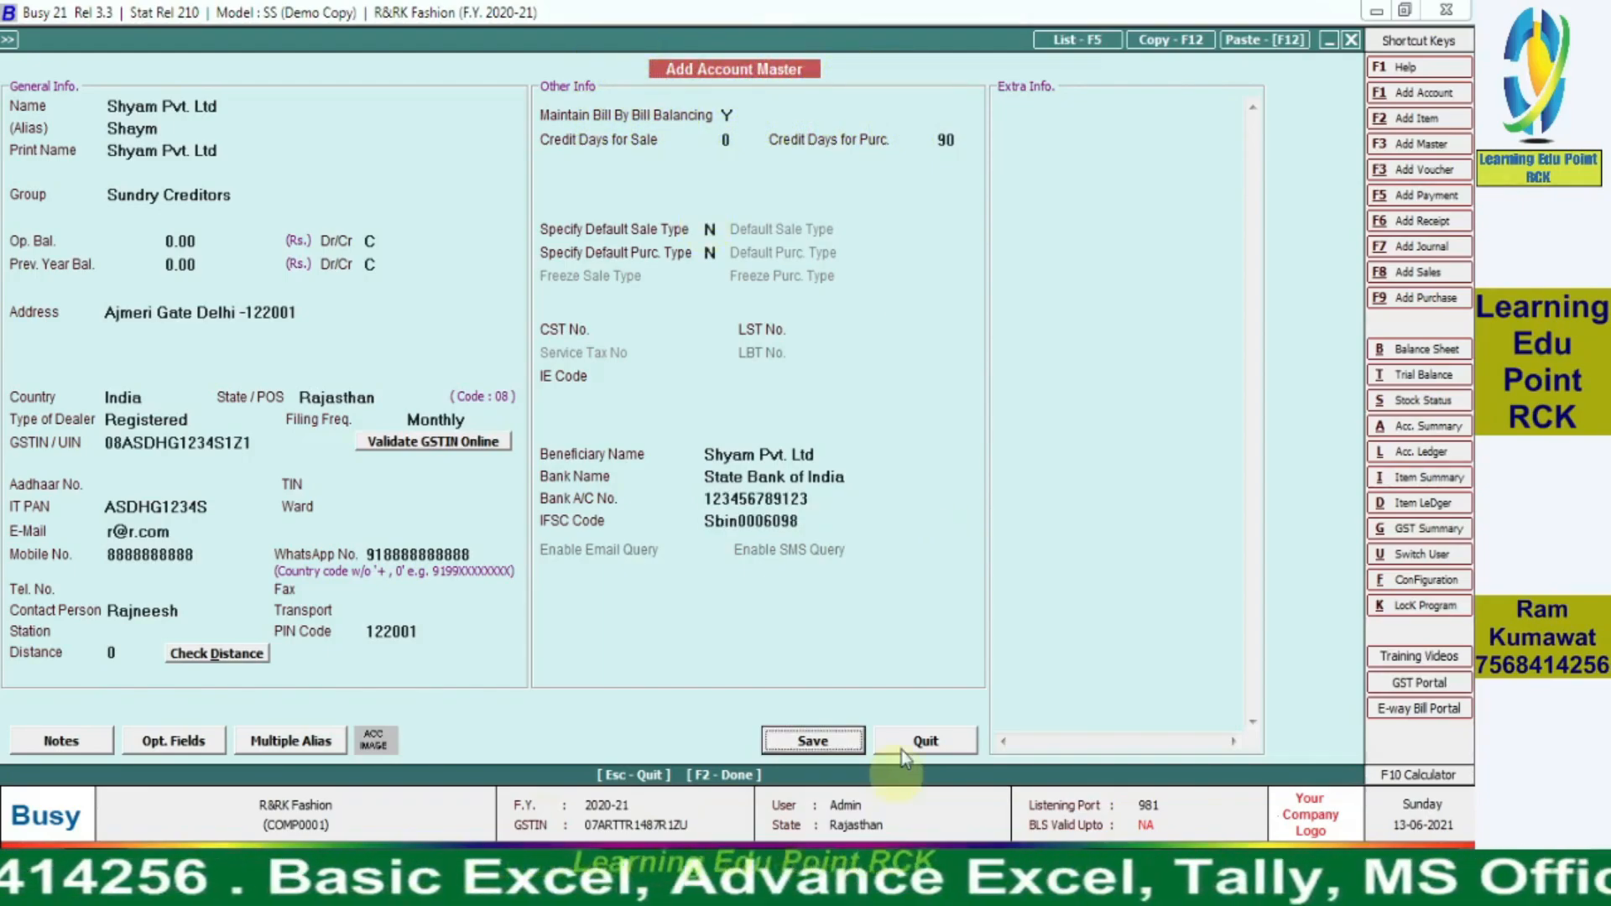
Step: Save the ledger and display the List of Accounts in Standard Format for all accounts
click(839, 741)
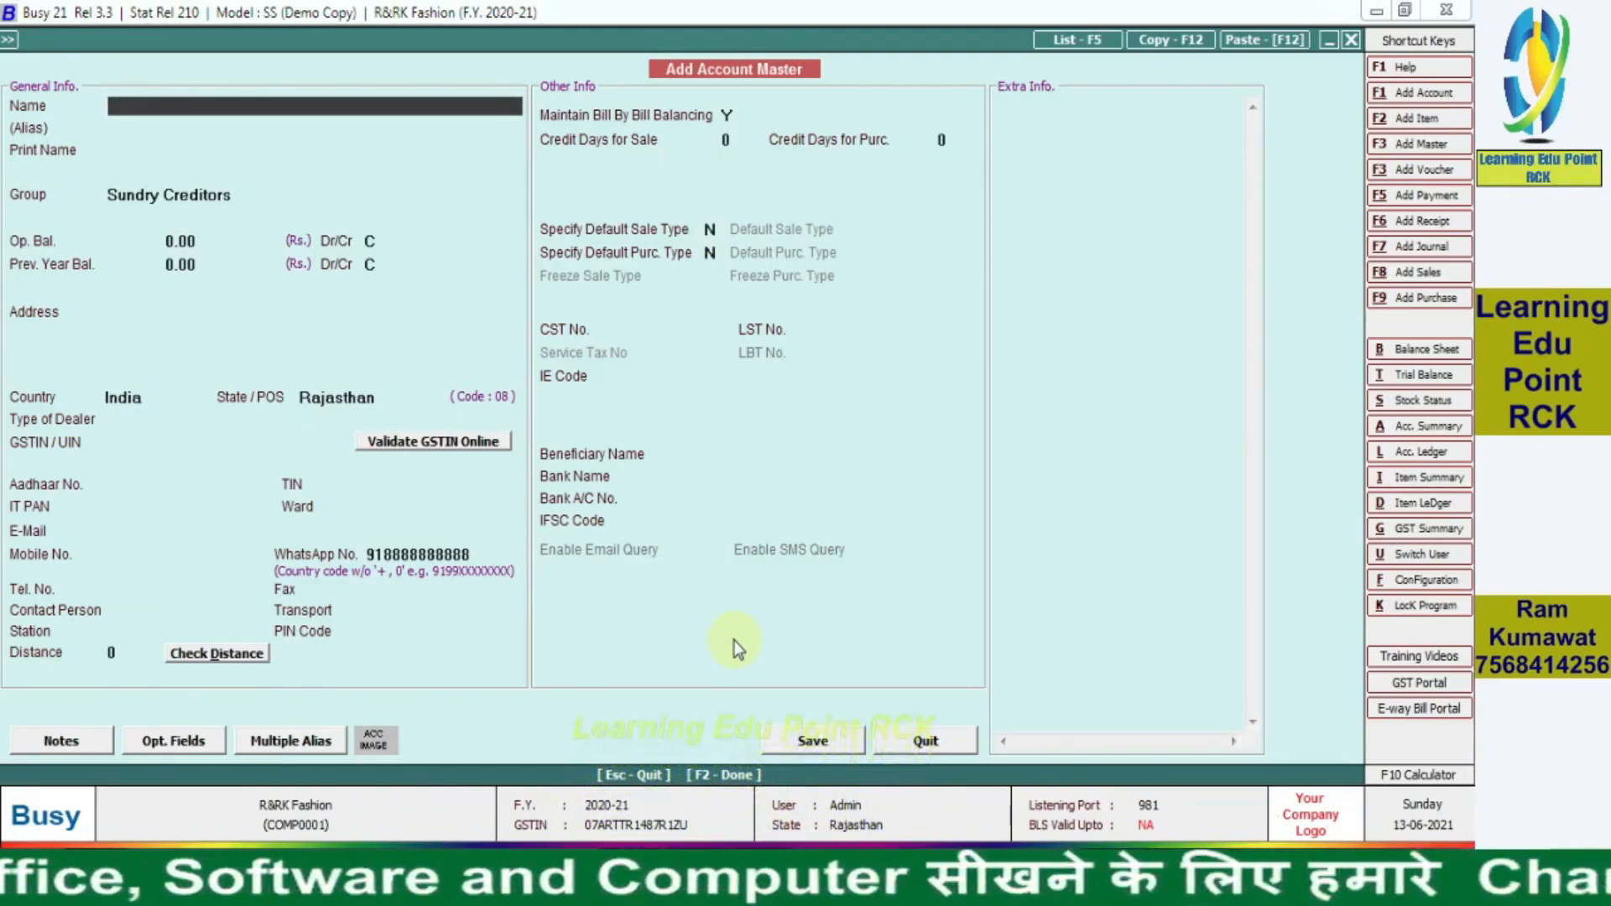
key(Escape)
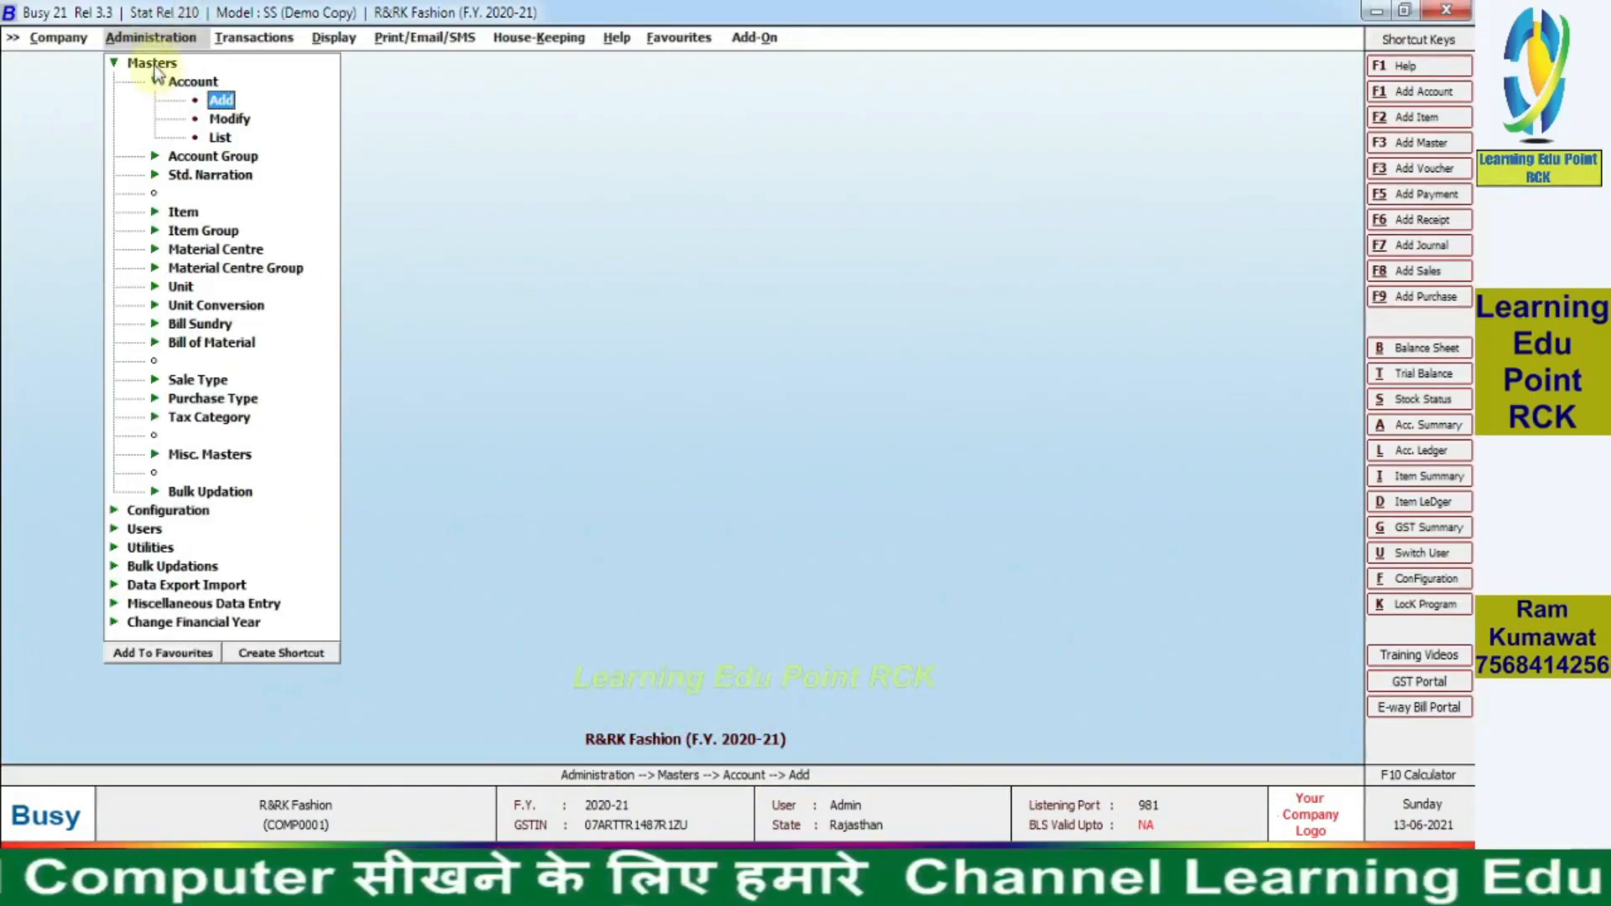
click(219, 140)
key(Return)
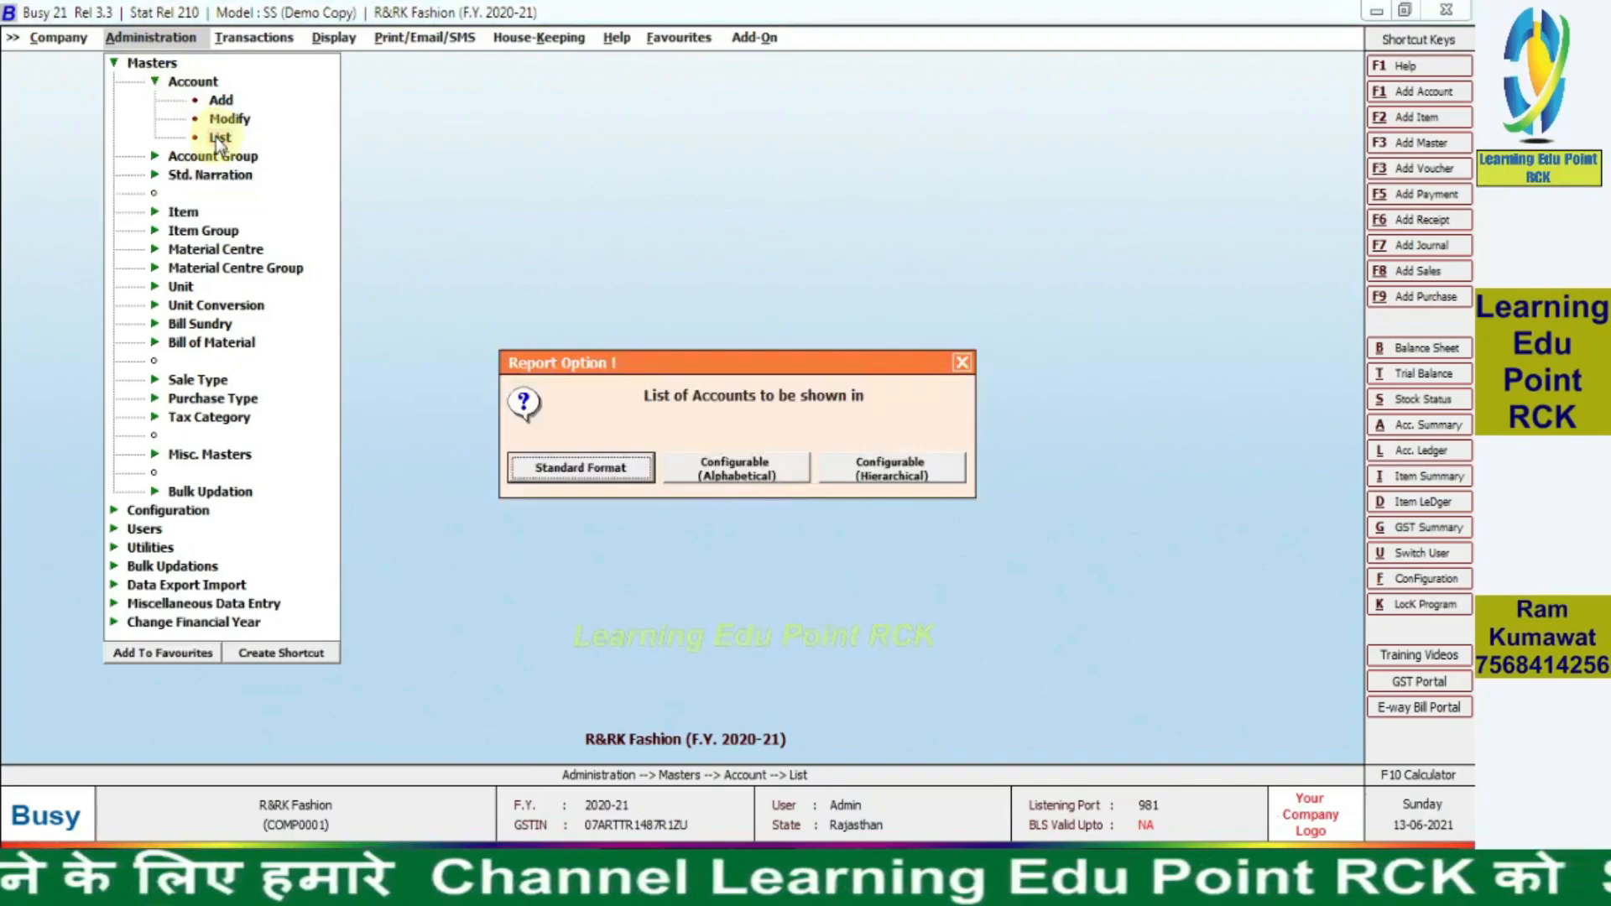
click(570, 468)
click(623, 485)
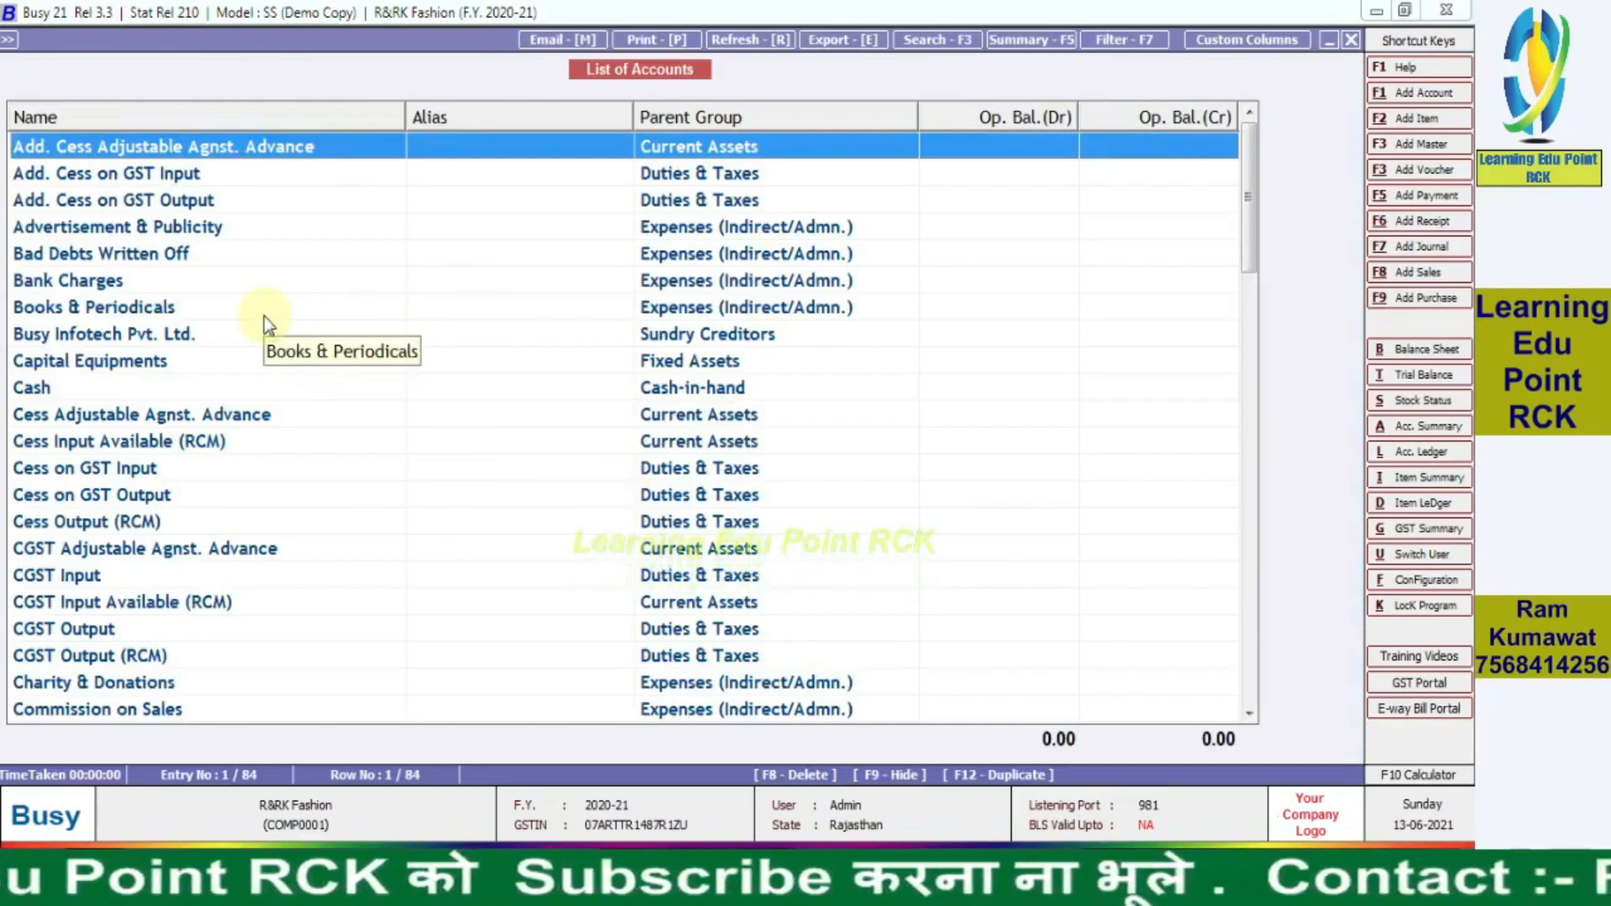
Step: Search the list with 'sh' and step through the accounts to locate Shyam Pvt. Ltd
text(sh)
key(Down)
key(Down)
key(Down)
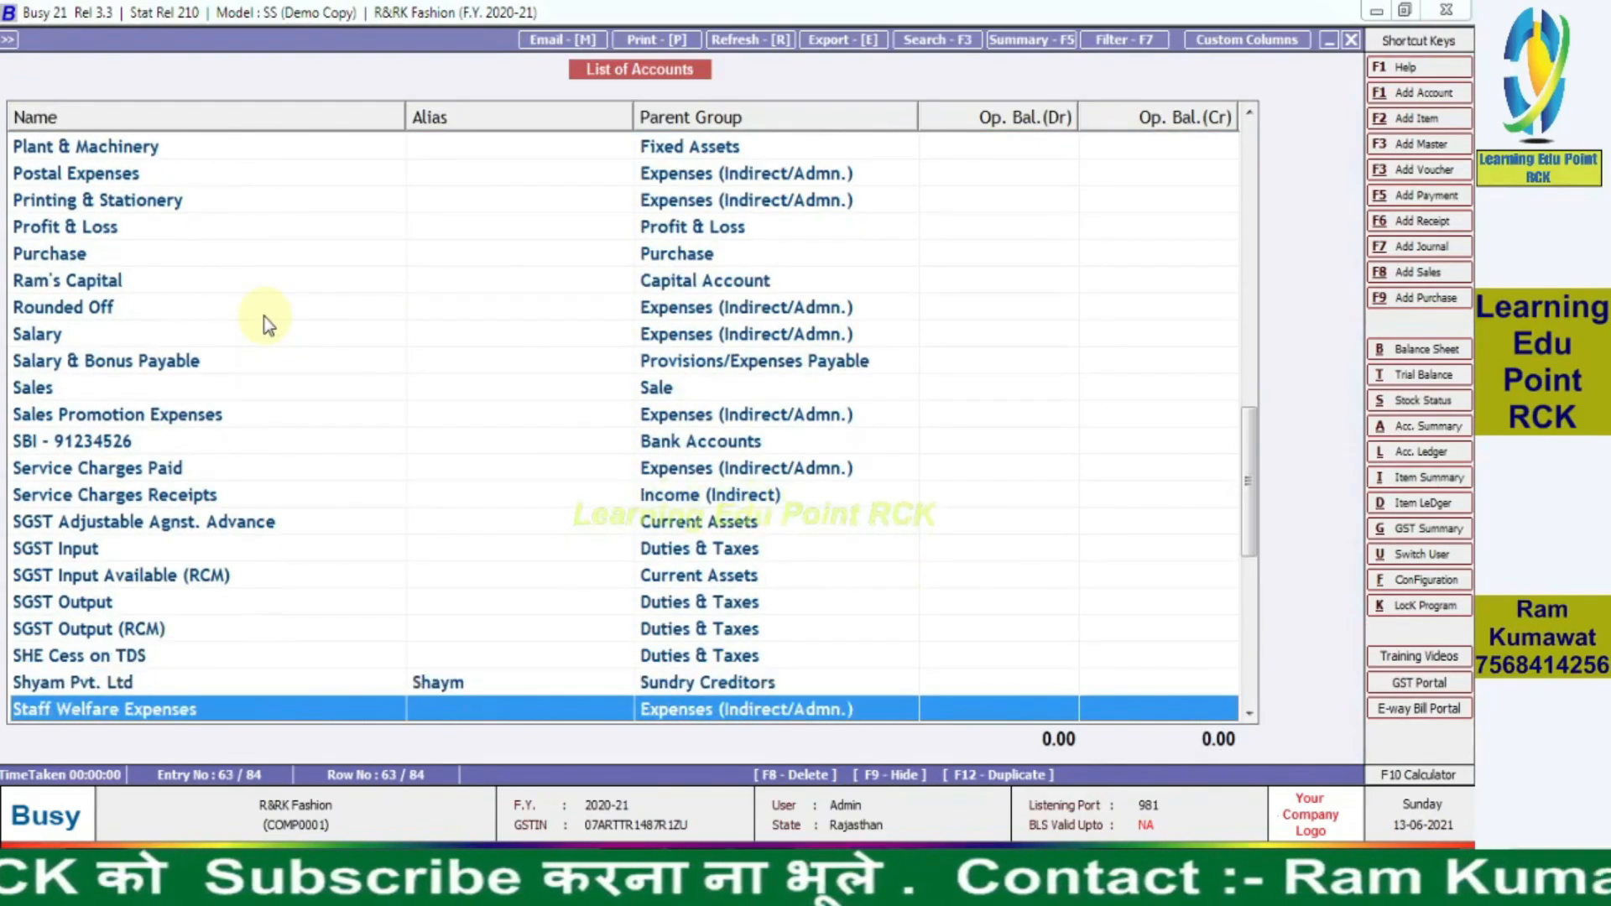
key(Up)
key(Up)
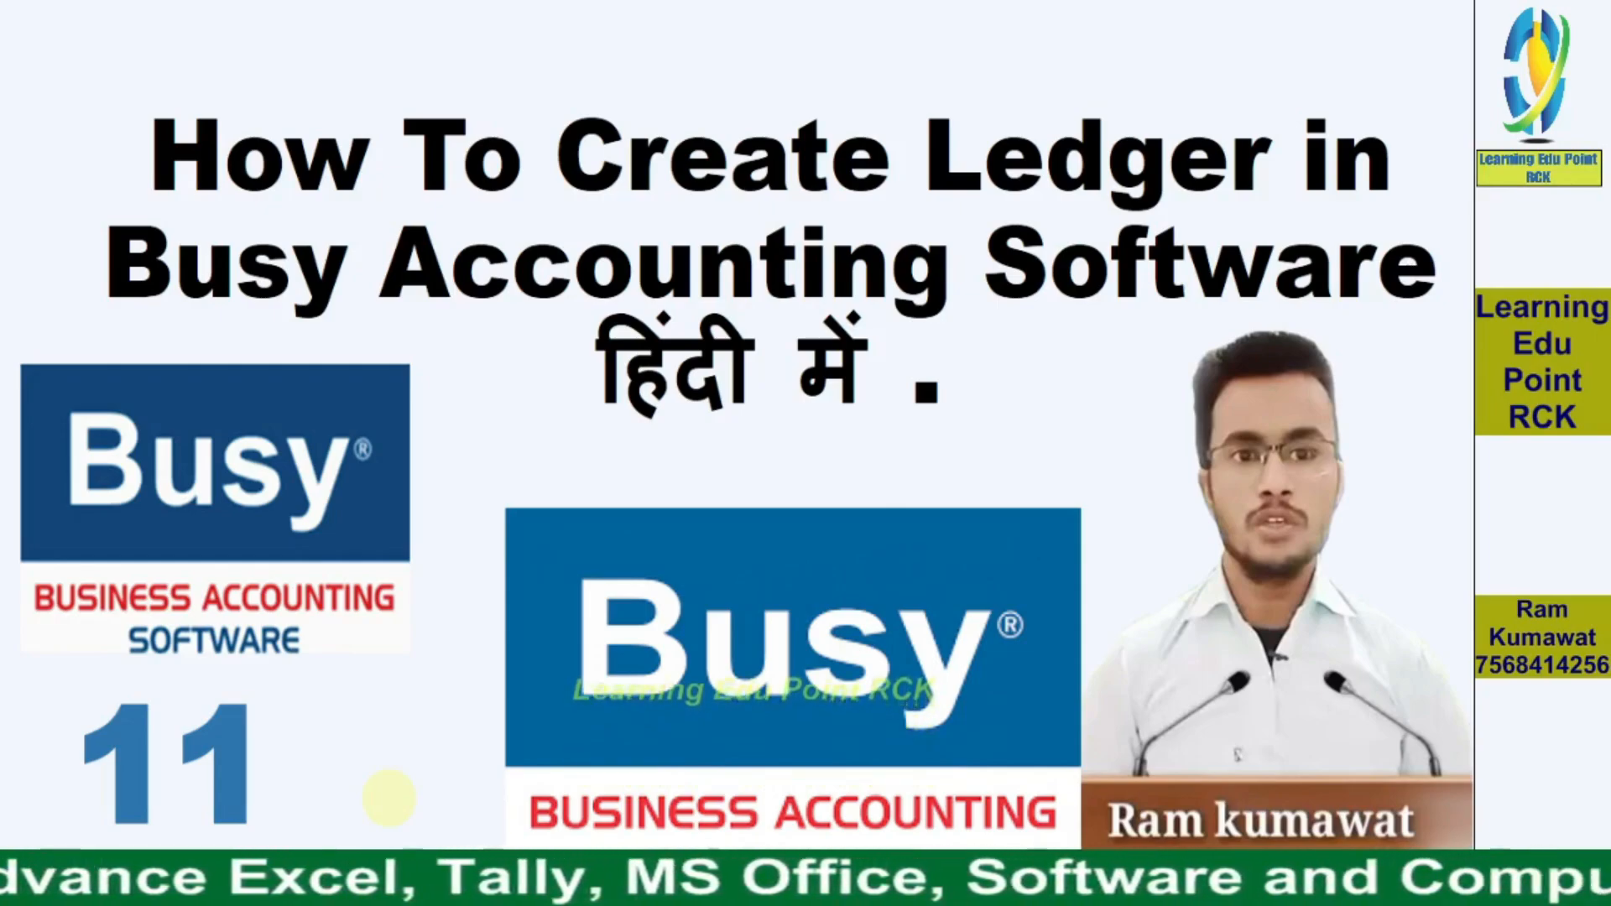
Step: Return to Busy 21 and open Masters > Account > Add for a new ledger
key(alt+Tab)
key(alt+Tab)
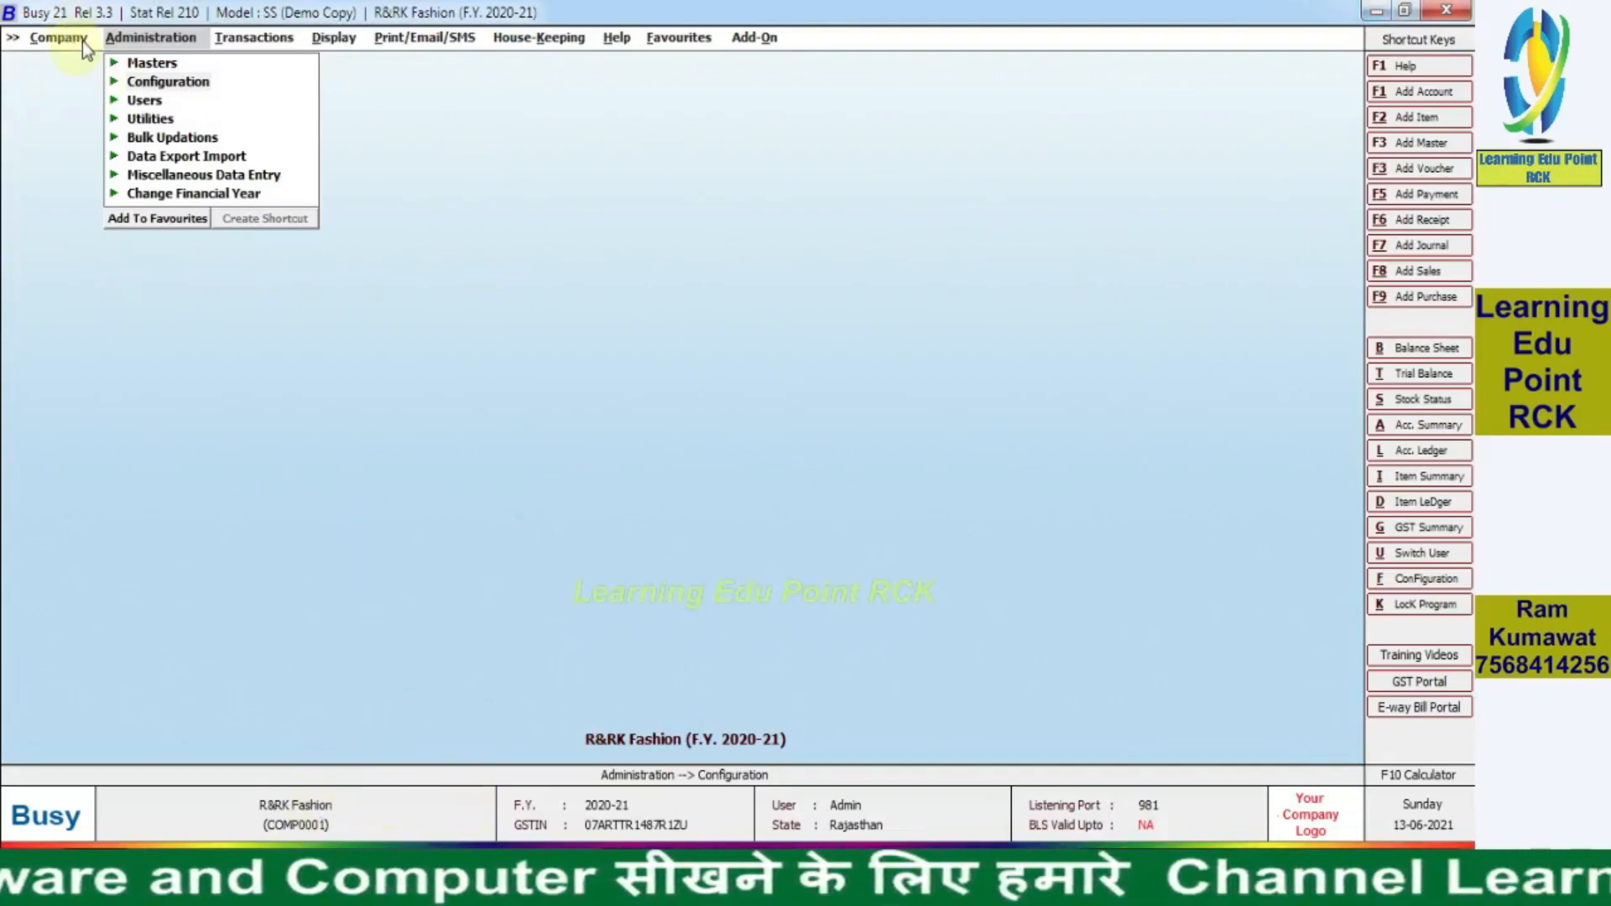
click(131, 43)
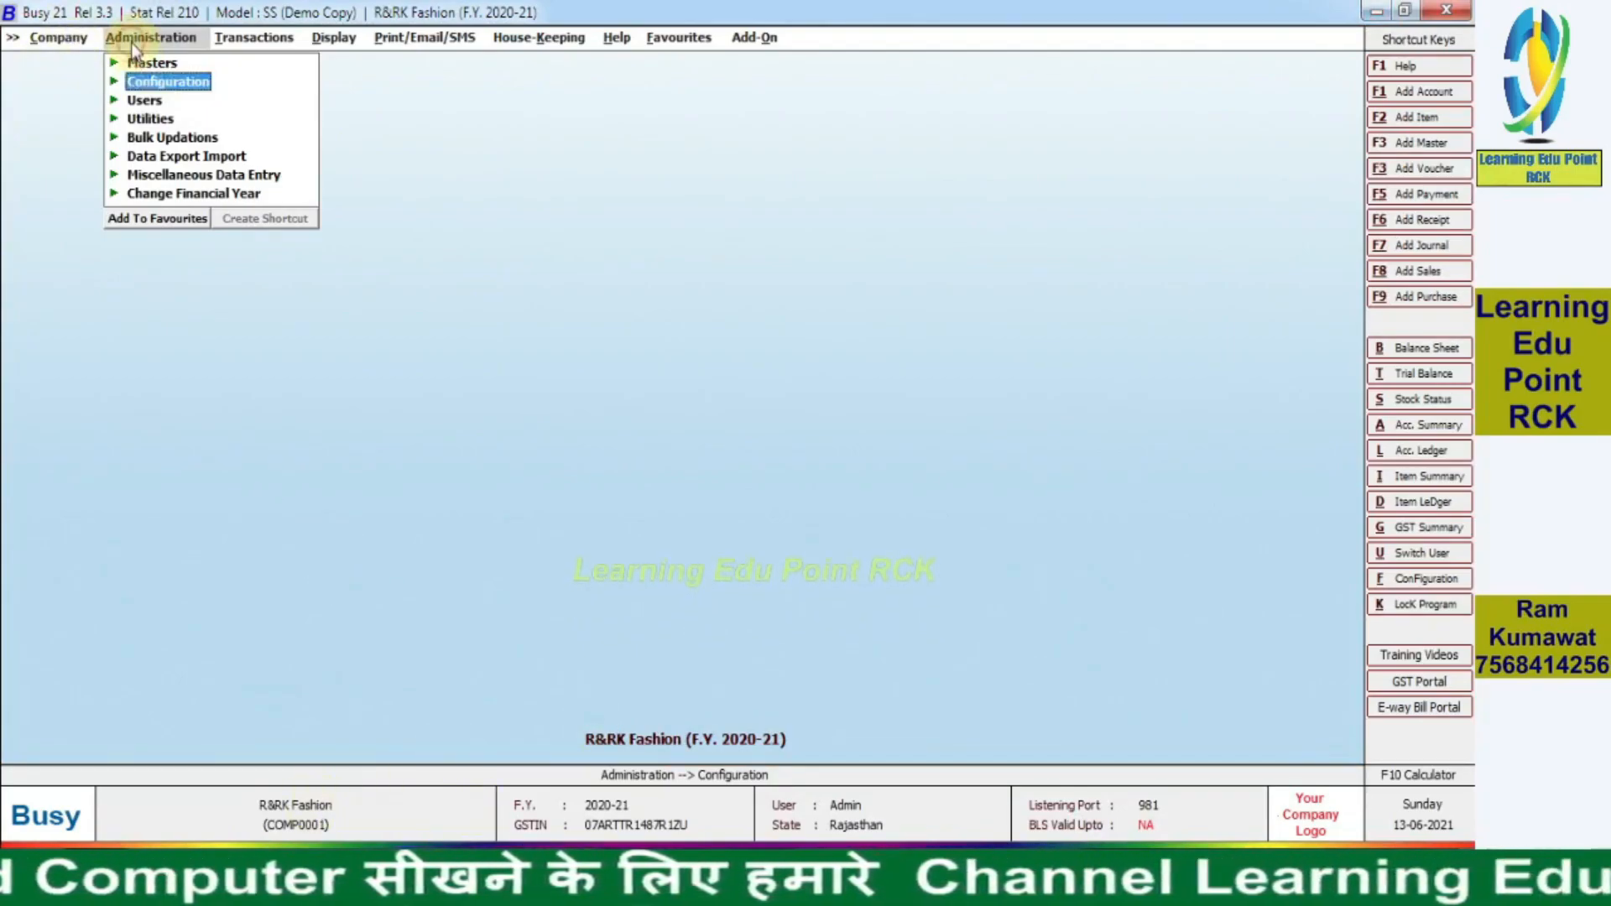
click(112, 60)
click(115, 65)
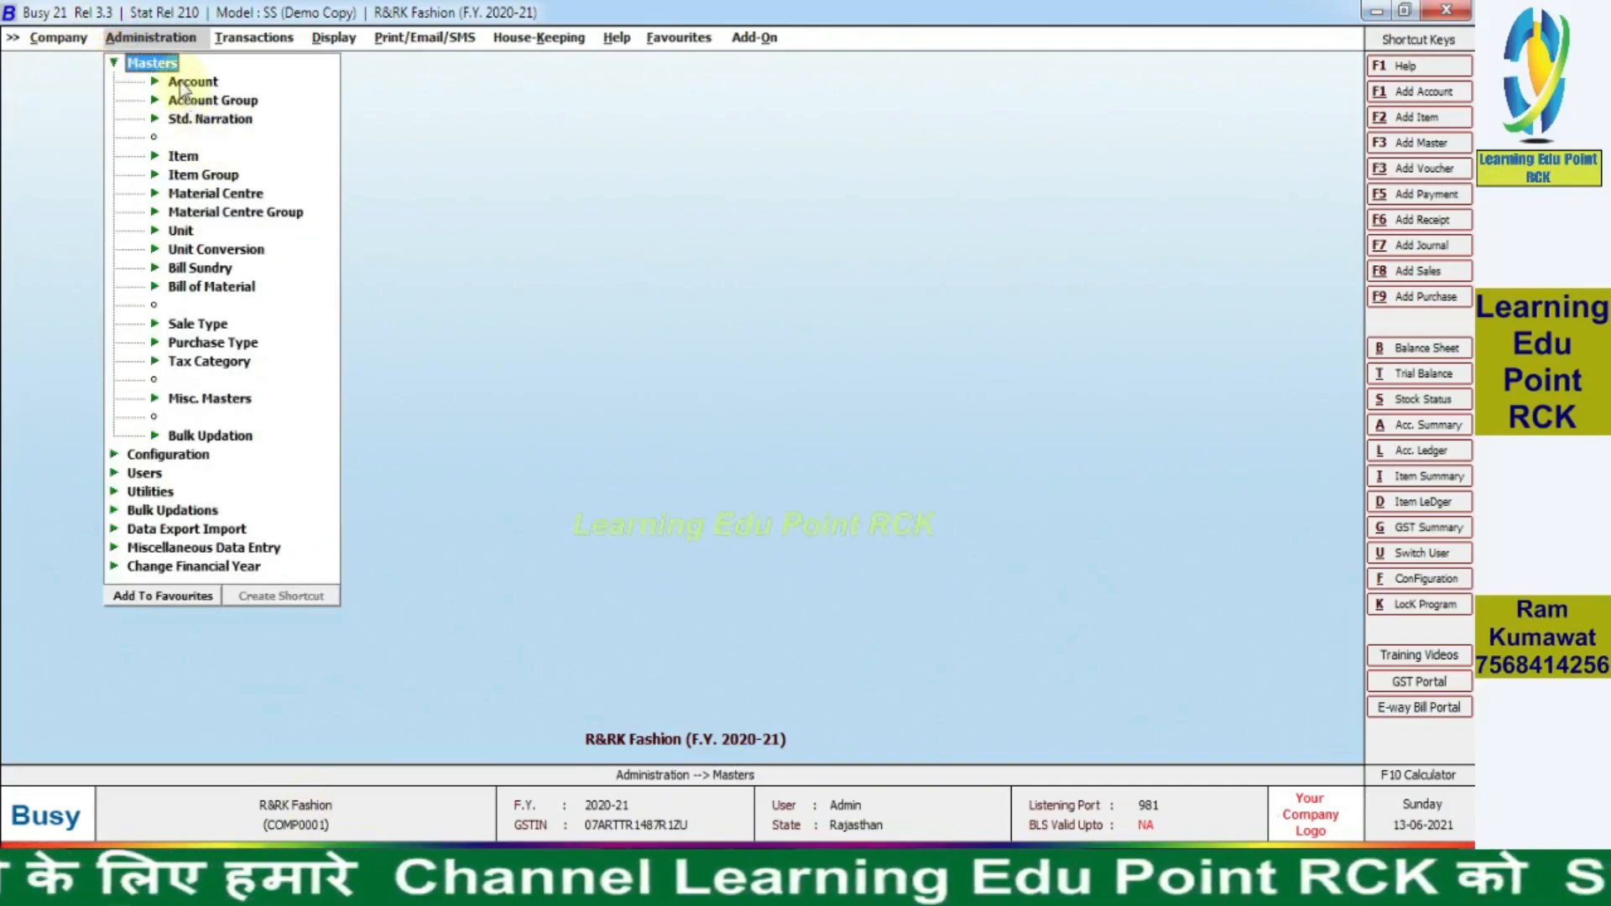
click(183, 84)
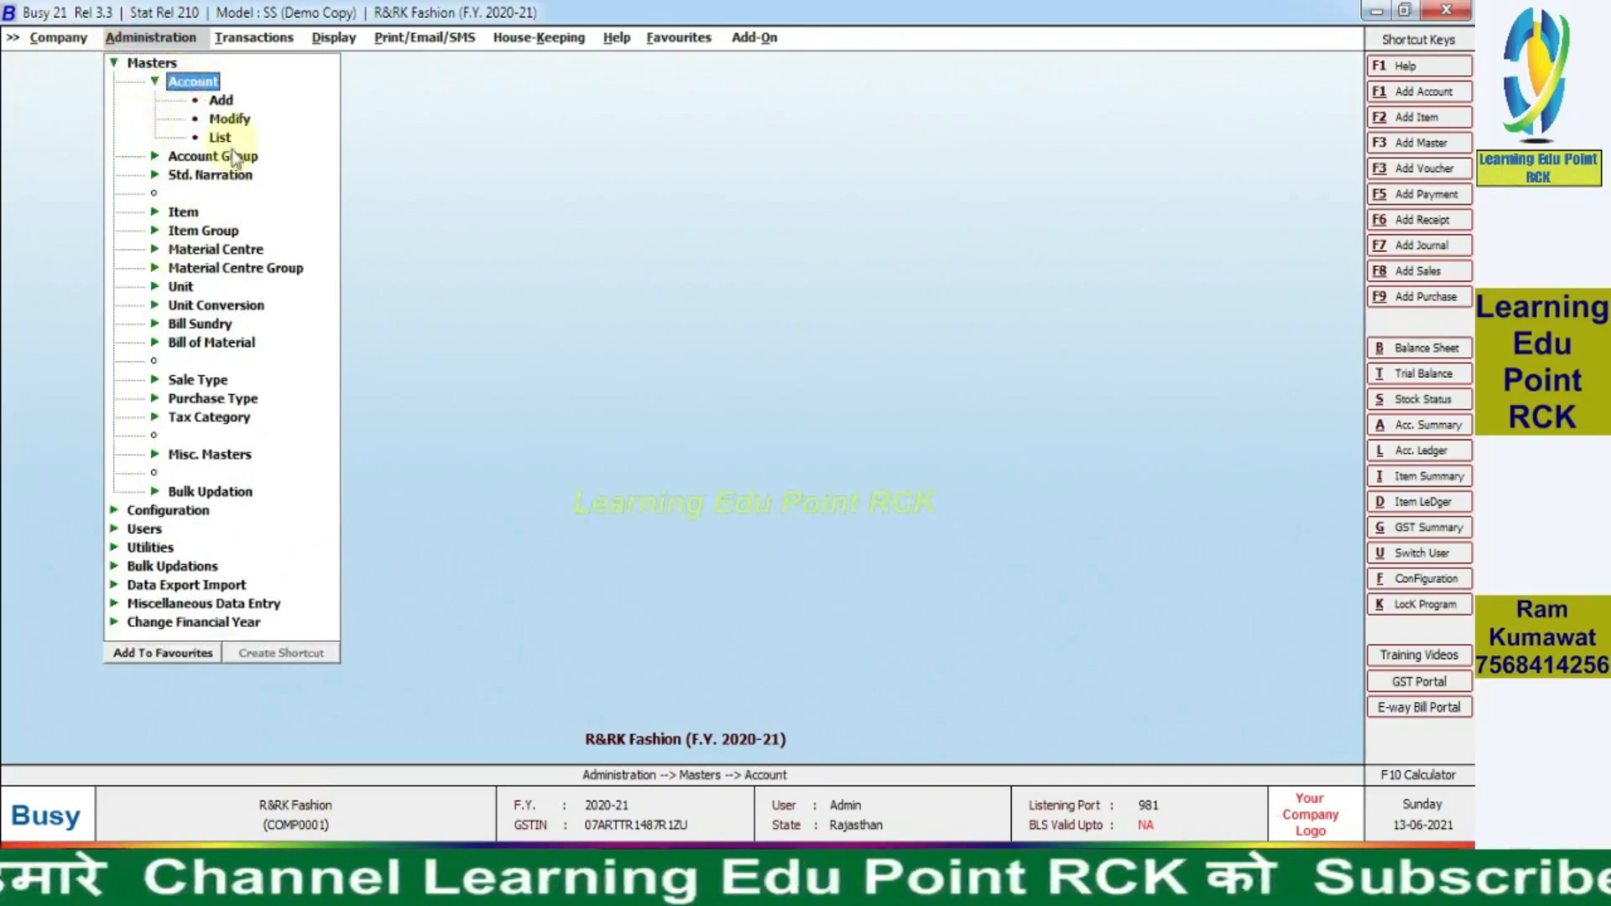
click(219, 100)
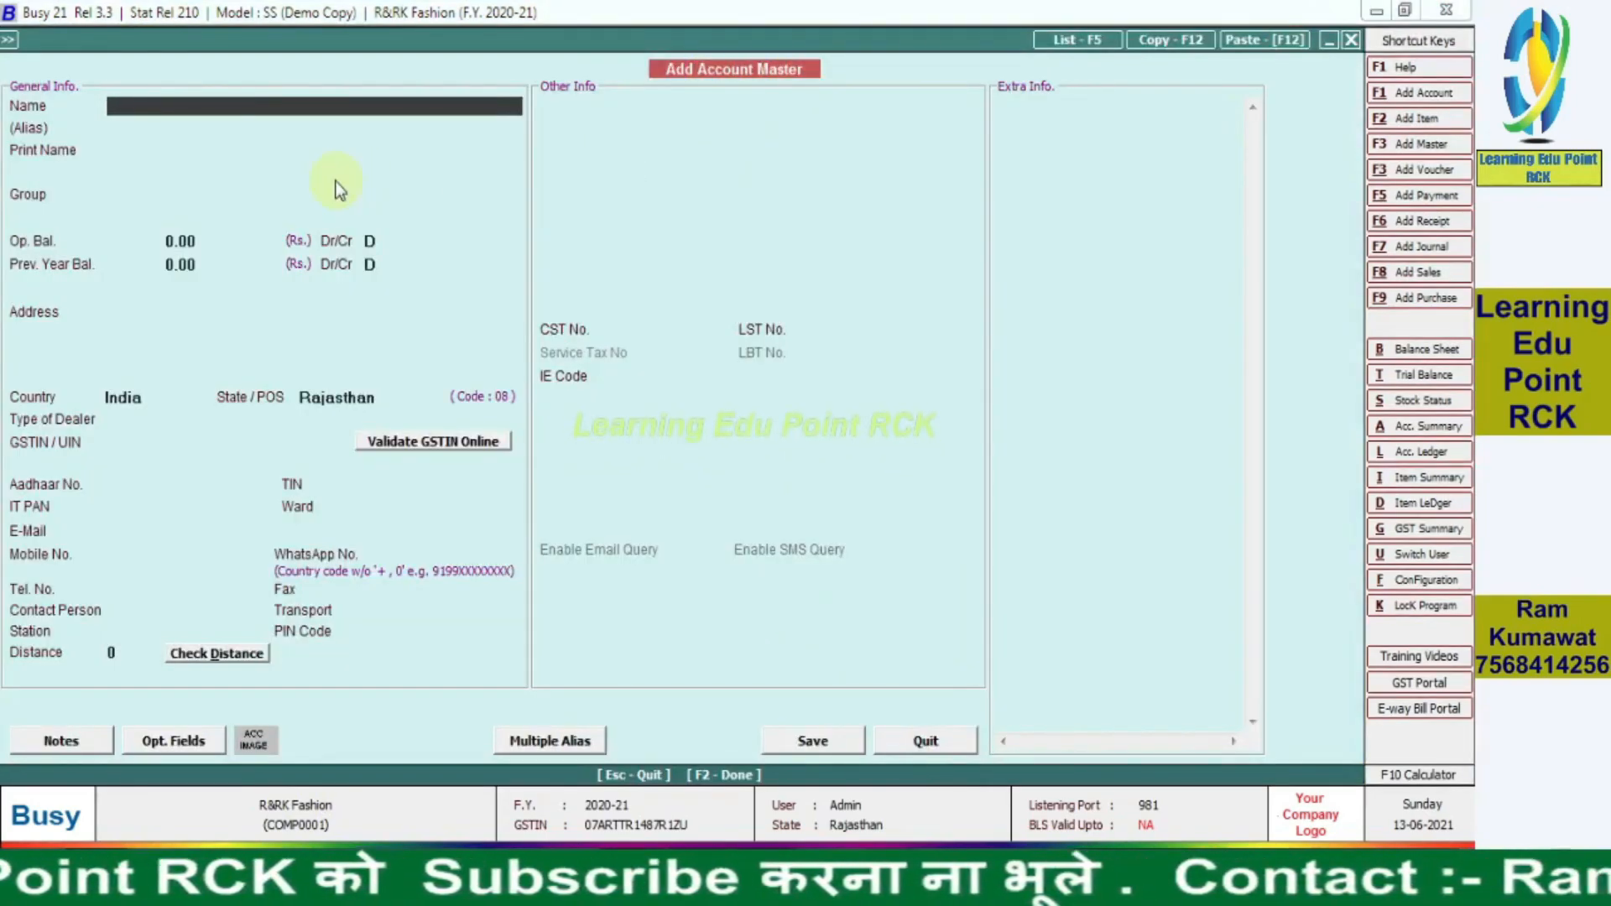
Step: Enter the account name 'Shyam Pvt. Ltd' and the alias 'Shaym'
click(262, 113)
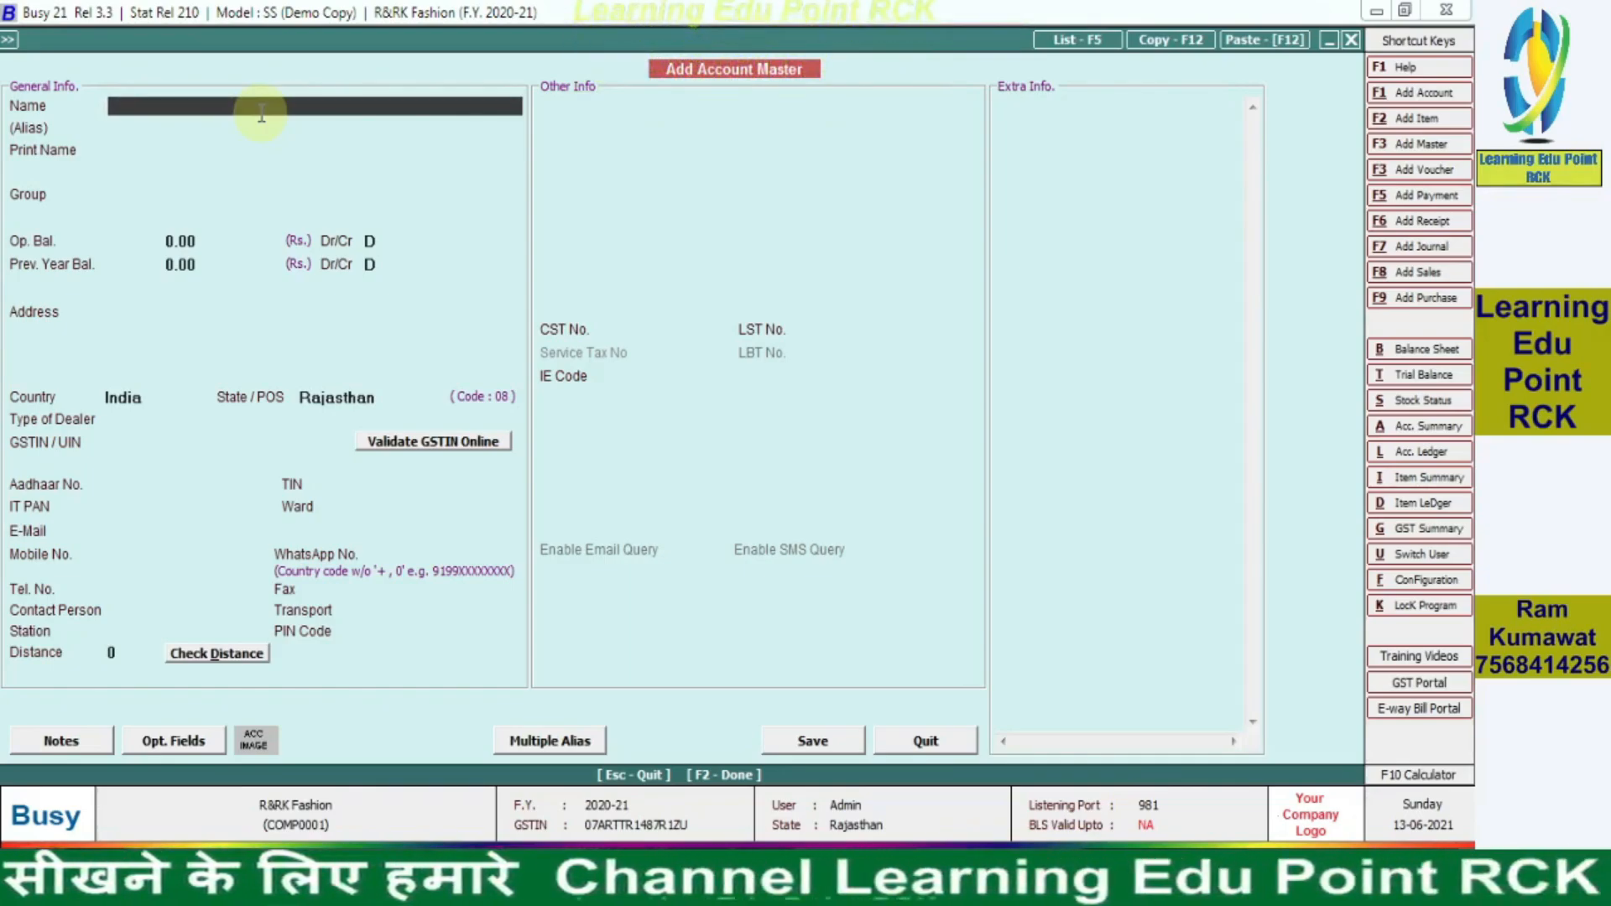
text(Sh)
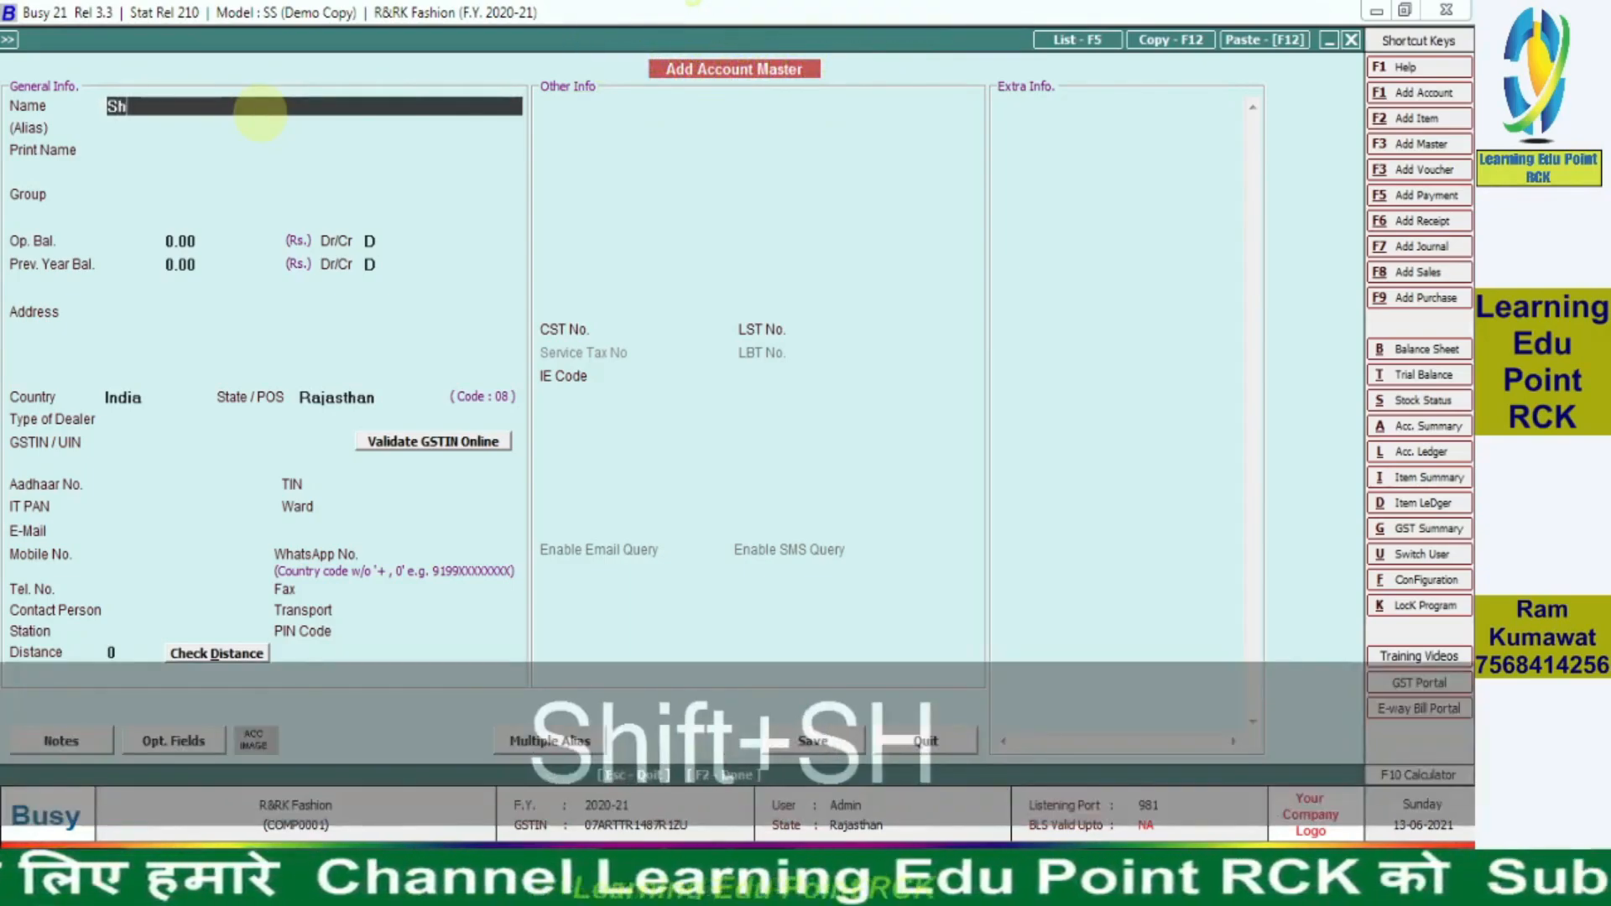
text(yam)
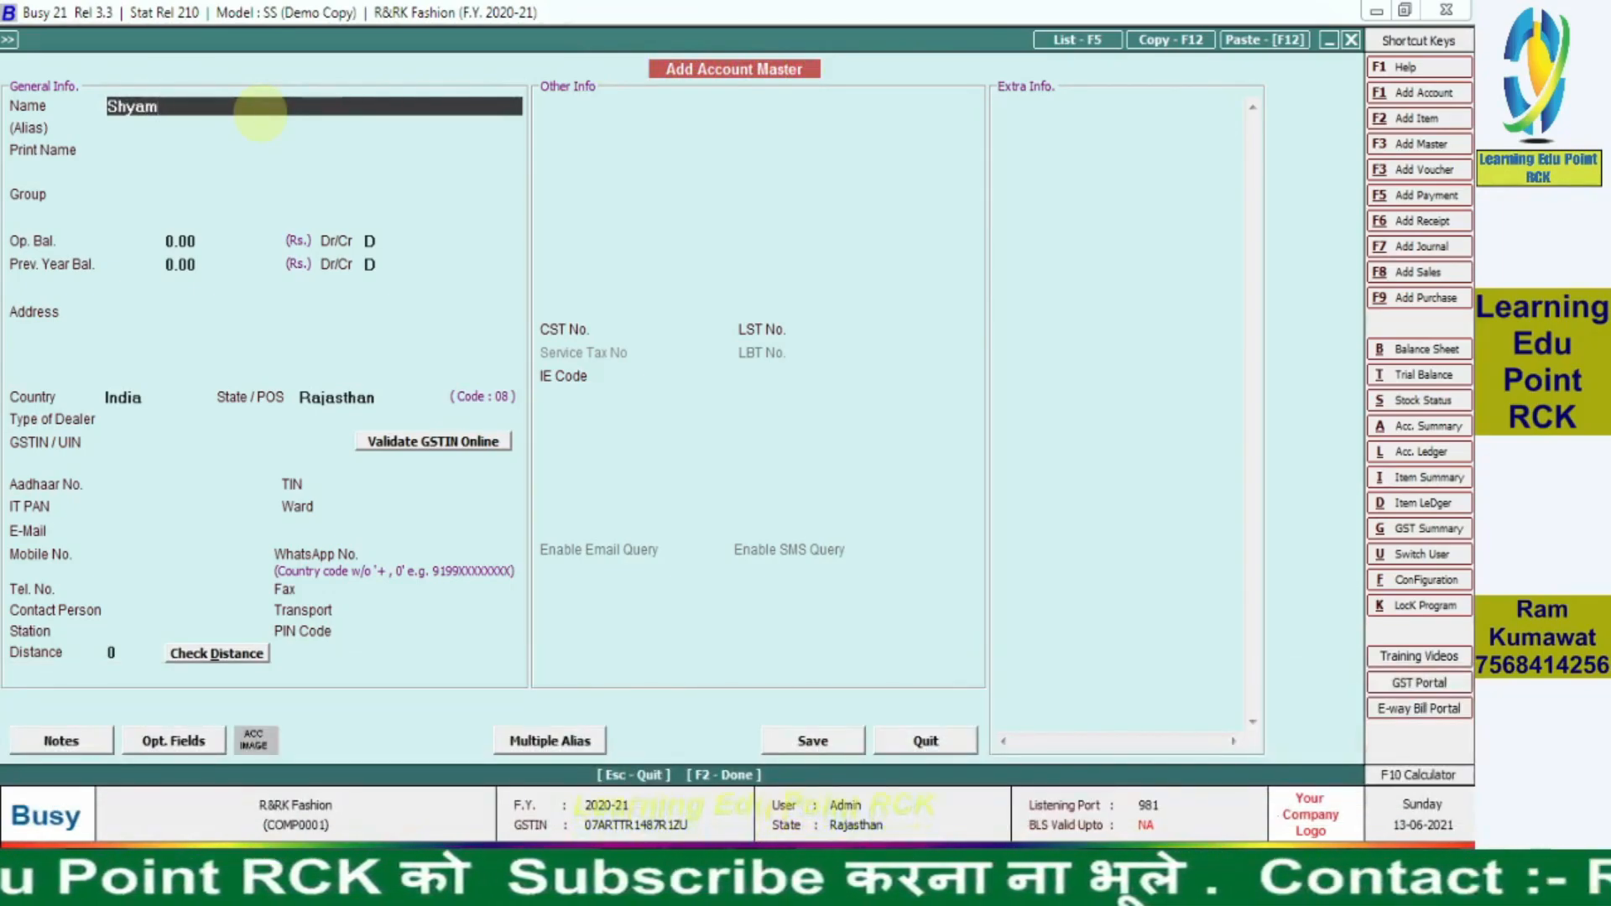
text(Pvt)
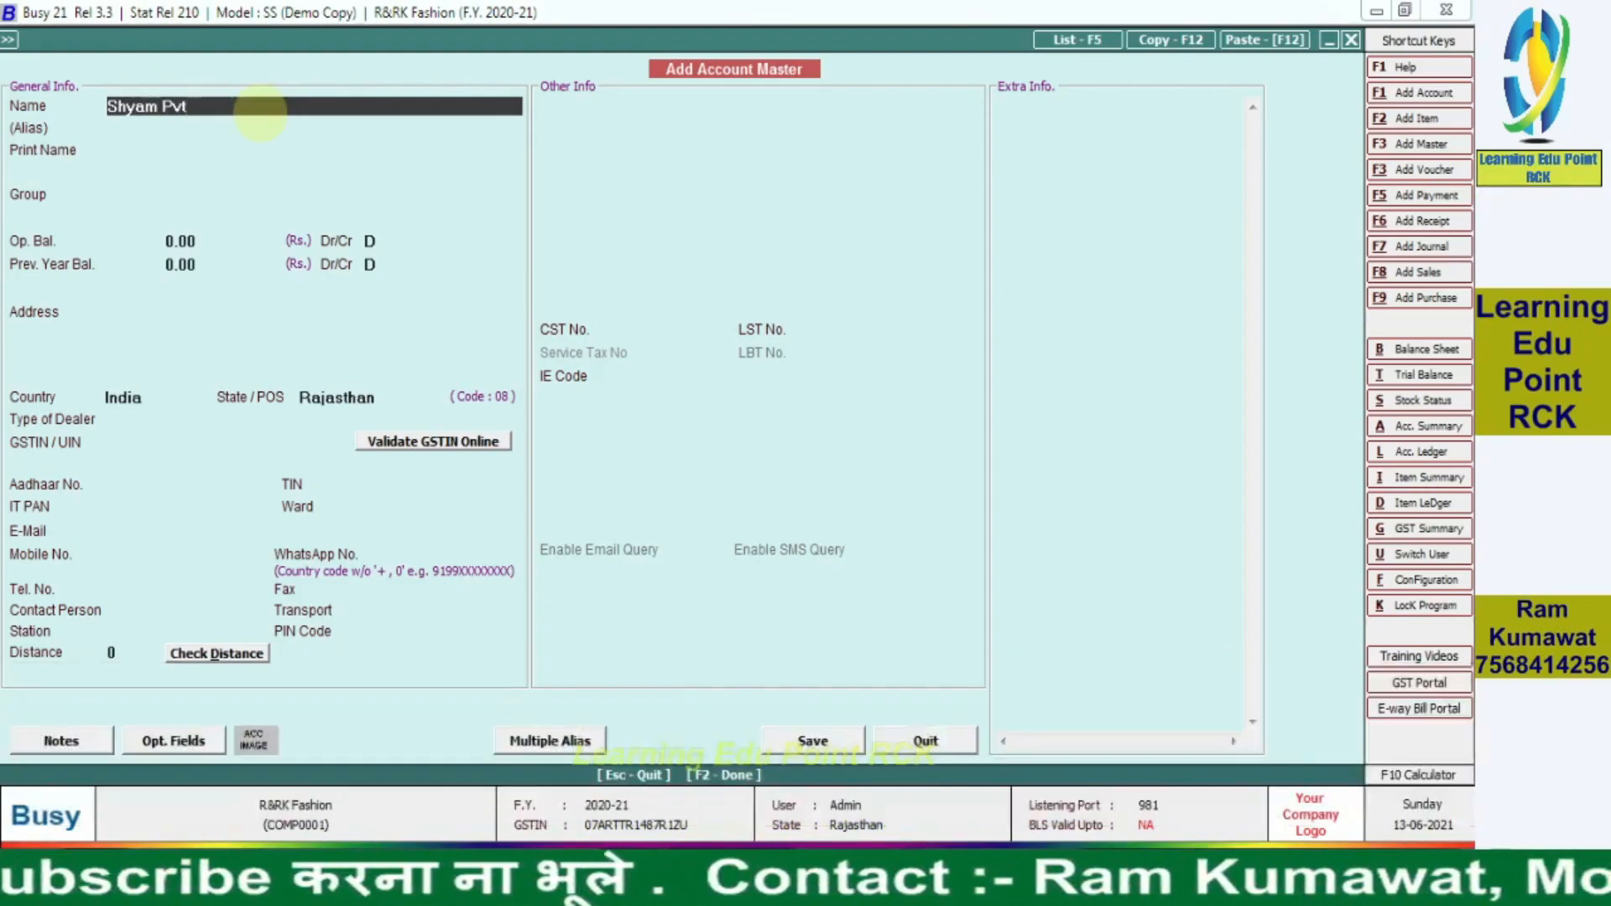
text(. Ltd)
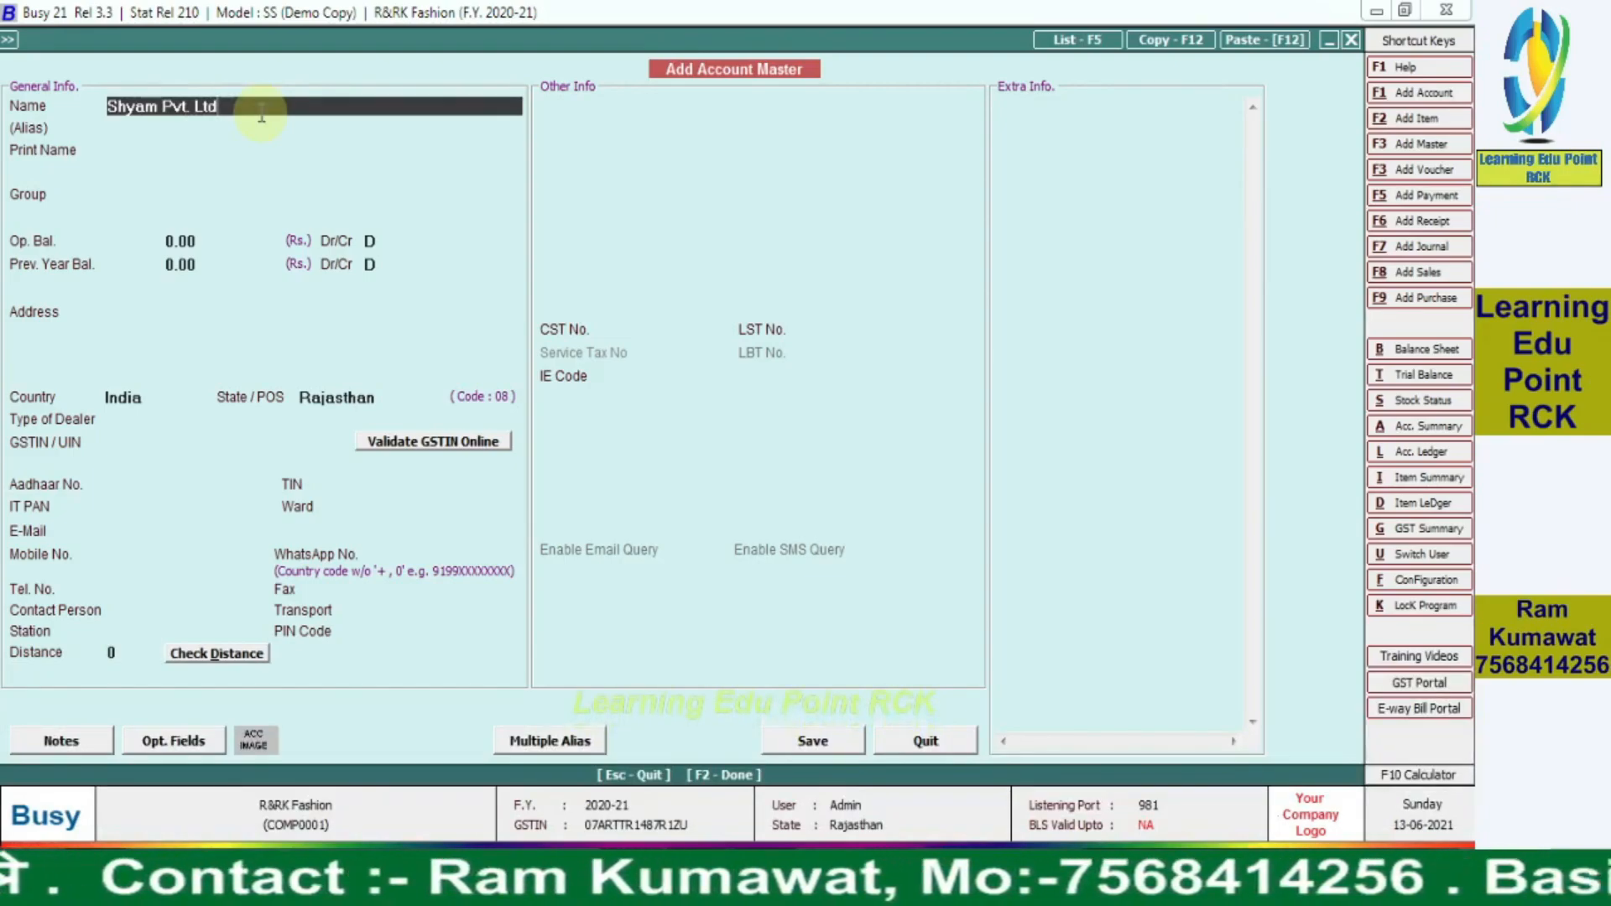
key(Return)
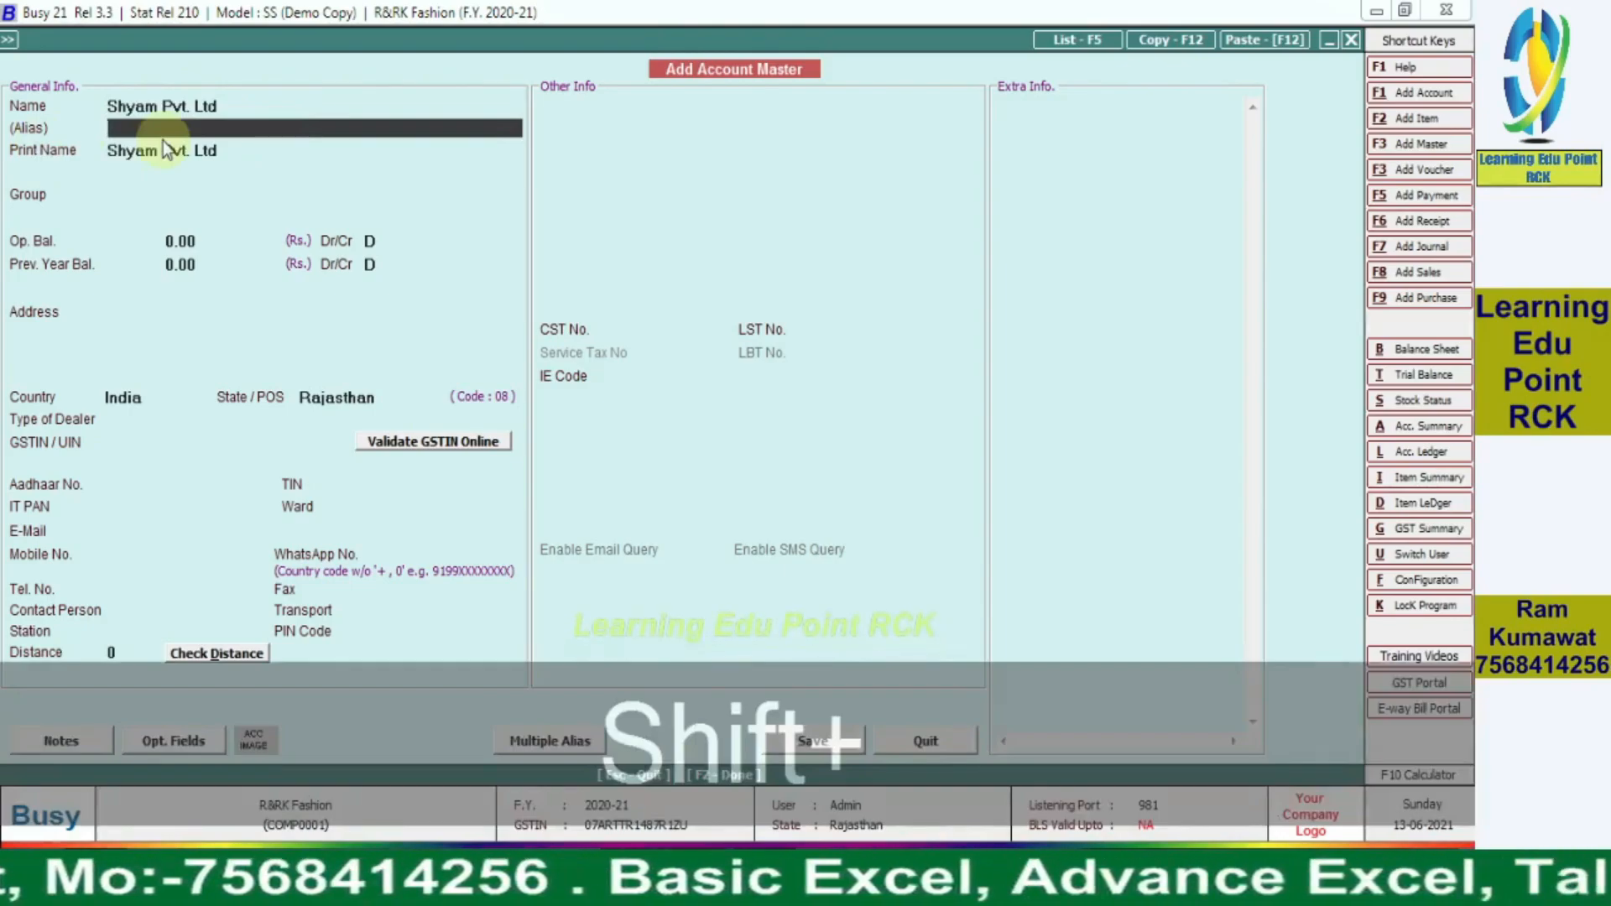
text(Shaym)
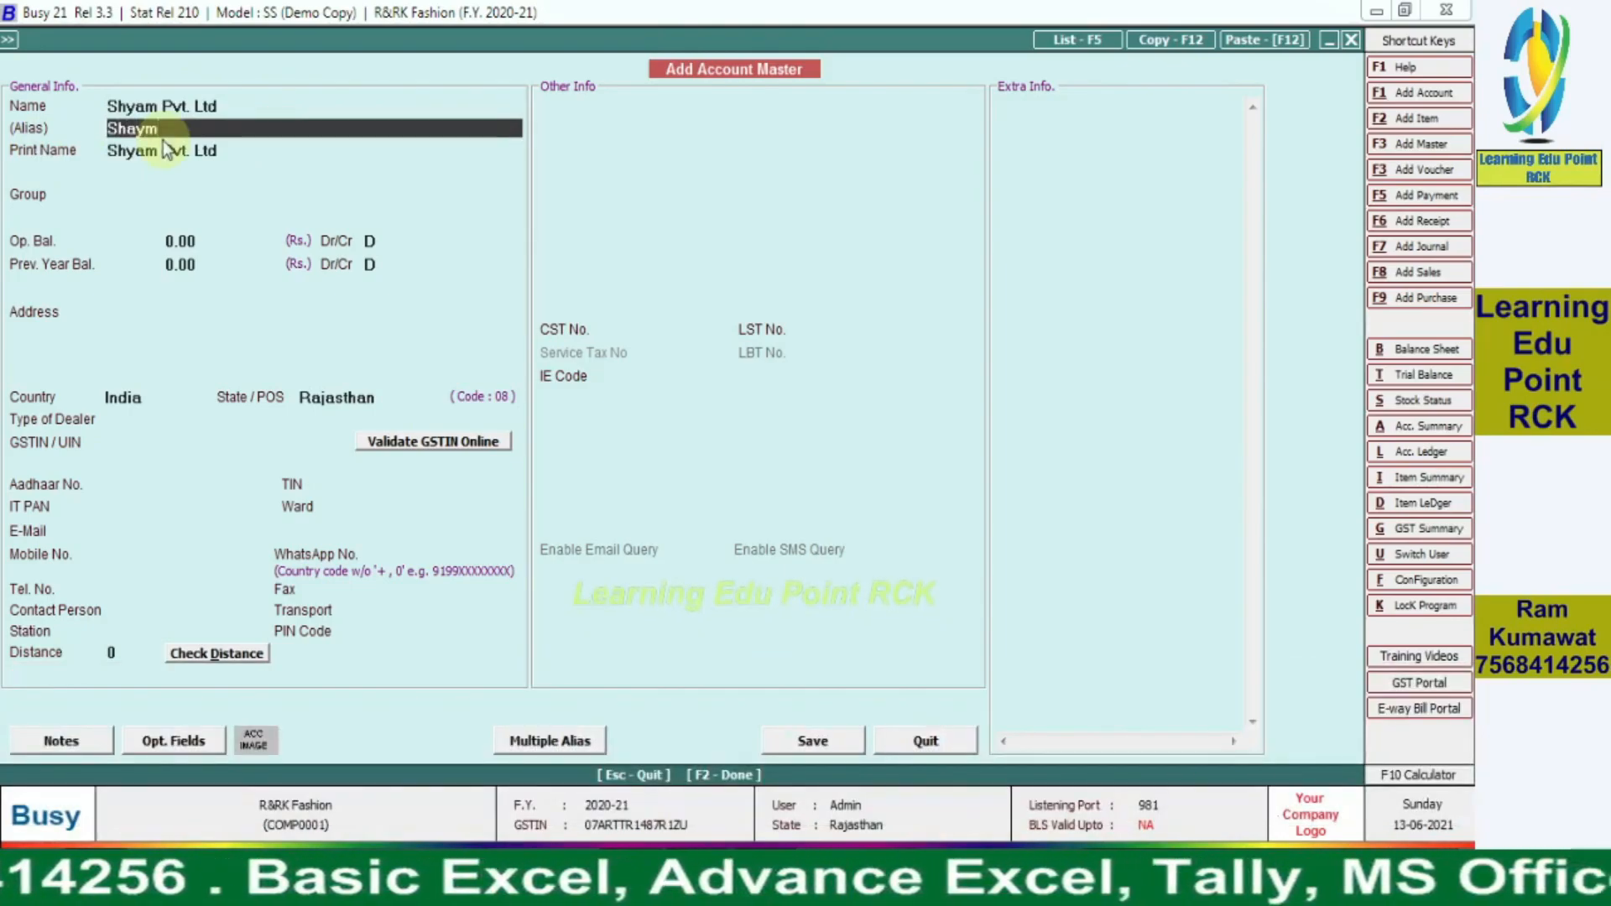
key(Return)
key(Return)
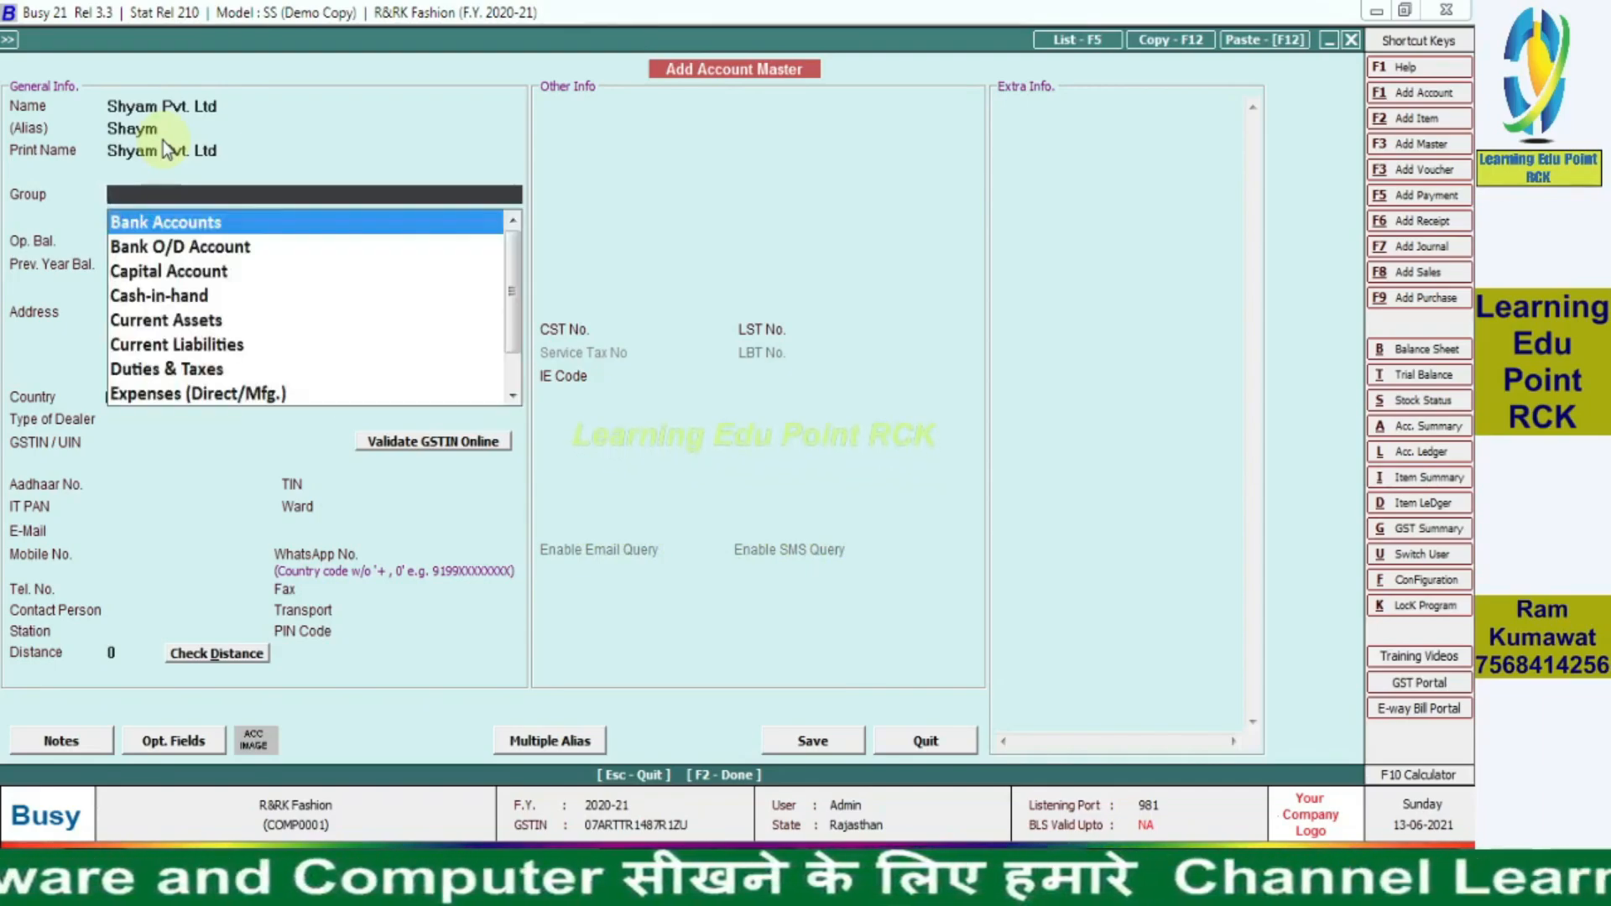
Step: Choose Sundry Creditors as the group, keeping opening and previous-year balances at 0.00 Cr
text(sun)
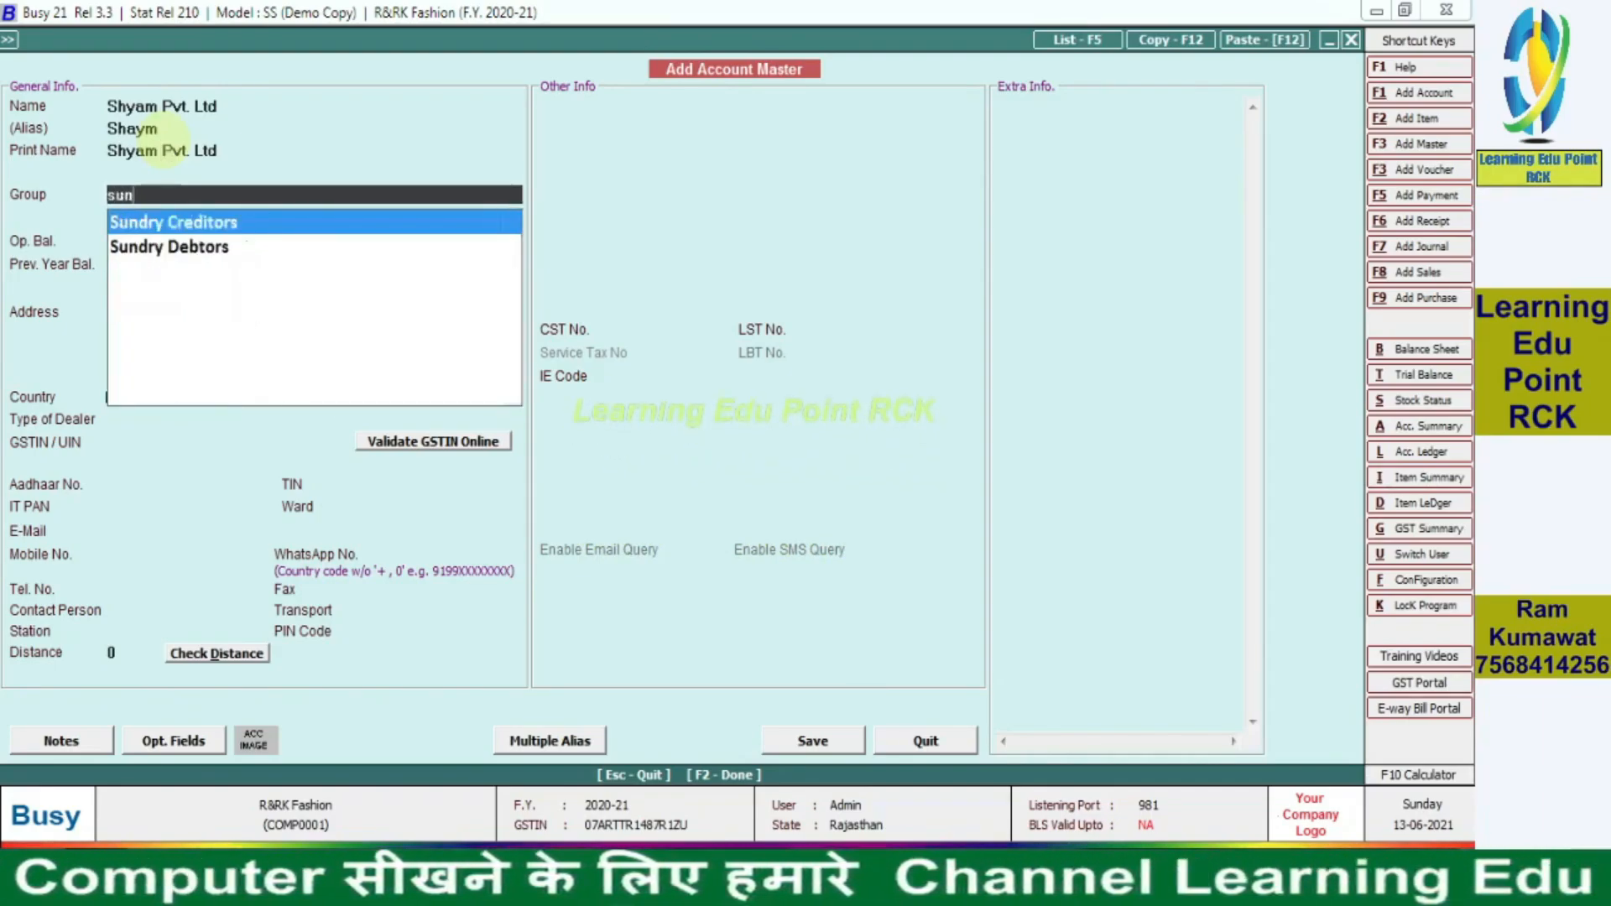
key(Return)
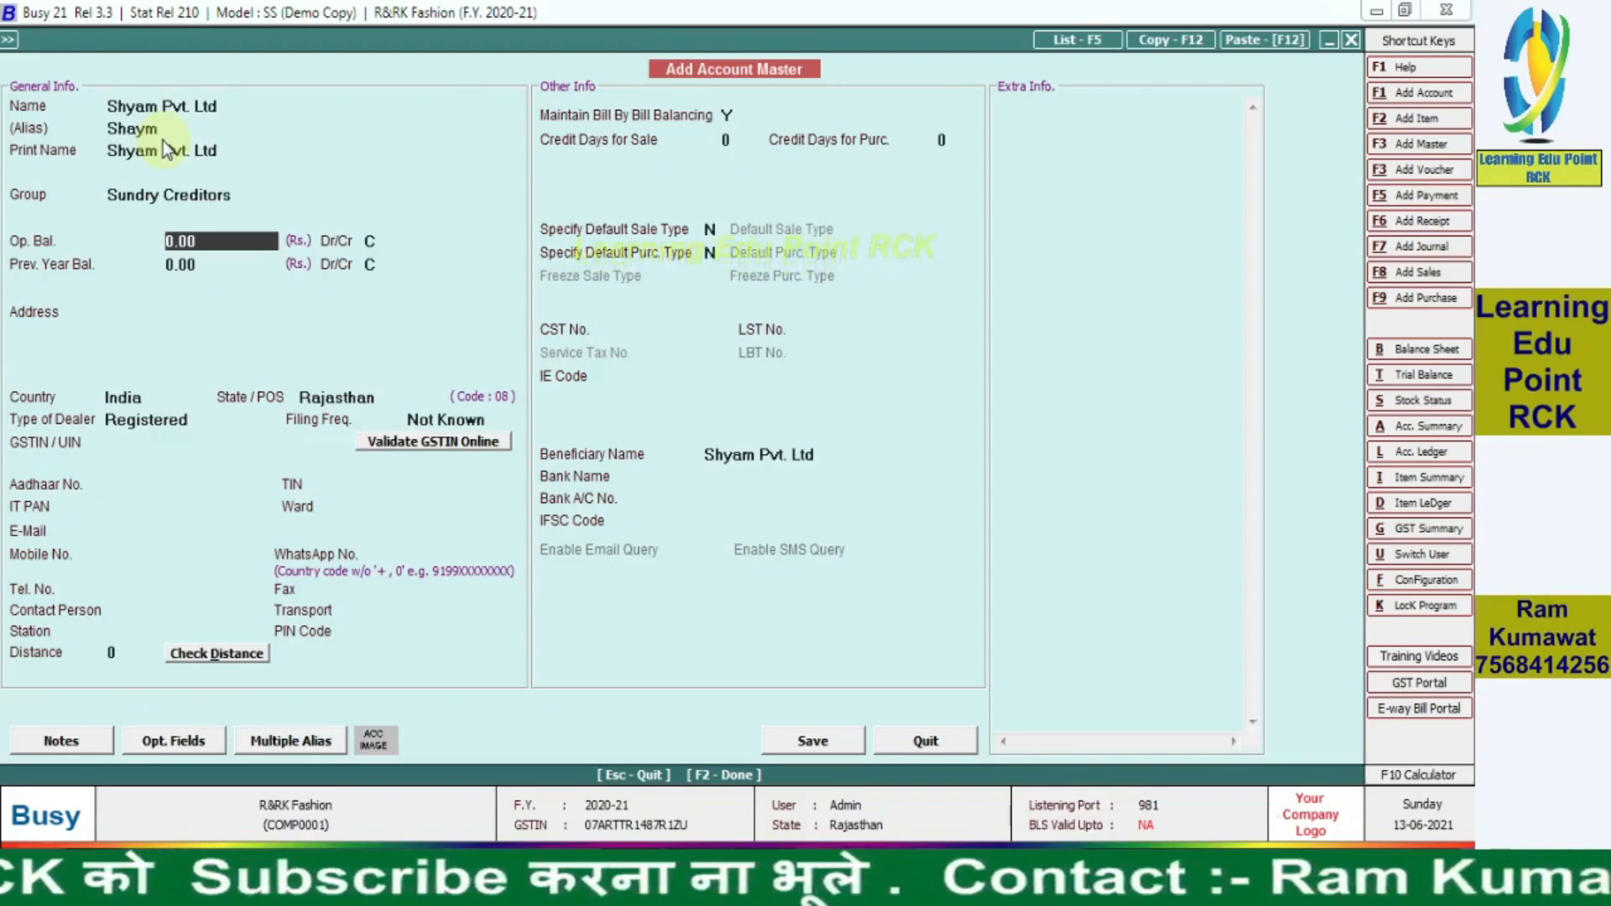
key(Return)
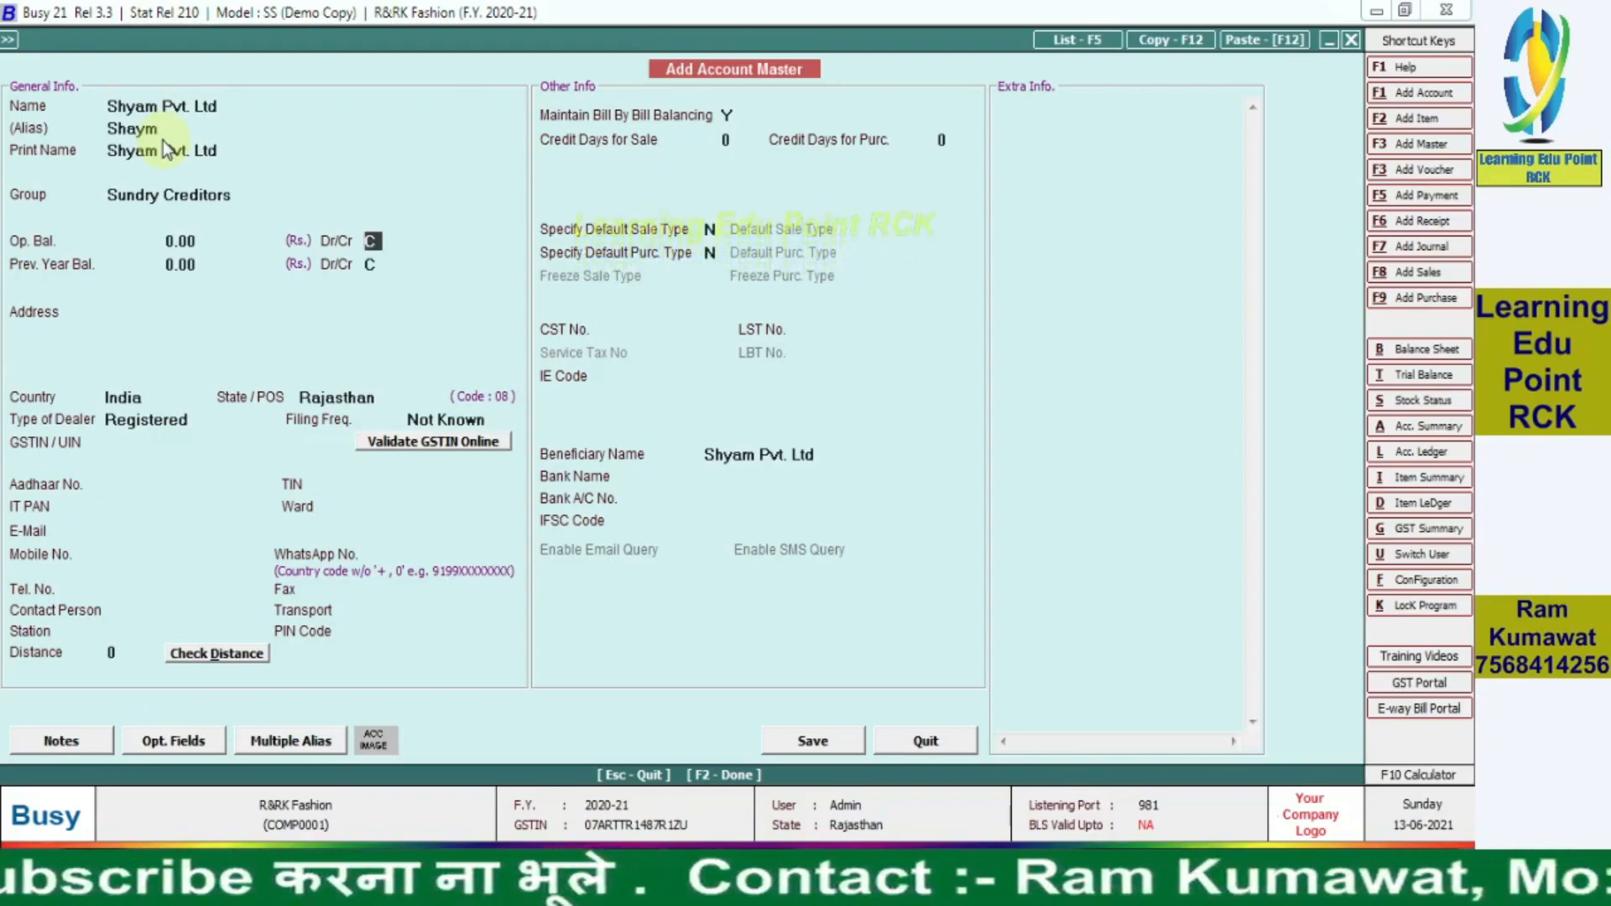
key(Return)
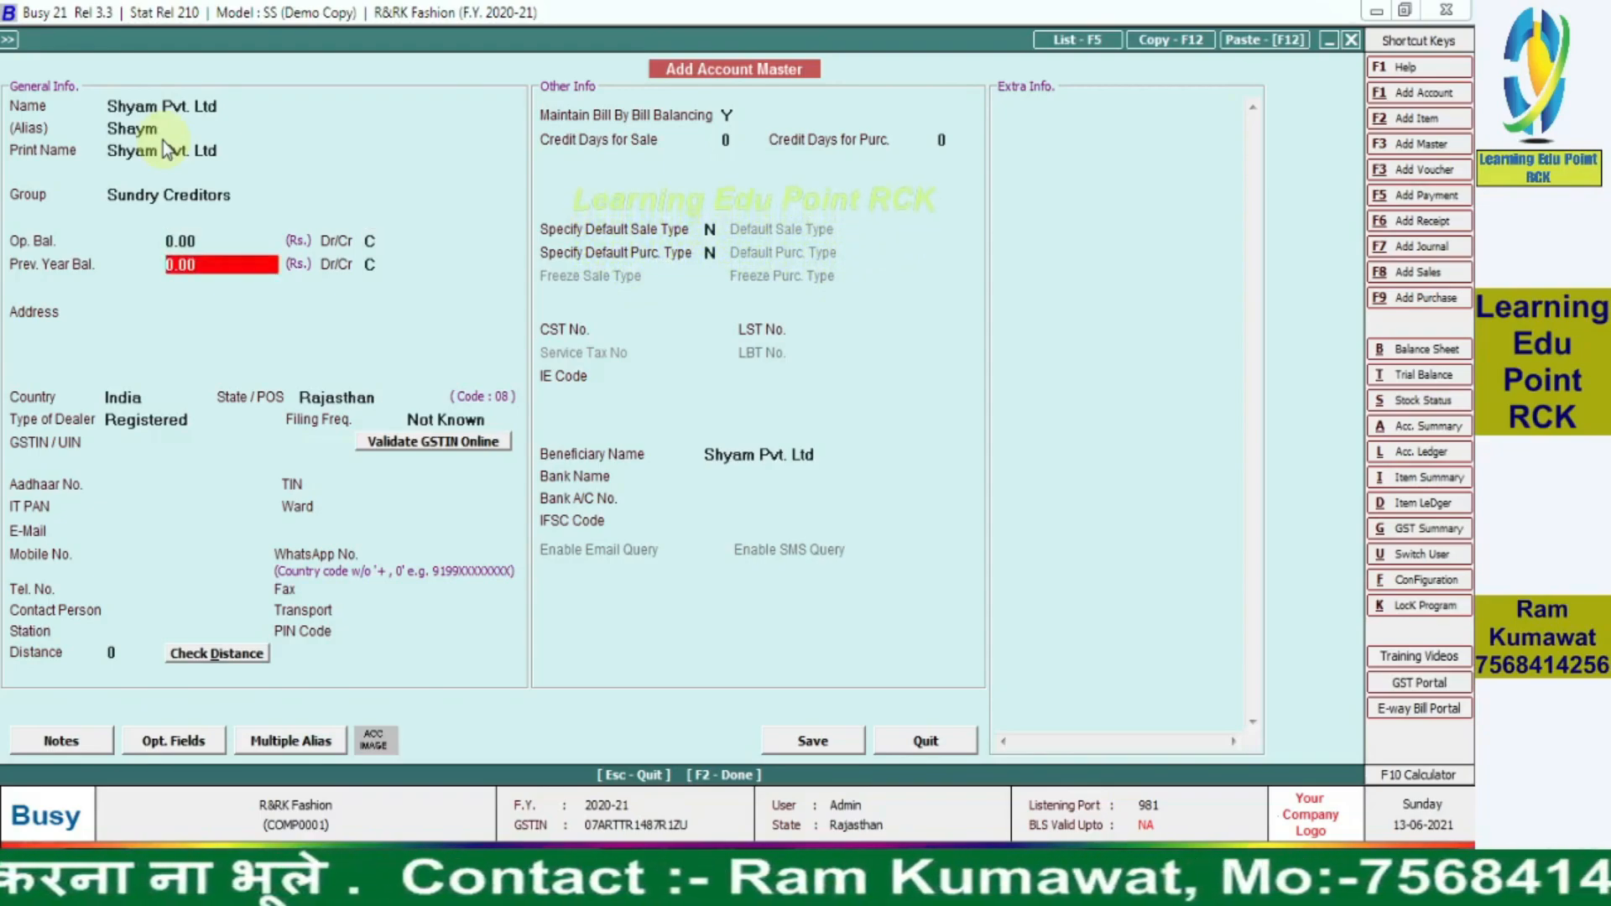
key(Return)
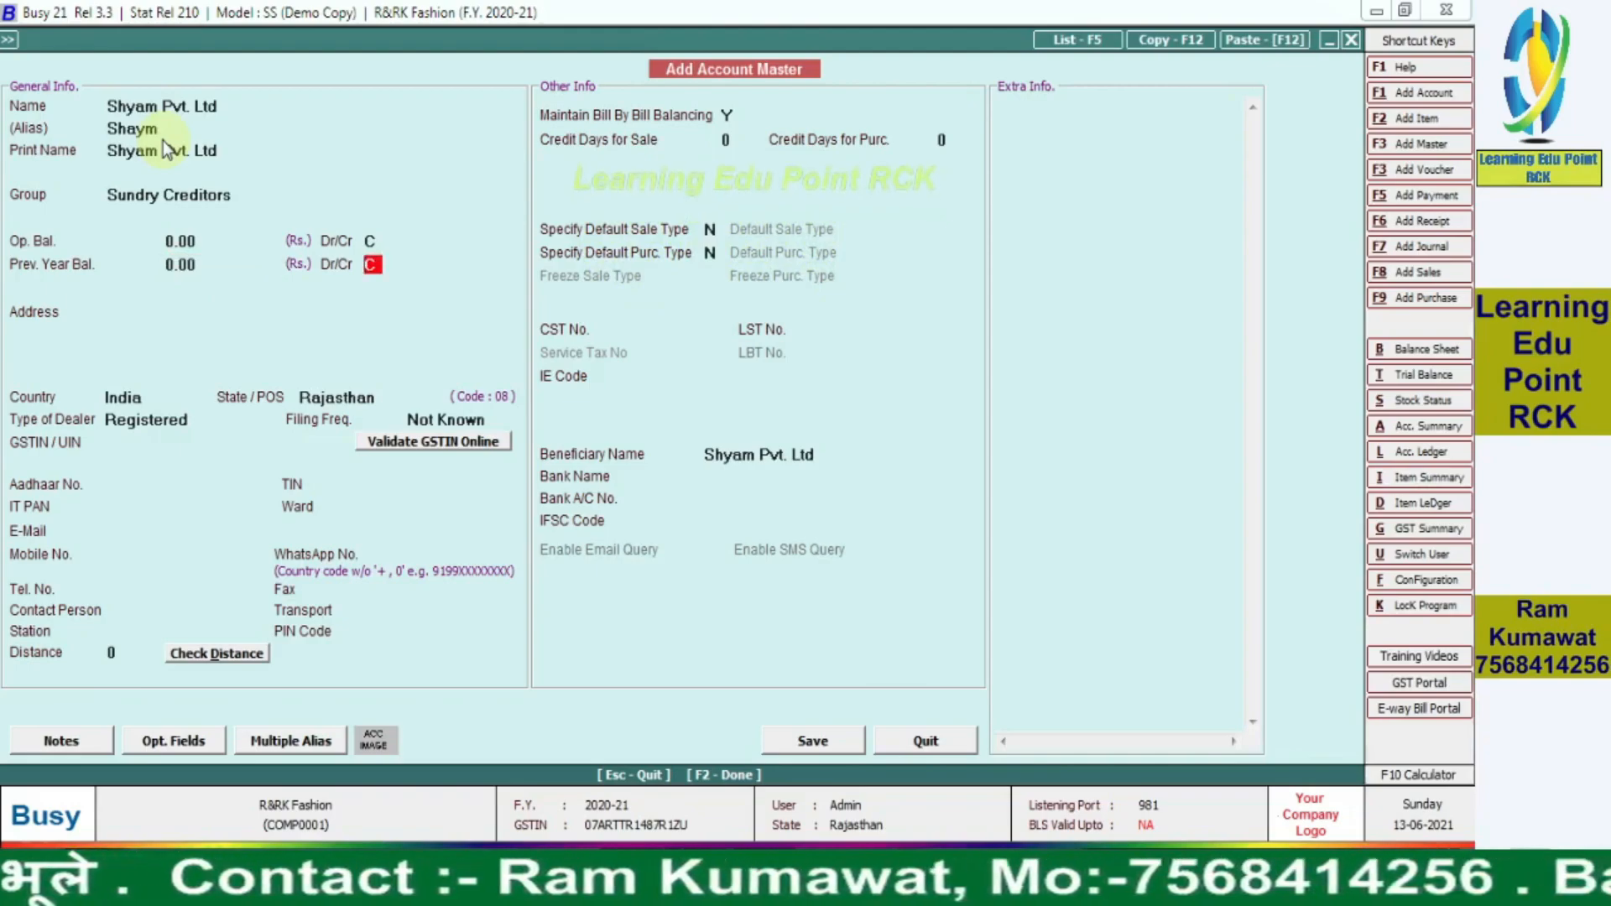
key(Return)
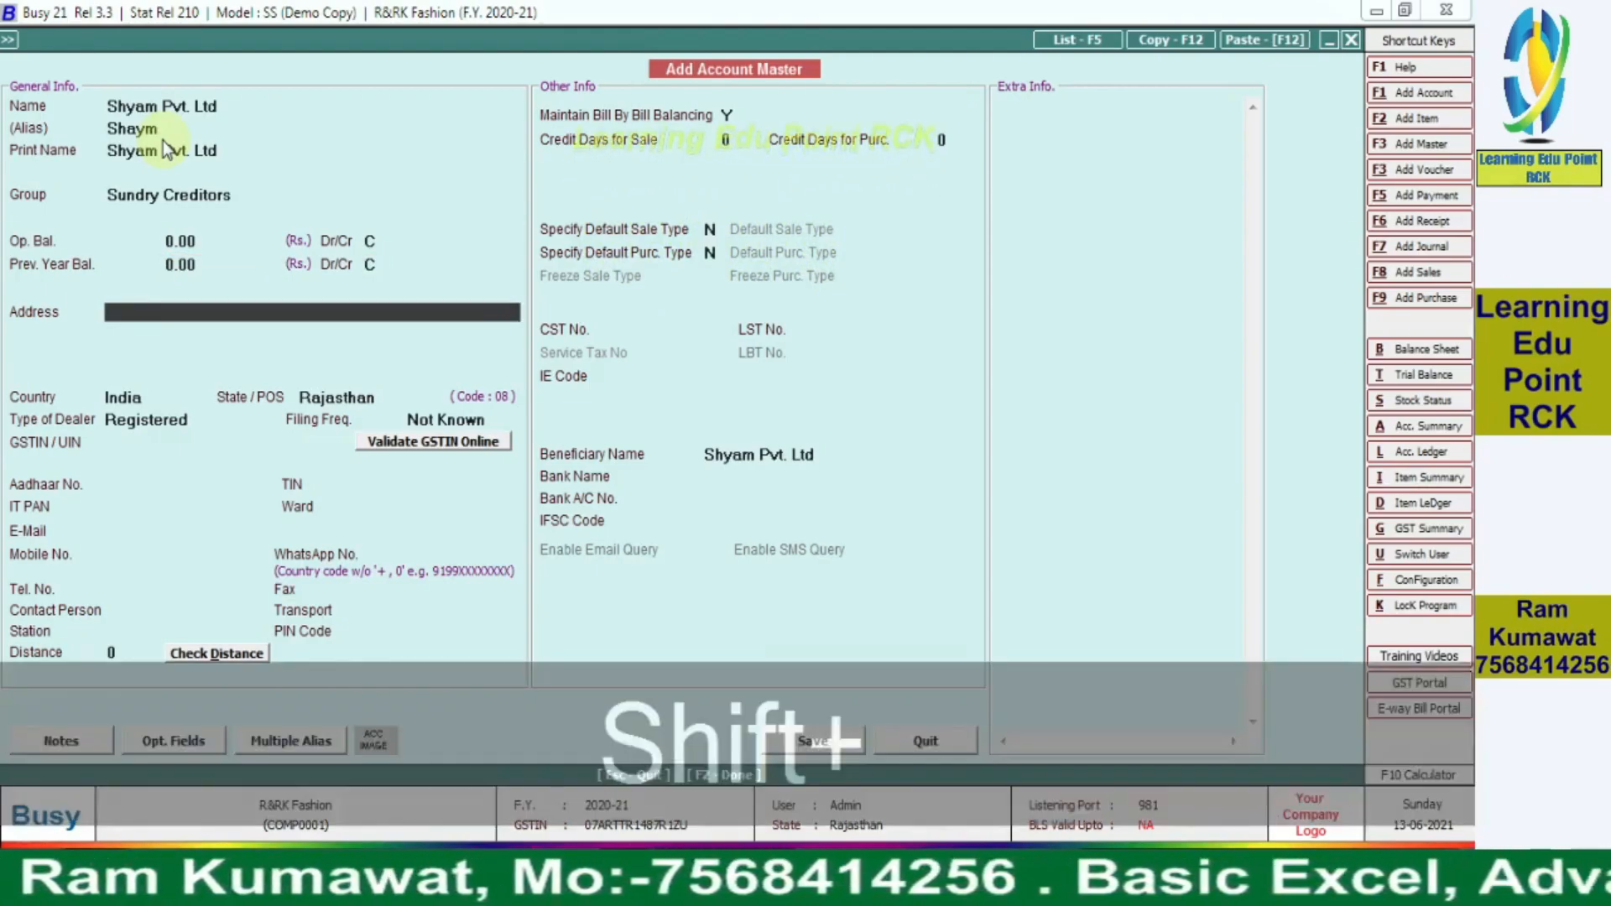
Step: Enter the party's address with its PIN, keeping India as country and Rajasthan as state
text(Mumbai)
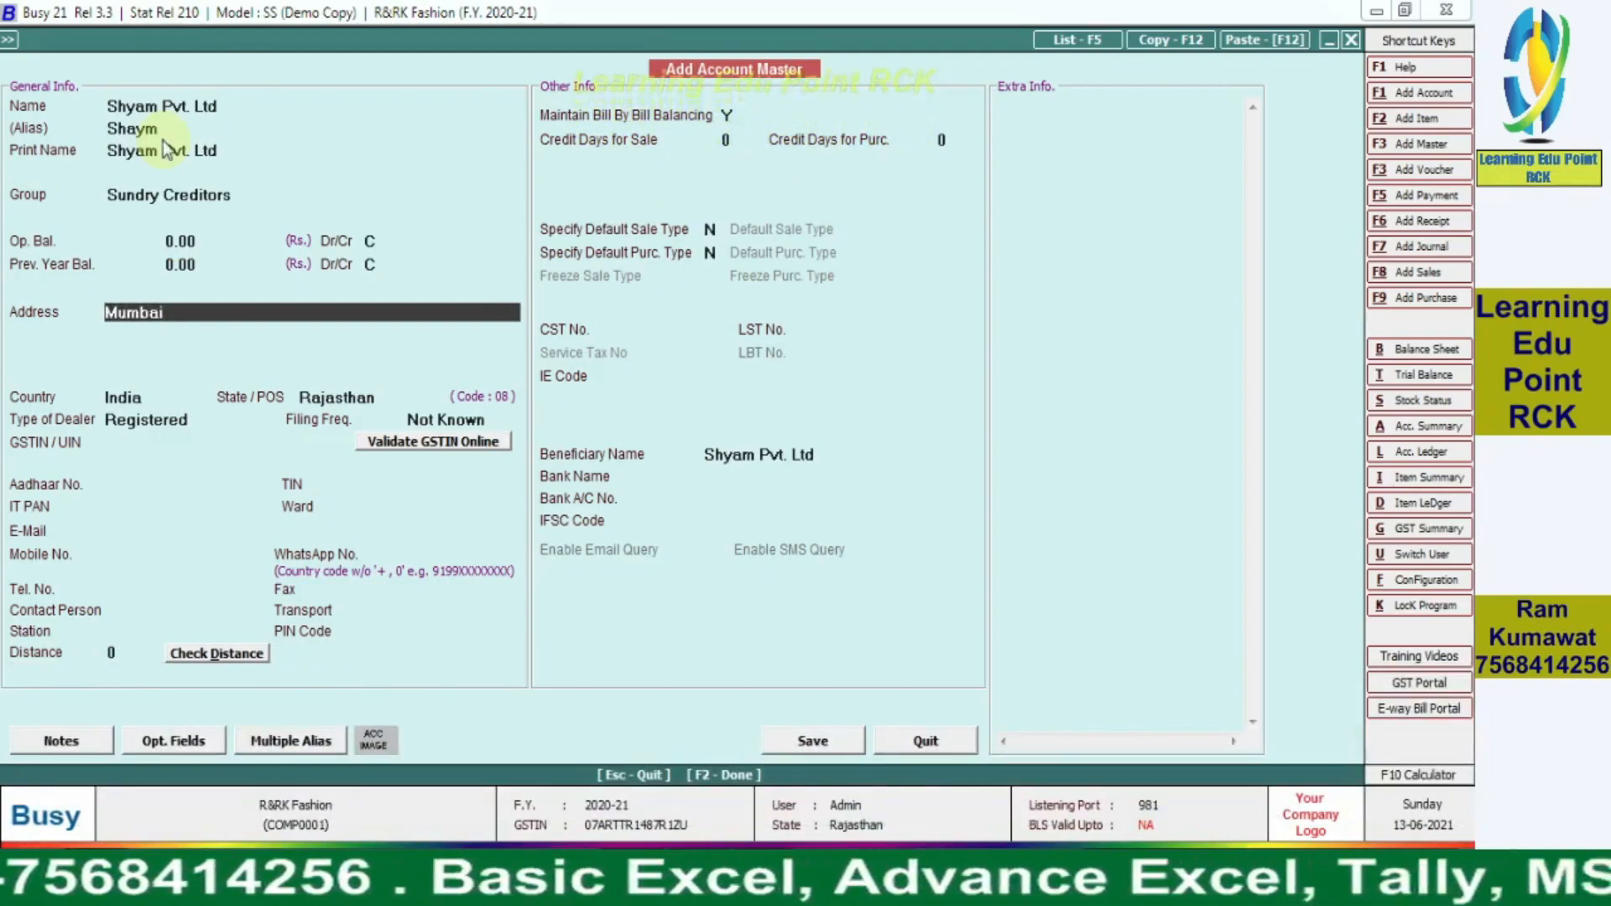
key(BackSpace)
key(BackSpace)
key(BackSpace)
key(BackSpace)
key(BackSpace)
key(BackSpace)
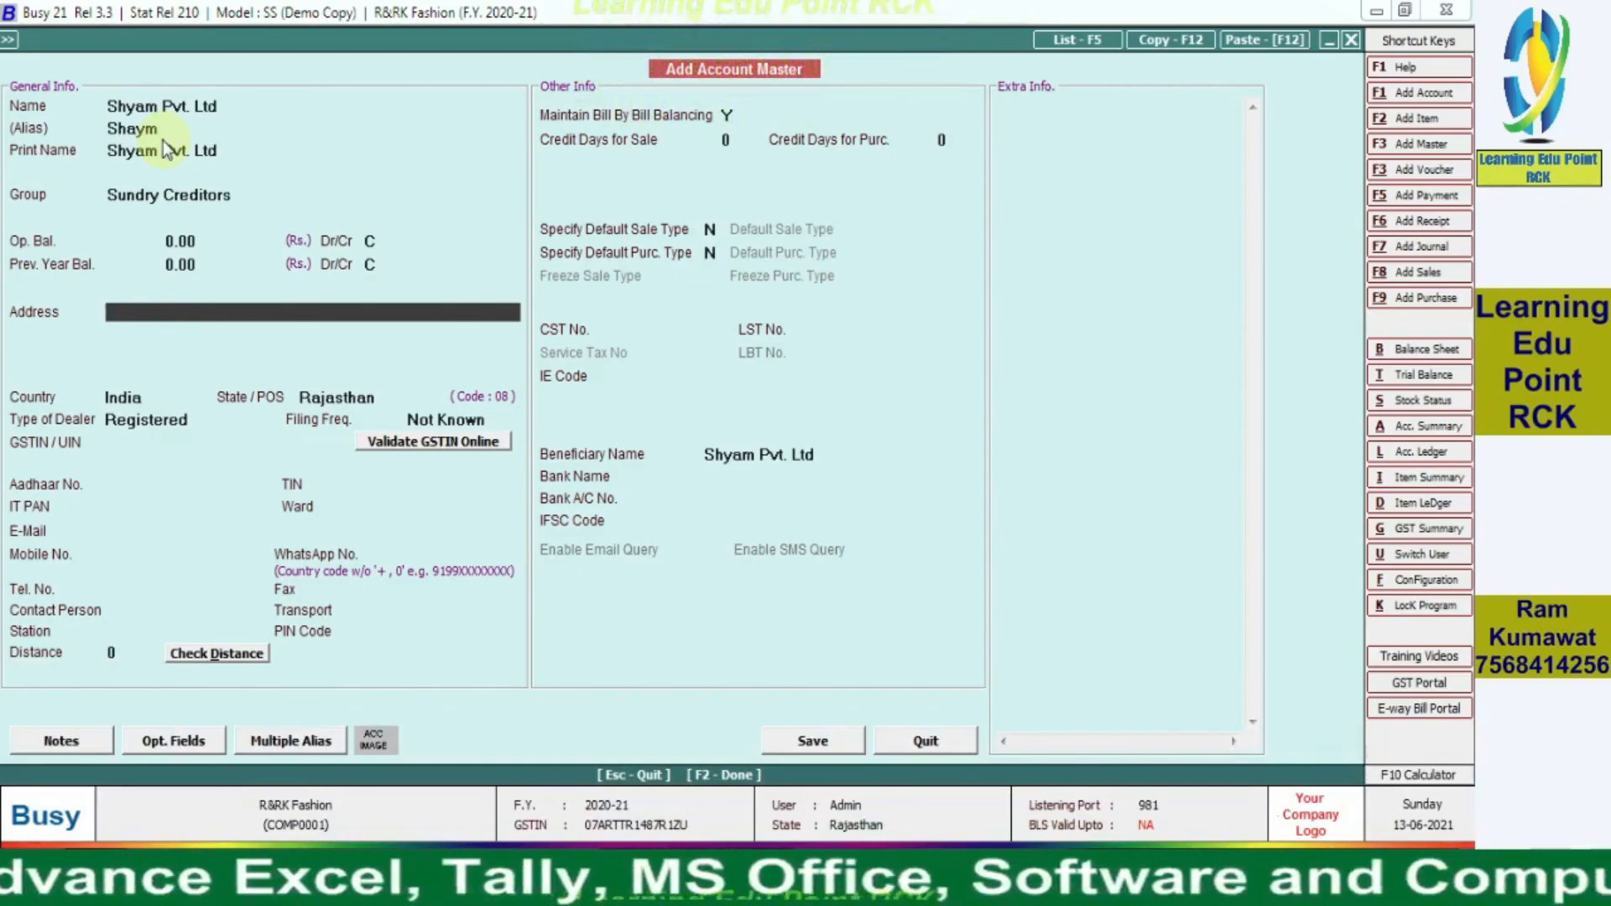
text(A)
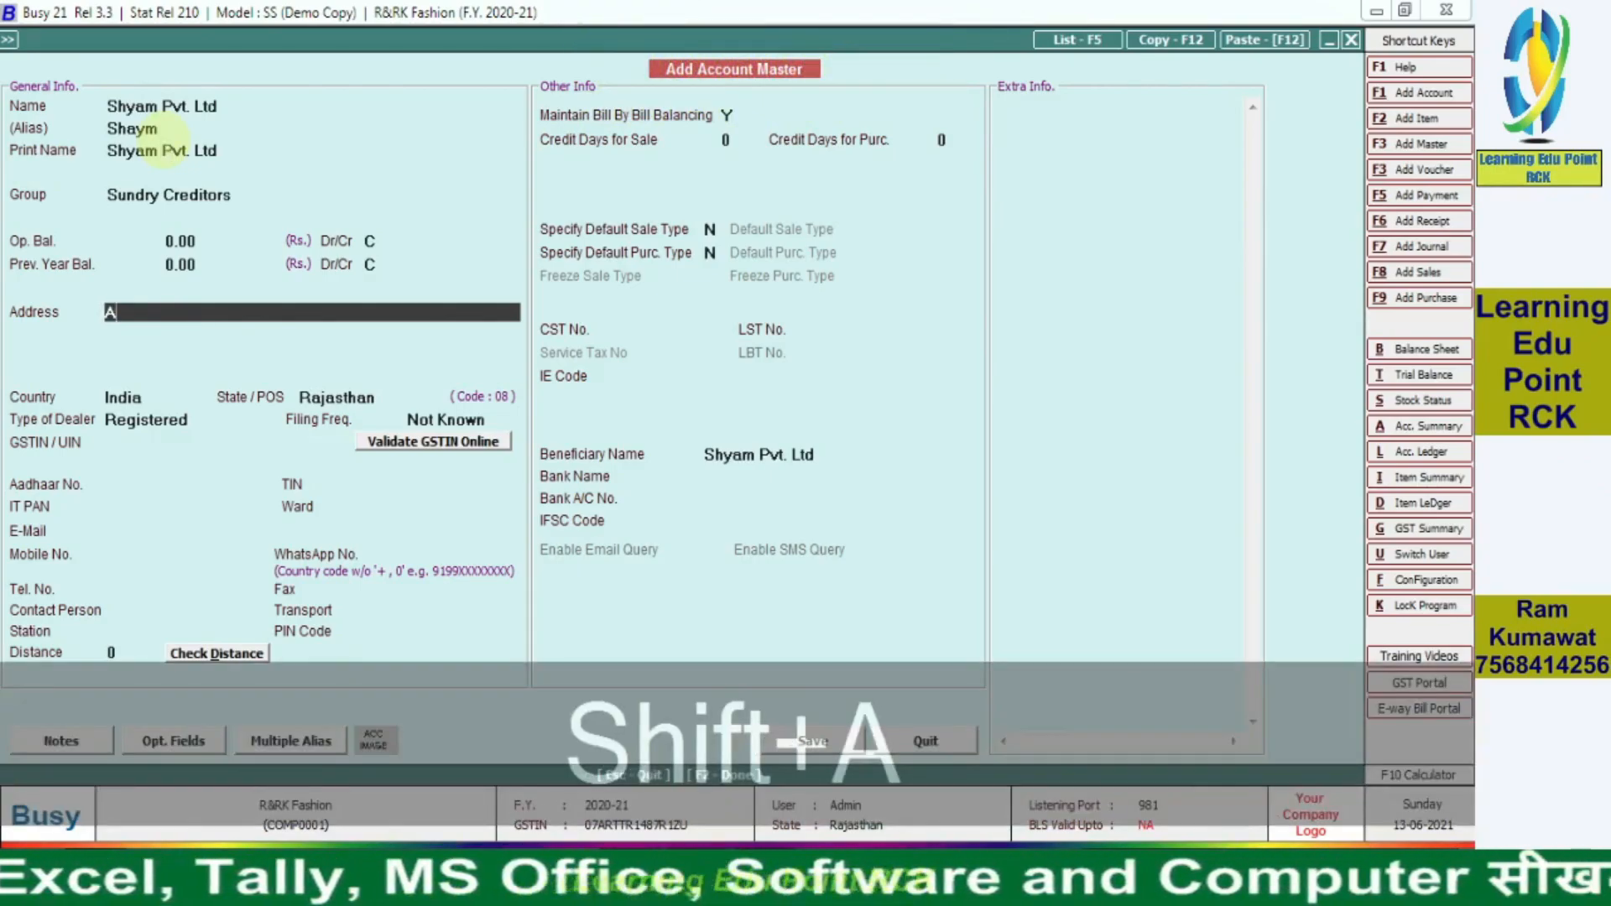
text(jmeri Gate Dekhi)
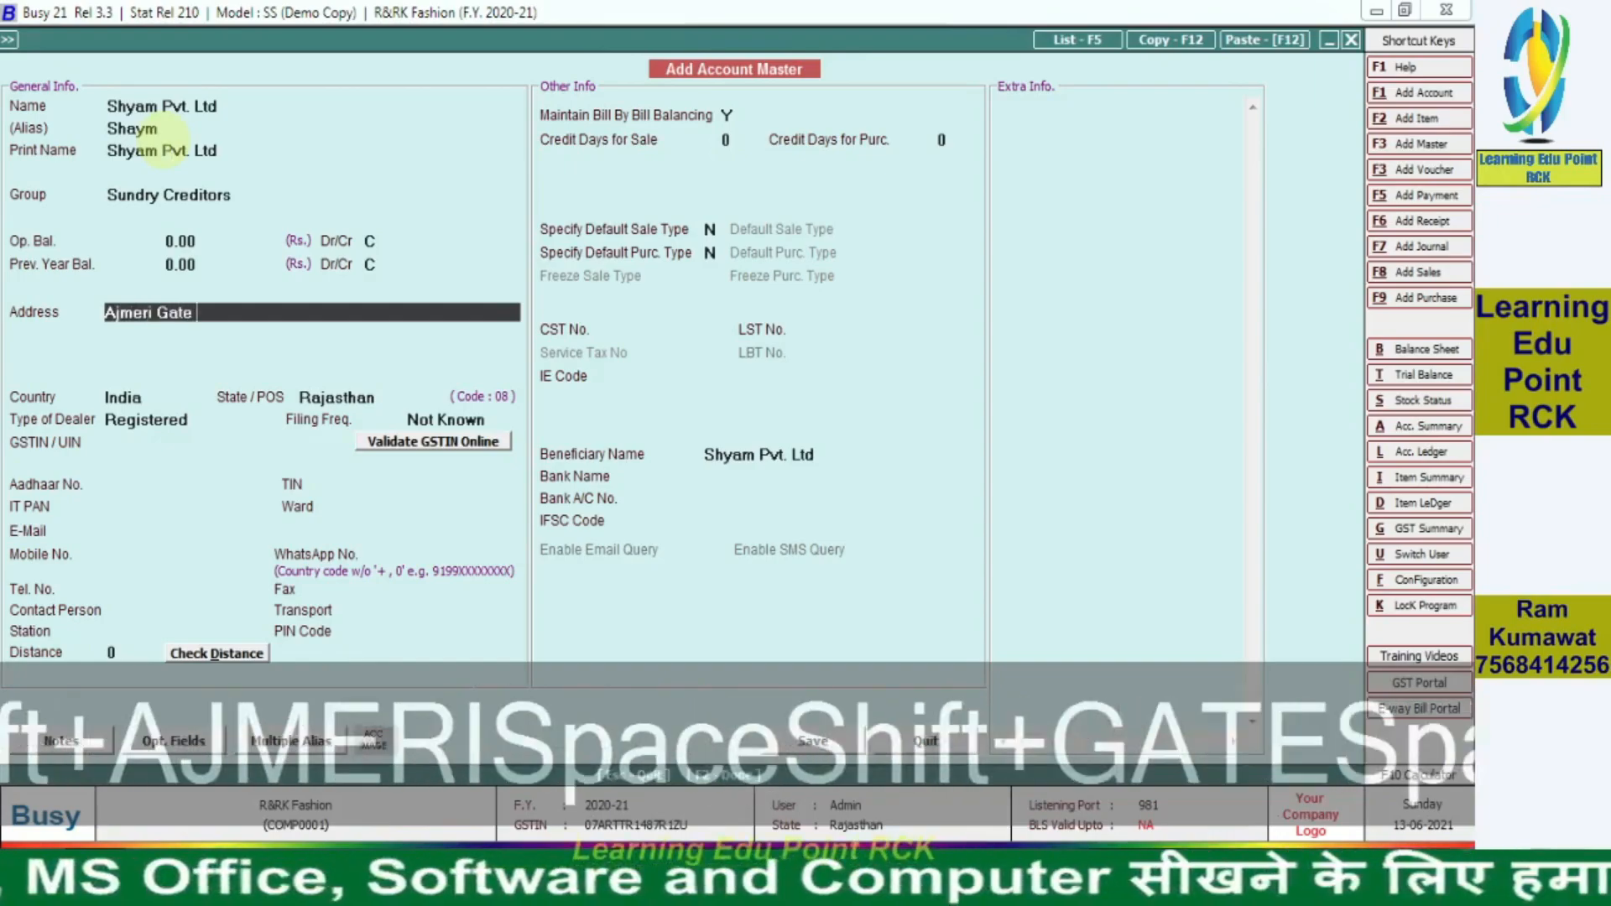
key(BackSpace)
key(BackSpace)
key(BackSpace)
key(BackSpace)
text(lhi -)
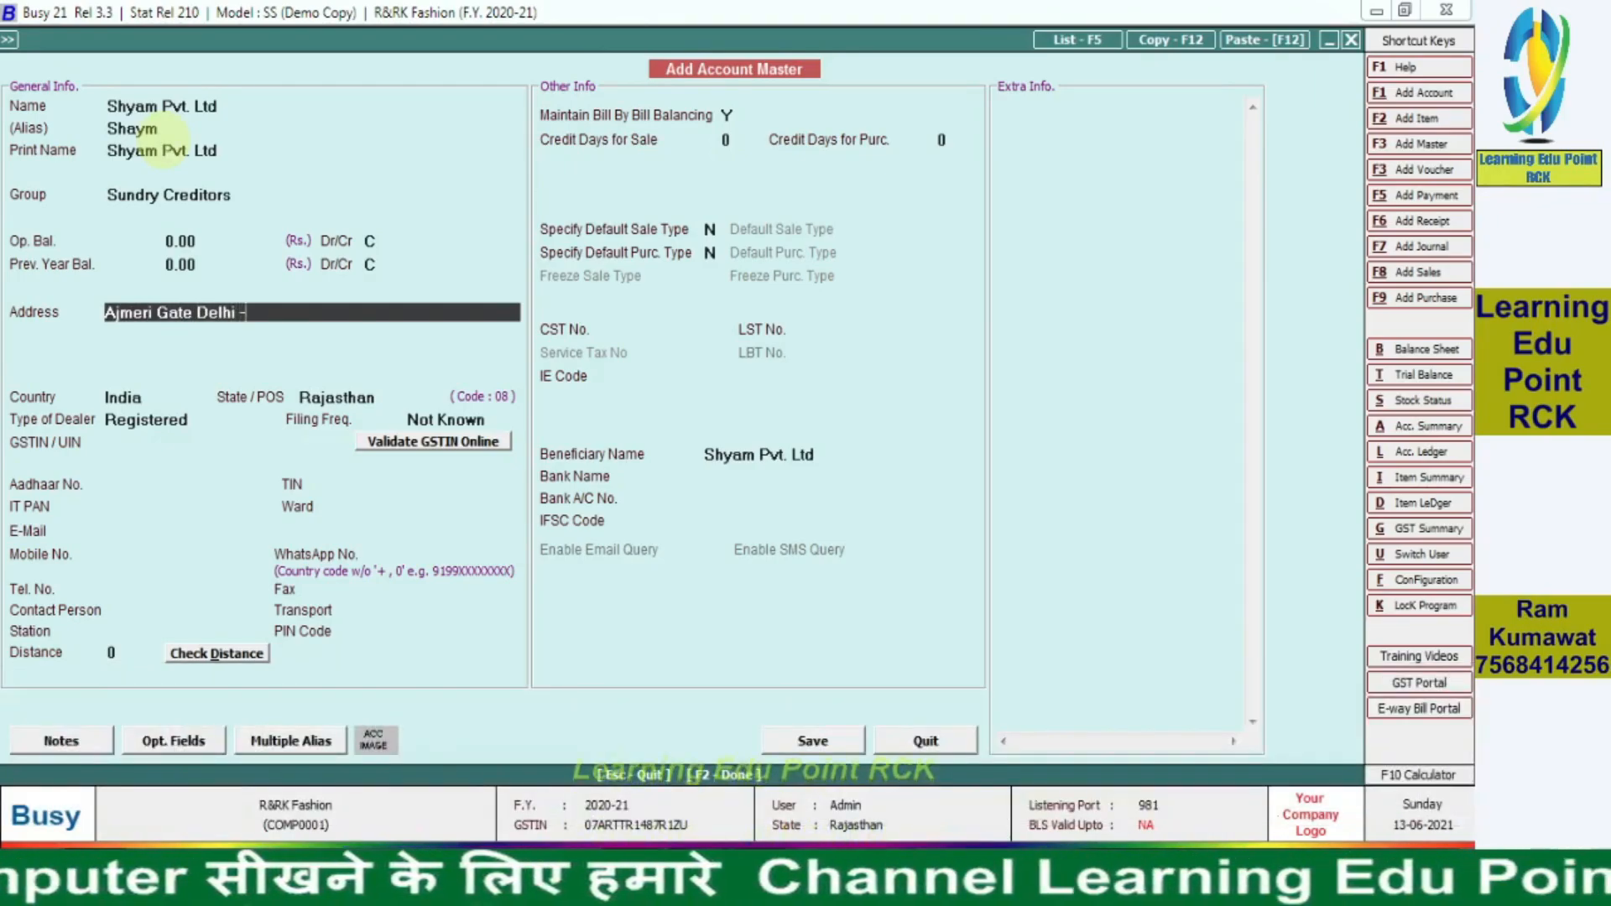
text(122001)
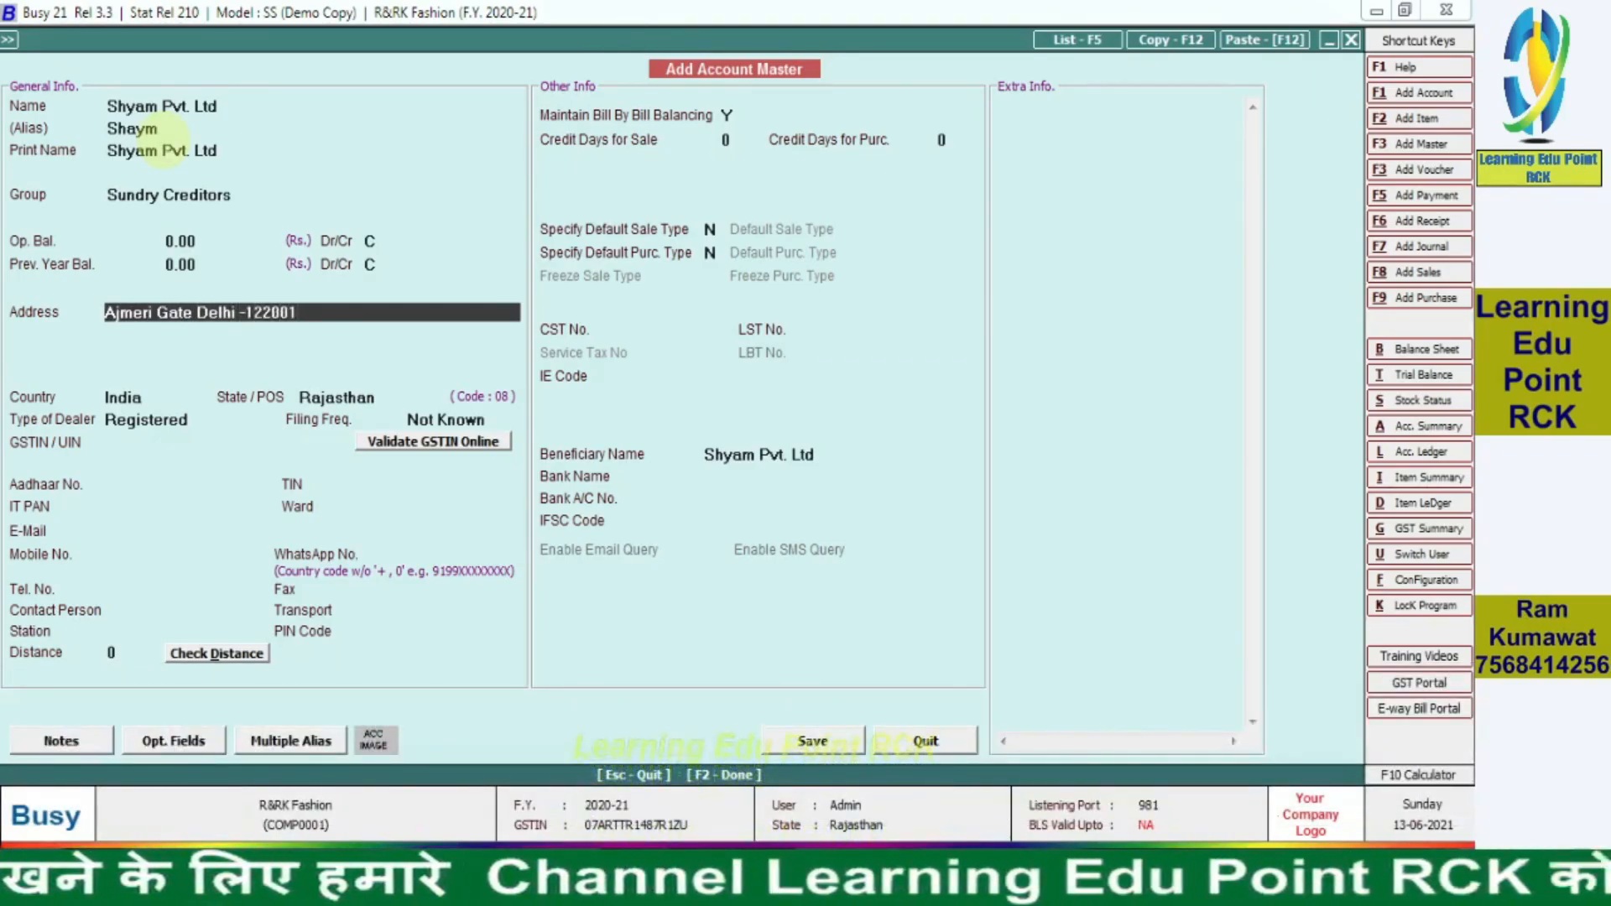
key(Return)
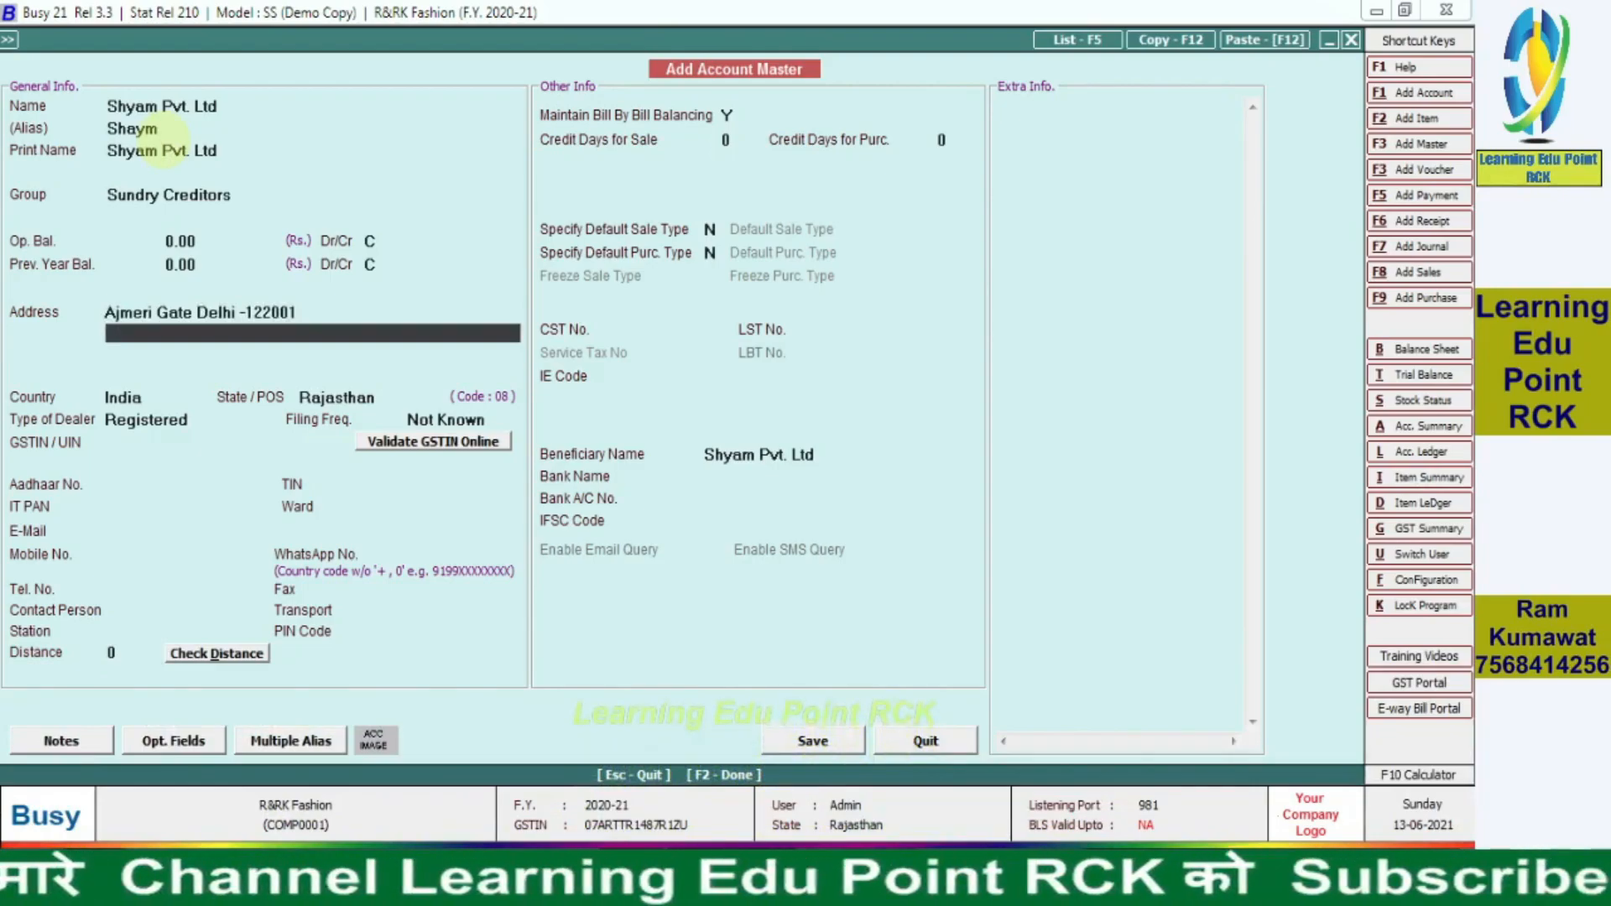
key(Return)
key(Return)
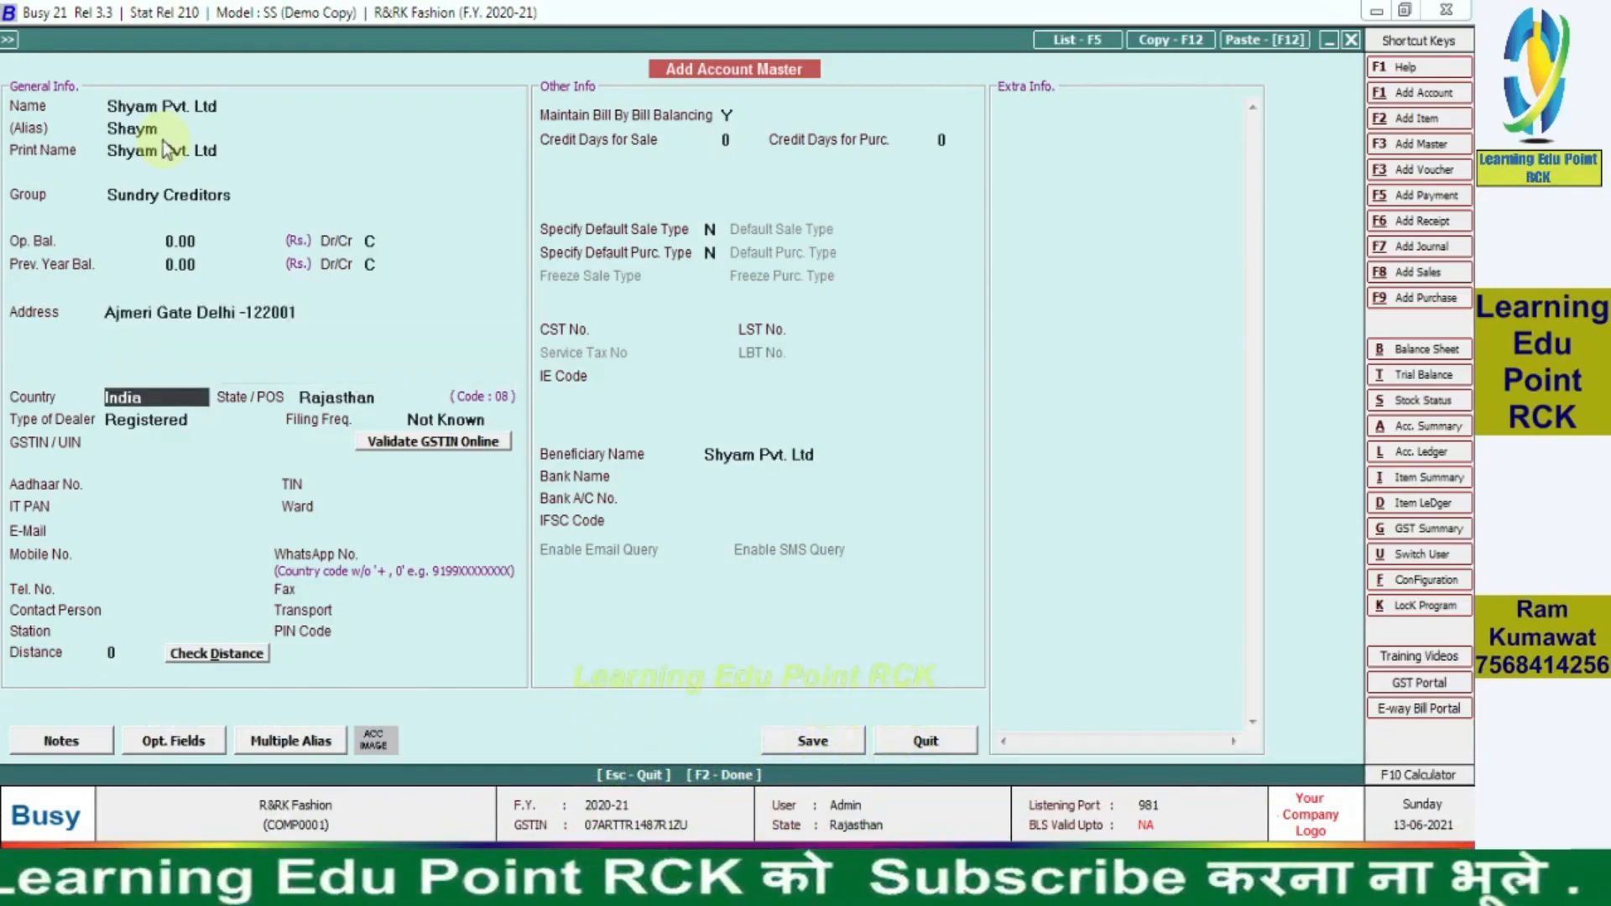
key(Return)
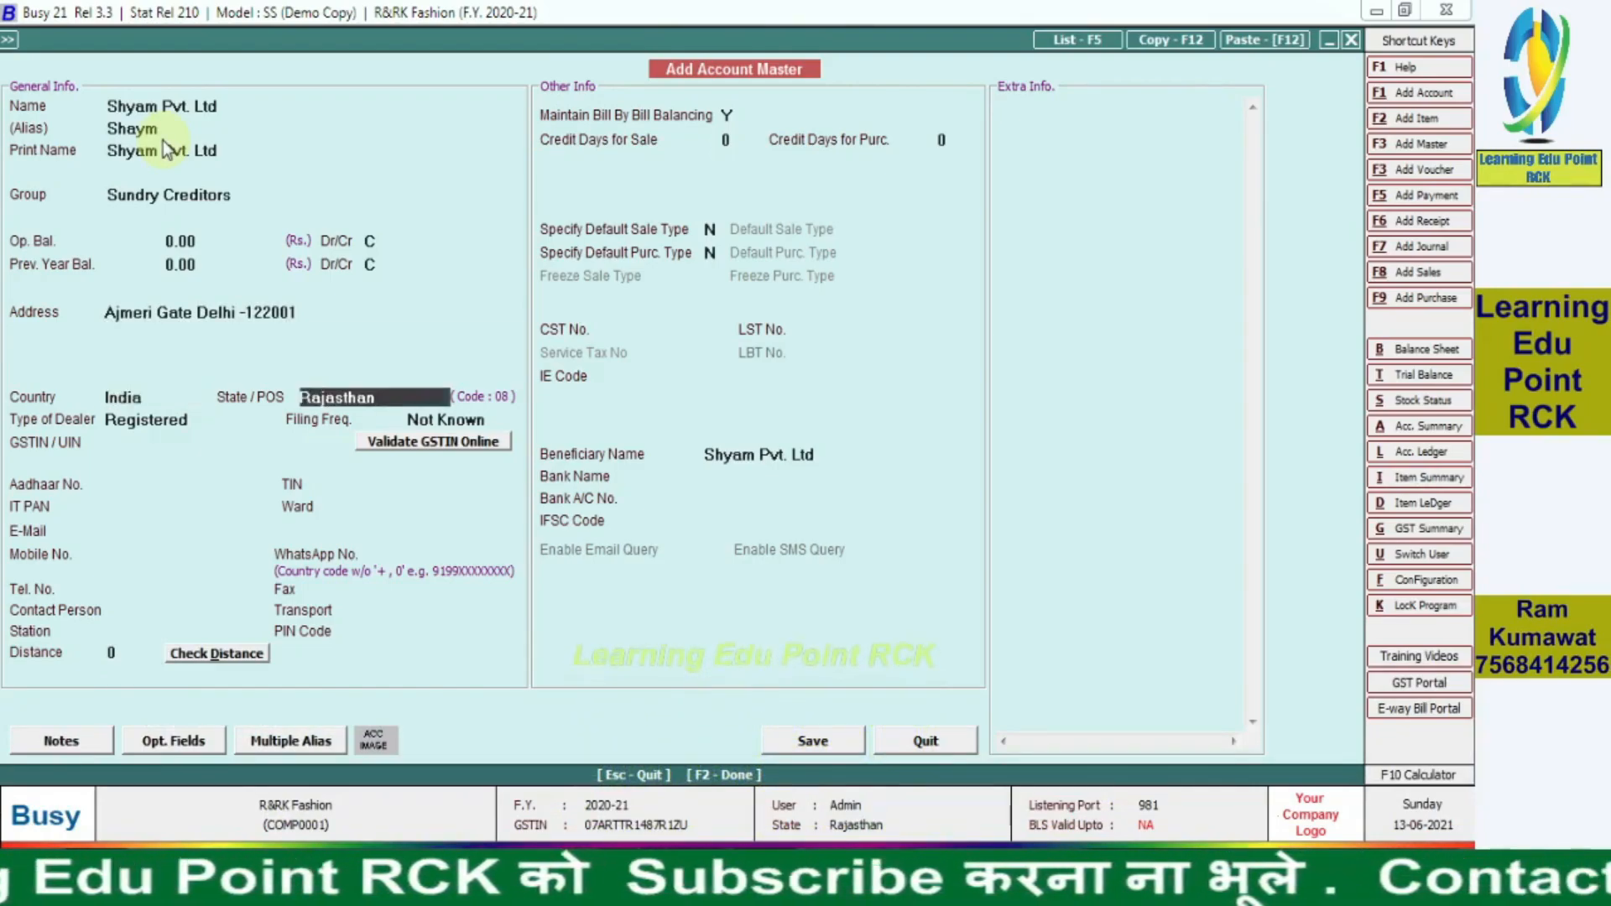
key(Return)
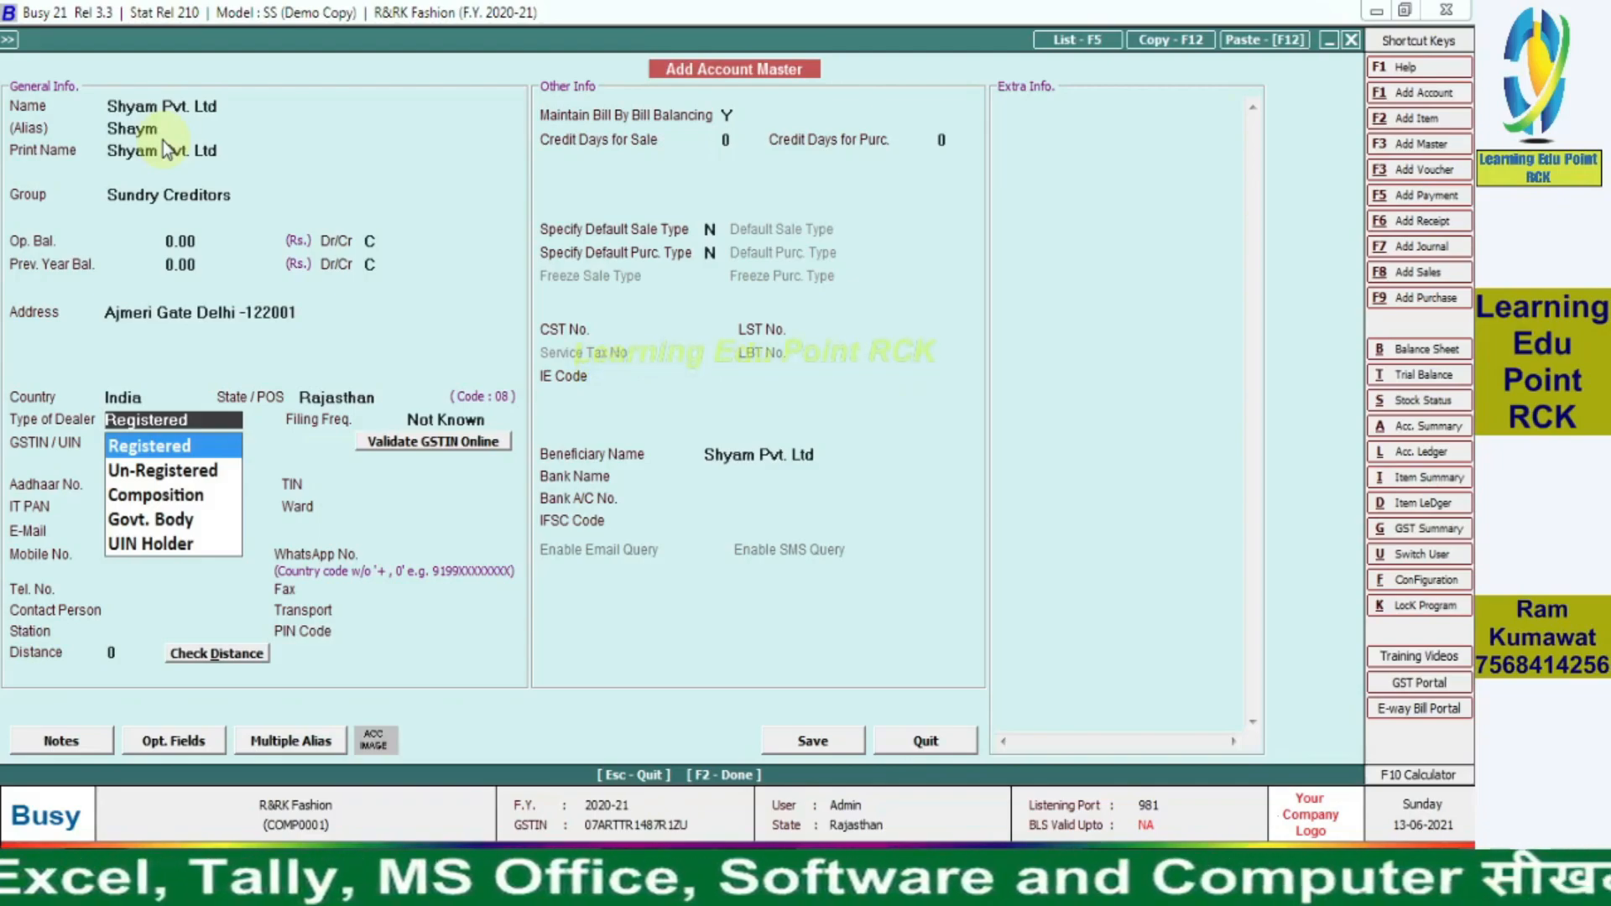
Step: Keep Registered as dealer type, set Monthly filing frequency and confirm the GSTIN
key(Return)
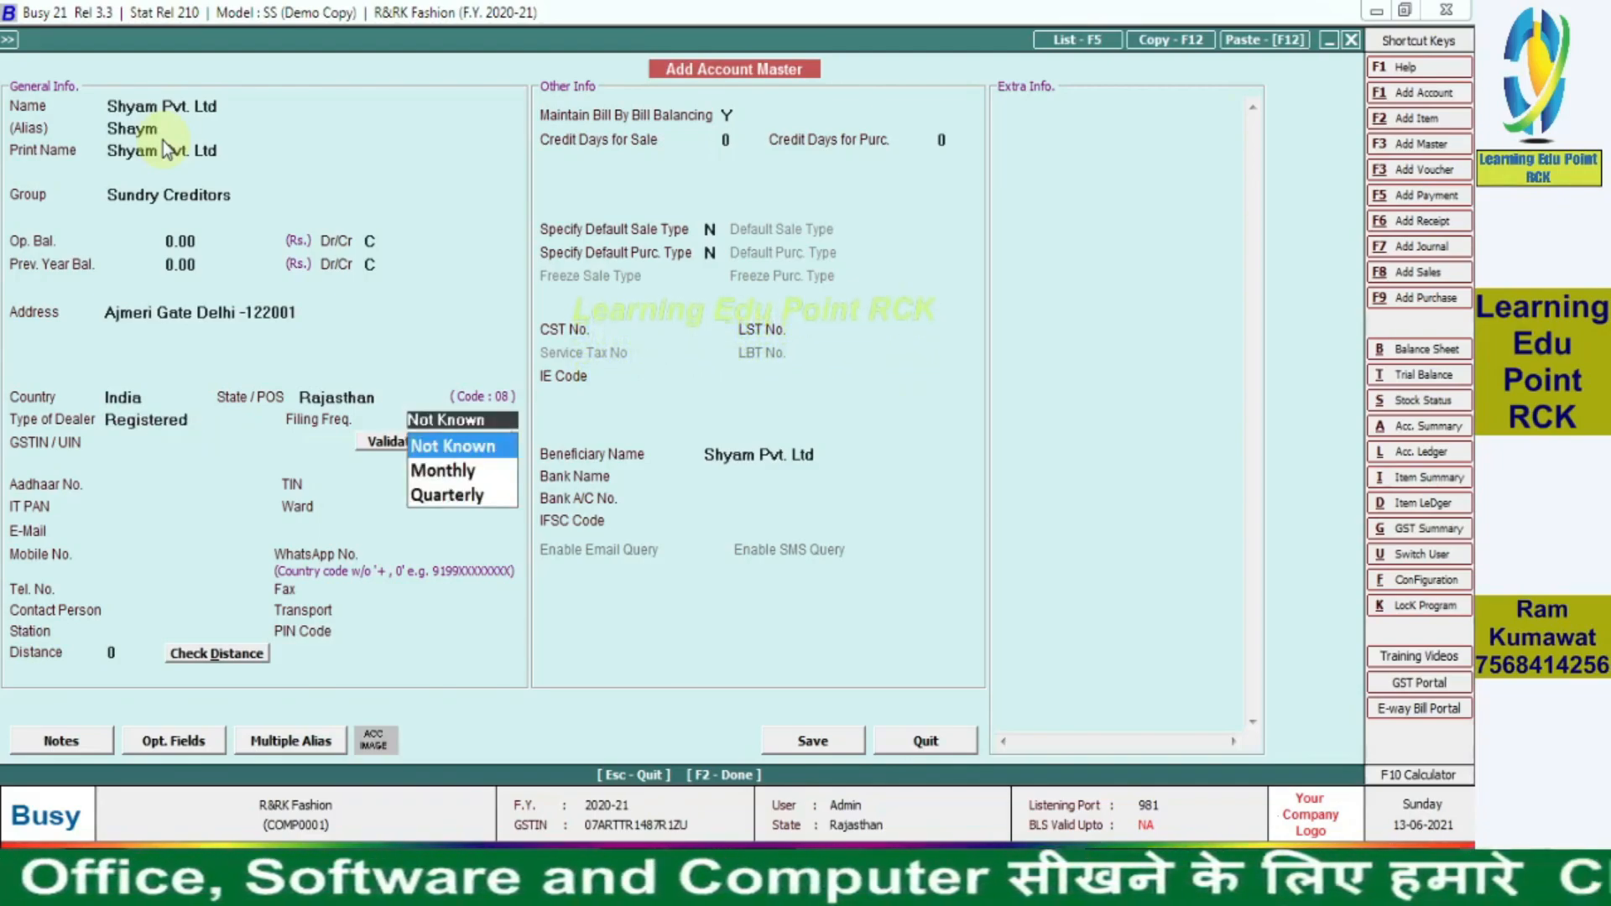
key(Down)
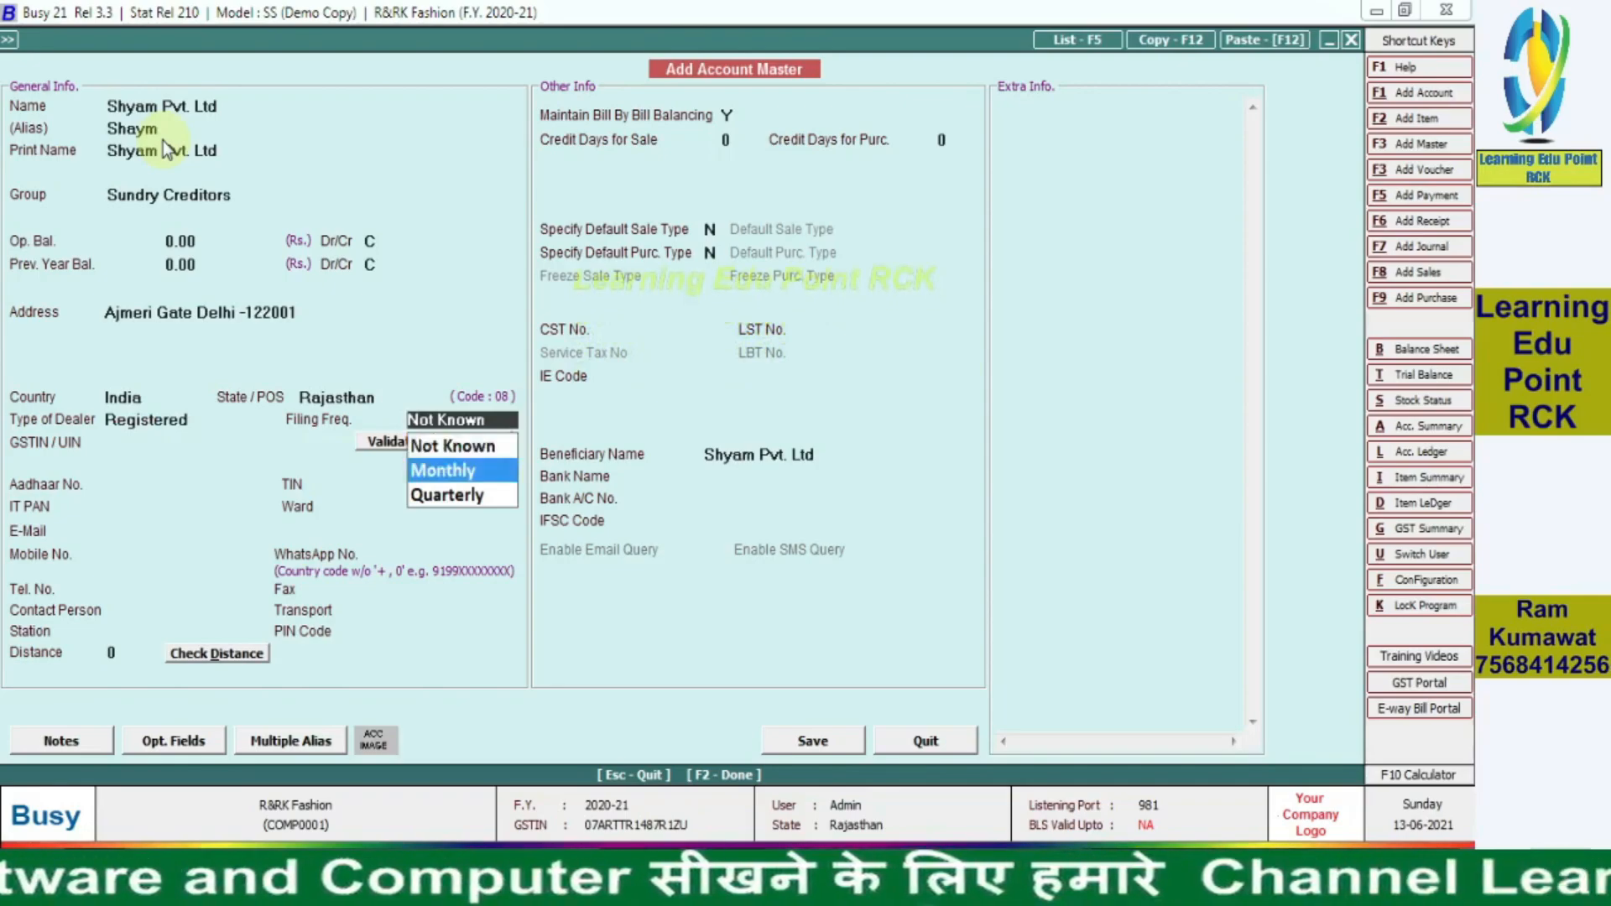
key(Return)
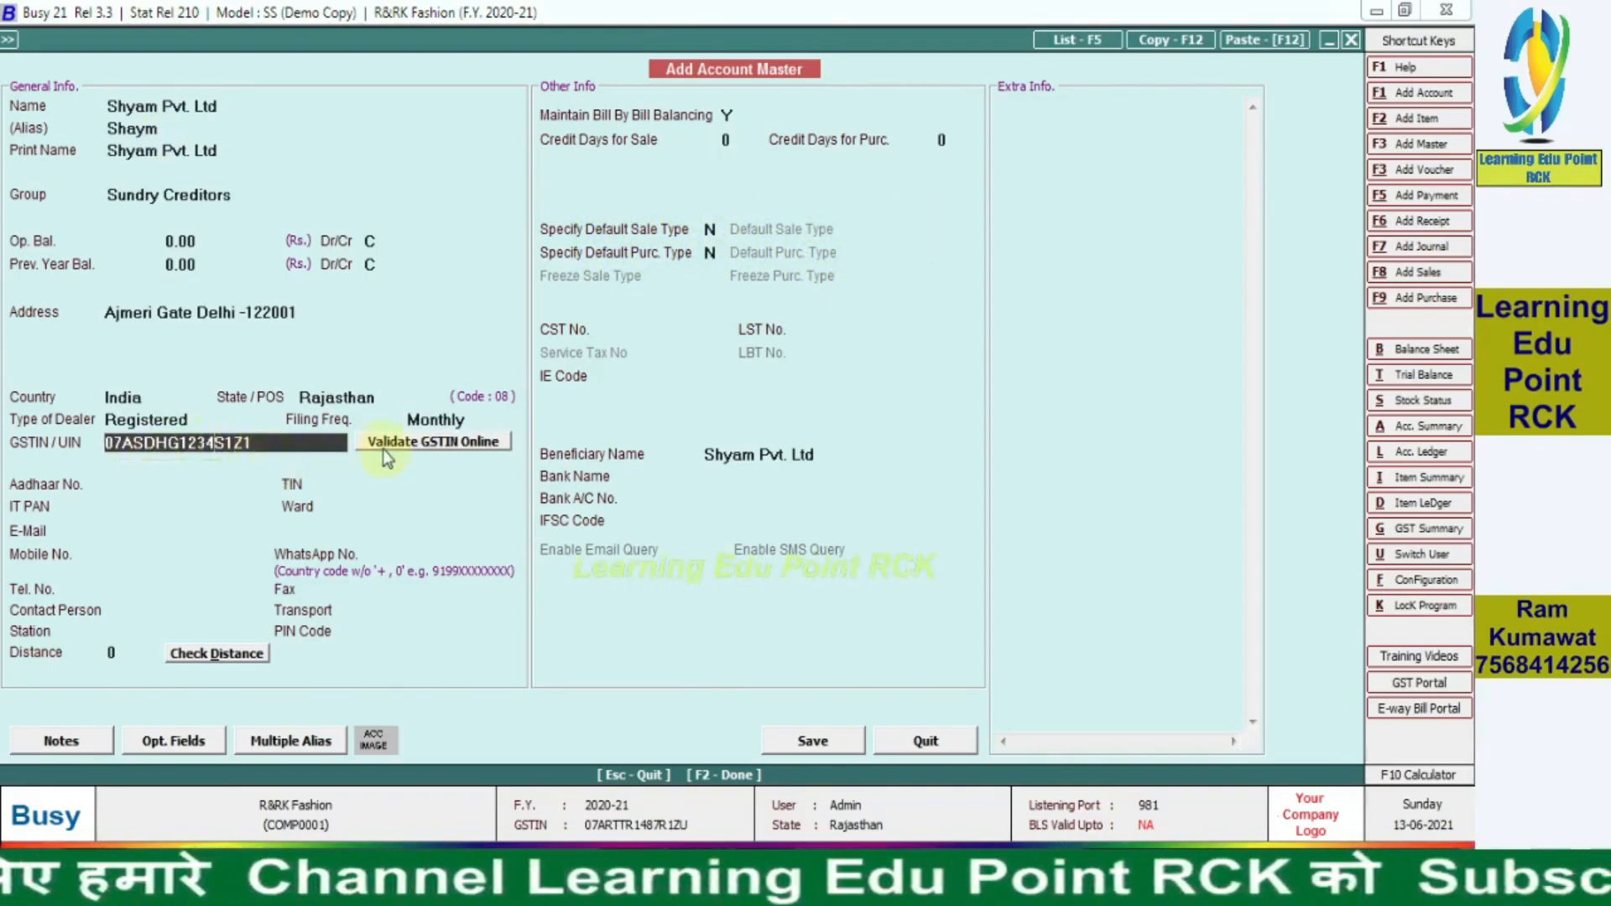
key(Return)
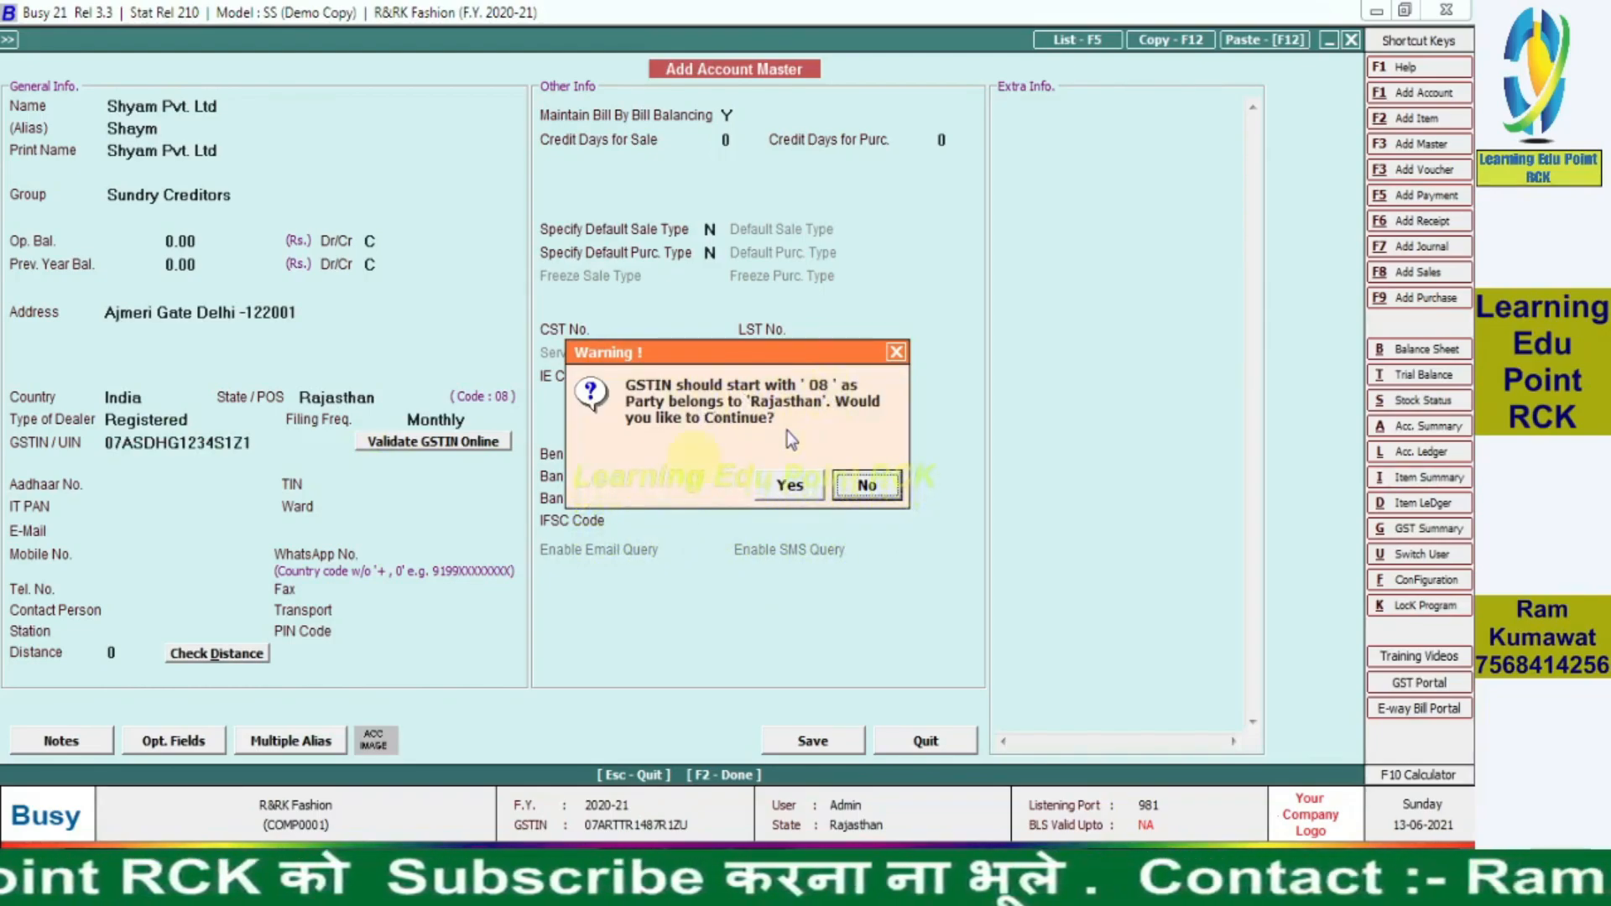
Step: Dismiss the warning and recheck Rajasthan state and Registered, Monthly dealer settings
click(787, 485)
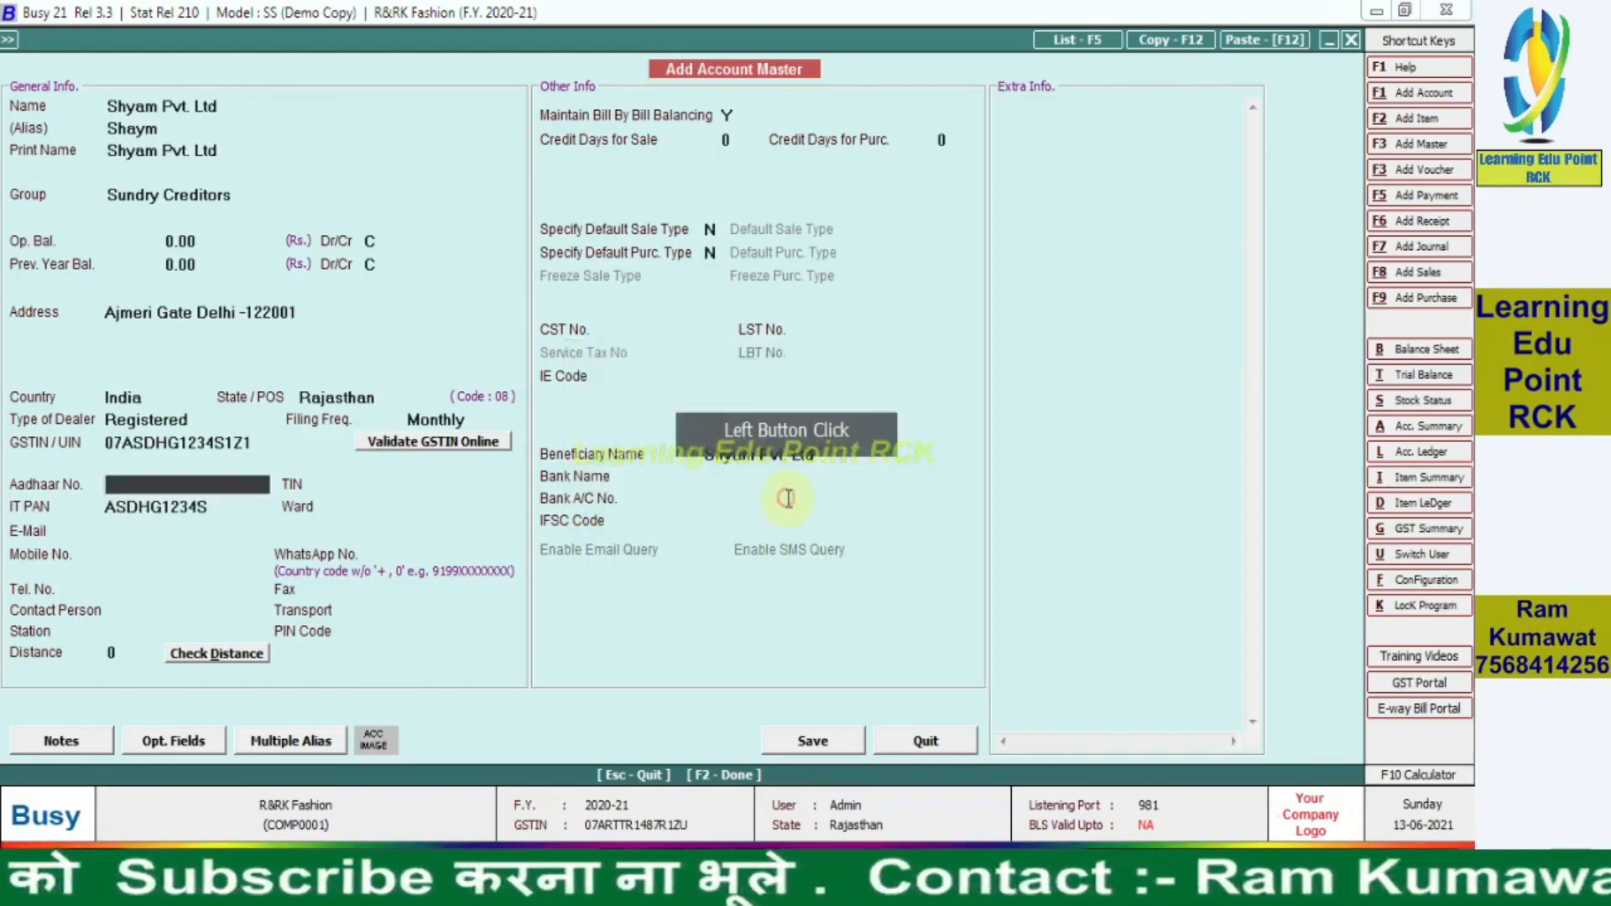
click(333, 399)
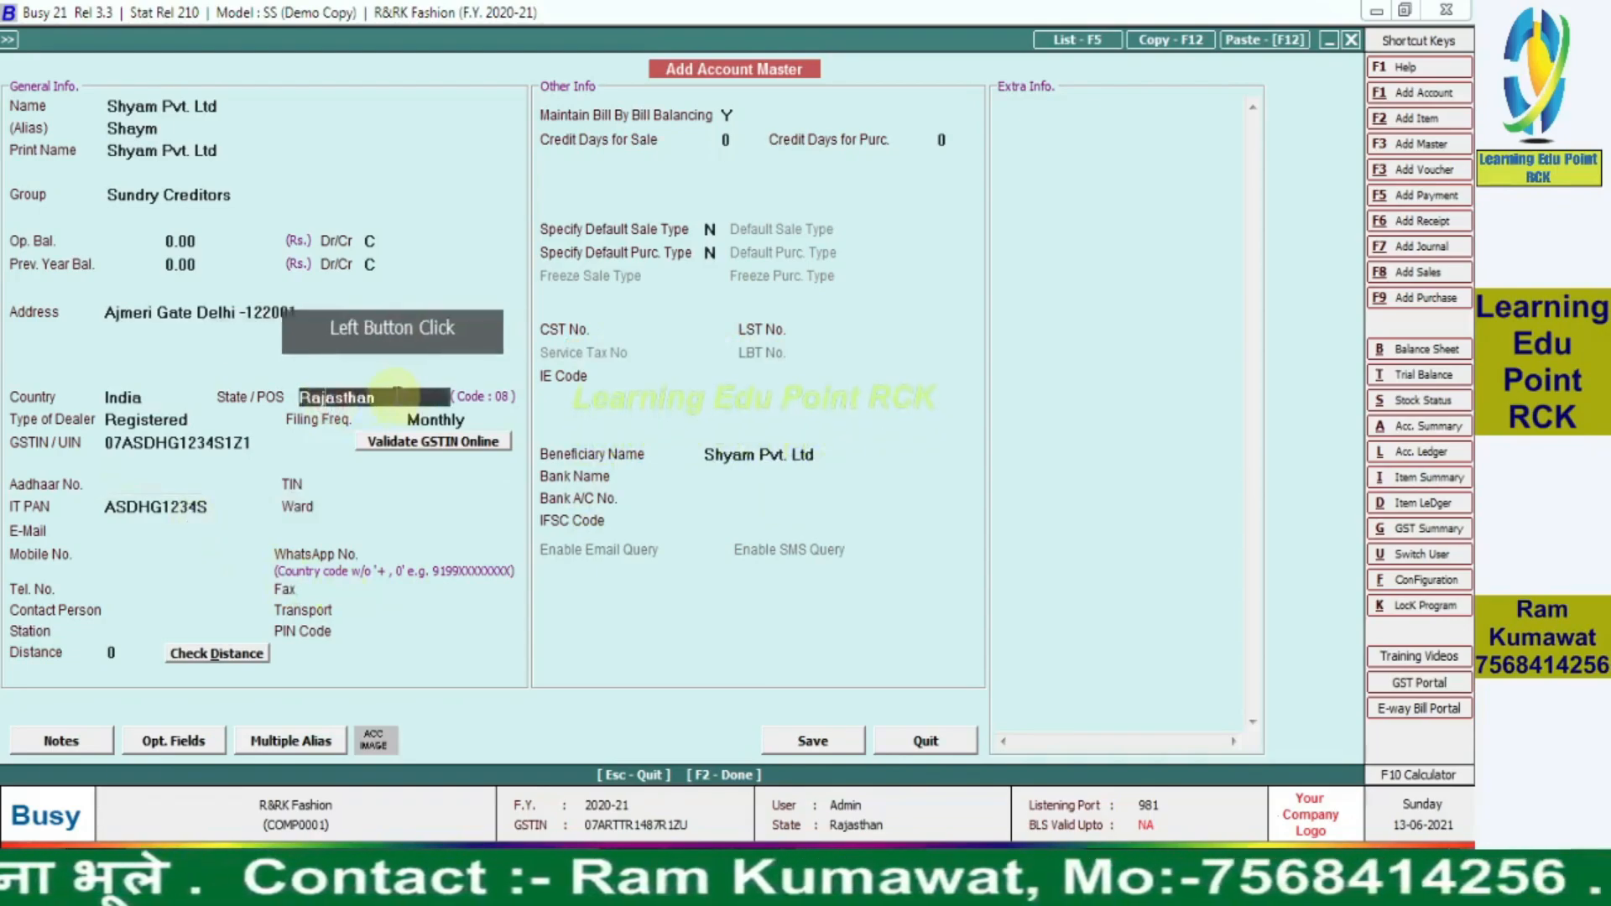
key(shift+d)
key(e)
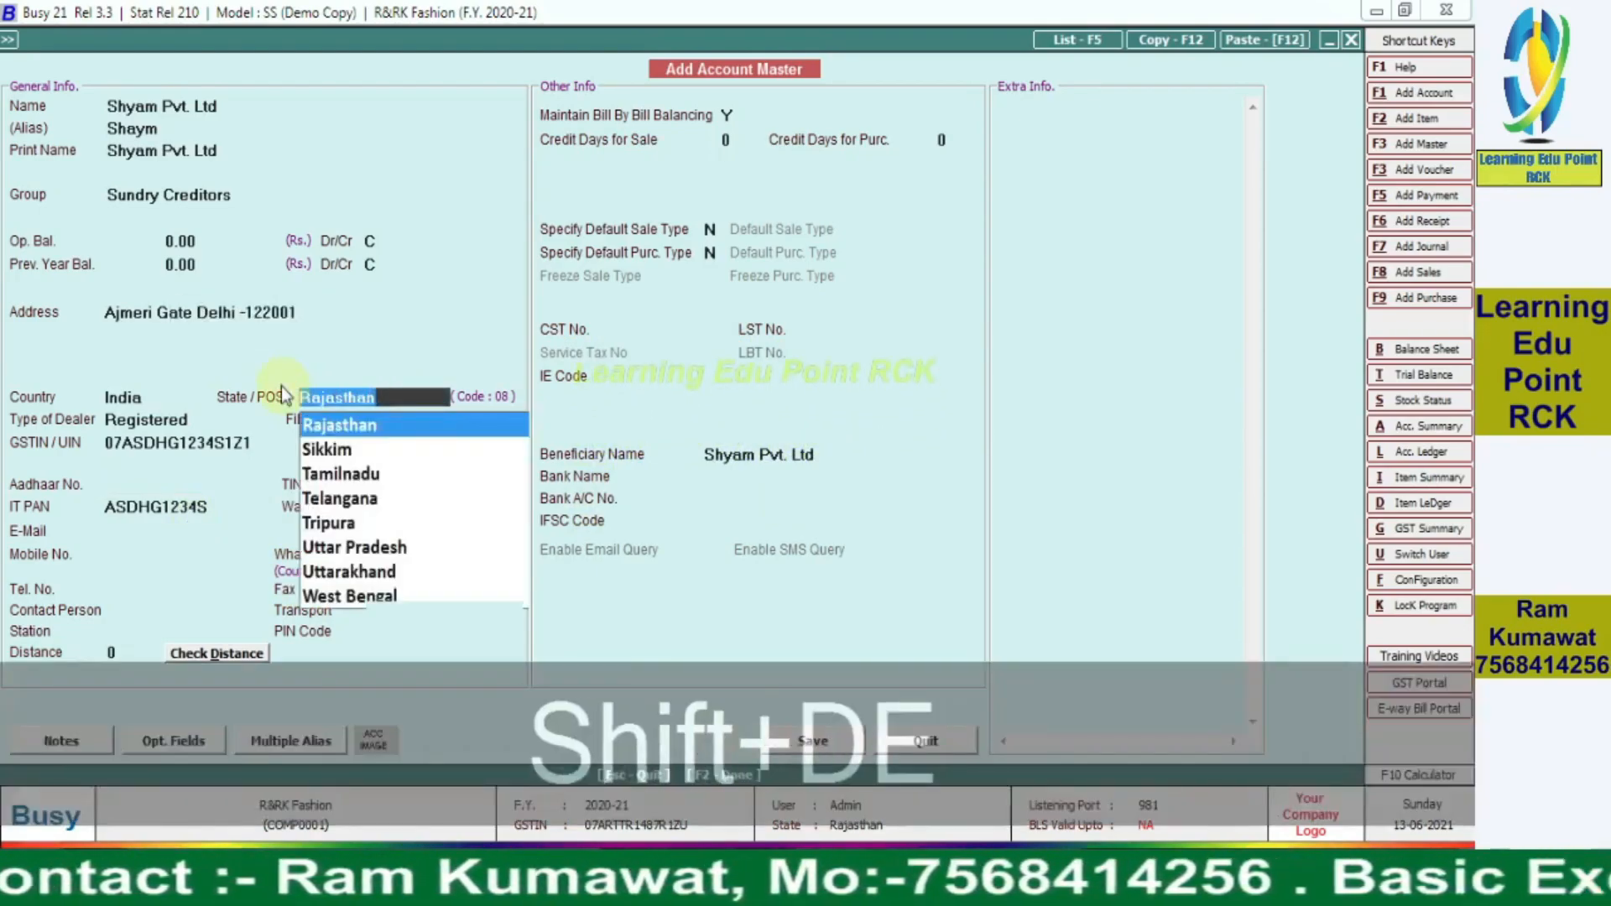
key(Return)
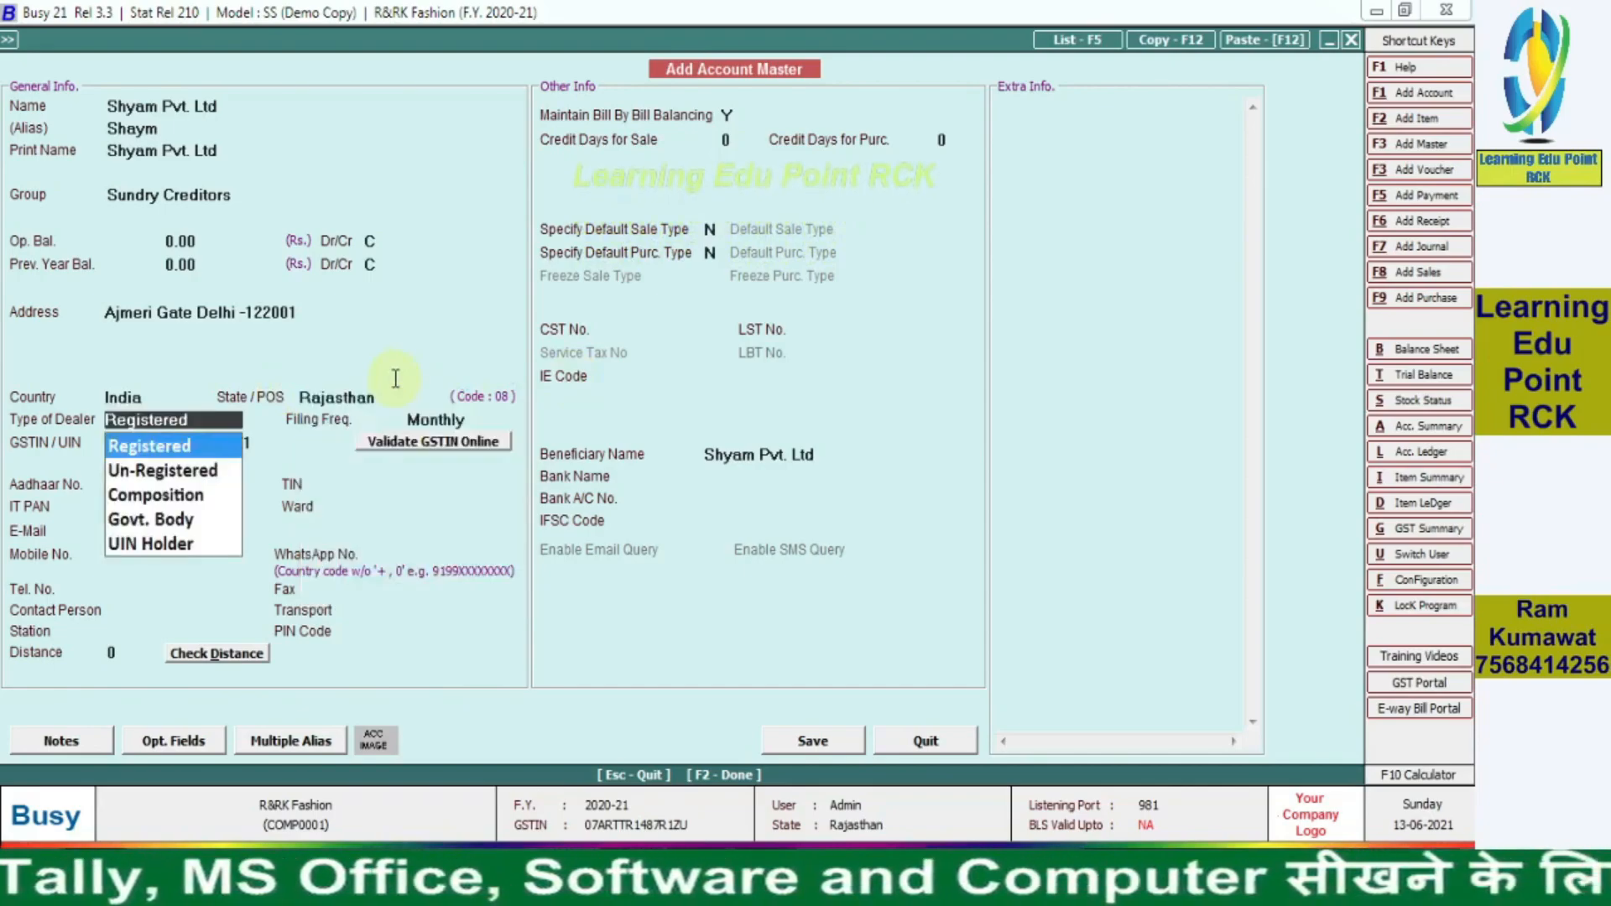
key(Return)
key(Return)
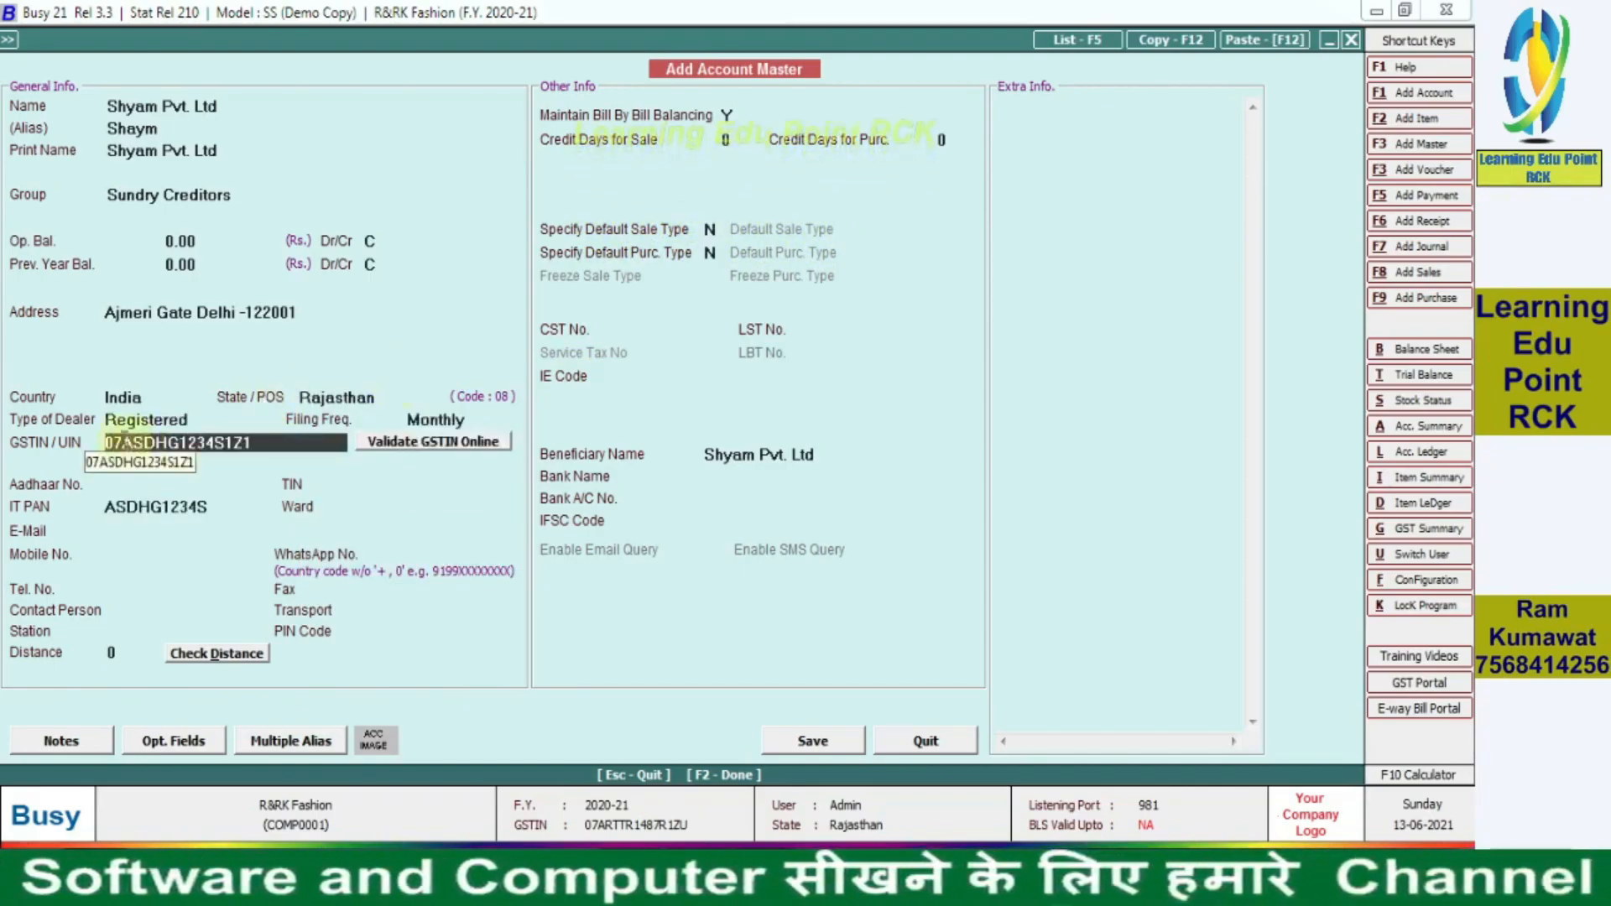
Step: Change the GSTIN's state code to 08 and confirm it
click(124, 439)
key(BackSpace)
text(8)
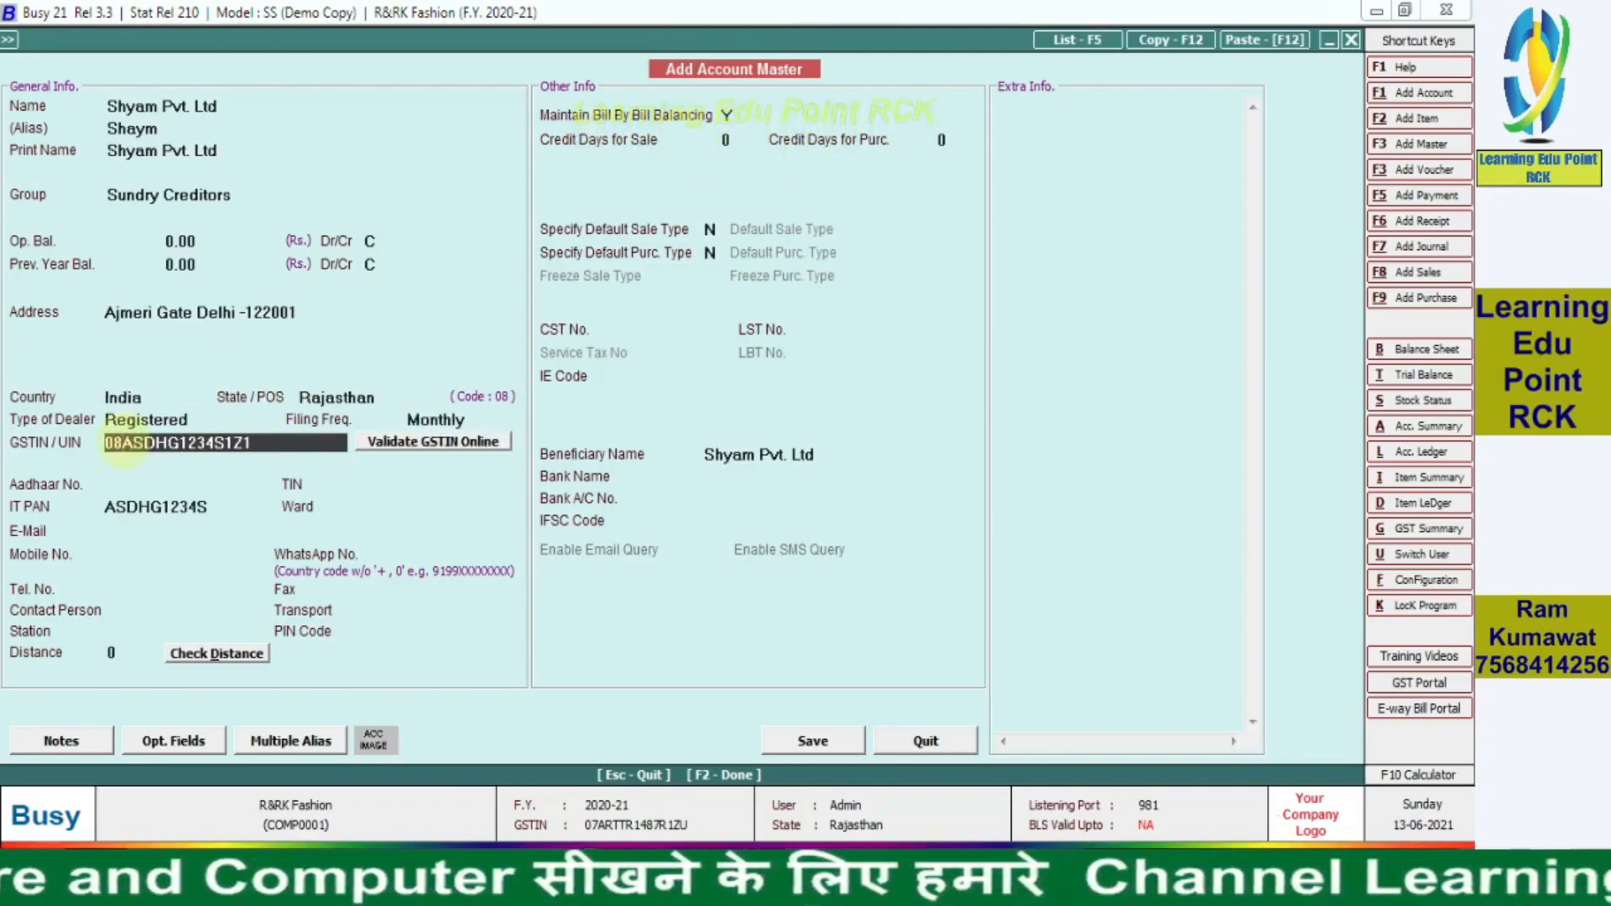
key(Return)
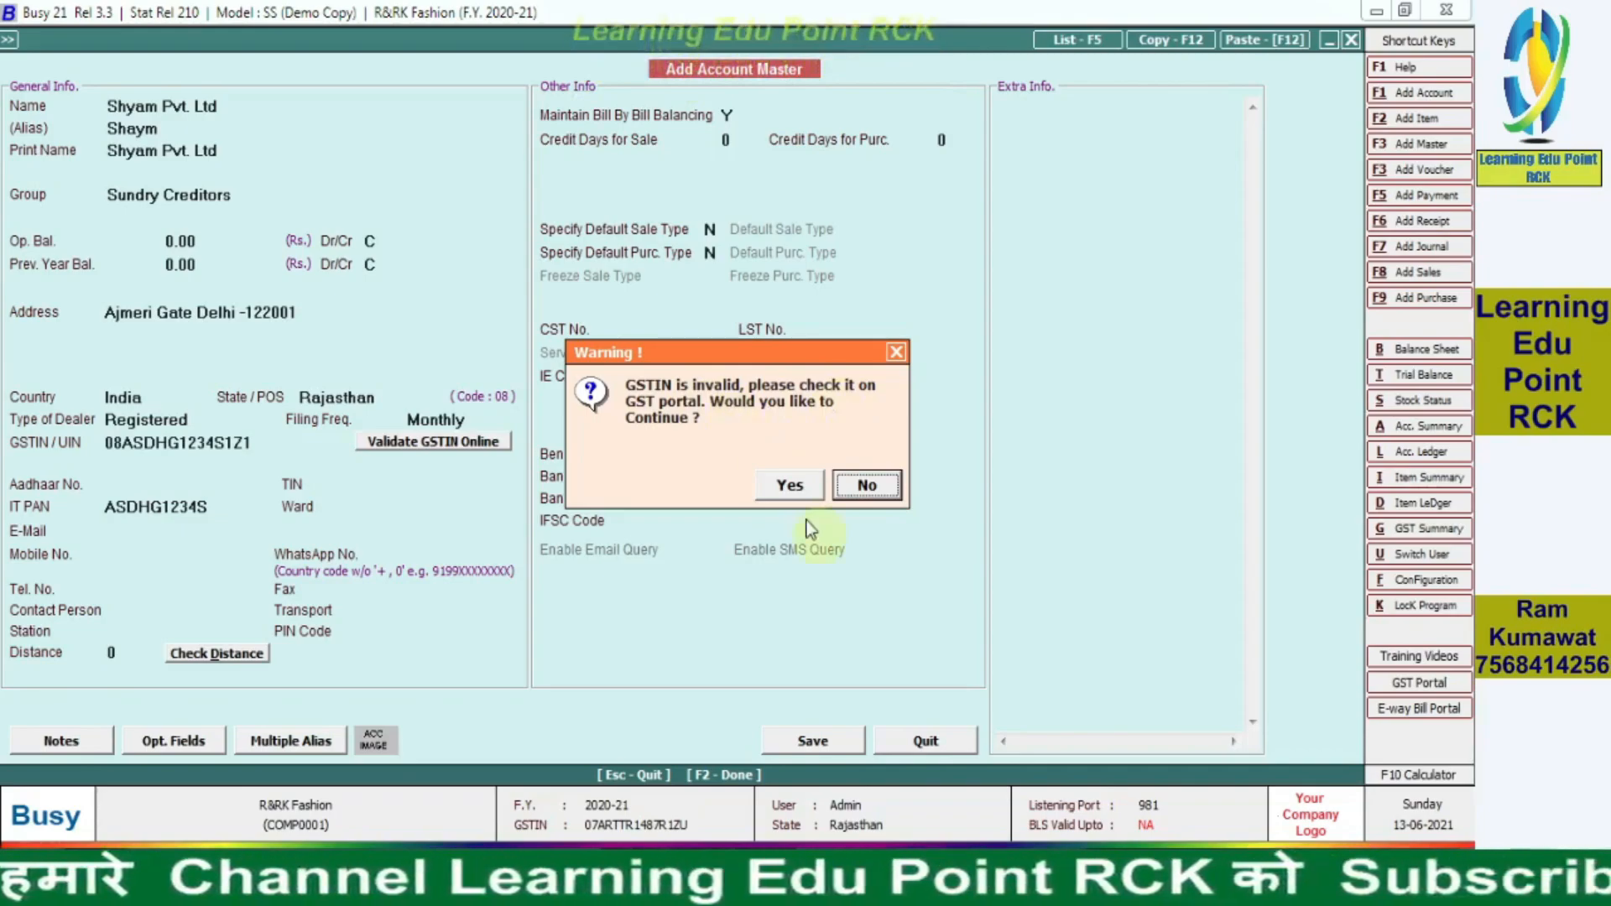
Step: Accept the GSTIN warning, then enter the party's e-mail address and mobile number
click(789, 489)
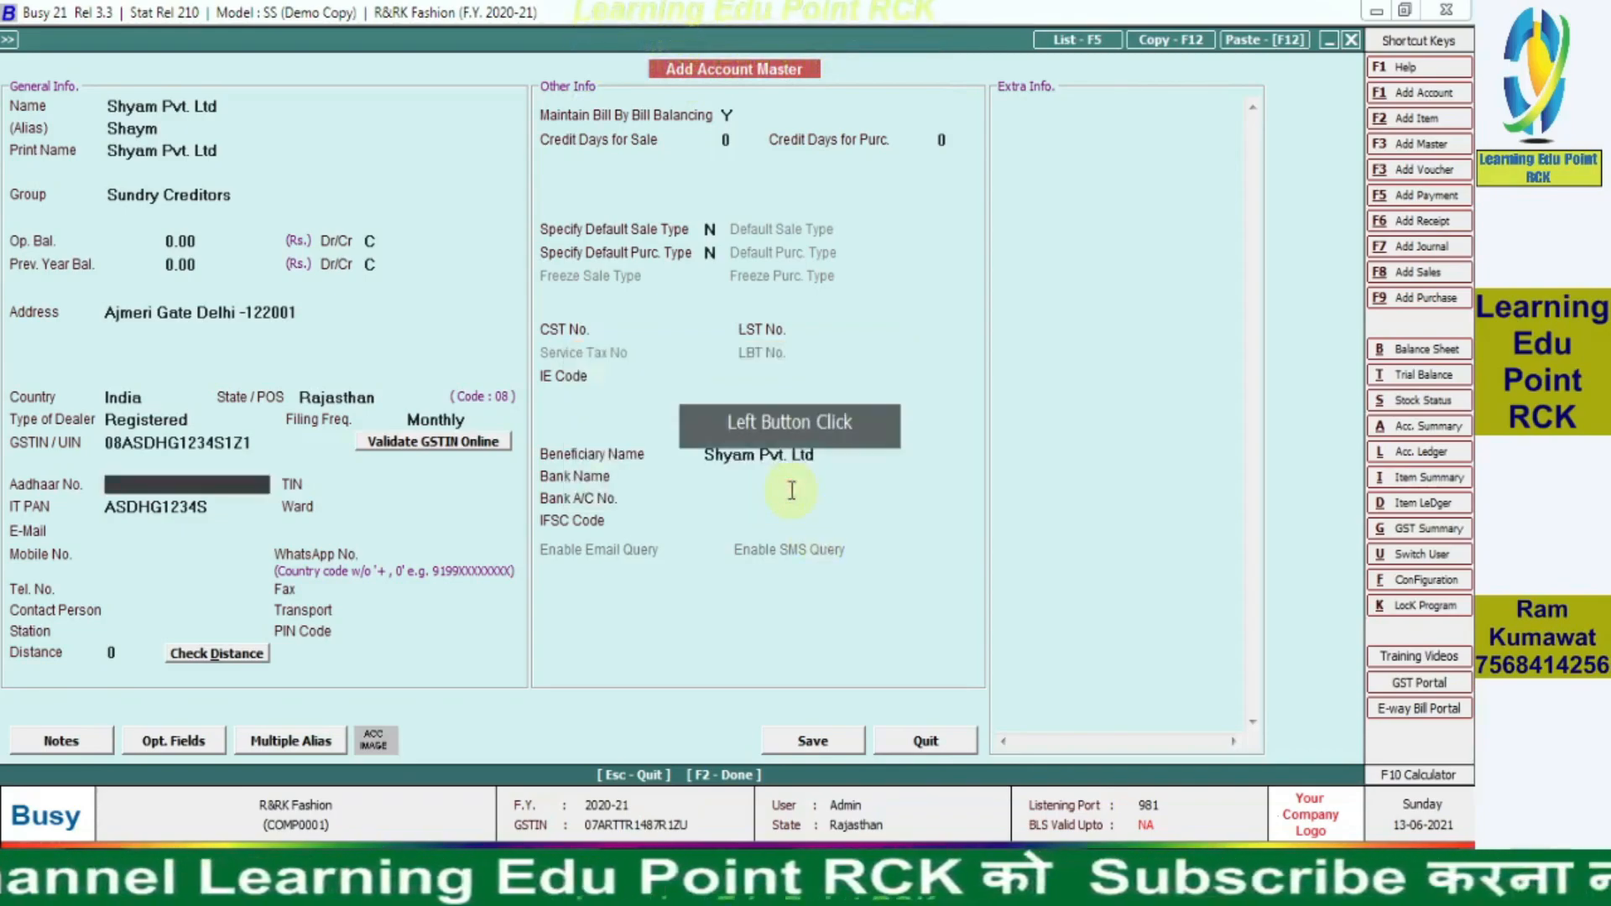
key(Return)
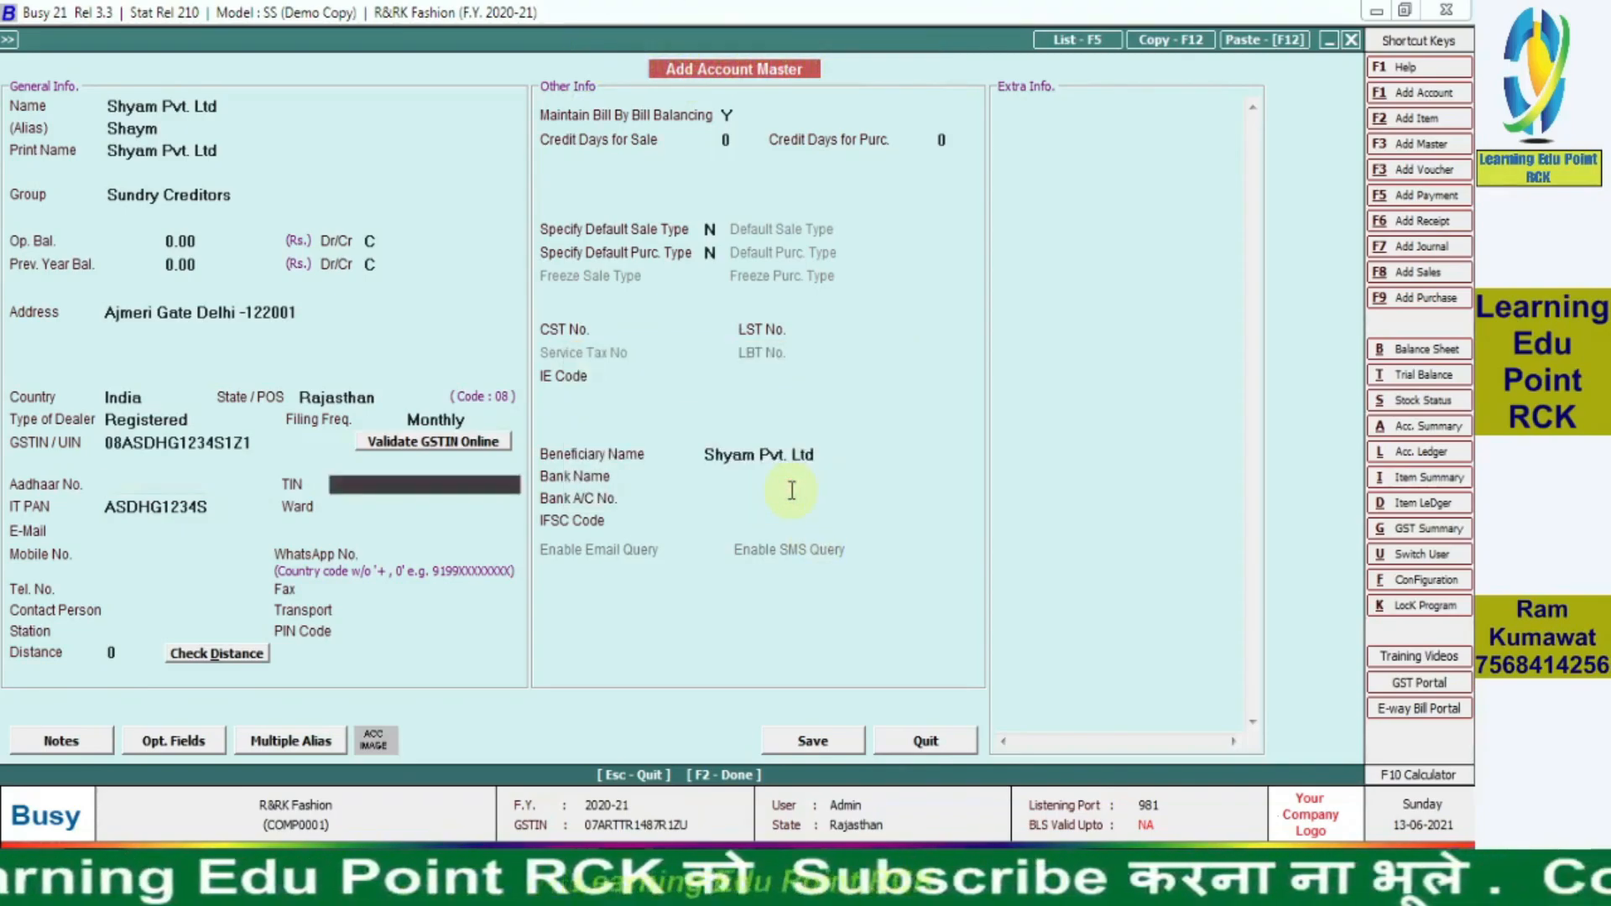
key(Return)
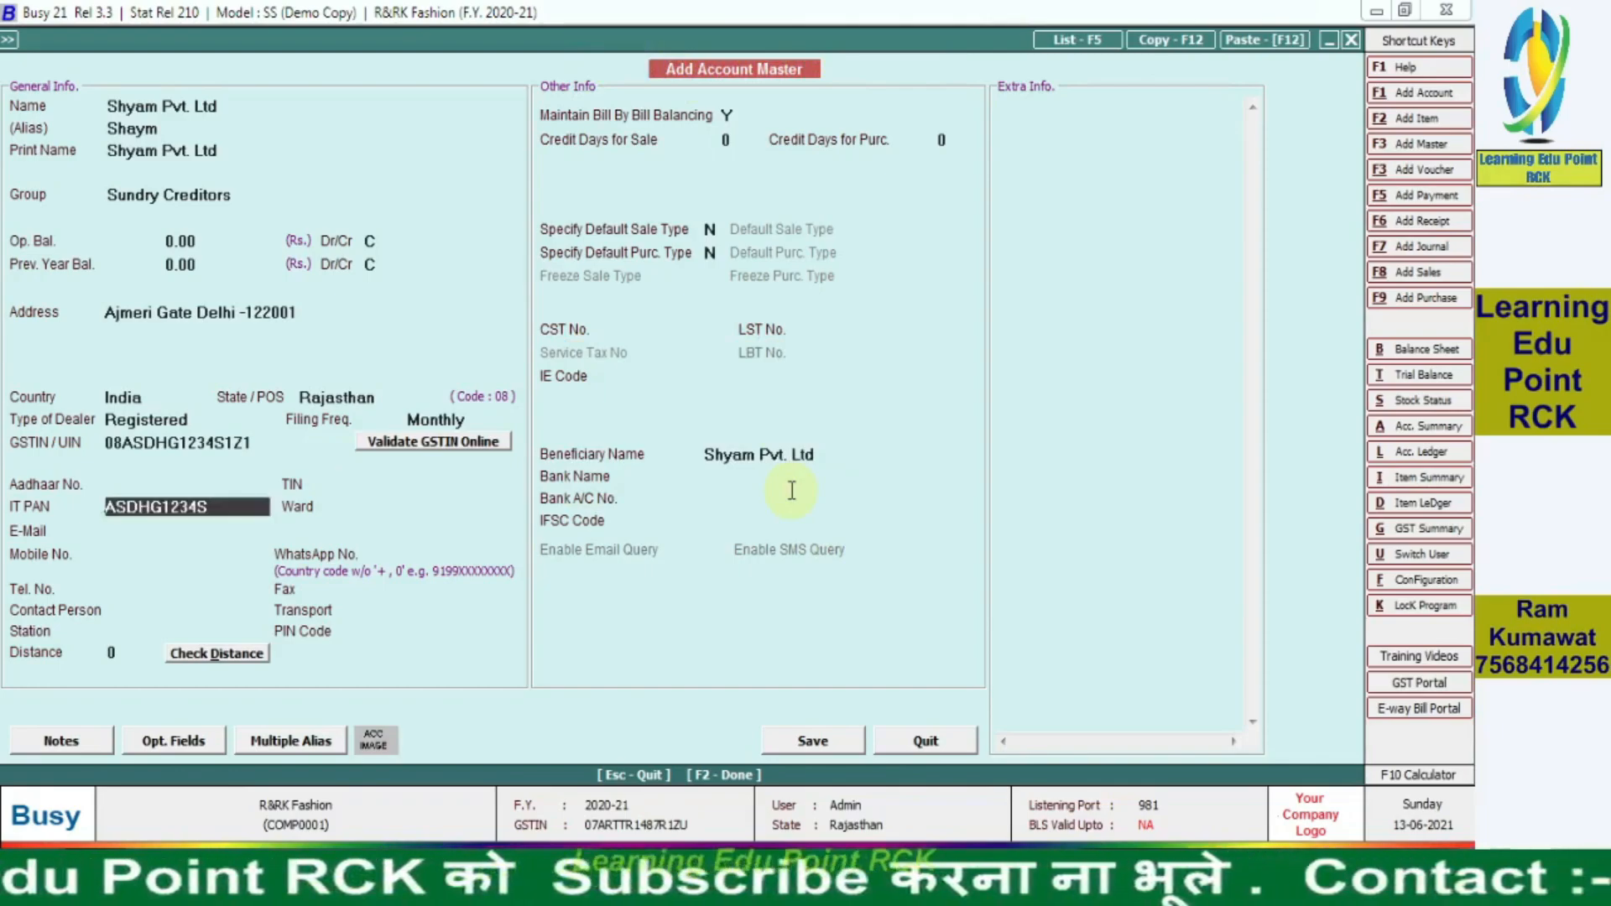
key(Return)
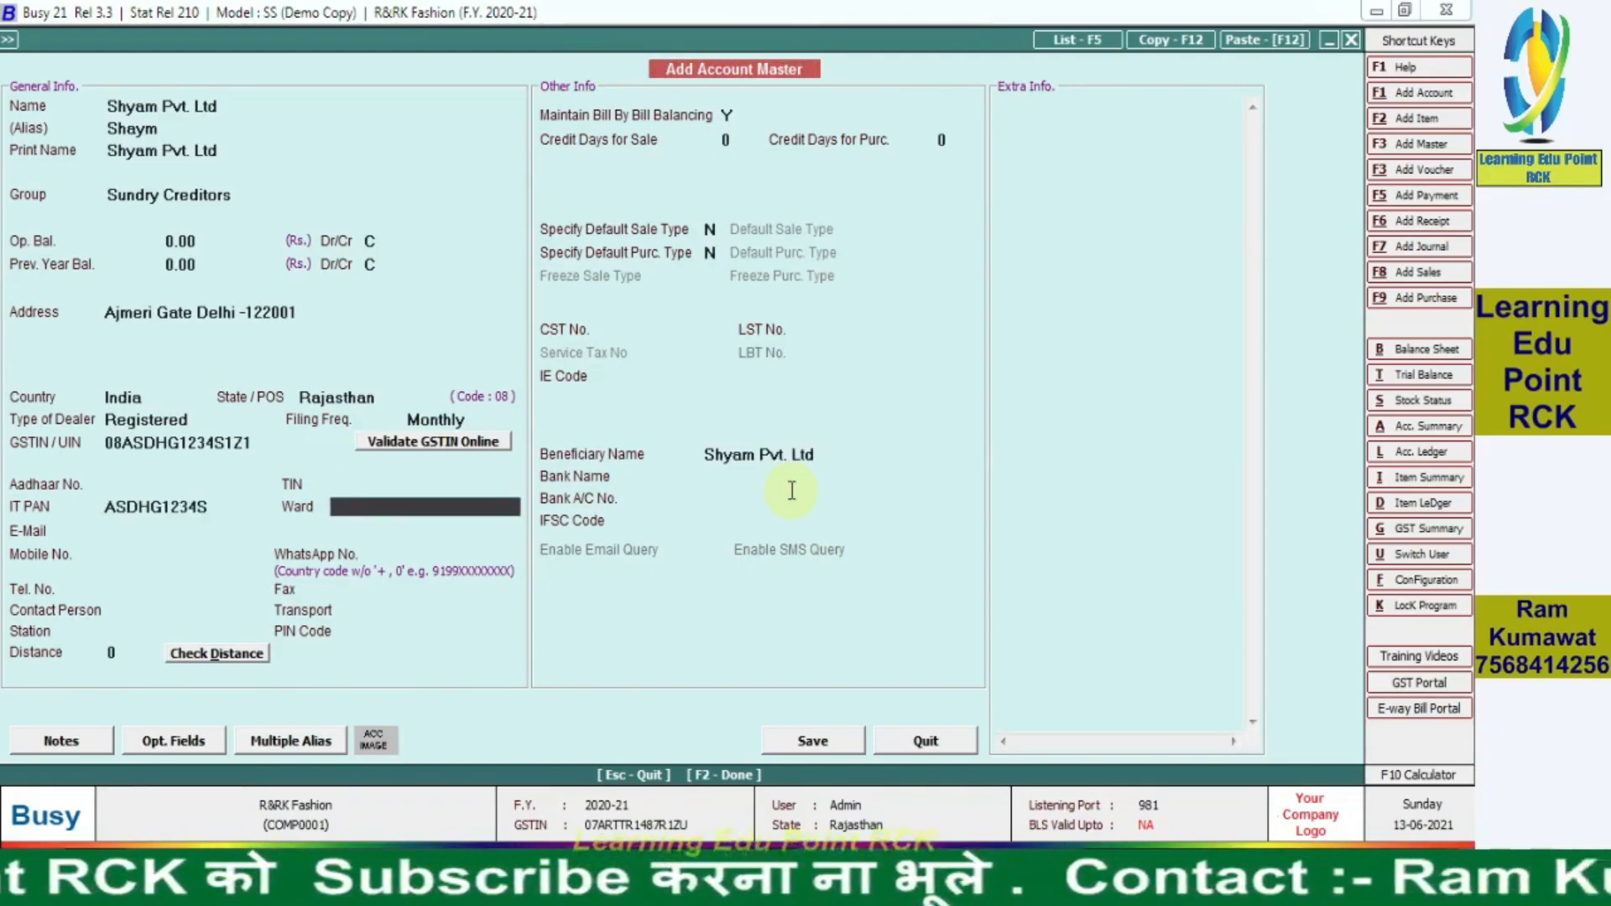
key(Return)
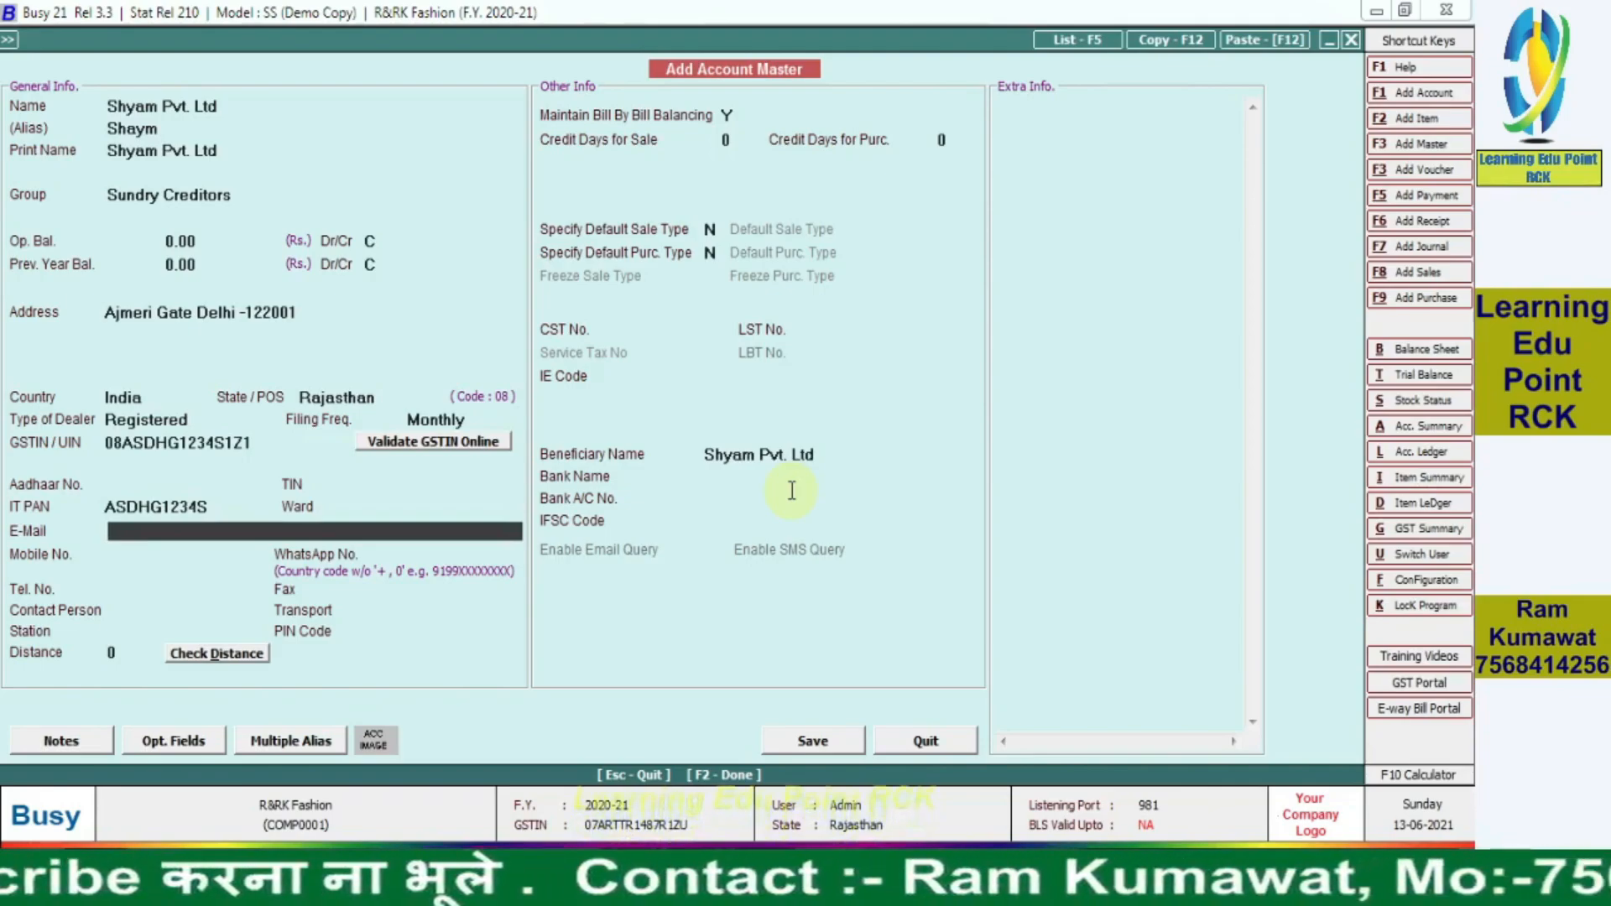
text(r@r.com)
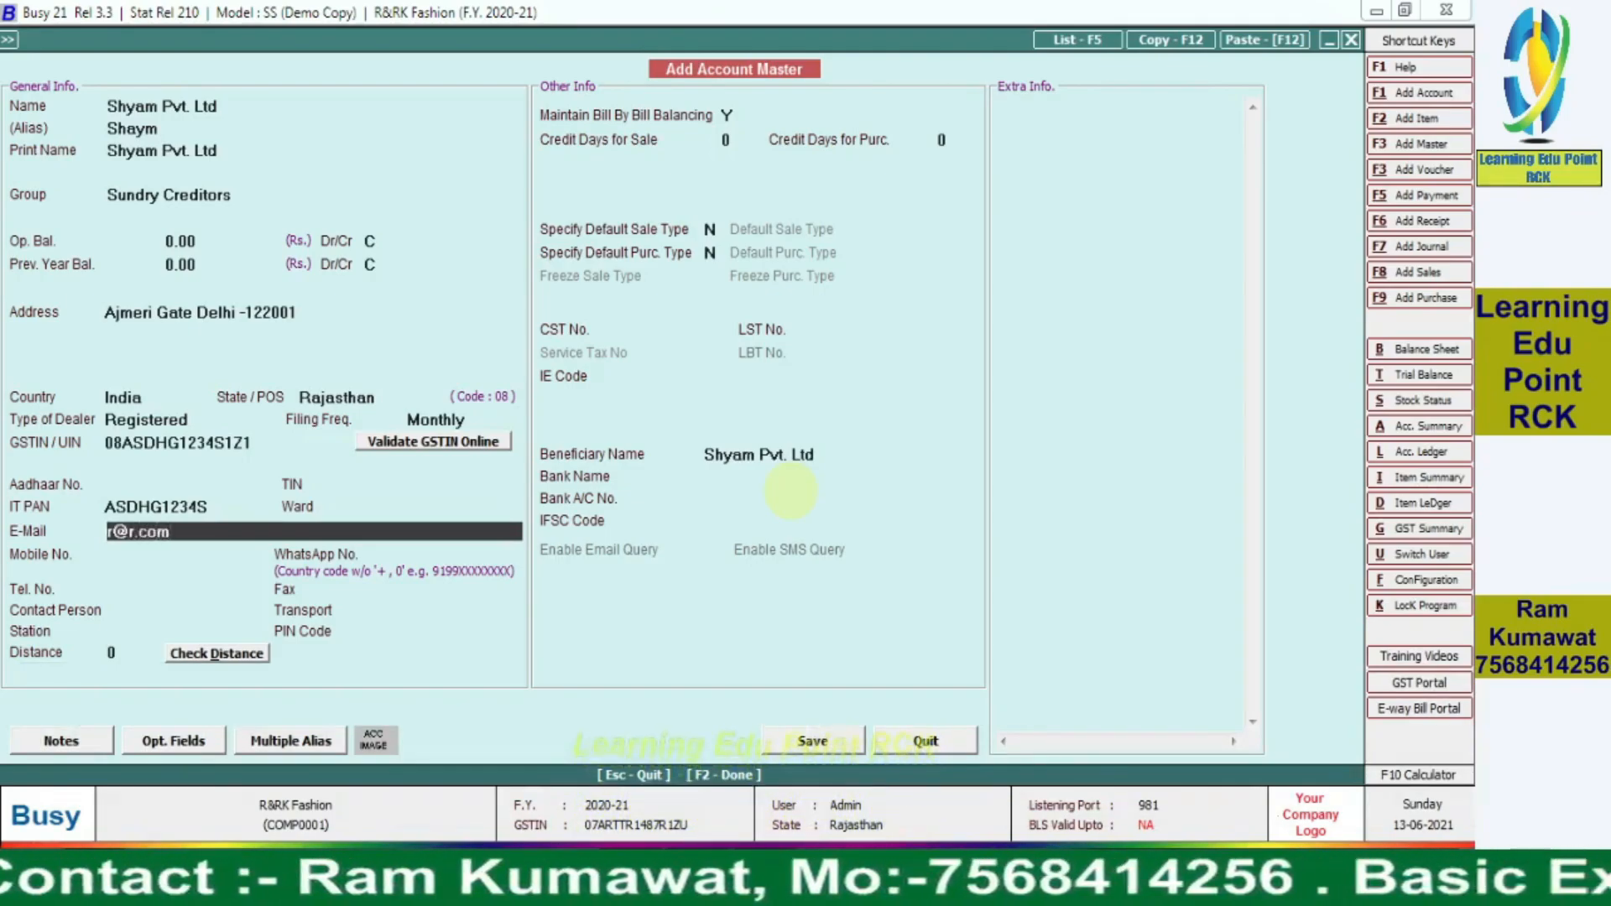
key(Return)
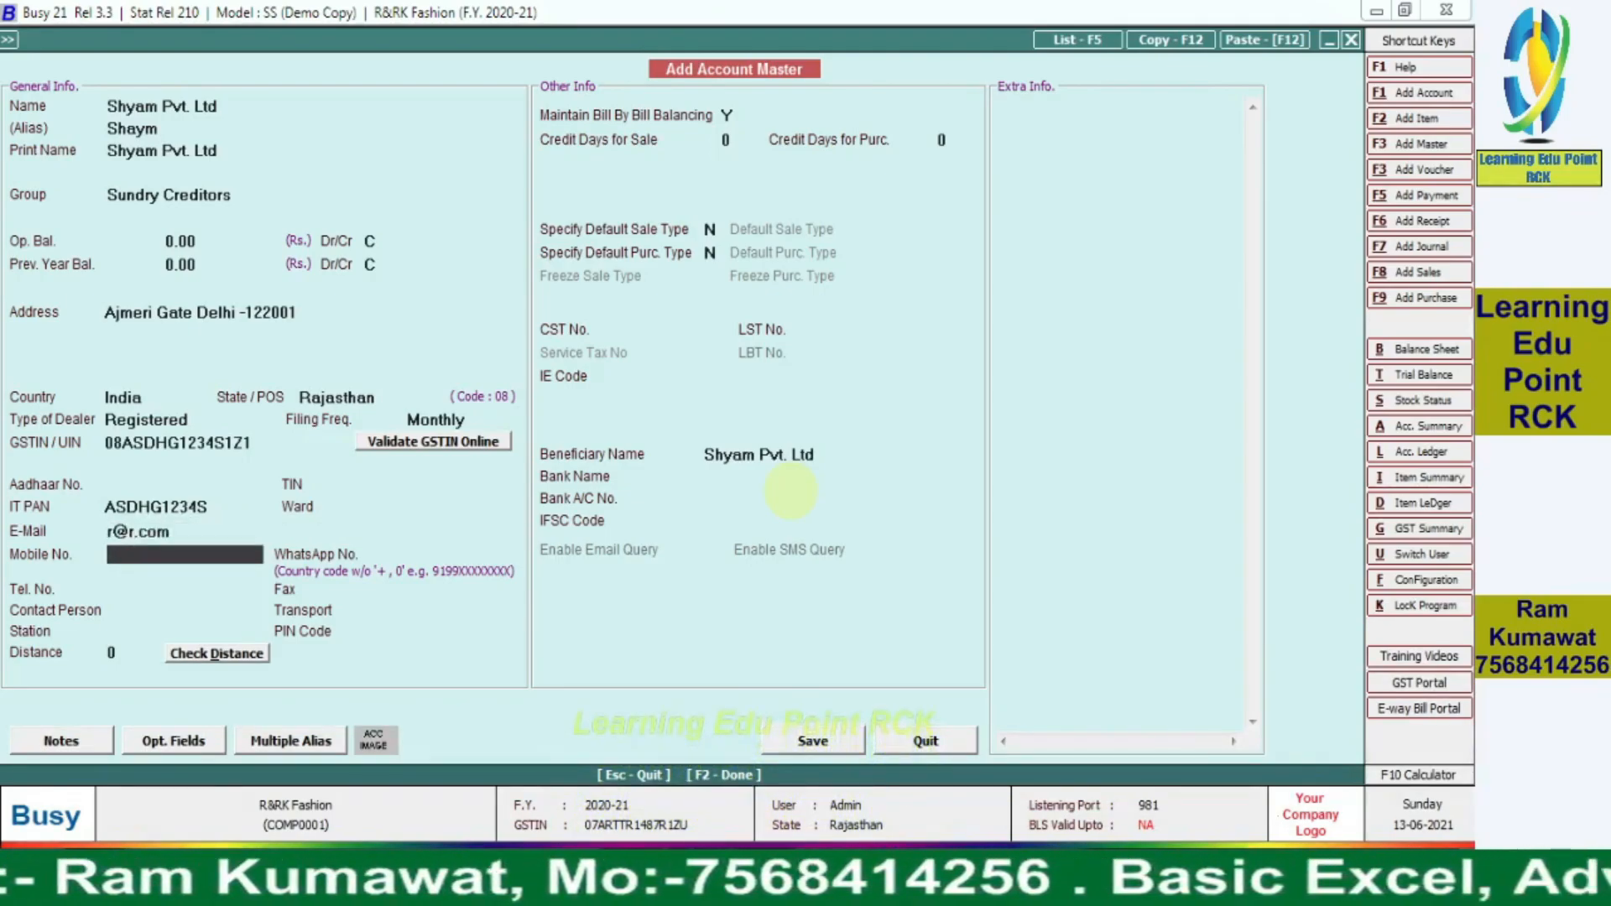
text(8888888)
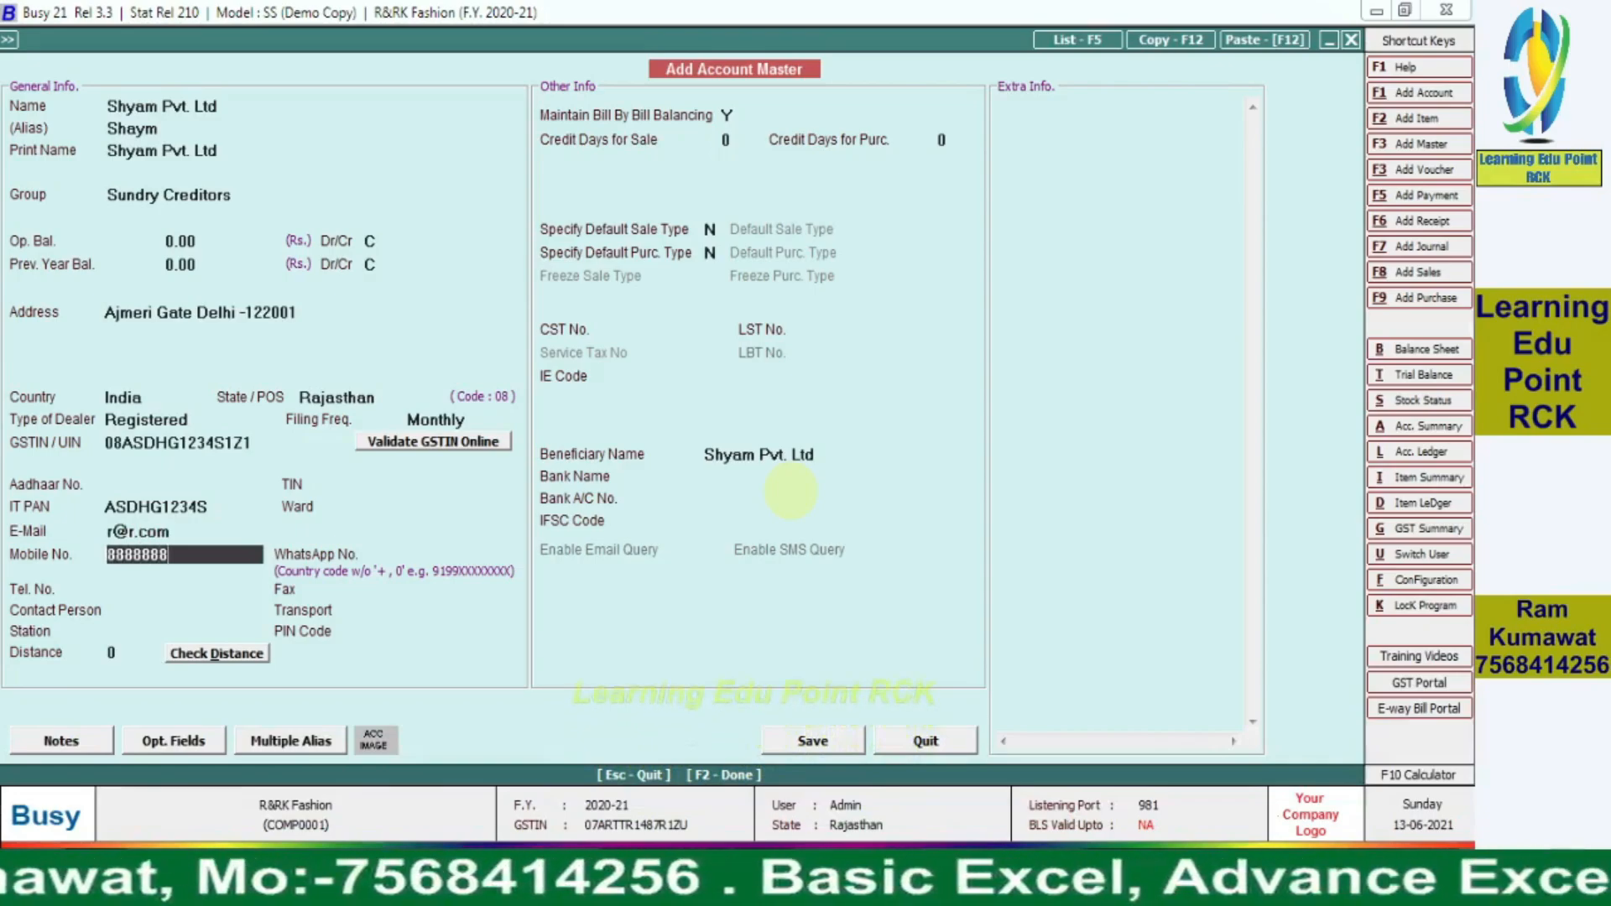
text(888)
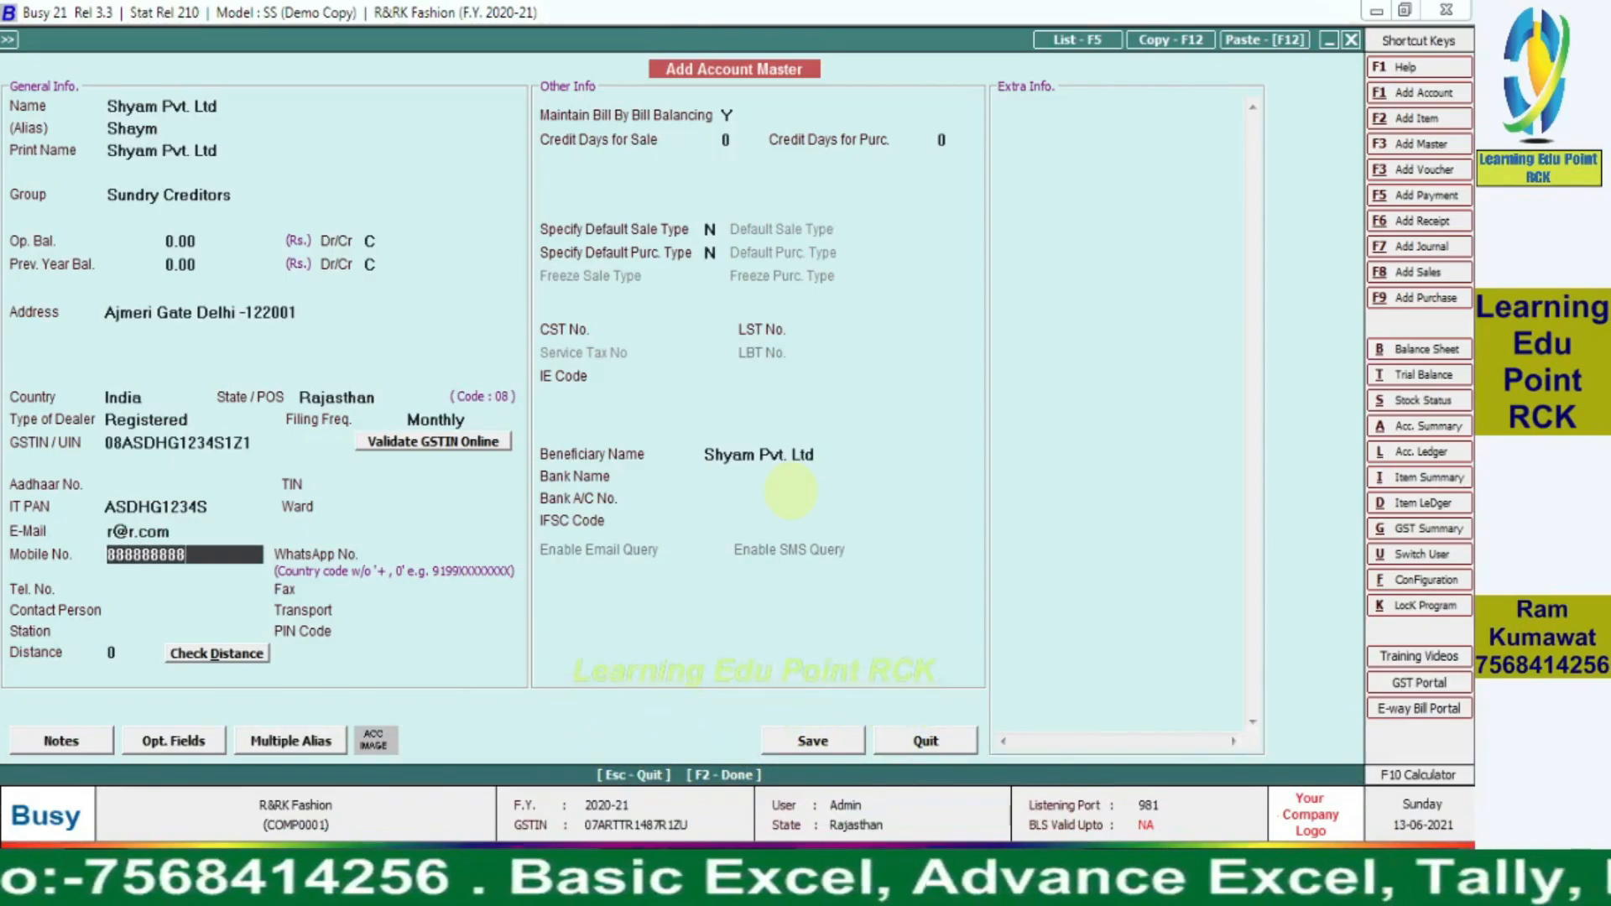
key(Return)
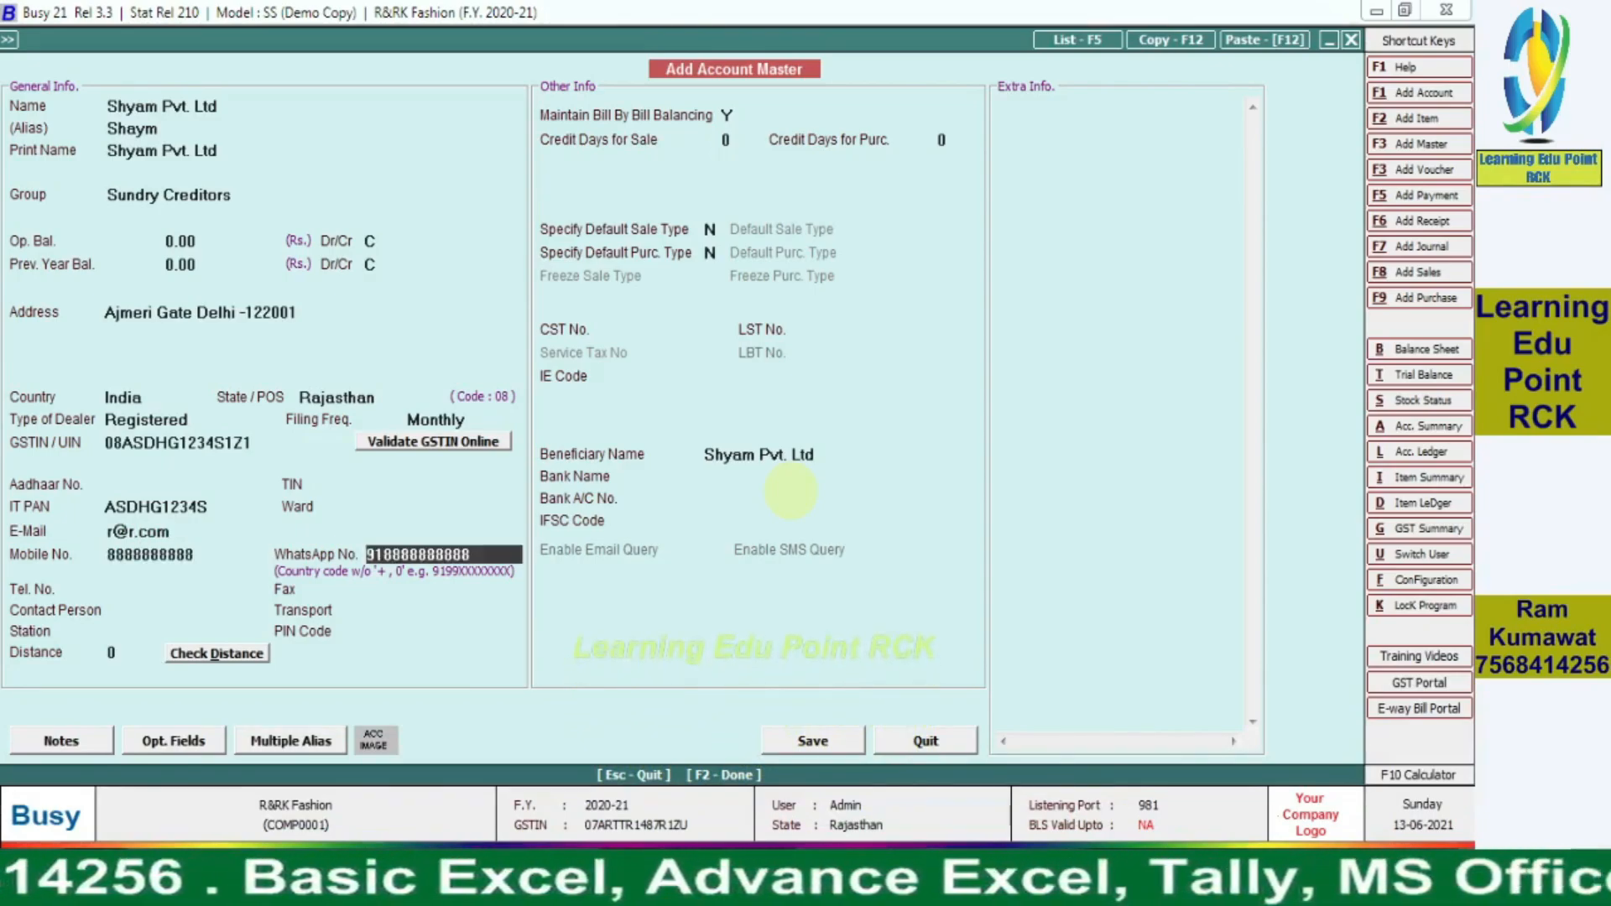
Step: Enter the contact person's name and the PIN code
key(Return)
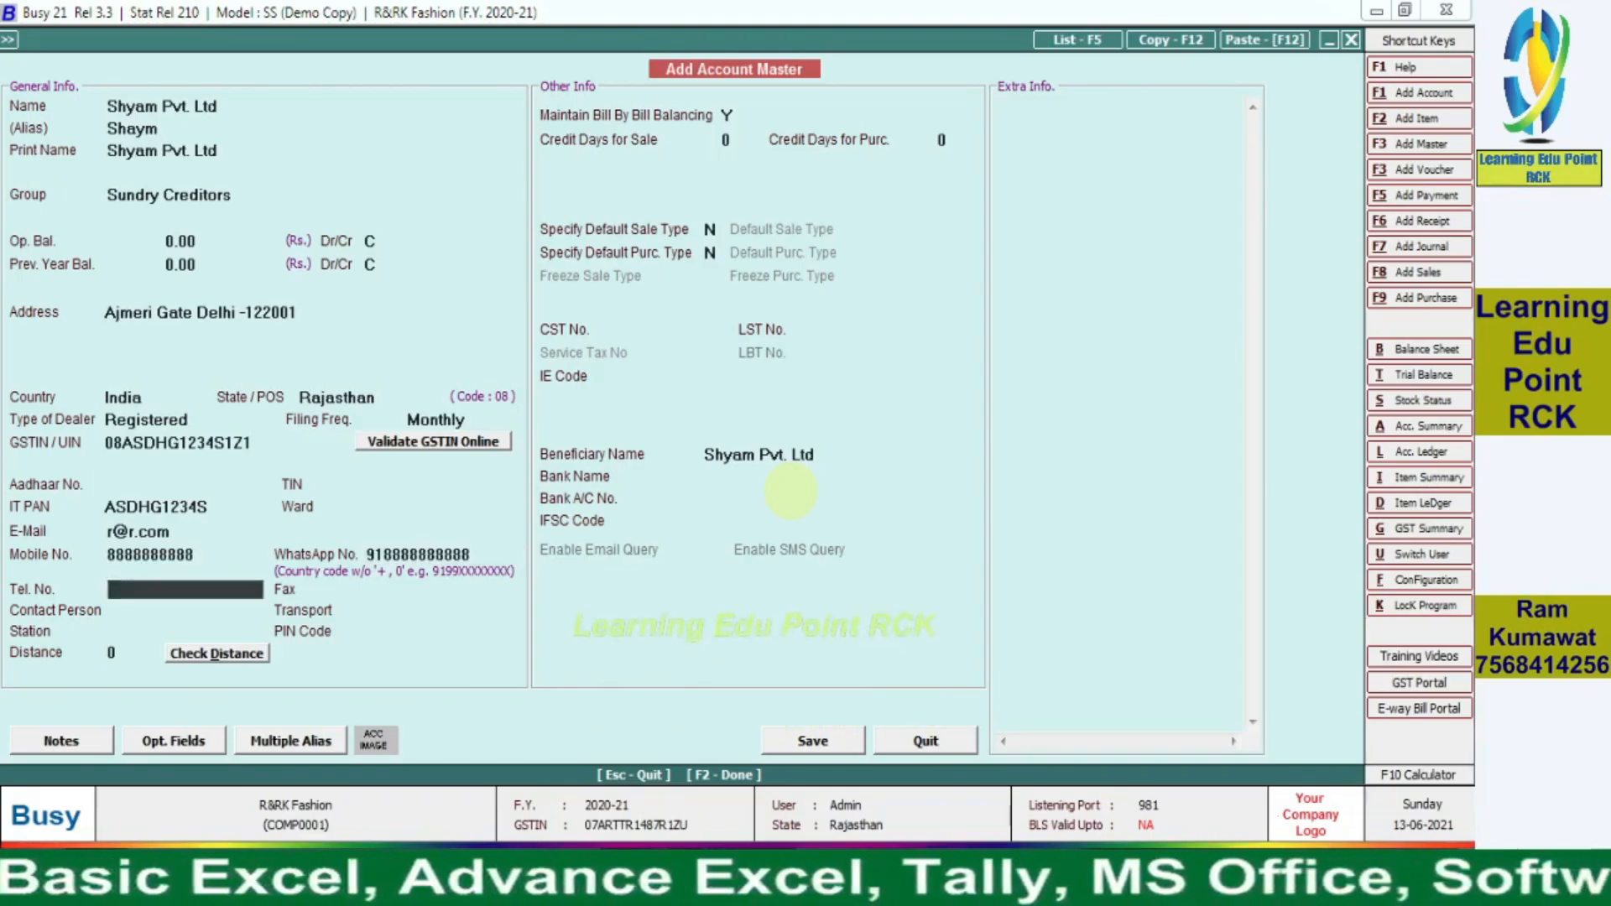
click(788, 476)
key(shift+Tab)
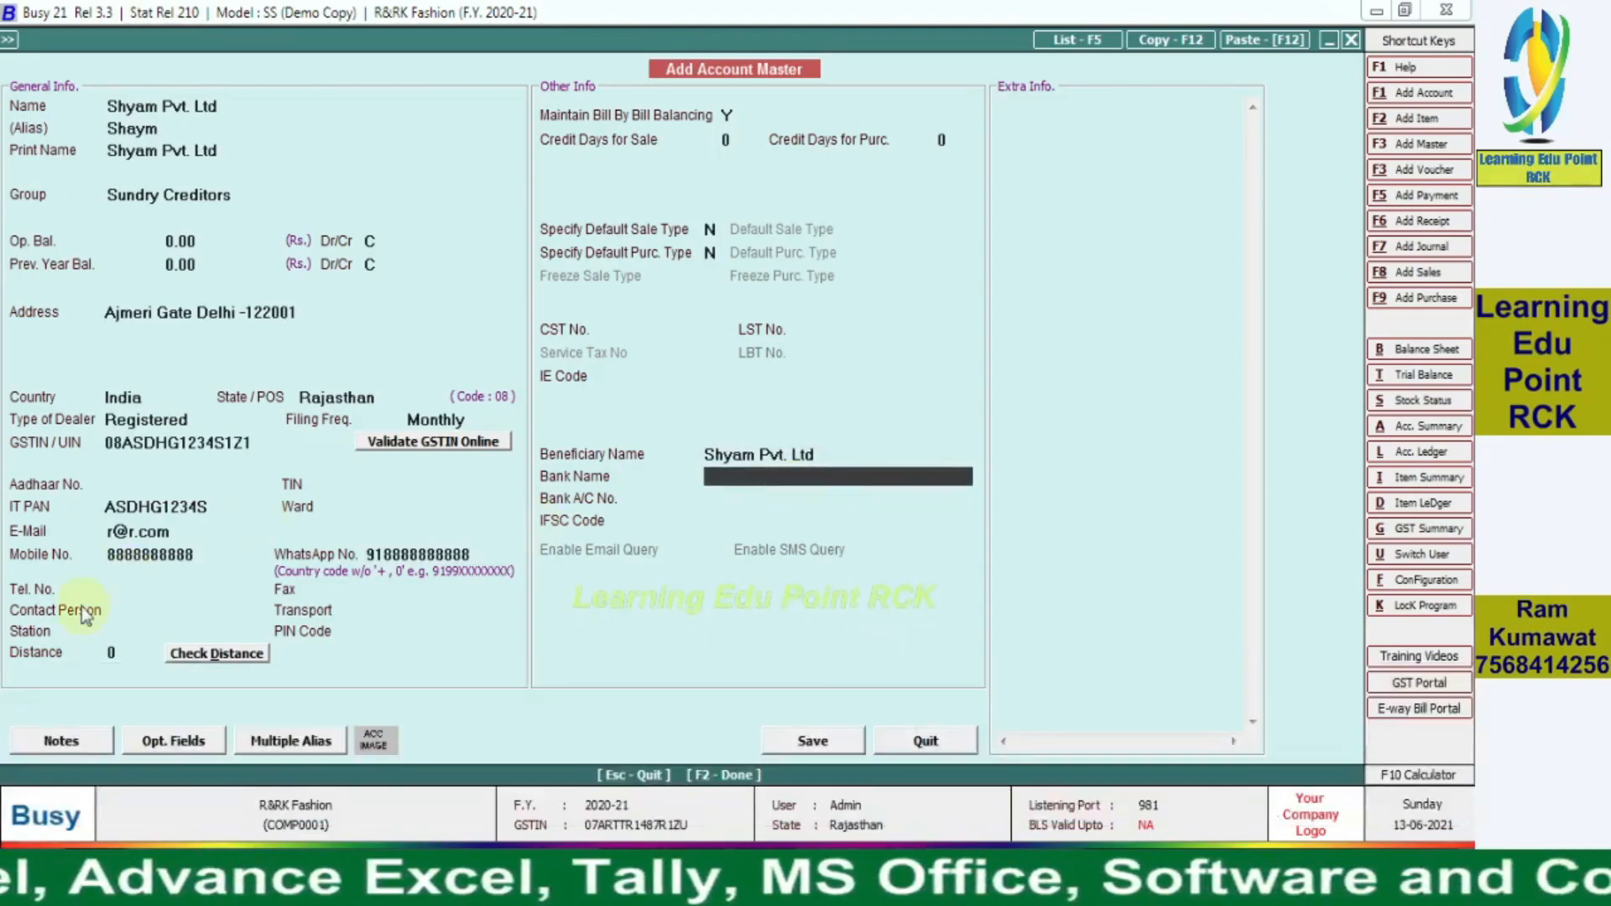
click(126, 582)
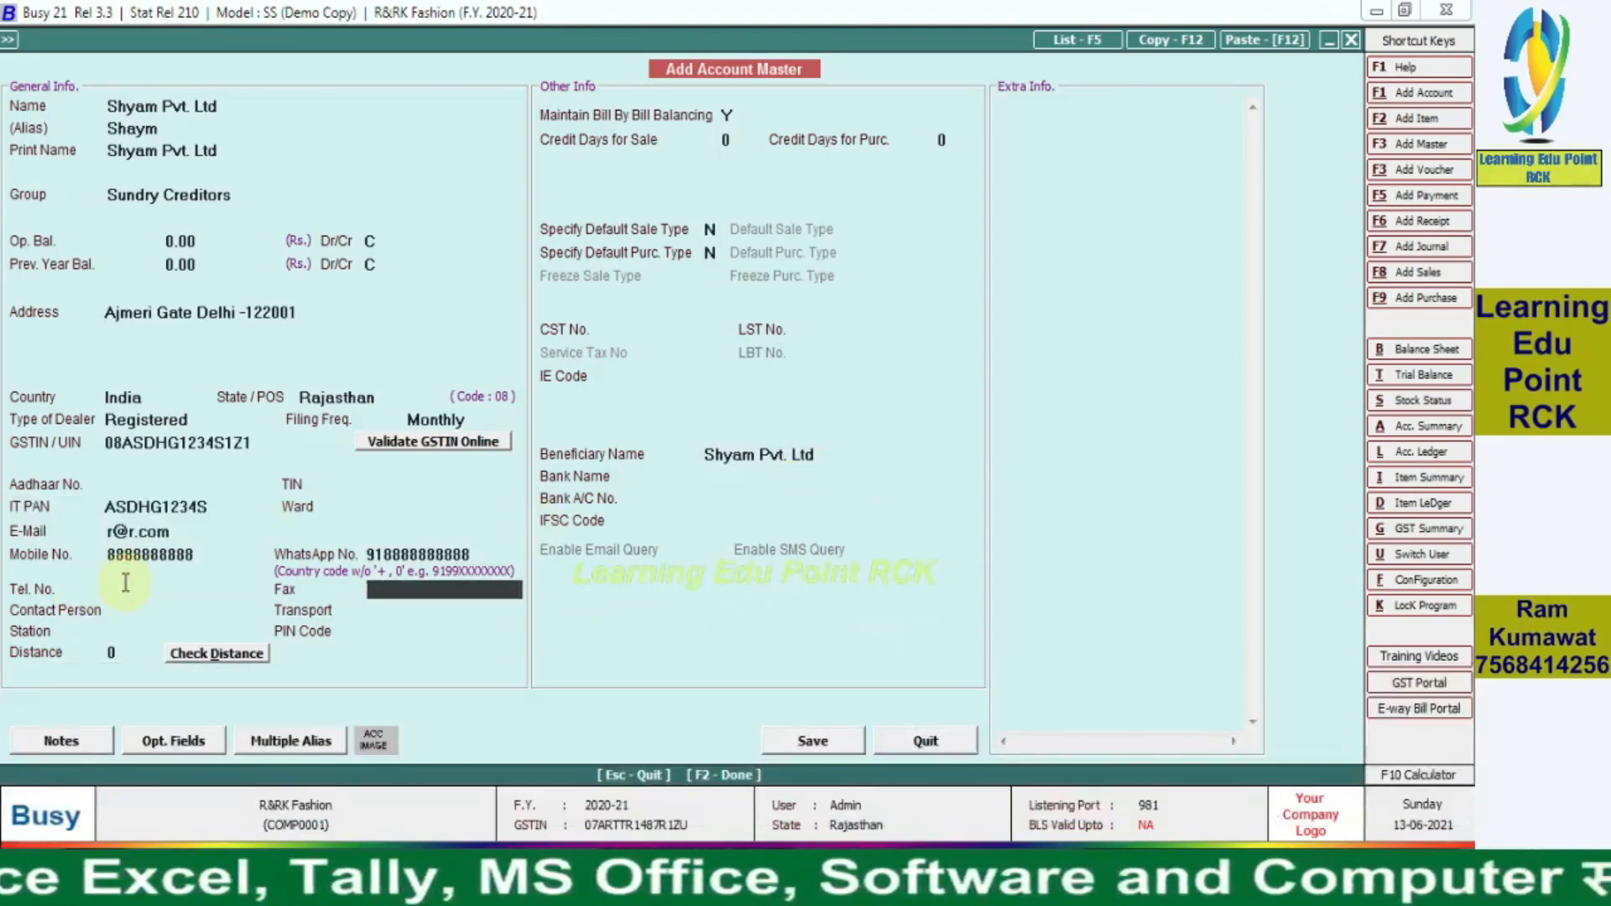
key(Return)
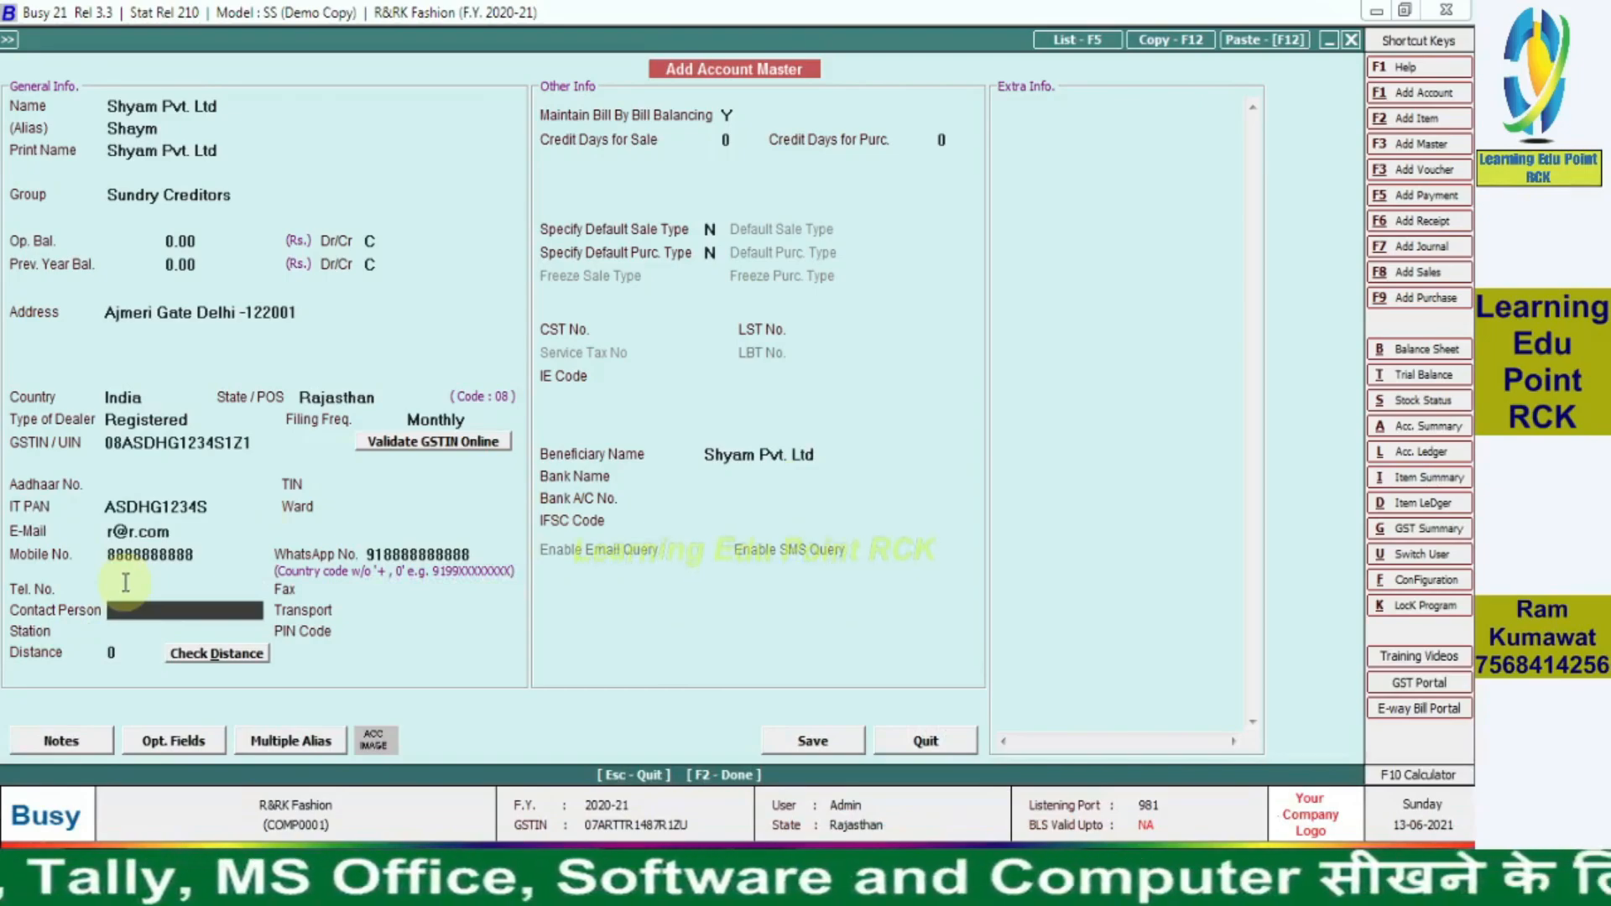
key(Return)
key(shift+Tab)
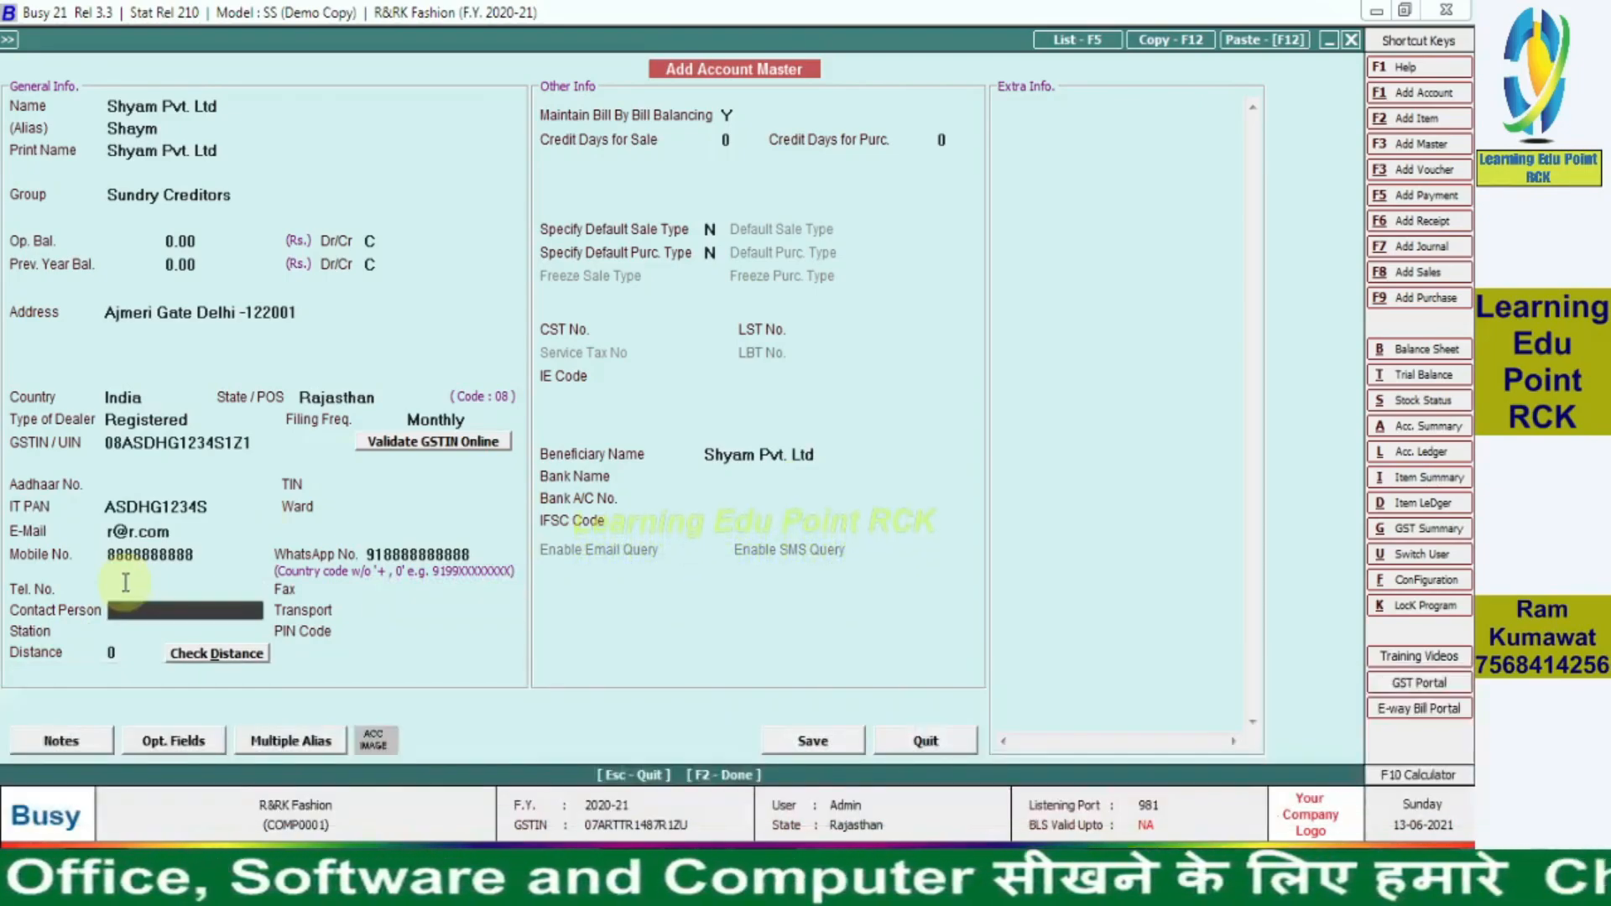
text(Rajneesh)
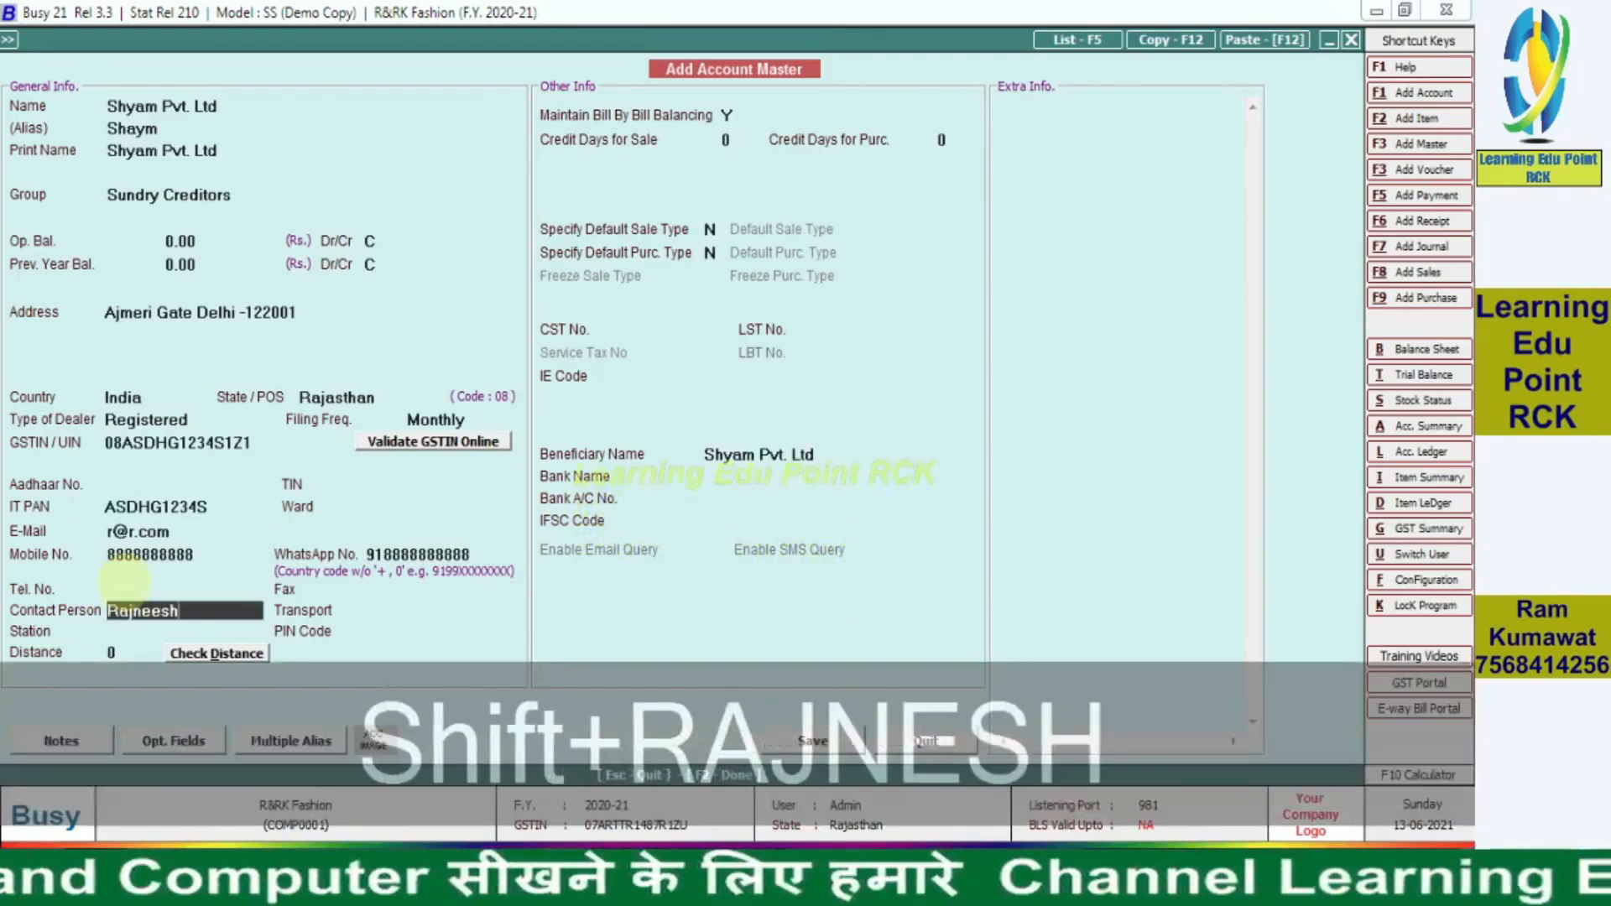
key(Return)
key(Tab)
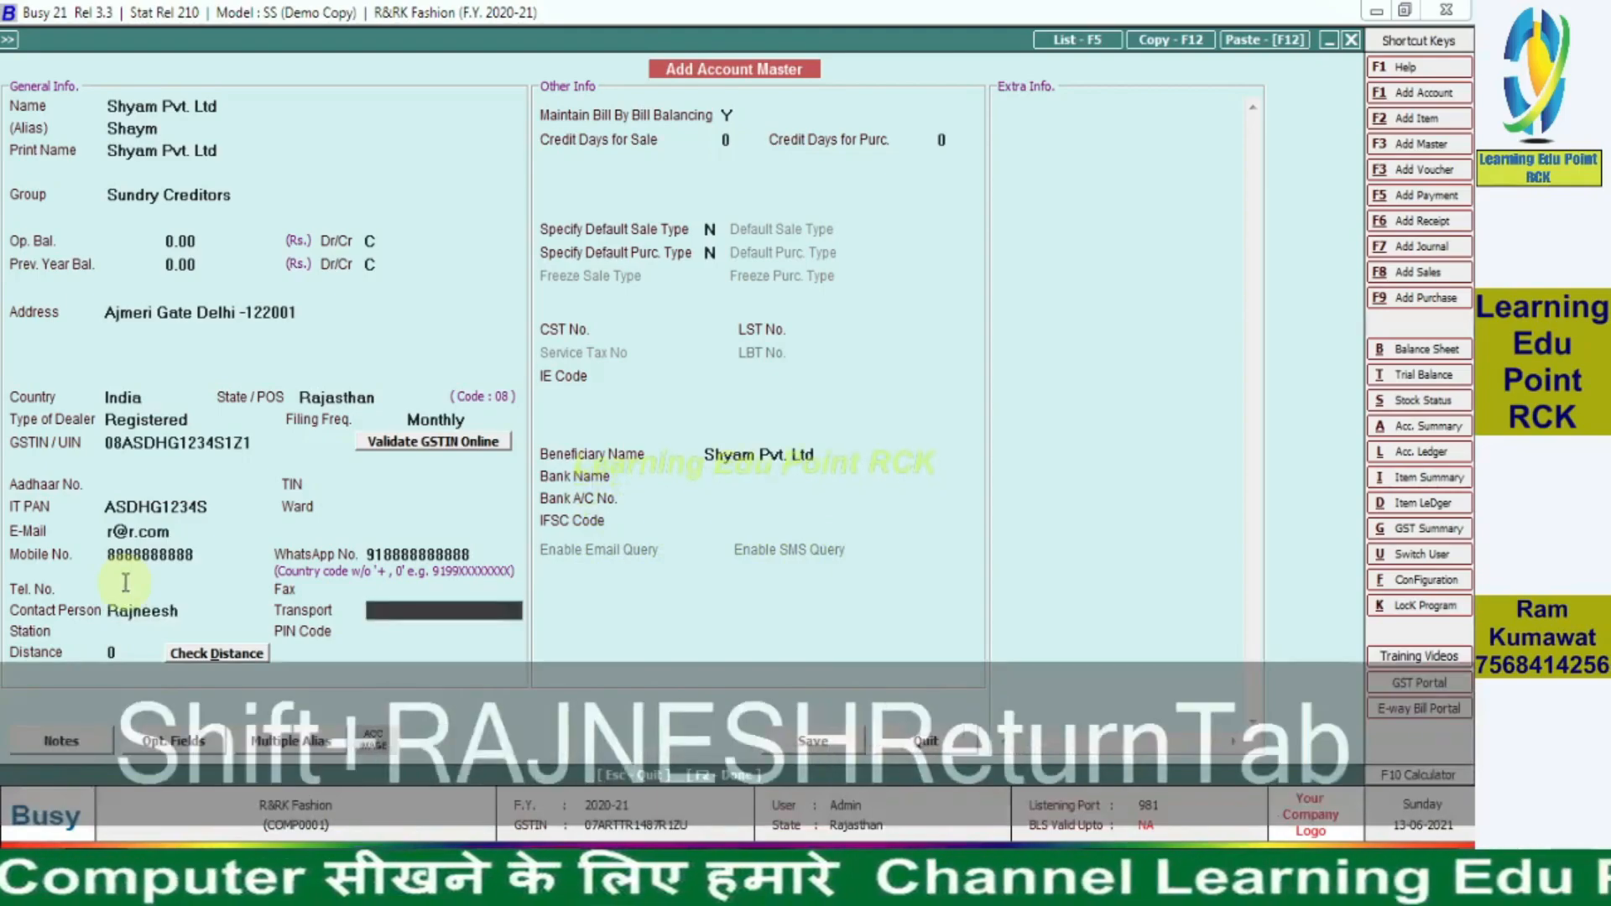
key(Return)
key(Return)
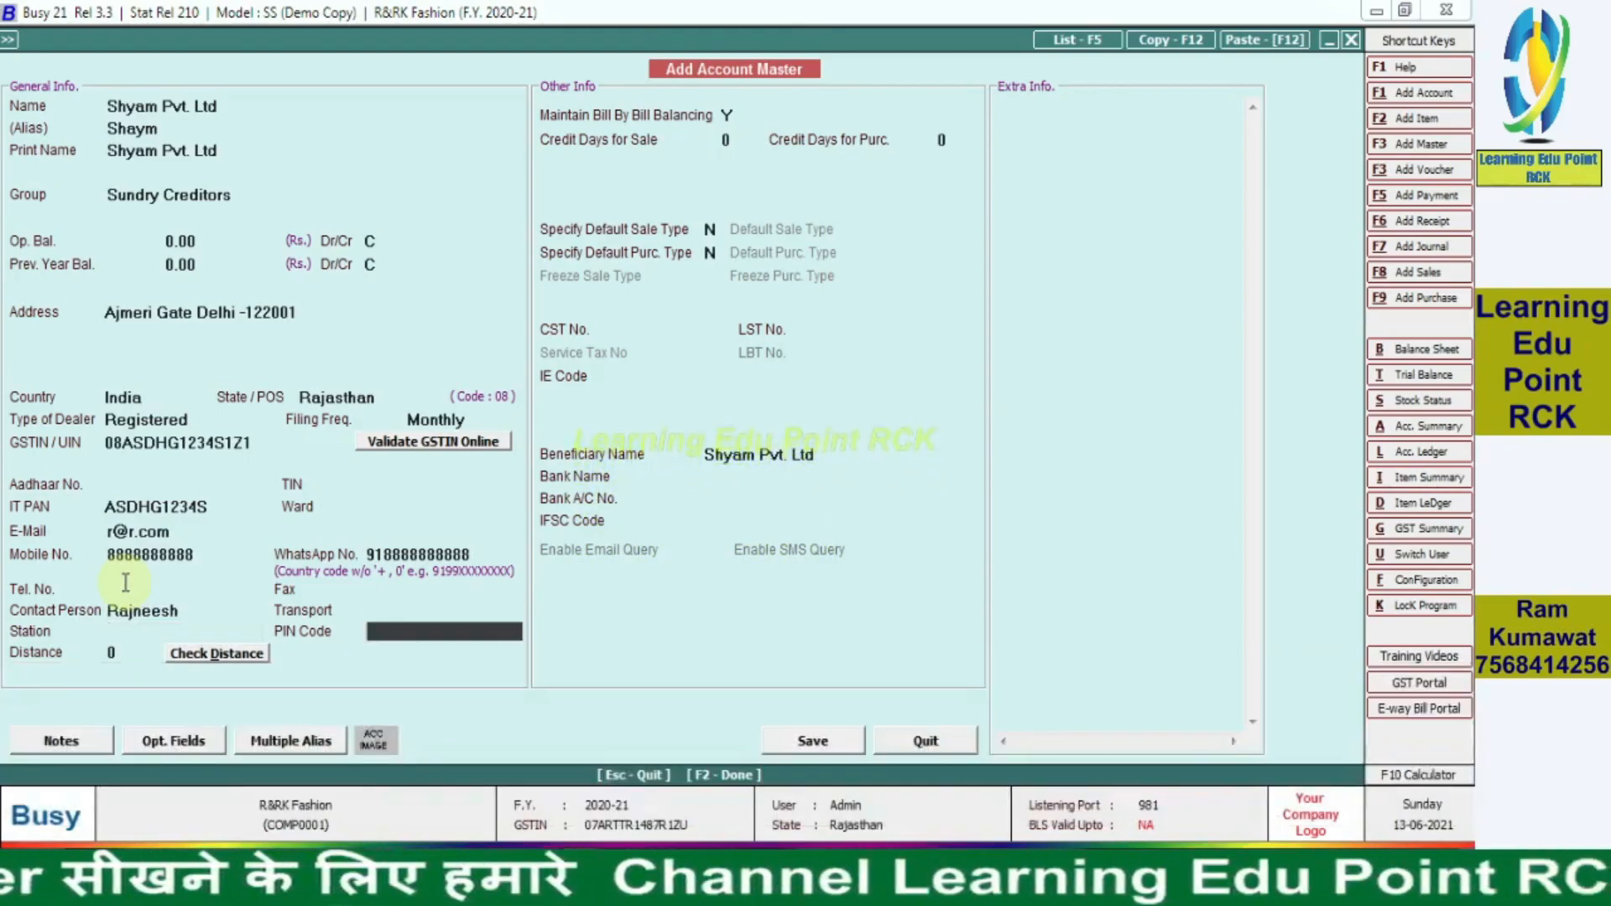
text(122)
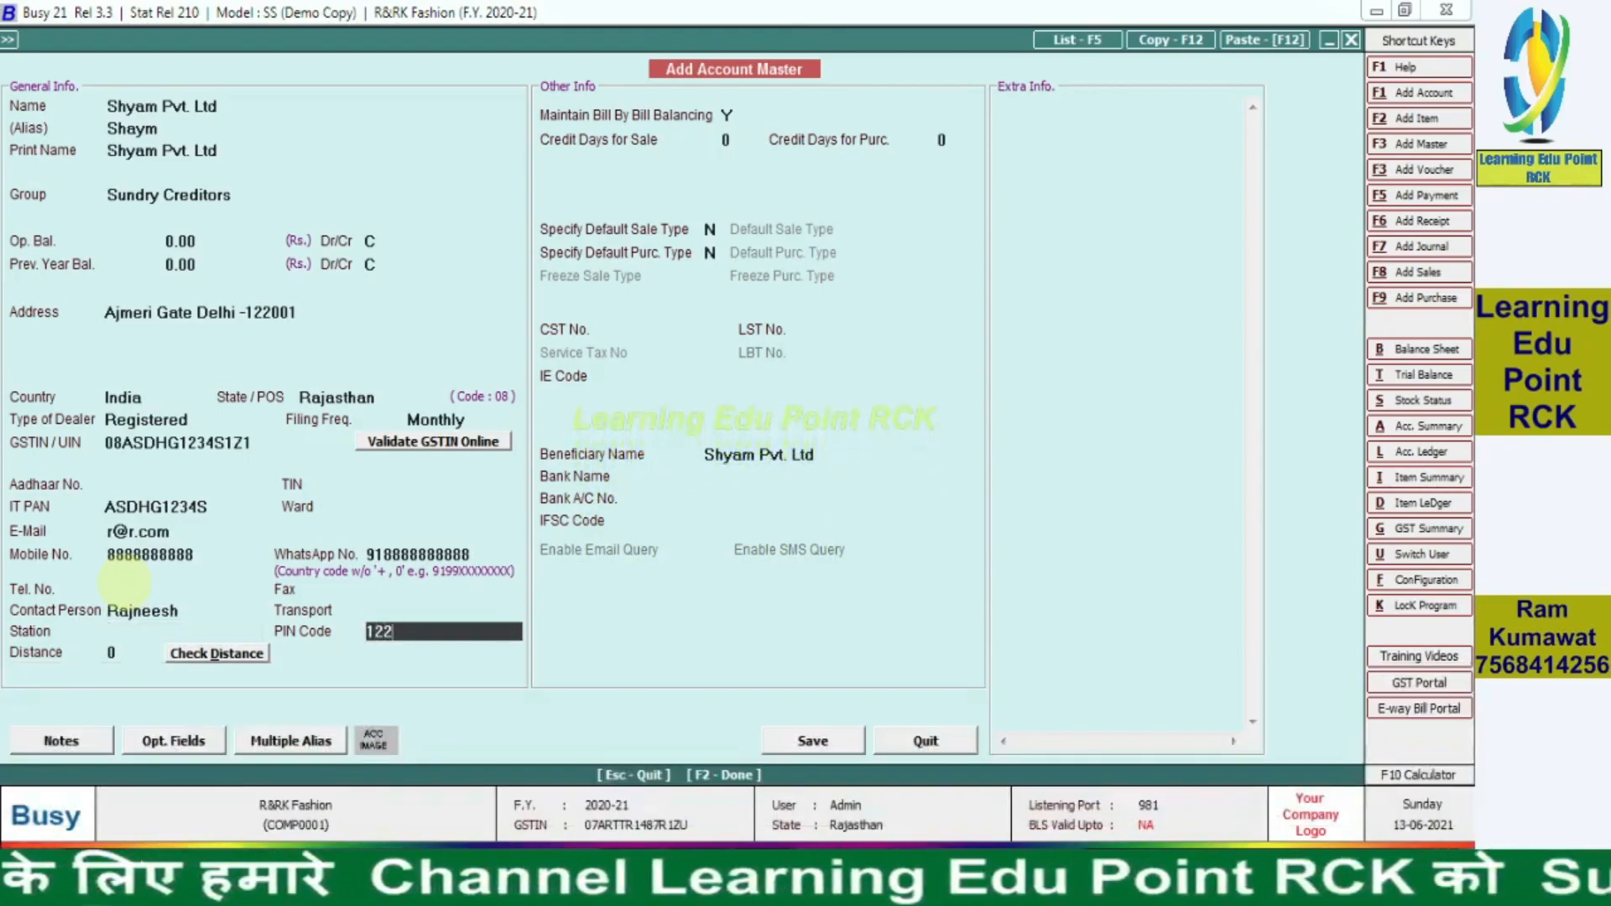
text(001)
key(Return)
key(Return)
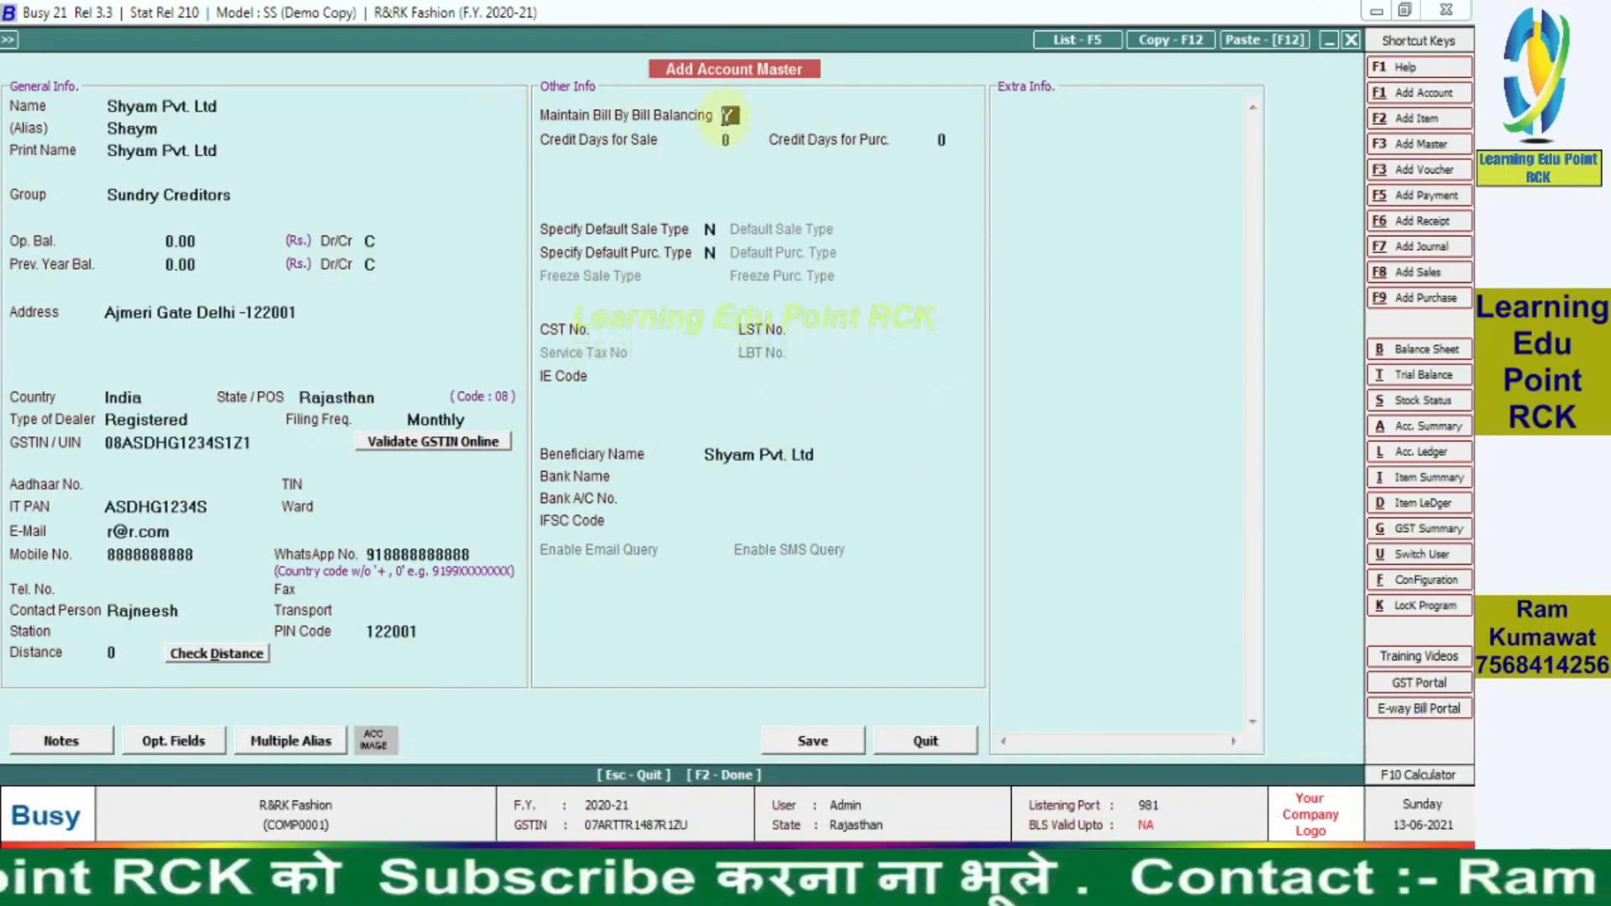
Step: Set credit days to 0 for sales and 90 for purchases
key(Return)
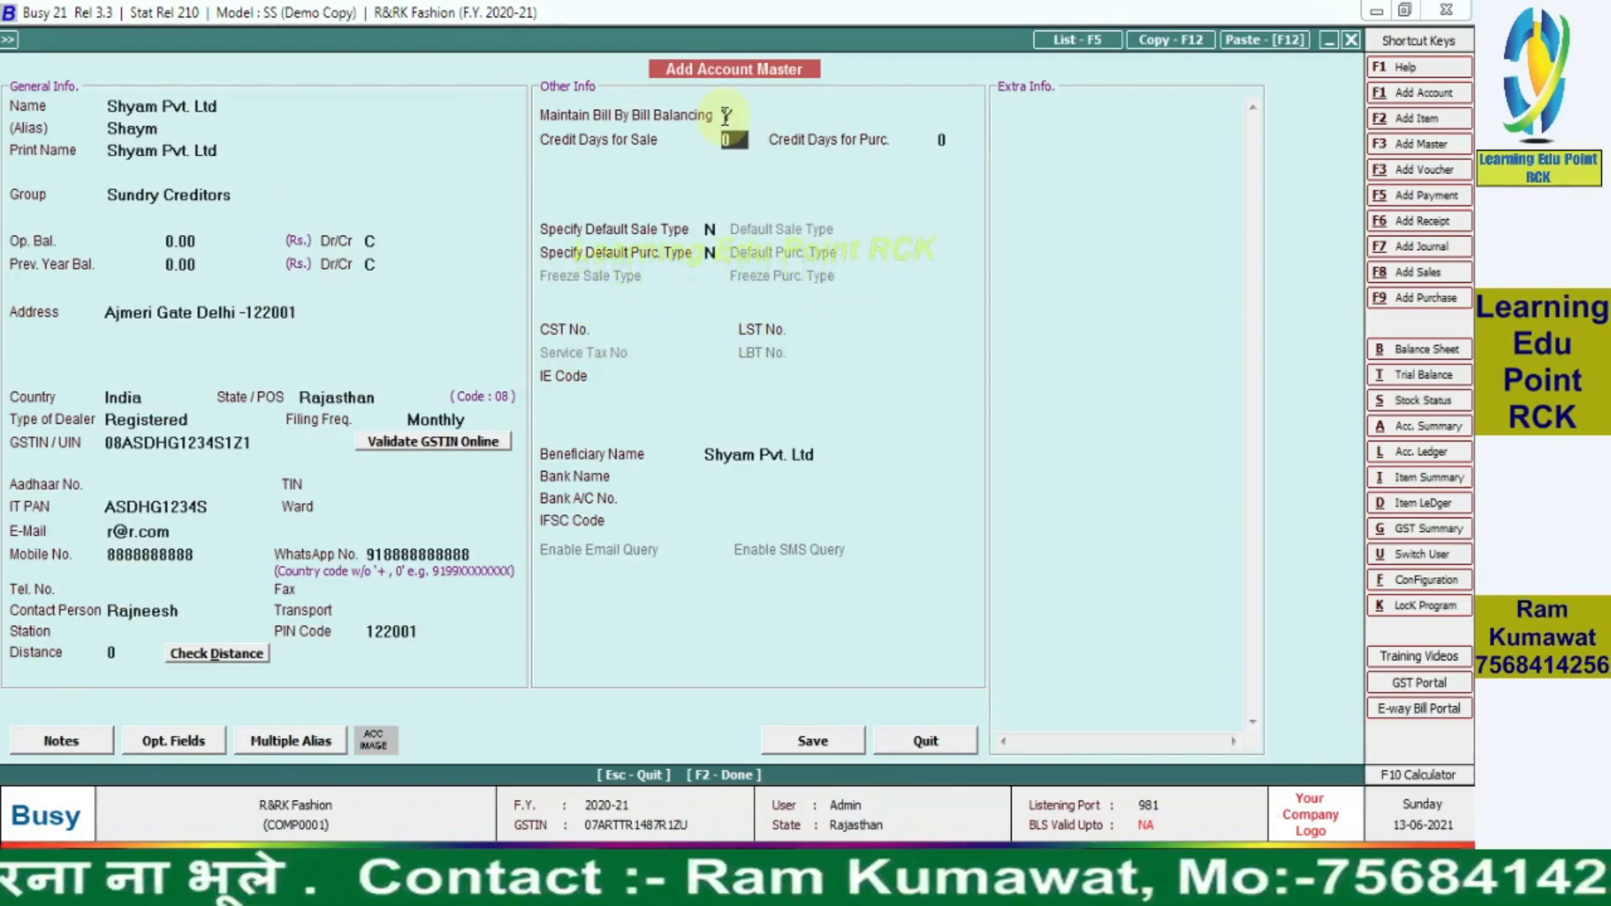
text(90)
key(Return)
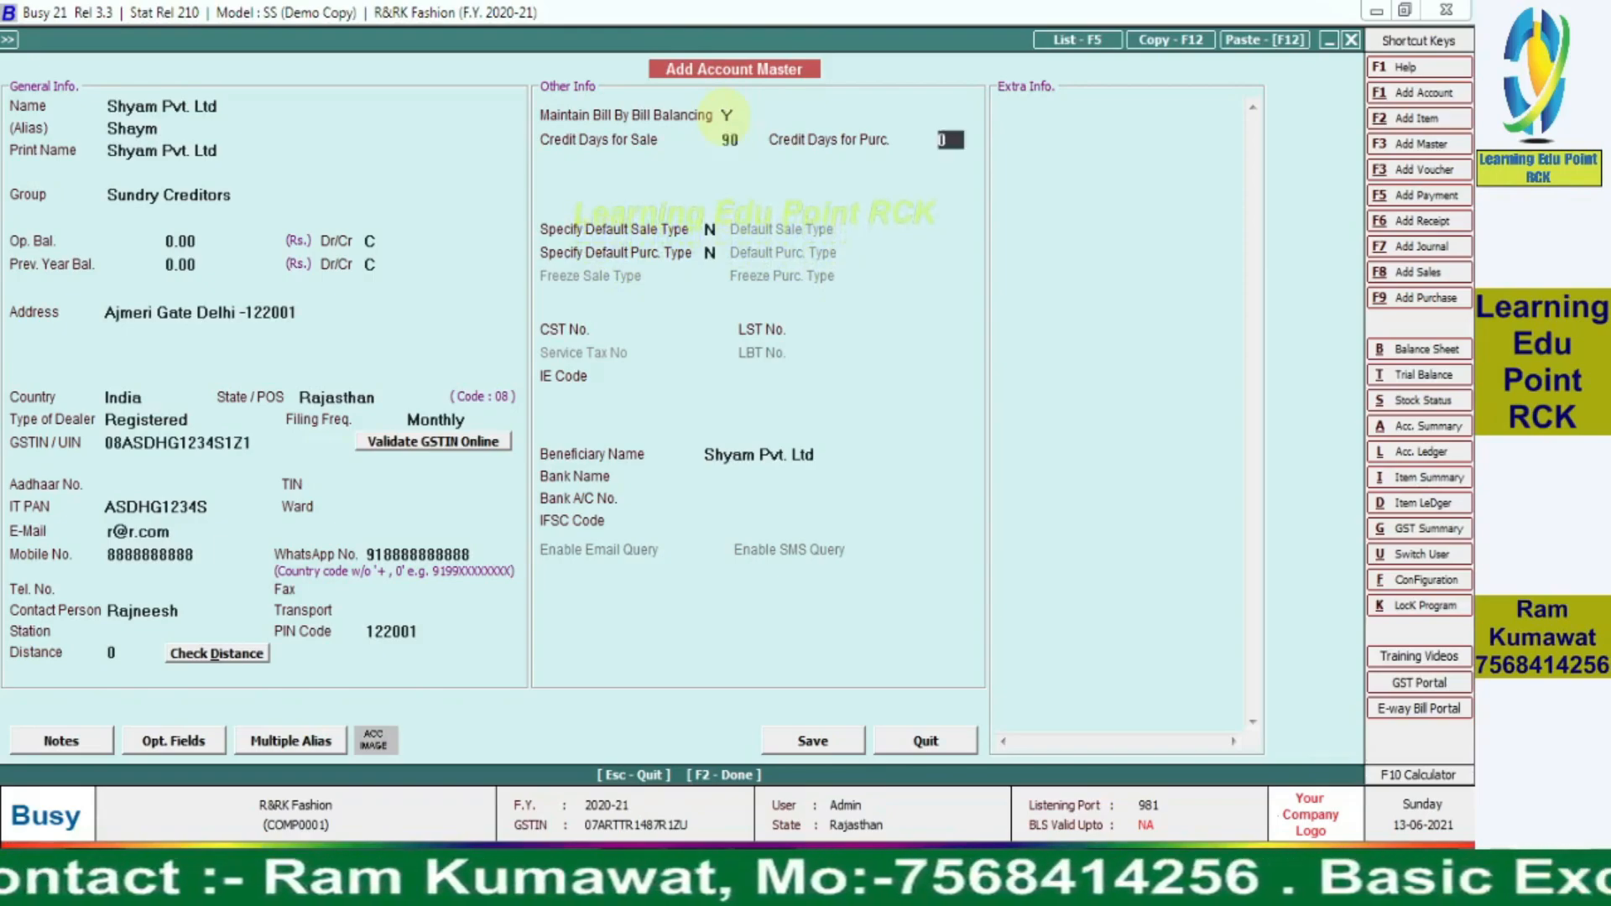
key(Up)
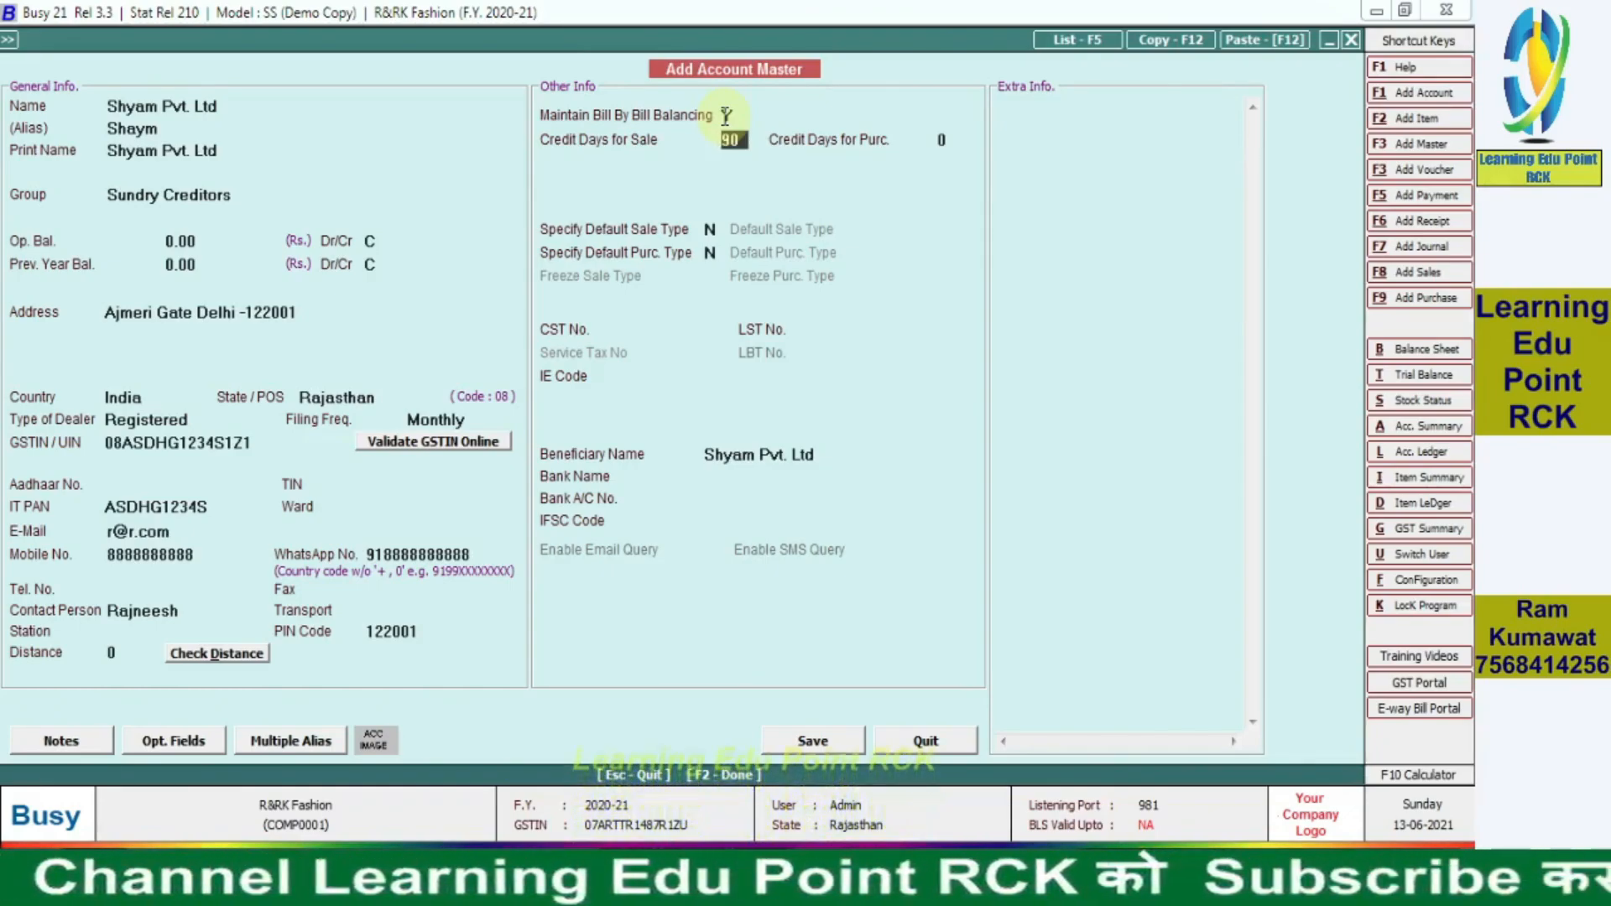
text(0)
key(Return)
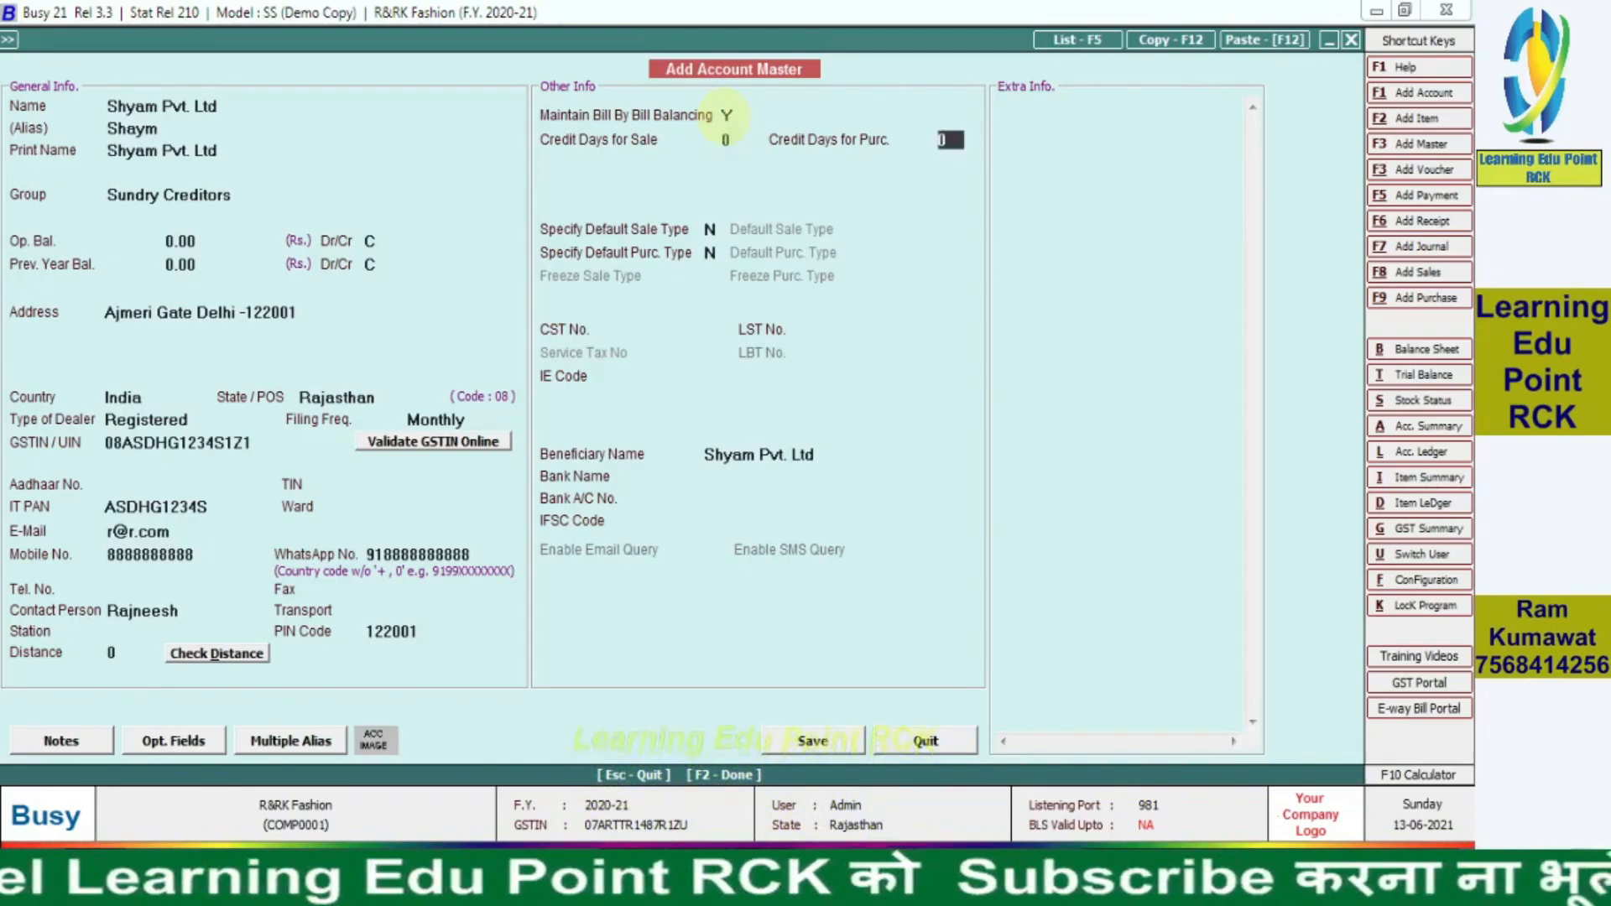
text(90)
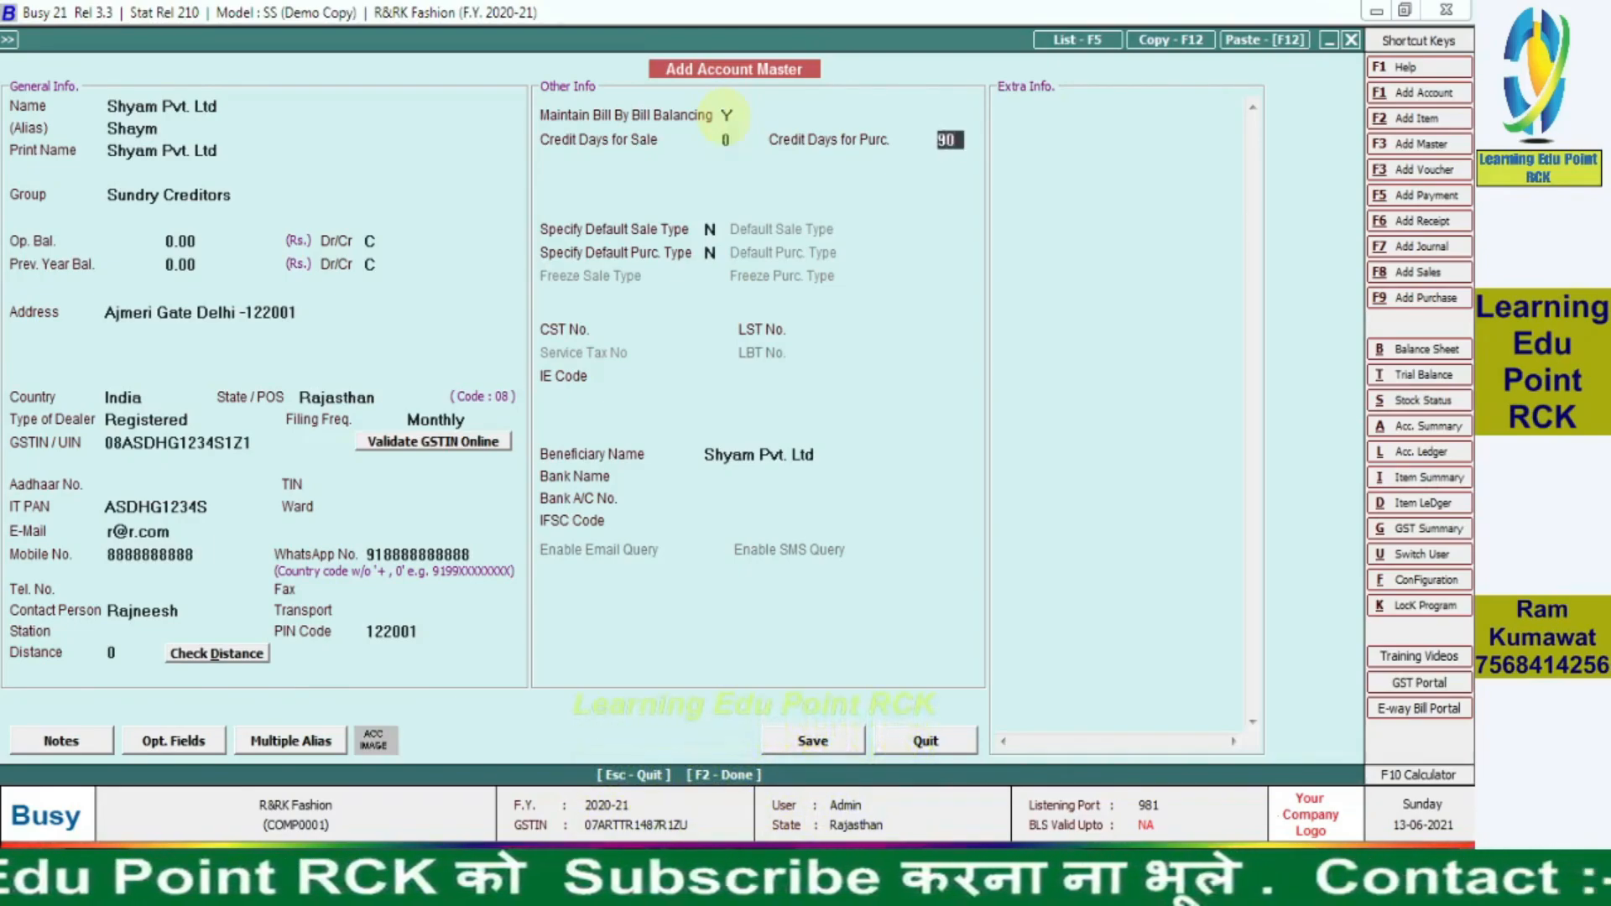
key(Return)
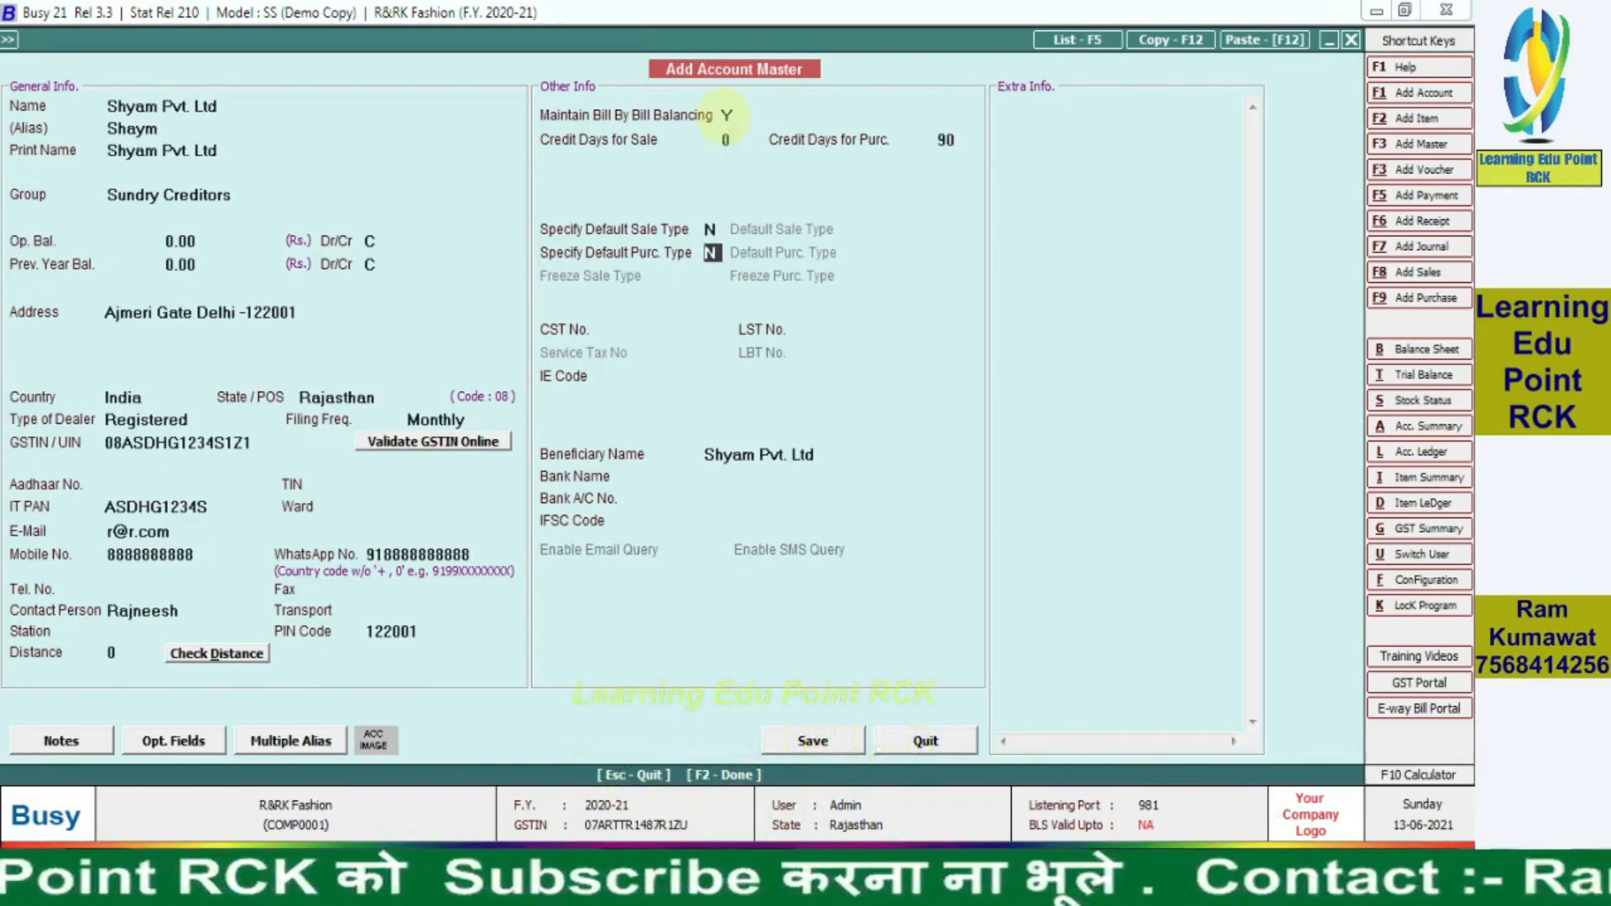
key(shift+Tab)
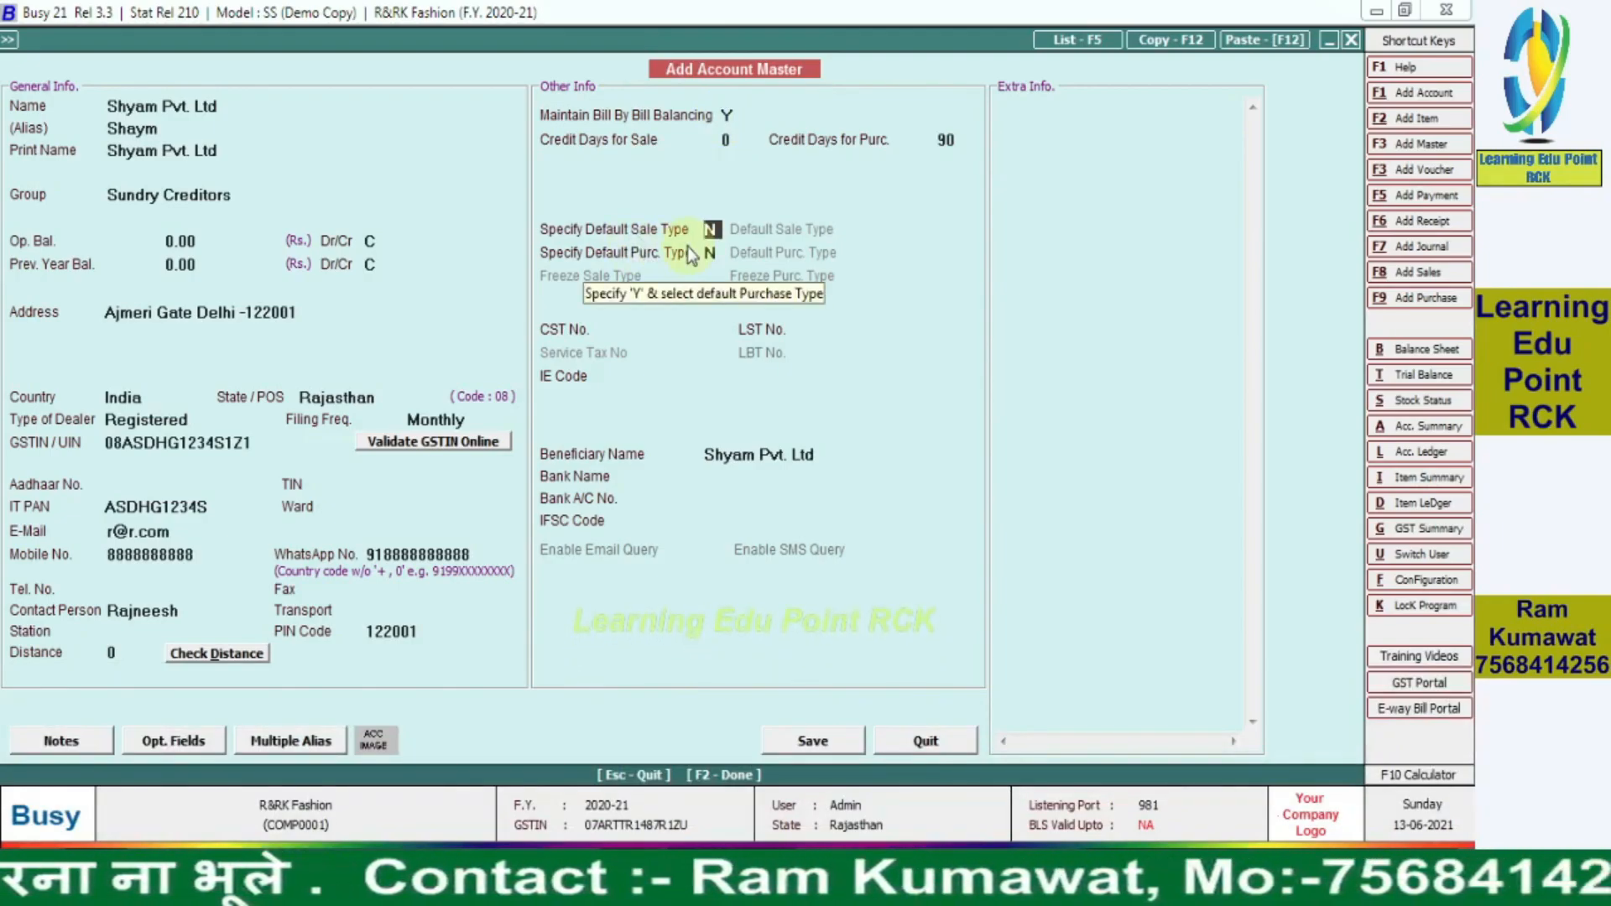
Step: Set Specify Default Sale Type to N and leave default purchase type off
key(y)
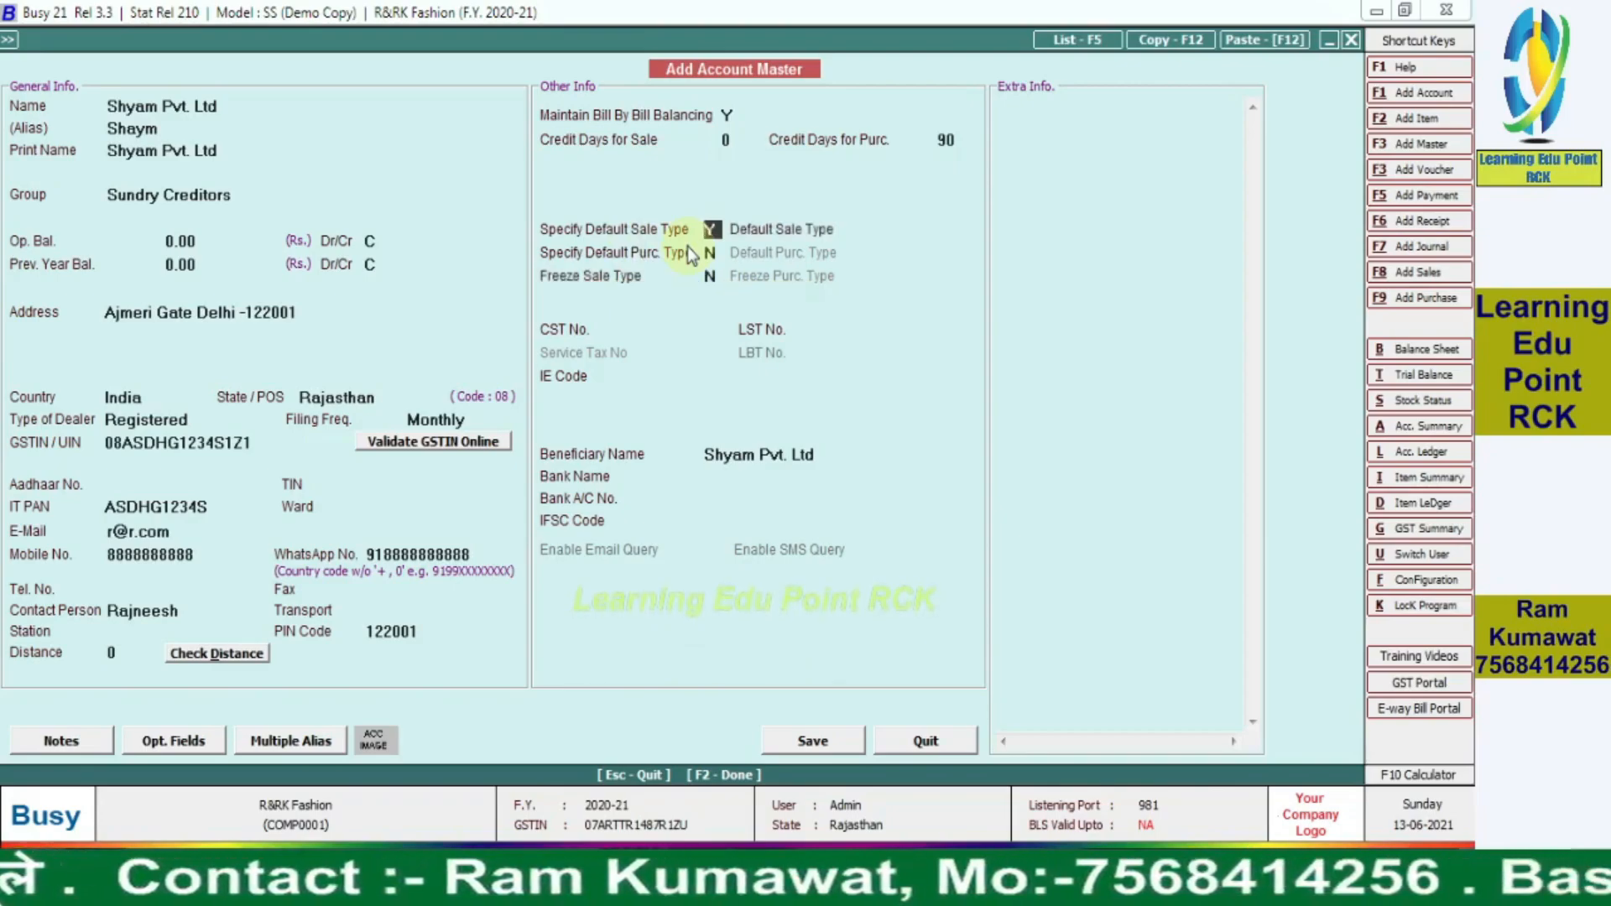
key(Return)
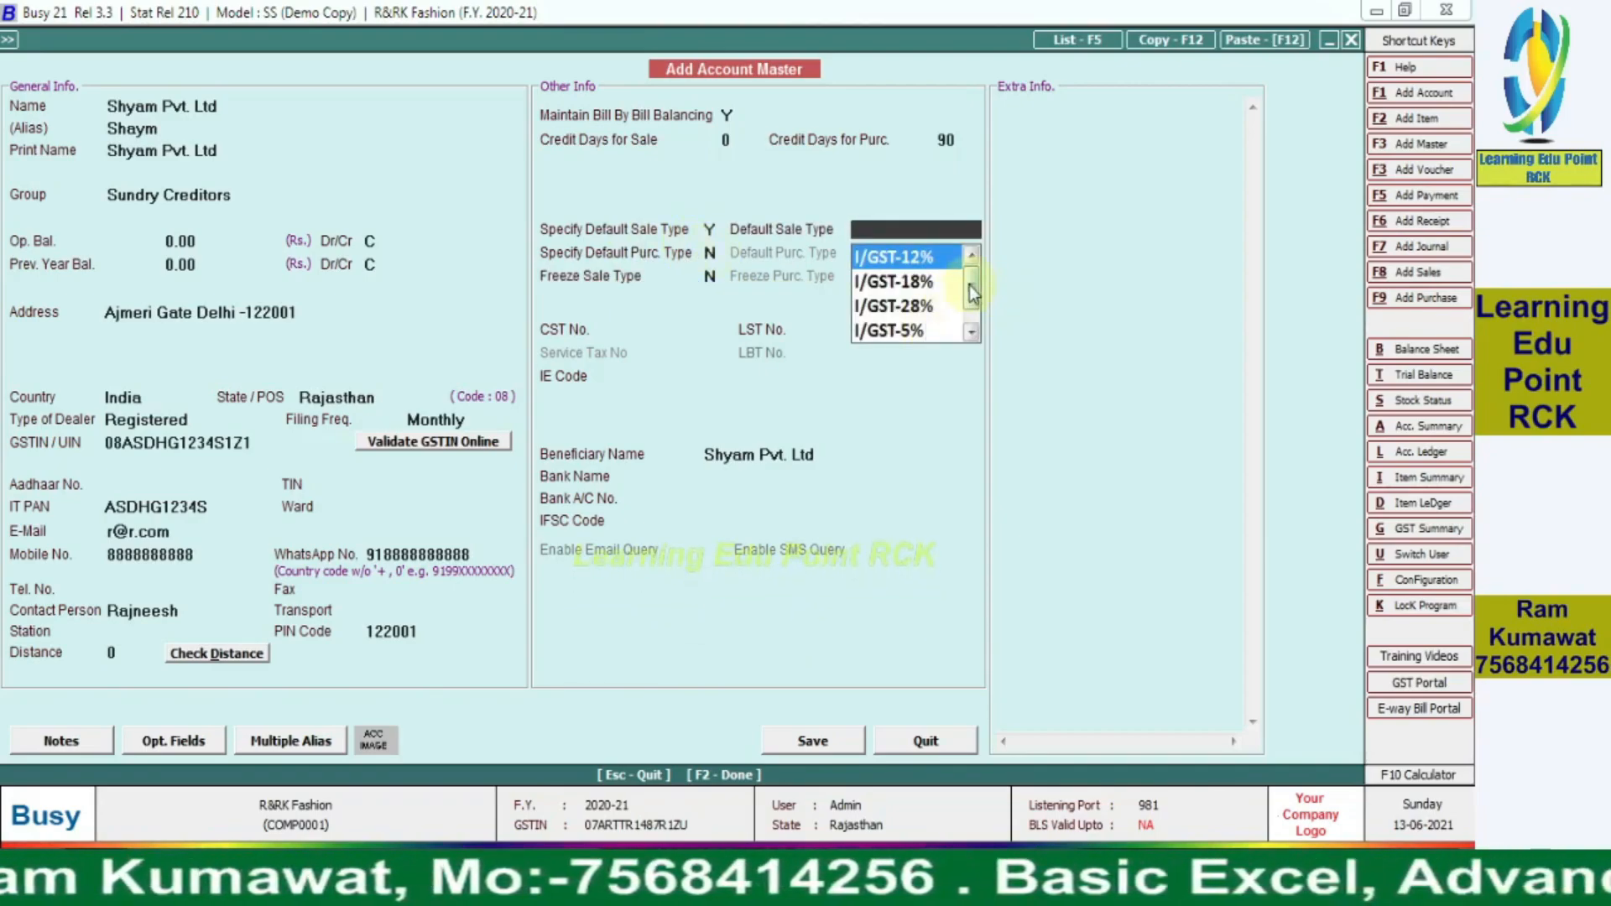
mouse_move(969, 285)
mouse_down()
mouse_move(973, 310)
mouse_move(970, 282)
mouse_up()
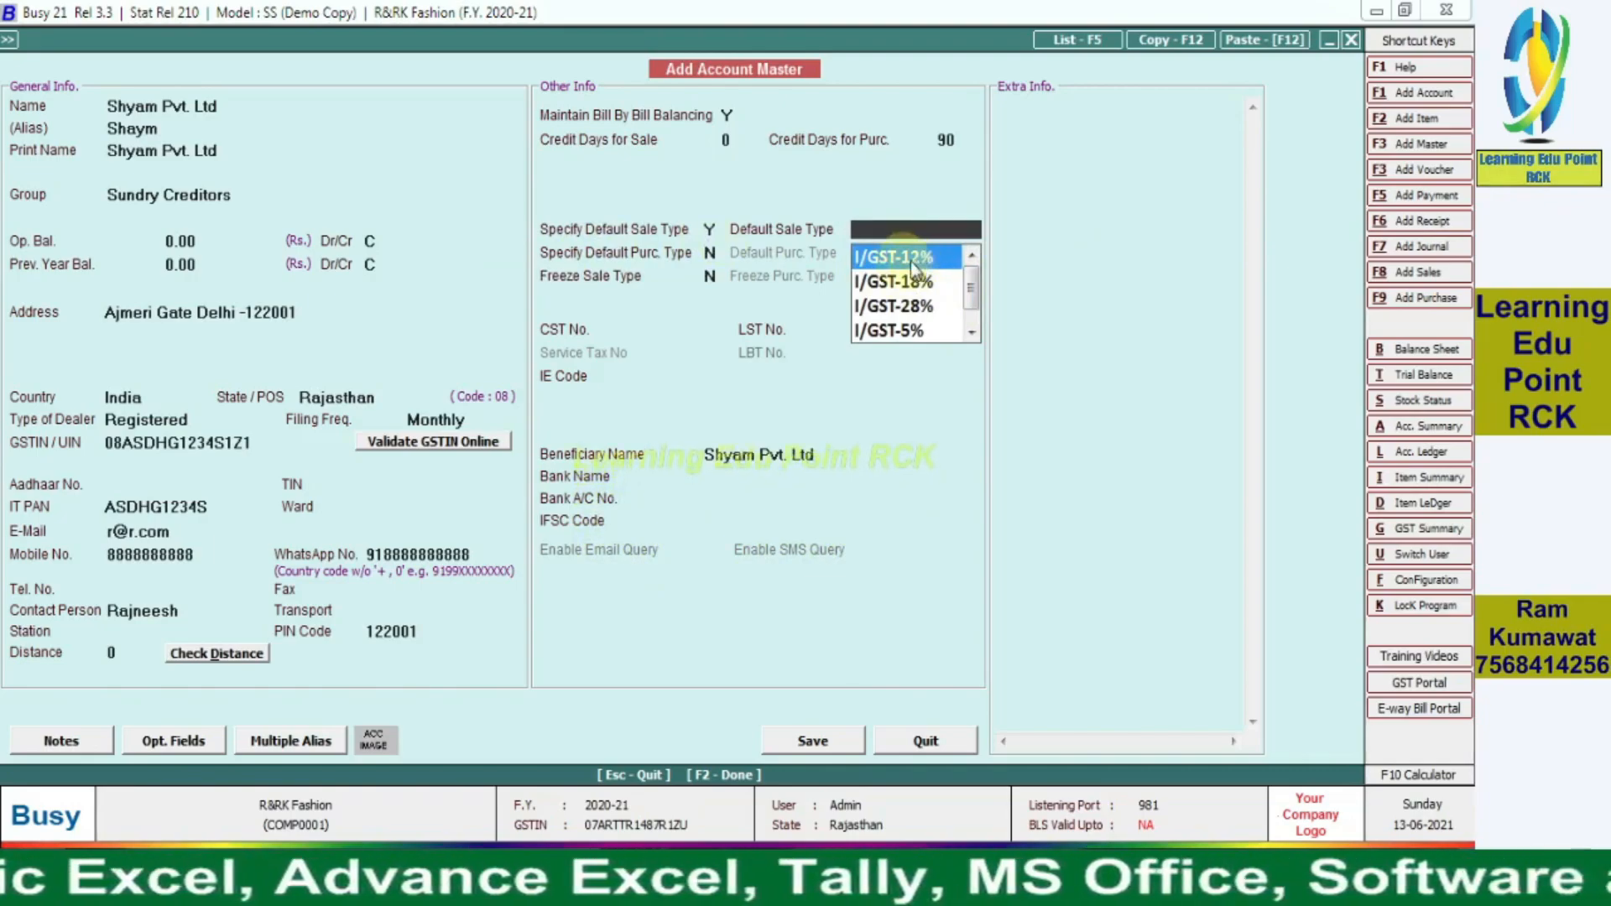
click(708, 226)
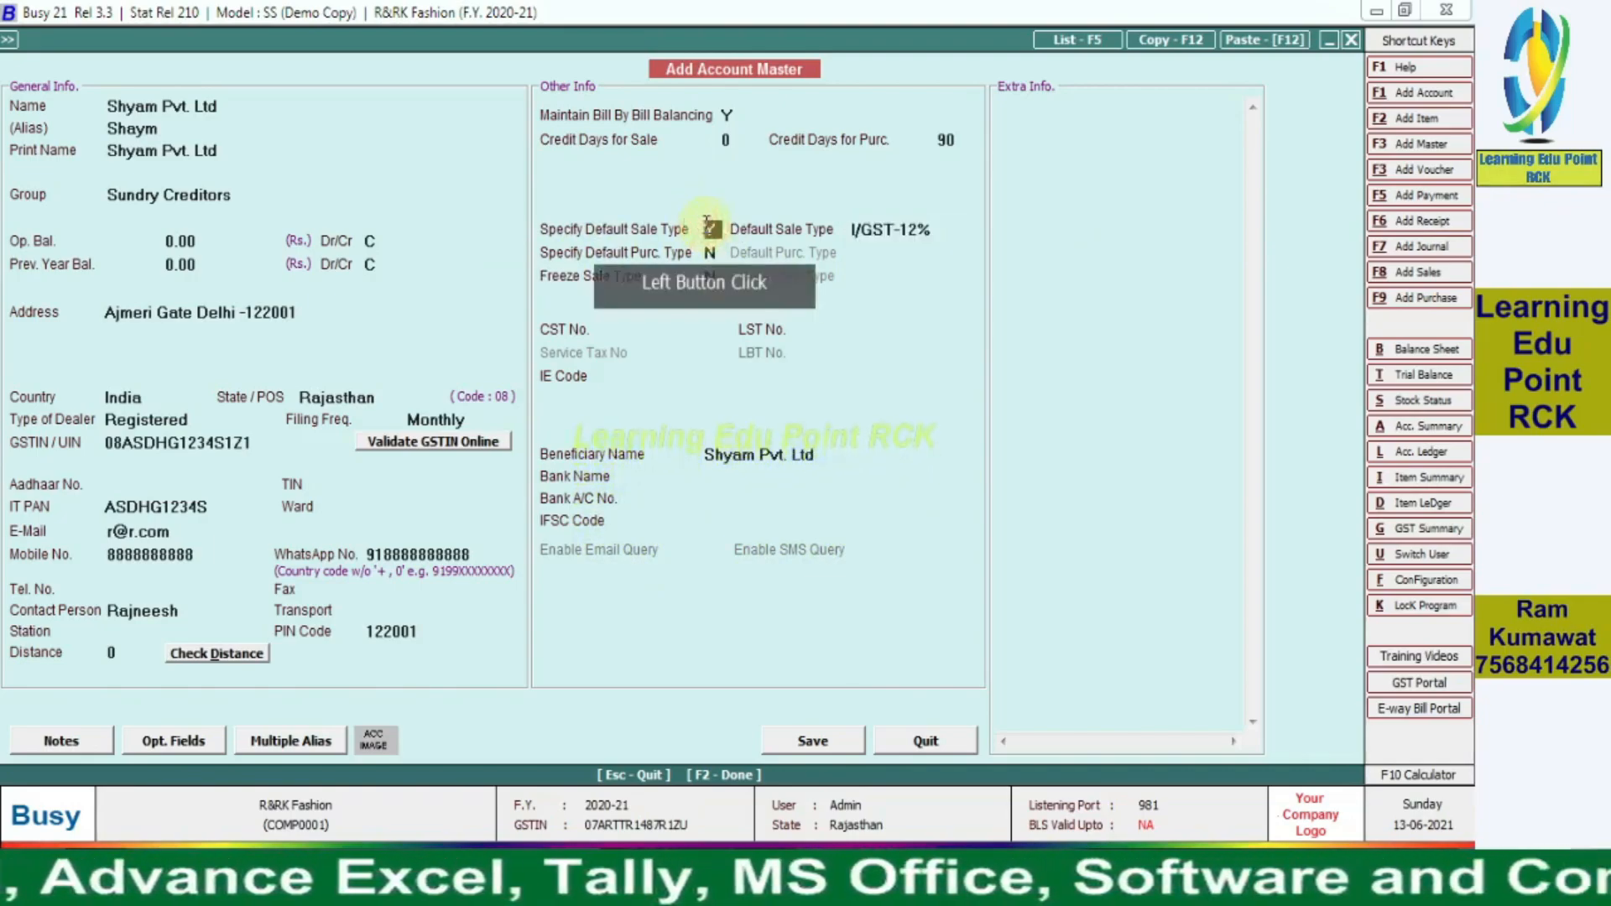
text(N)
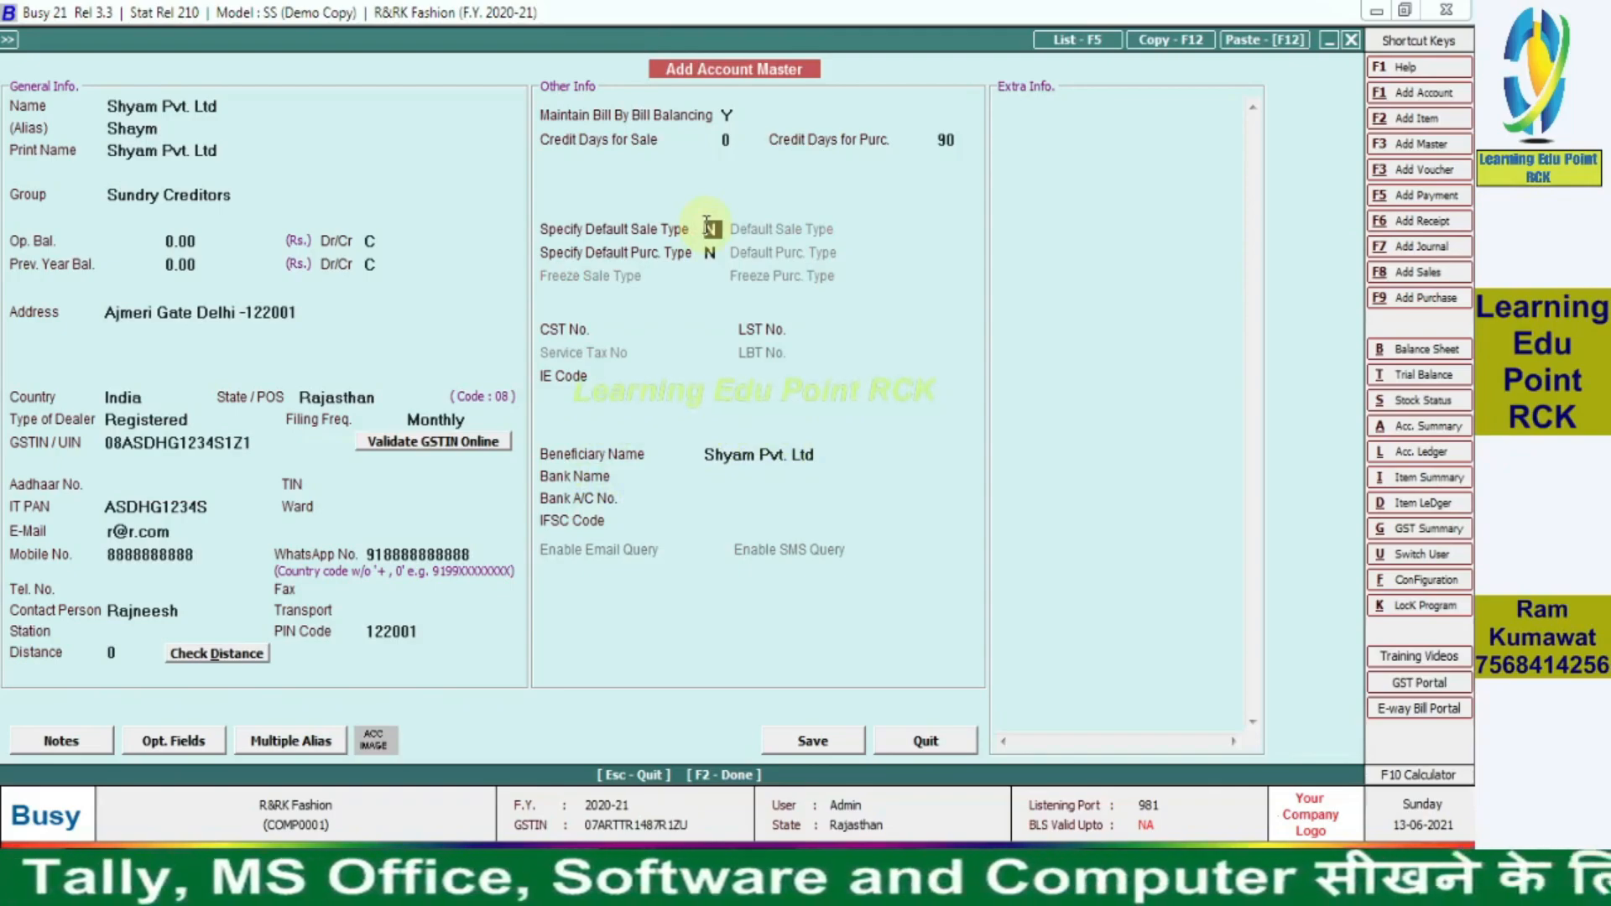
key(Return)
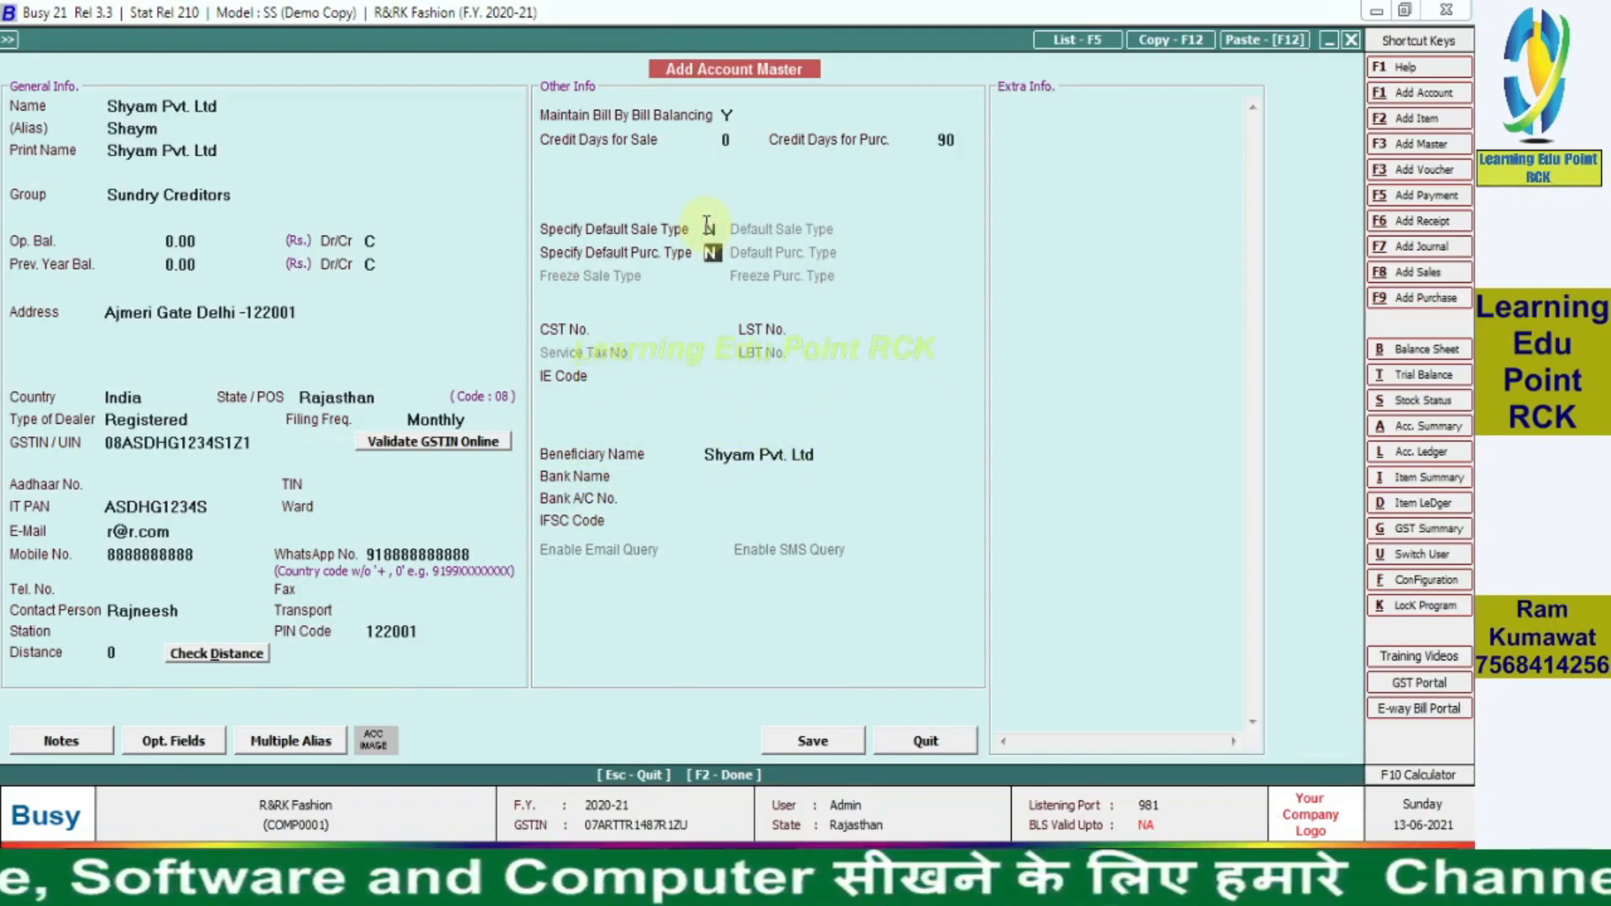
key(Return)
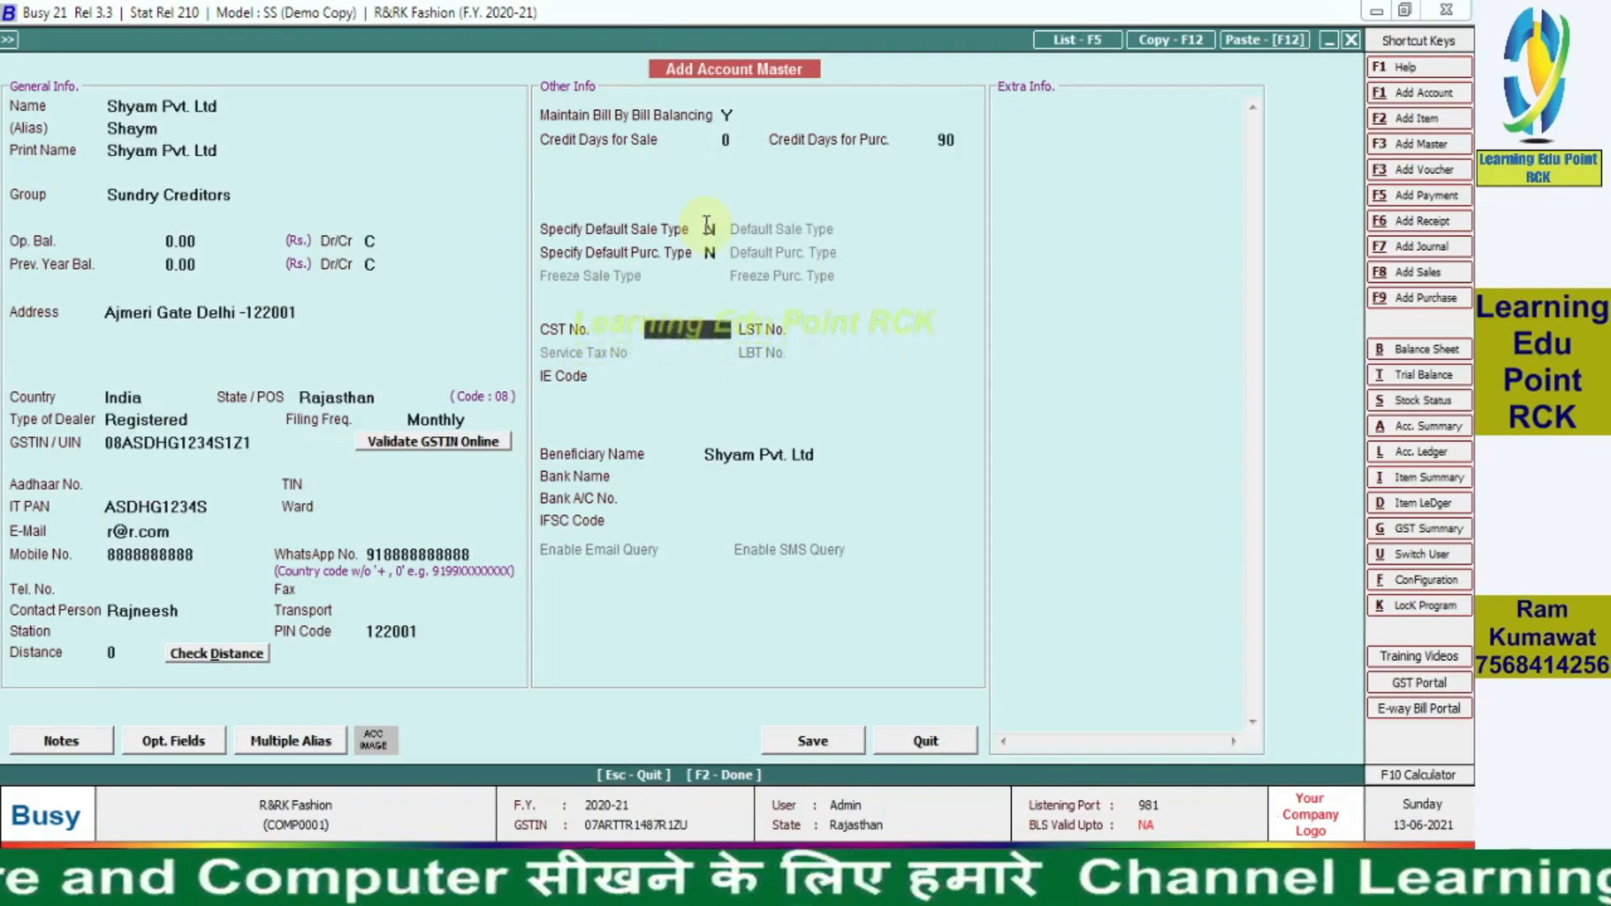
key(Return)
key(Return)
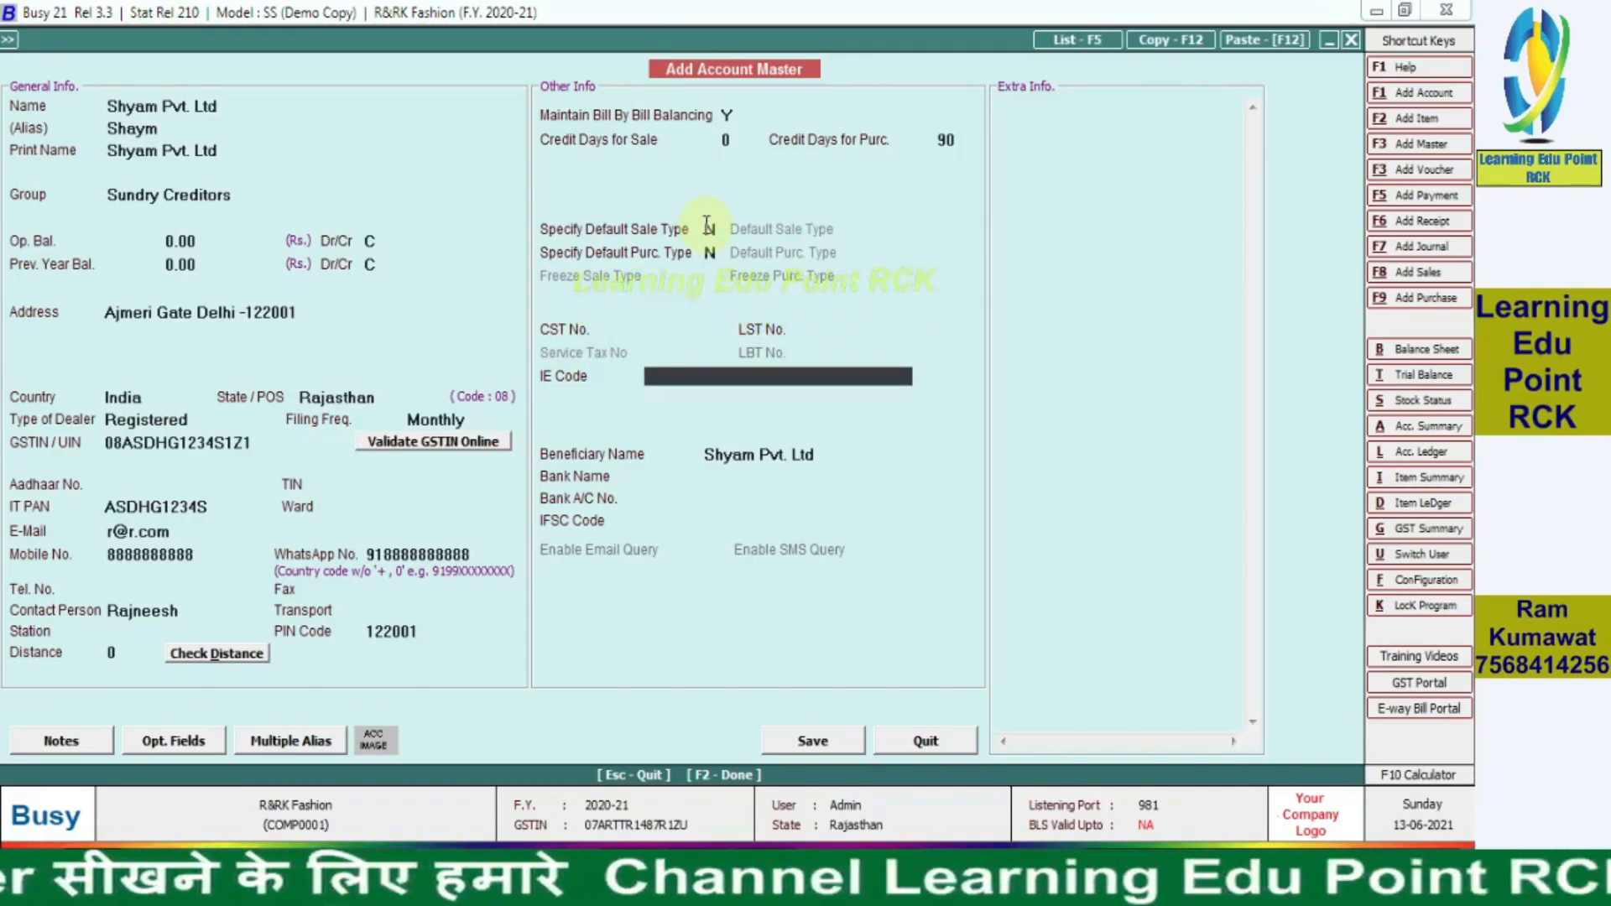
Step: Enter bank State Bank of India, the account number and IFSC Sbin0006098, then save
key(Return)
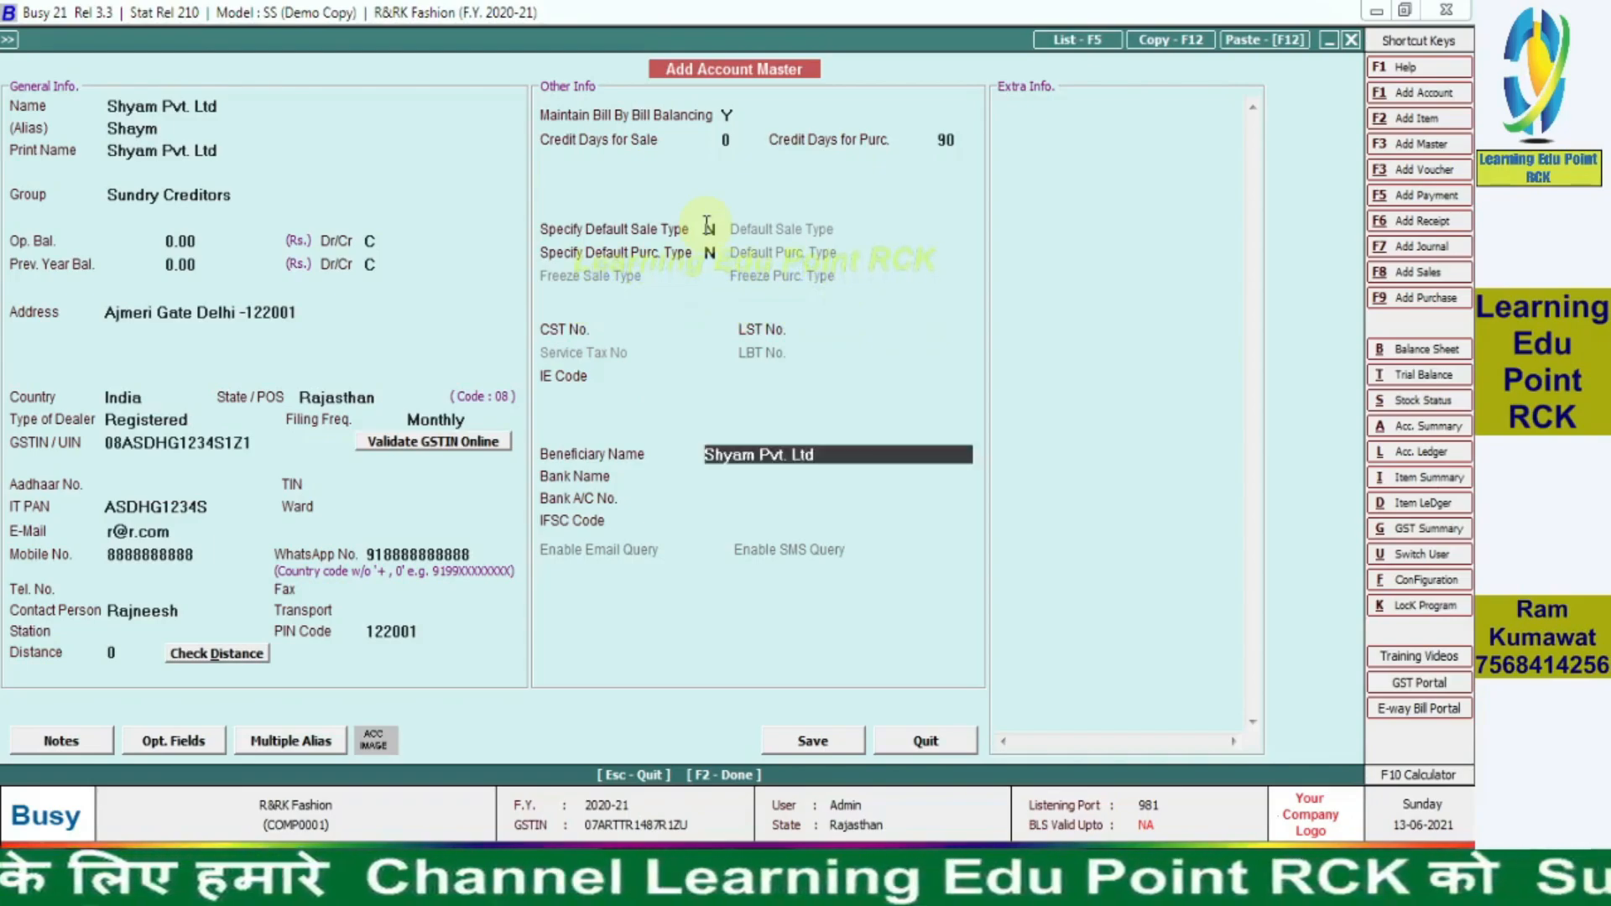
key(Return)
text(State bank o)
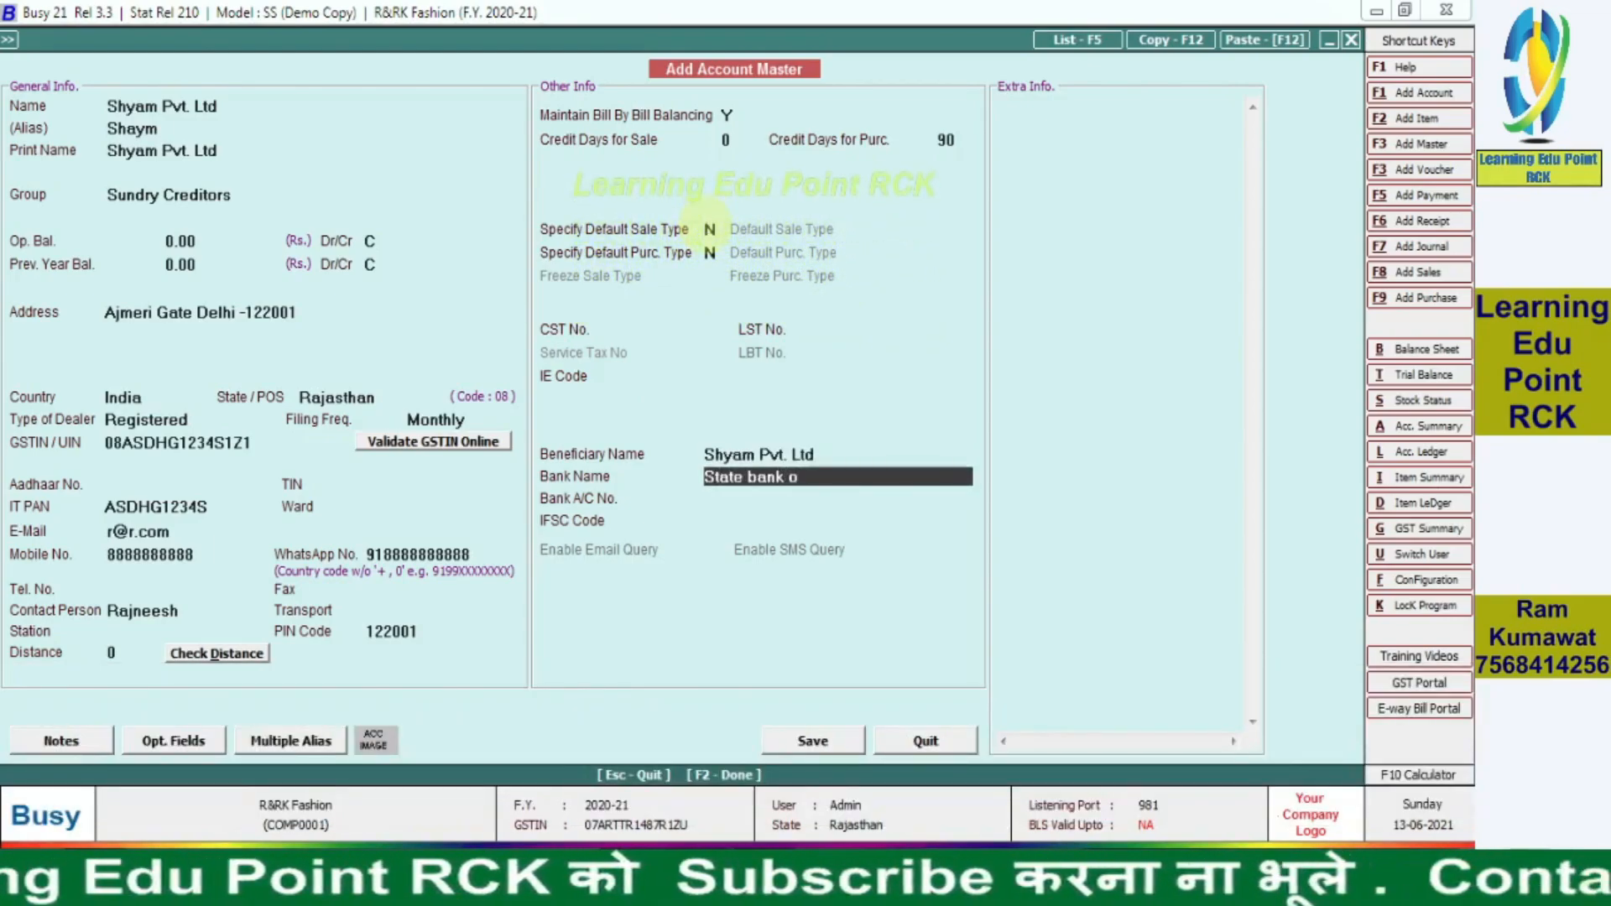
text(f india)
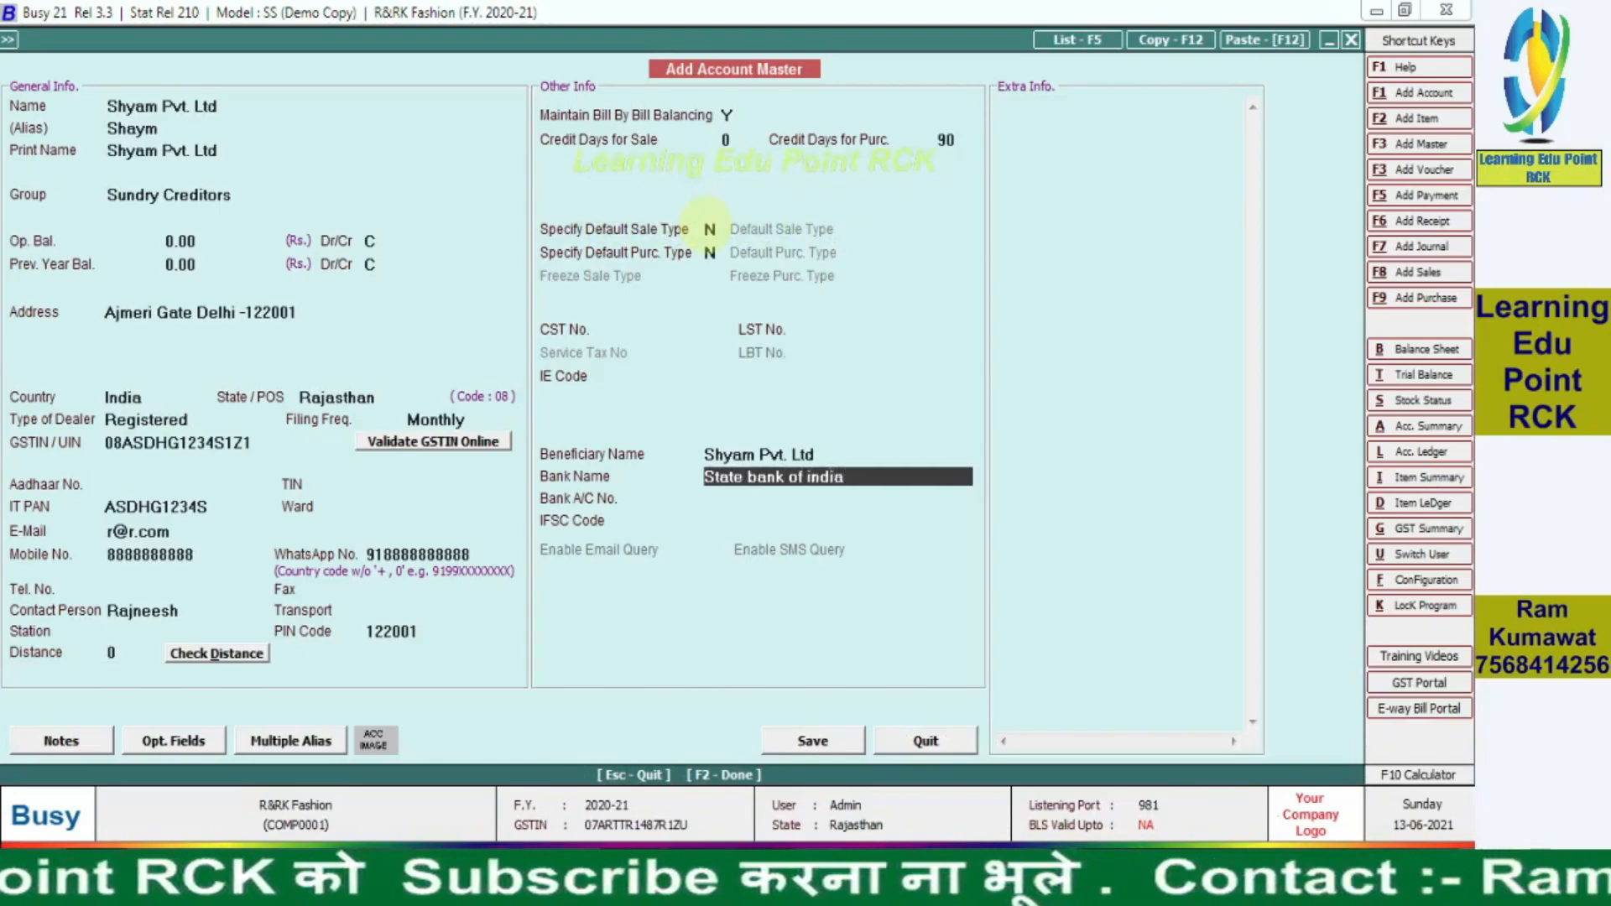
key(Return)
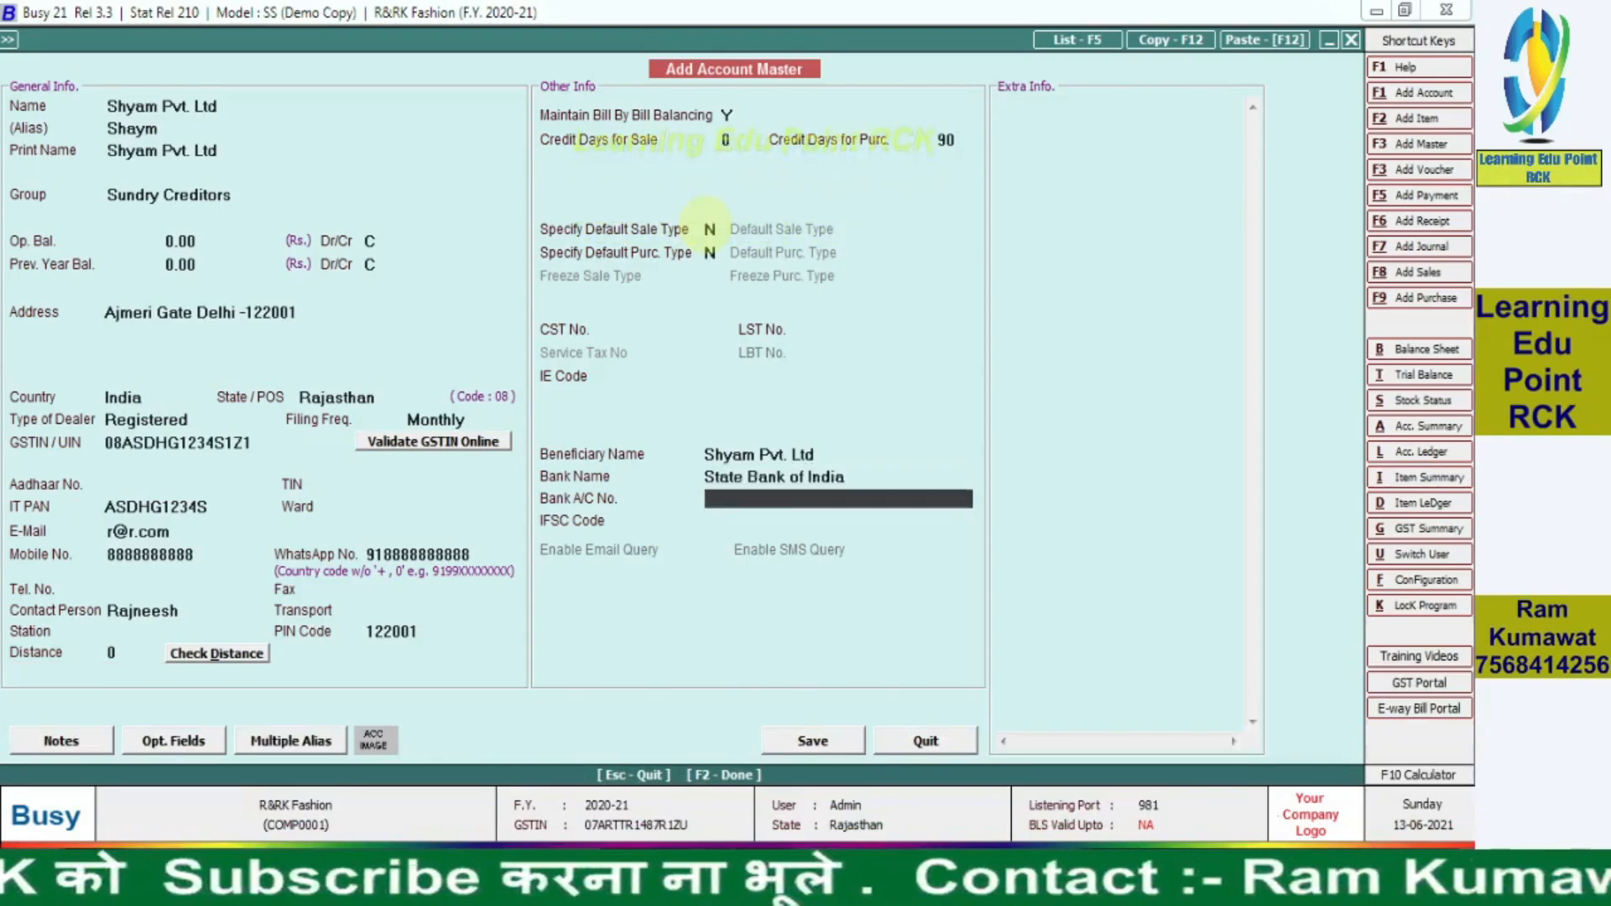
text(123456789123)
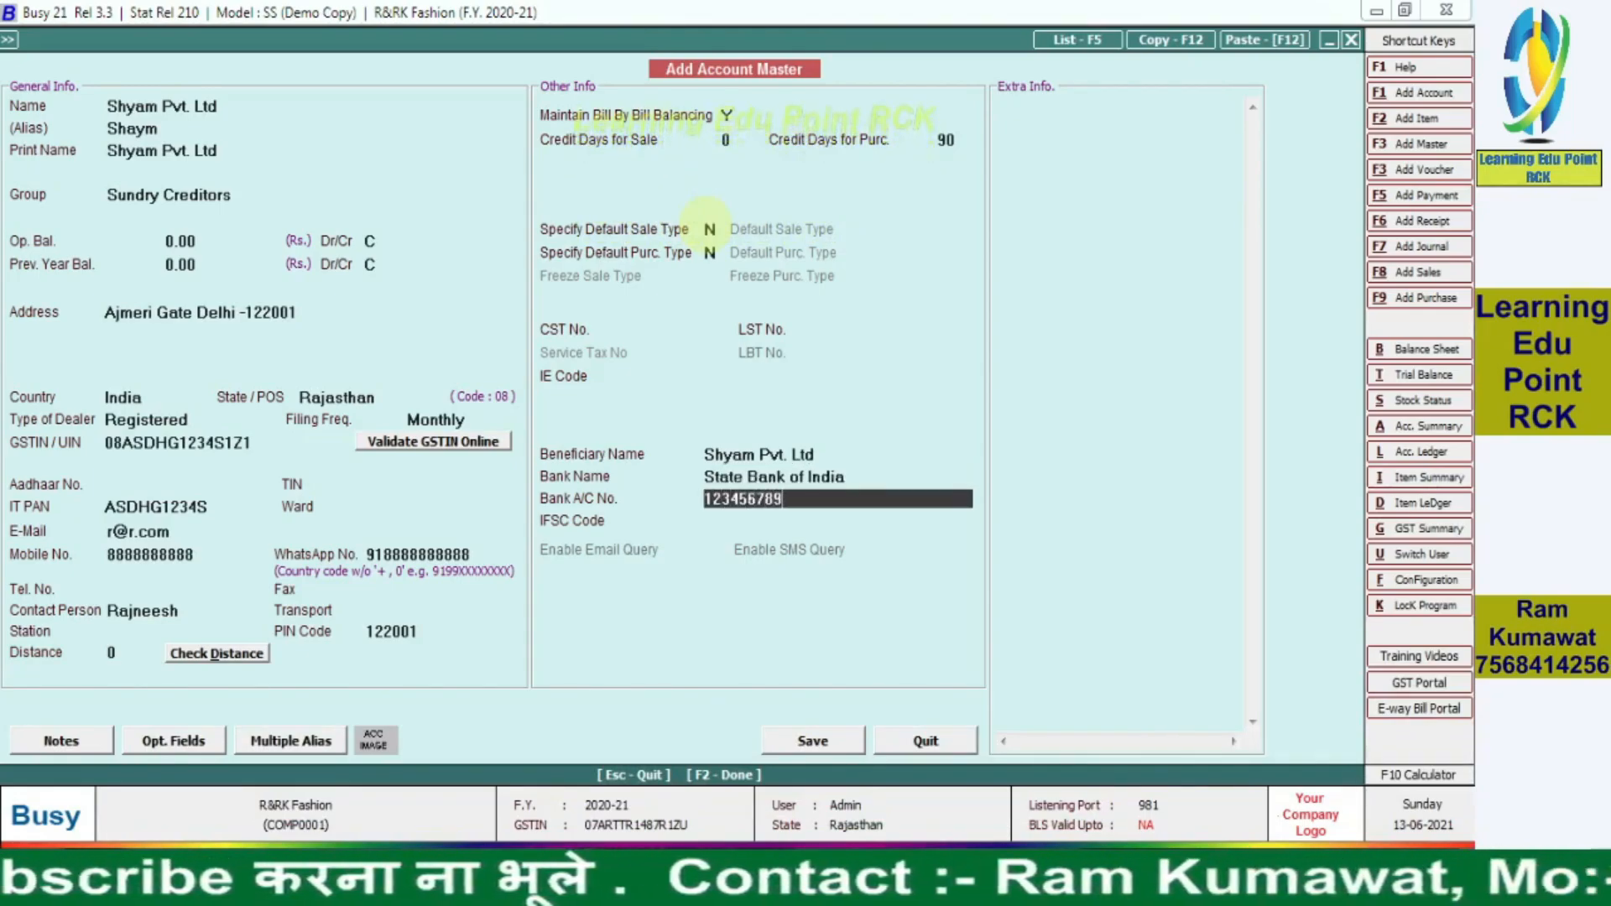
key(Return)
text(Sbin0006098)
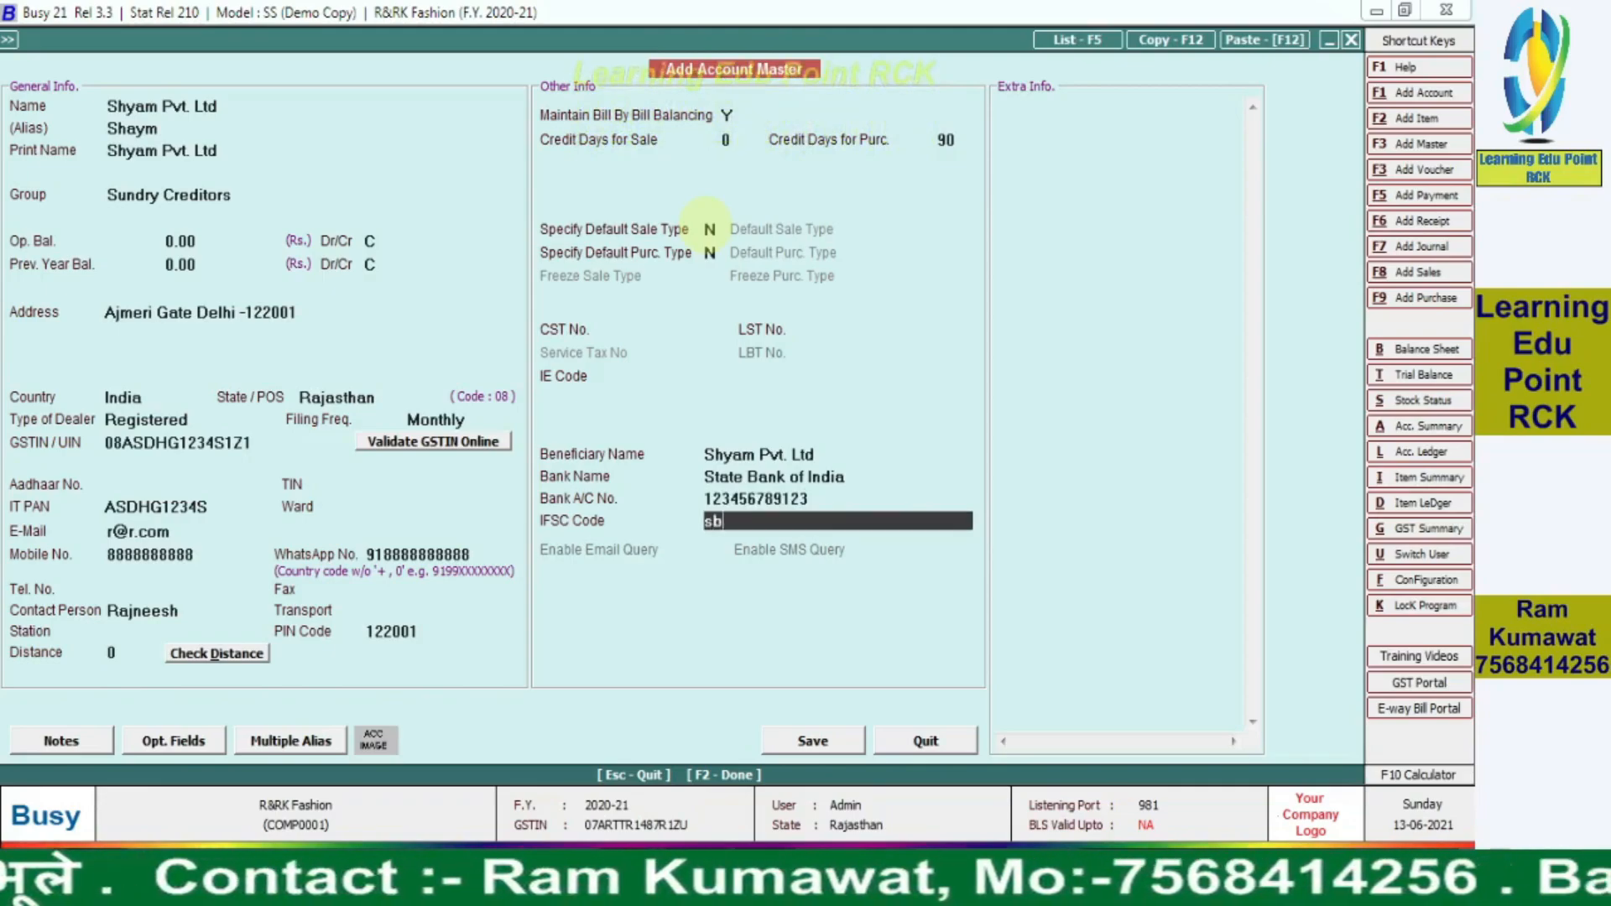
key(Return)
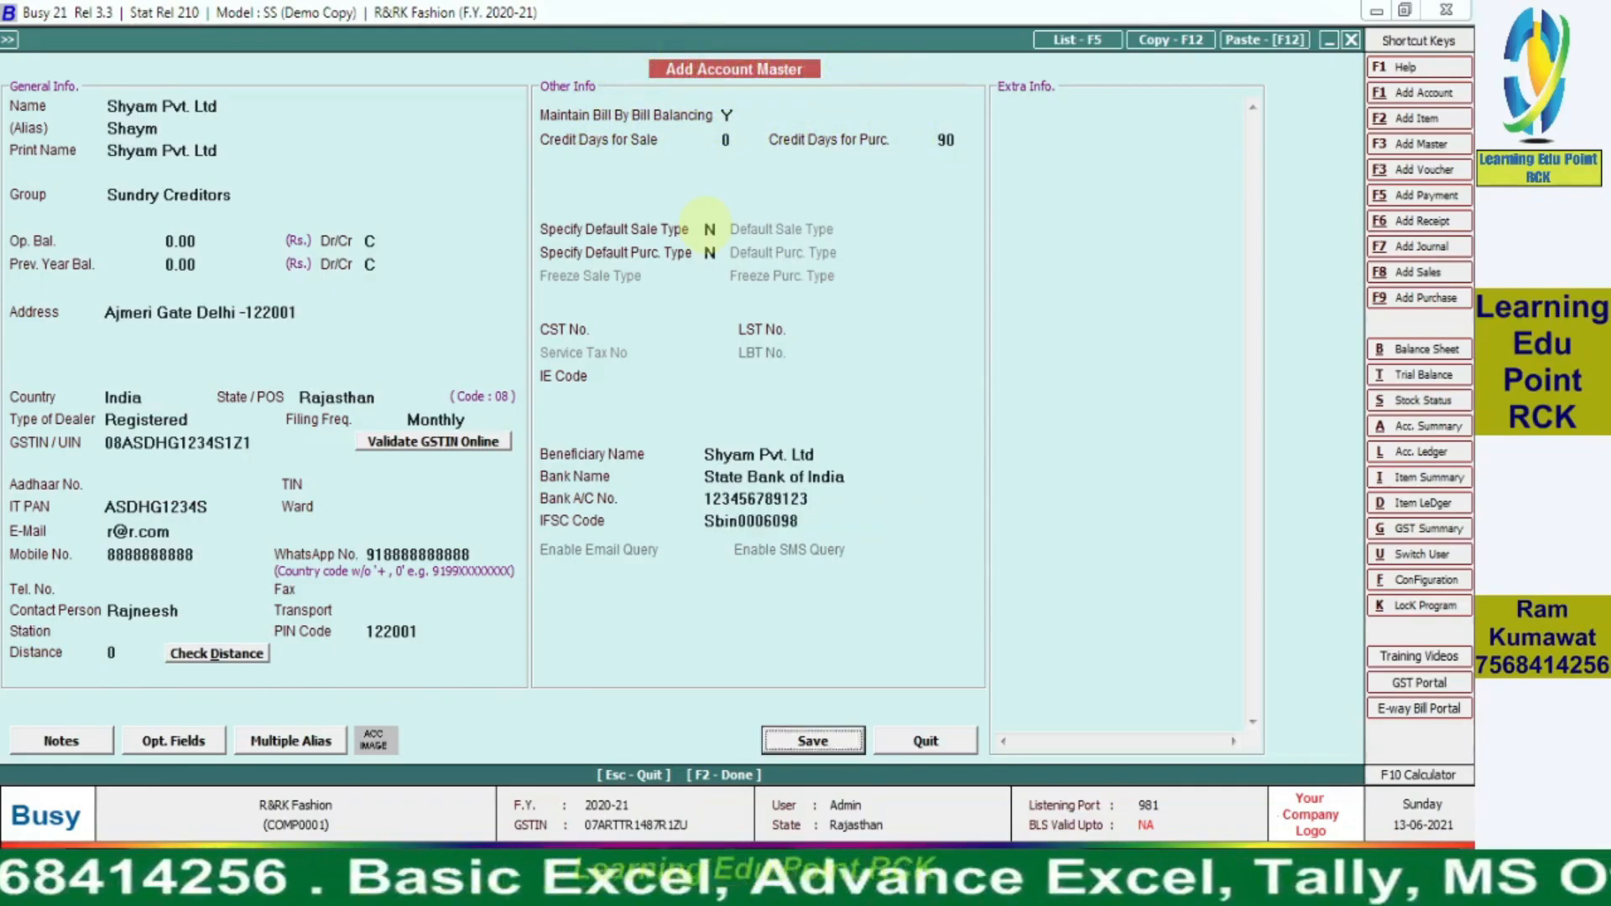
click(838, 741)
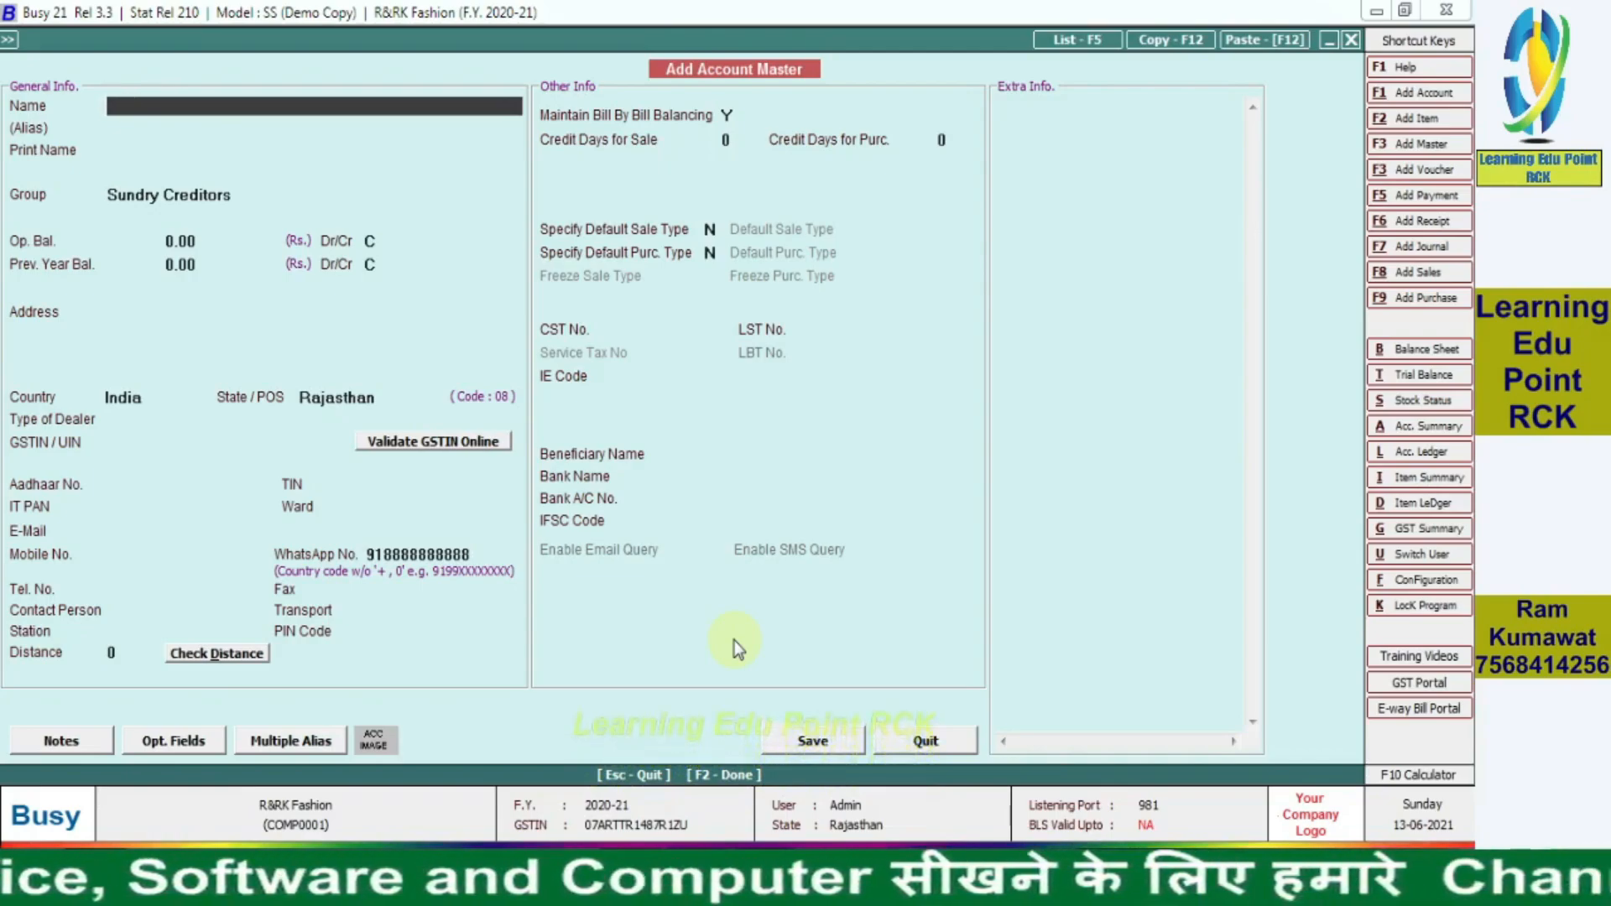
Step: Open the List of Accounts in Standard Format showing all accounts
key(Escape)
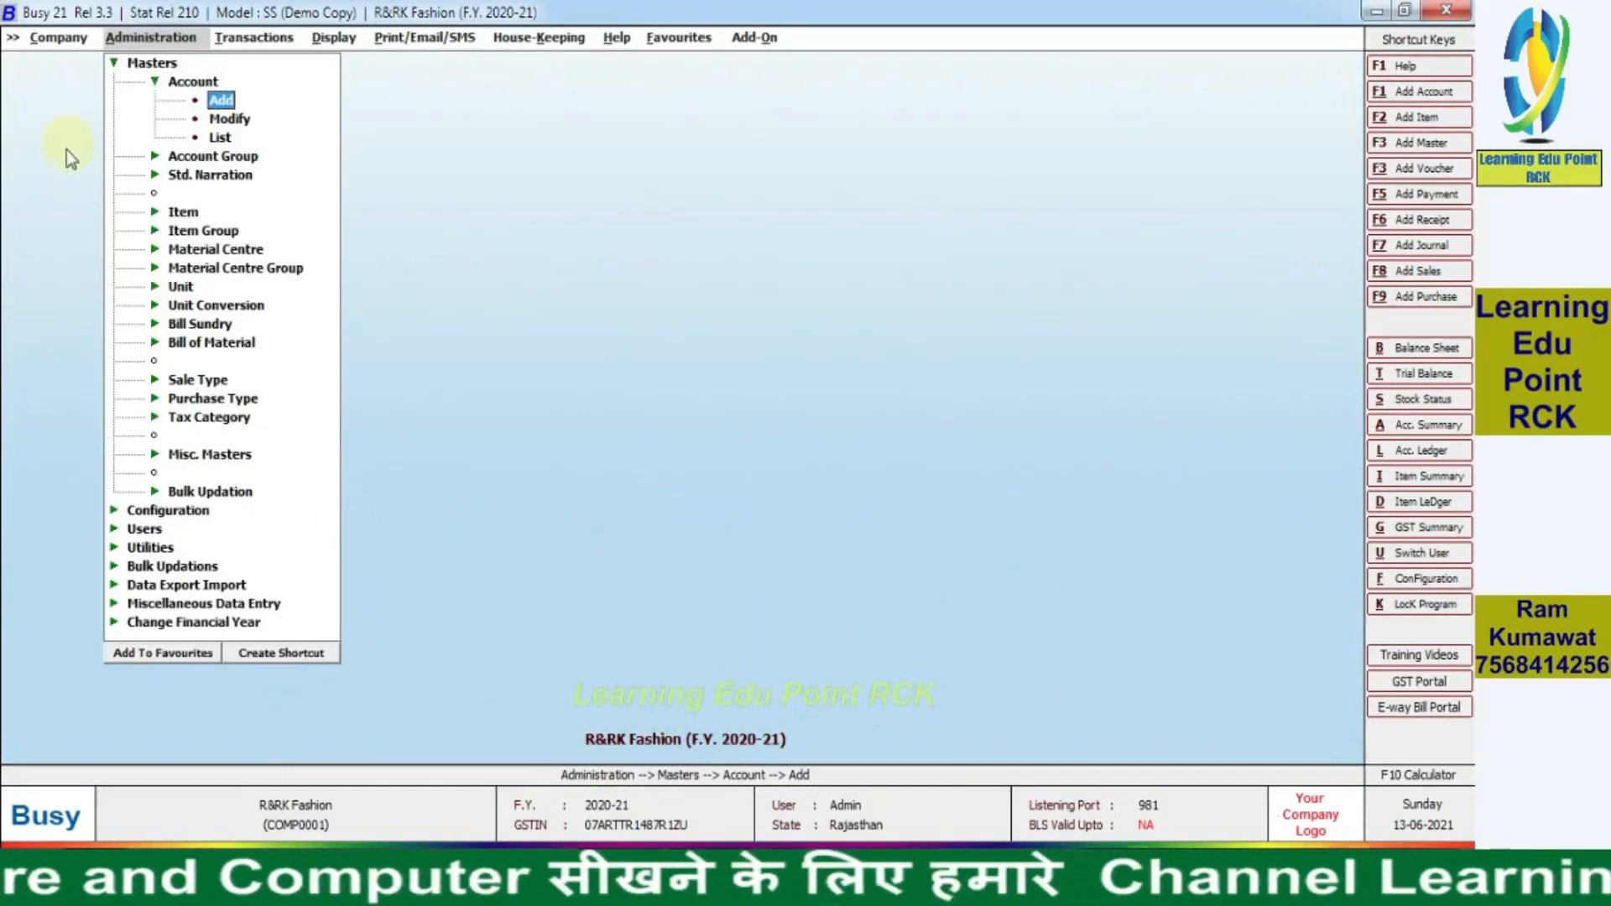
click(220, 138)
key(Return)
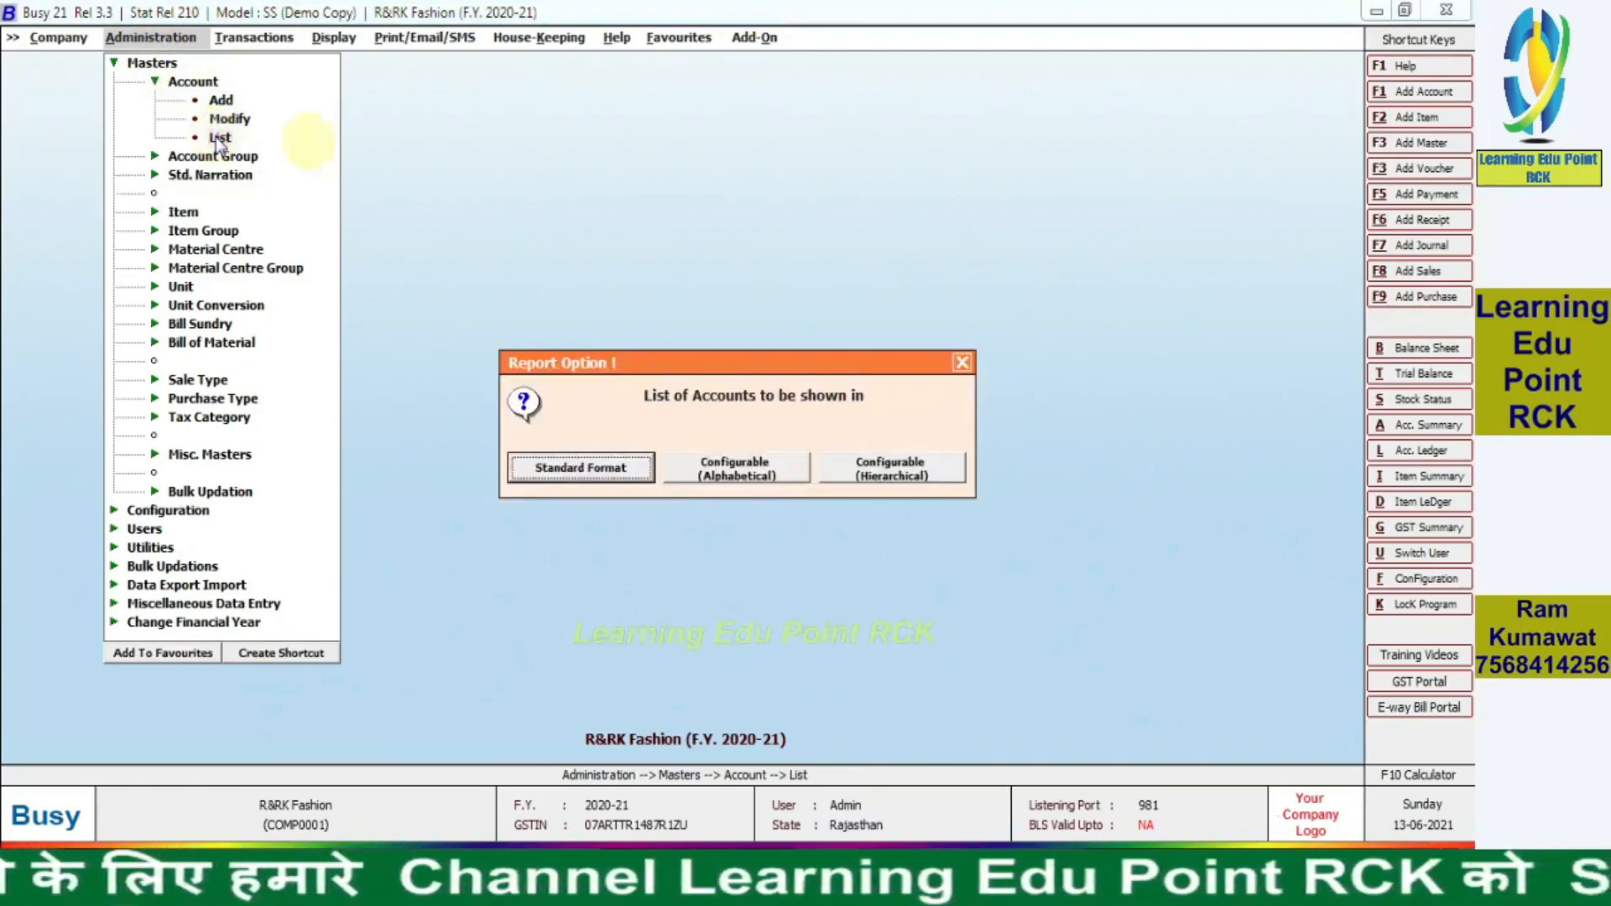
click(569, 467)
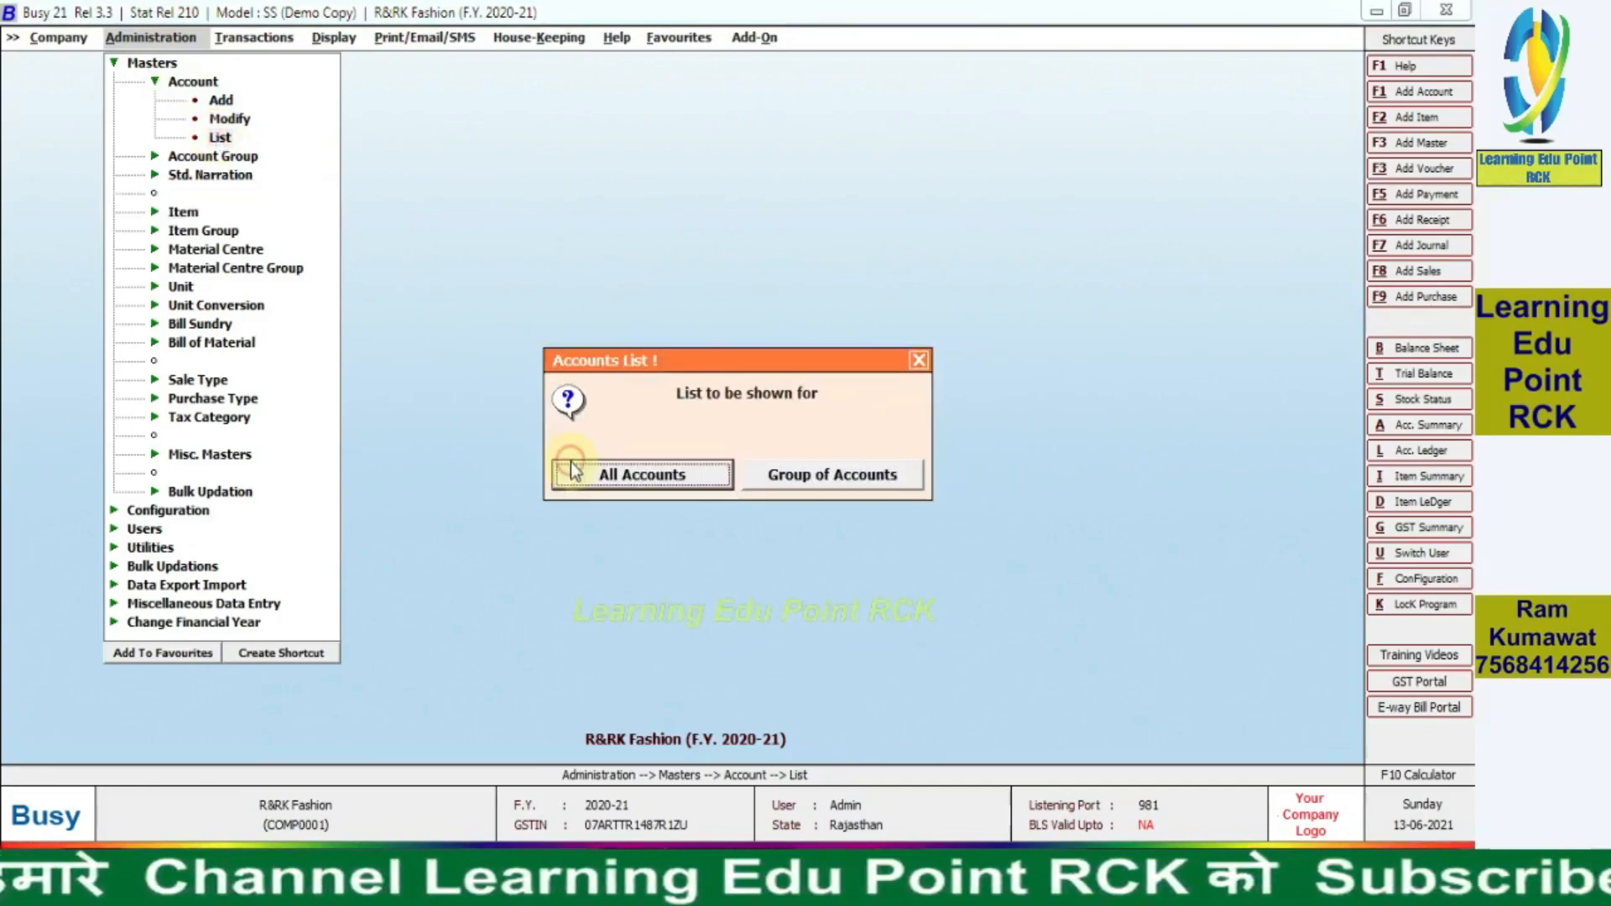
click(621, 475)
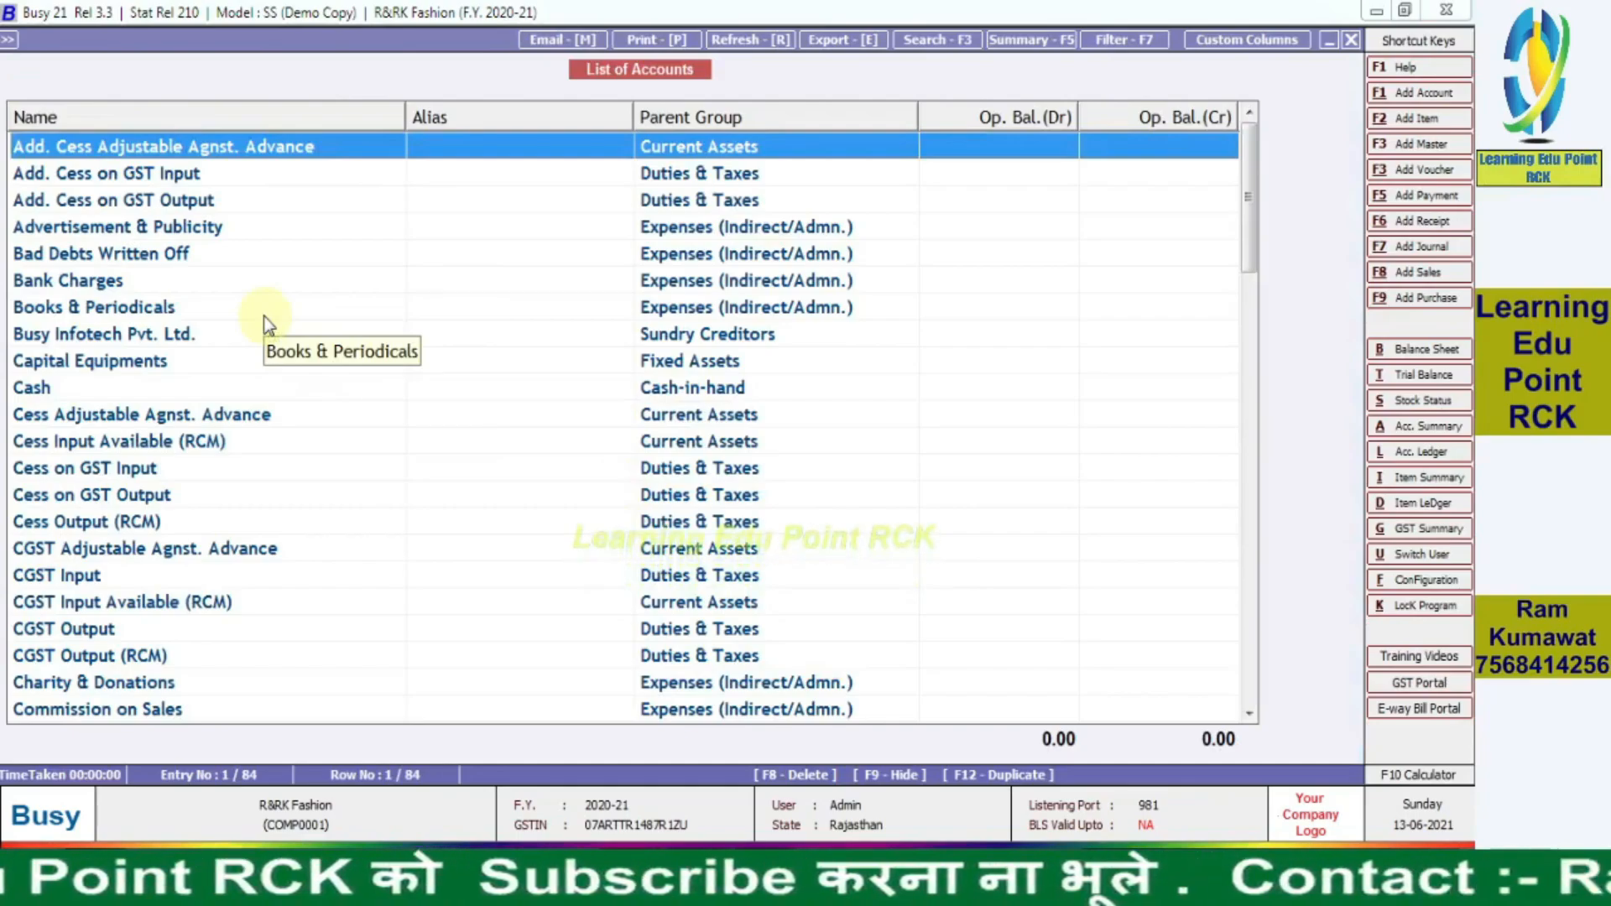
Step: Search 'sh' to locate Shyam Pvt. Ltd under Sundry Creditors
text(sh)
key(Down)
key(Down)
key(Down)
key(Up)
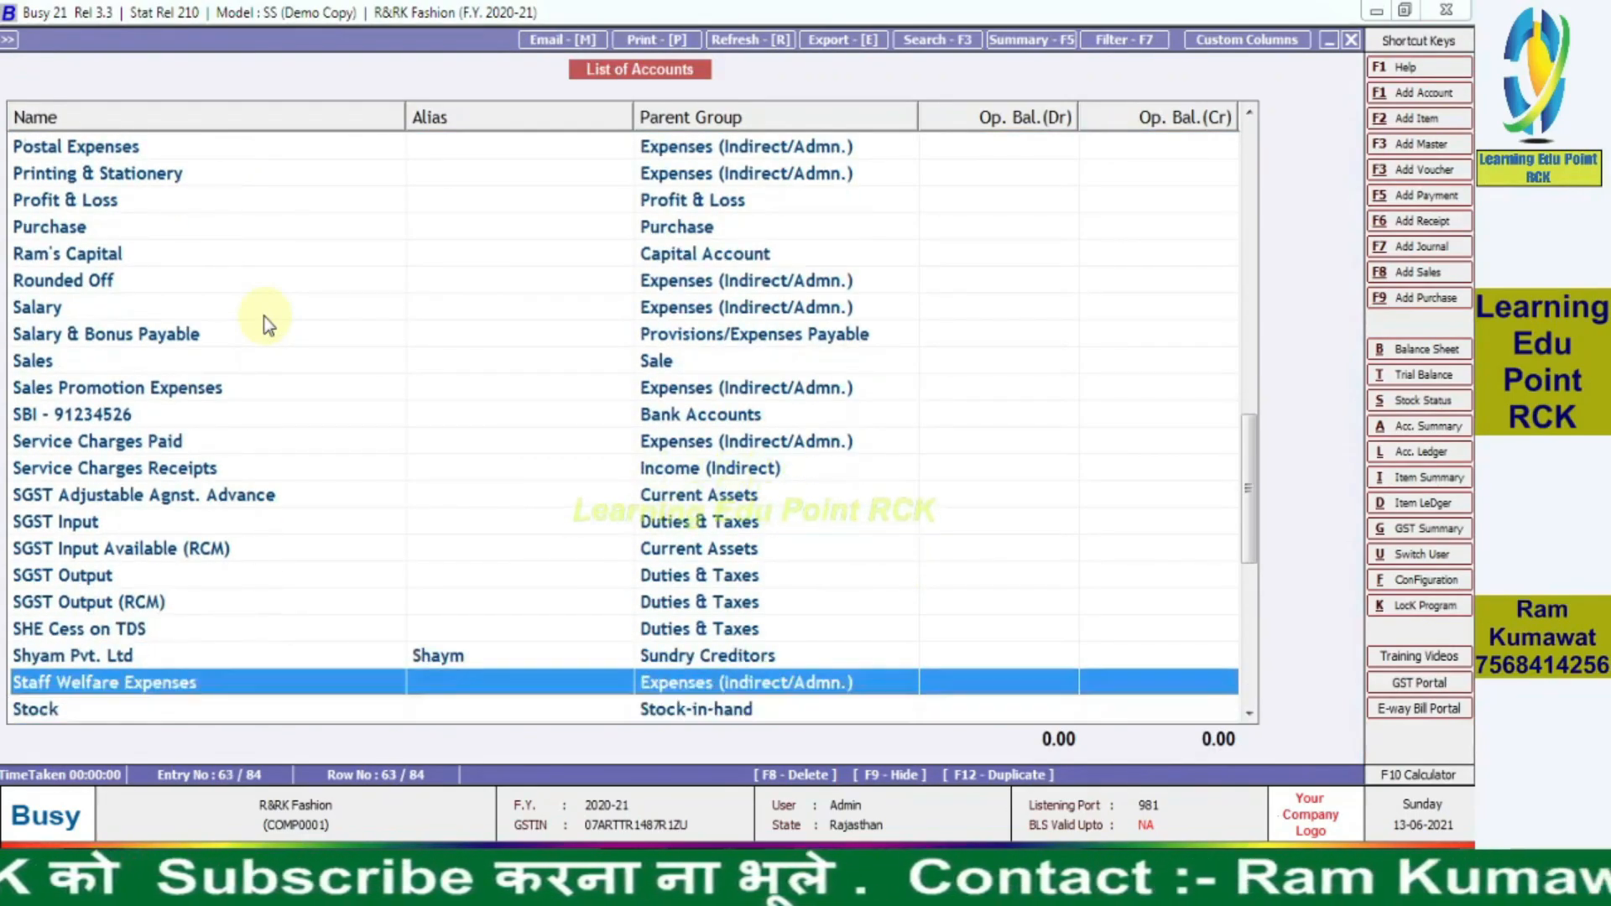
key(Up)
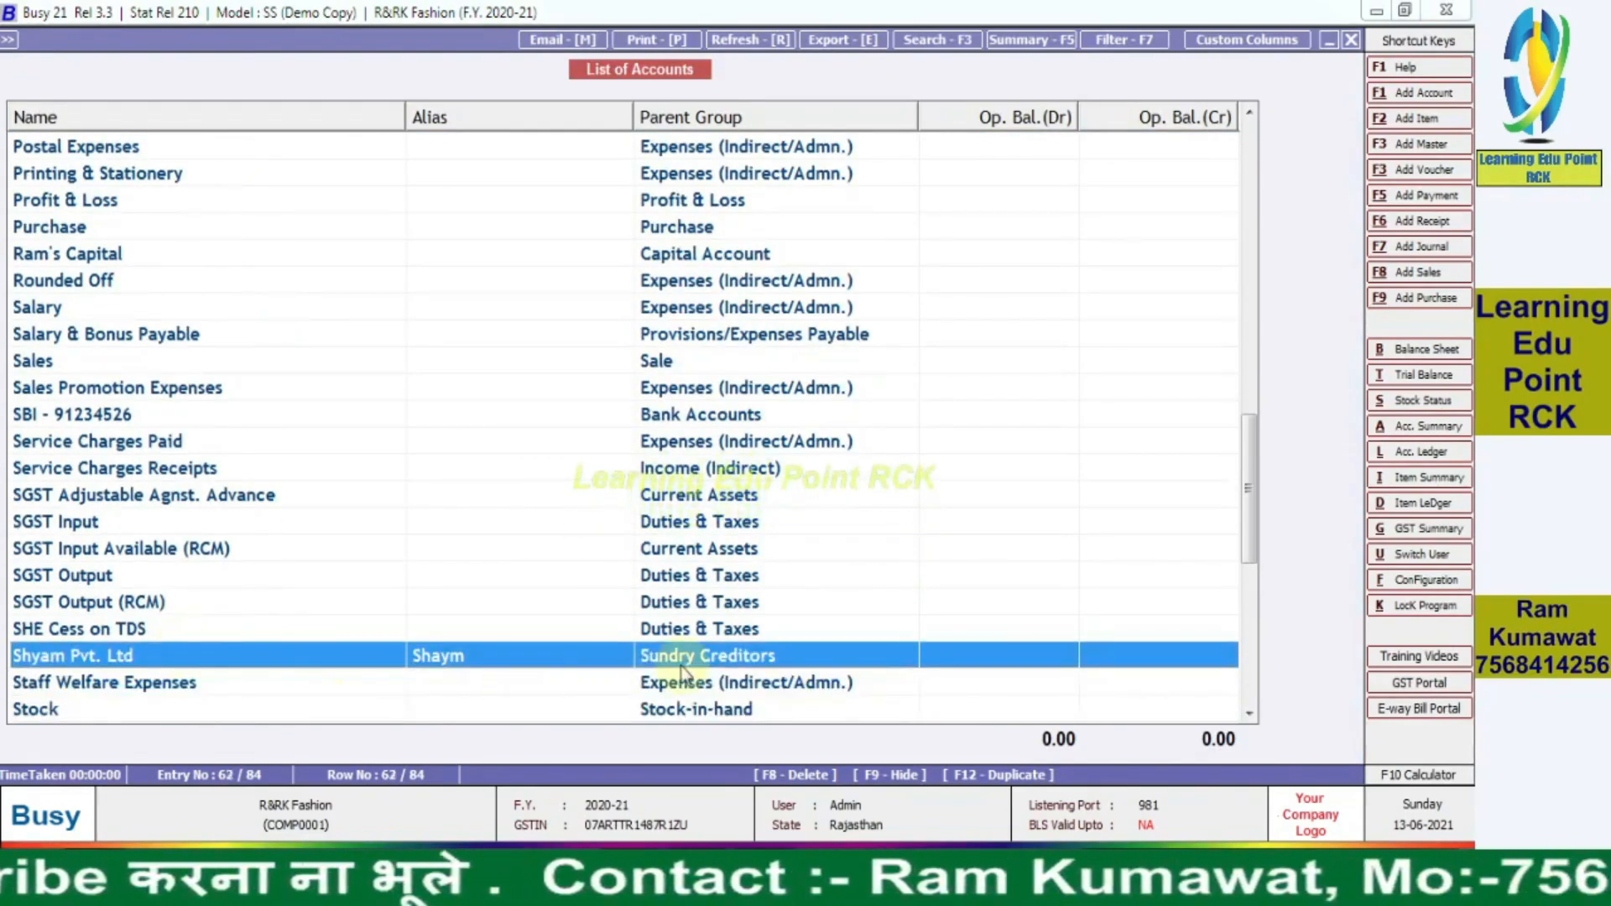